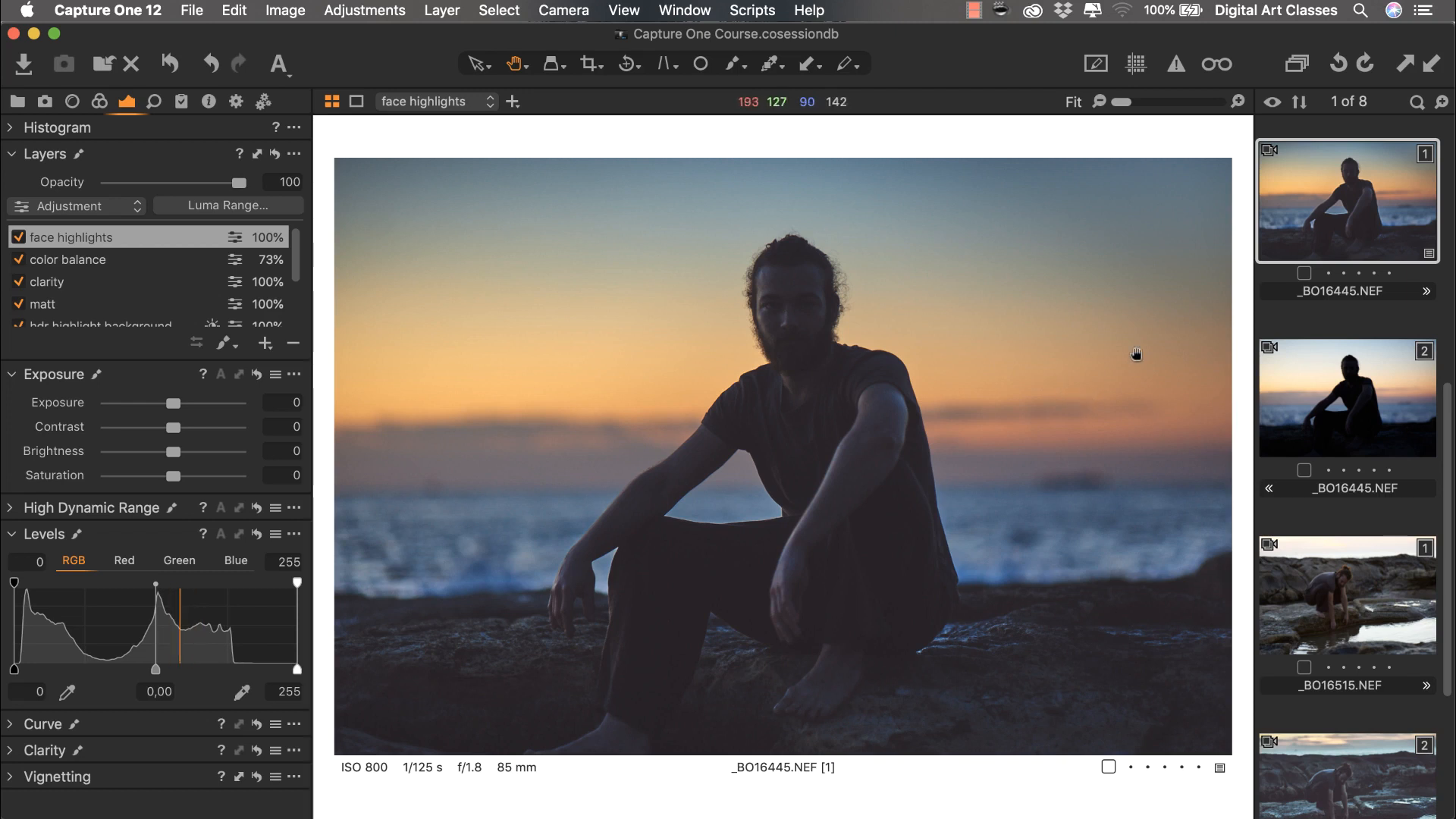
# Step: Compare the unedited variant 1 of _BO16515.NEF with its graded variant 2, and look through the neighbouring thumbnails
pyautogui.scroll(-2, 1341, 226)
pyautogui.scroll(-5, 1341, 226)
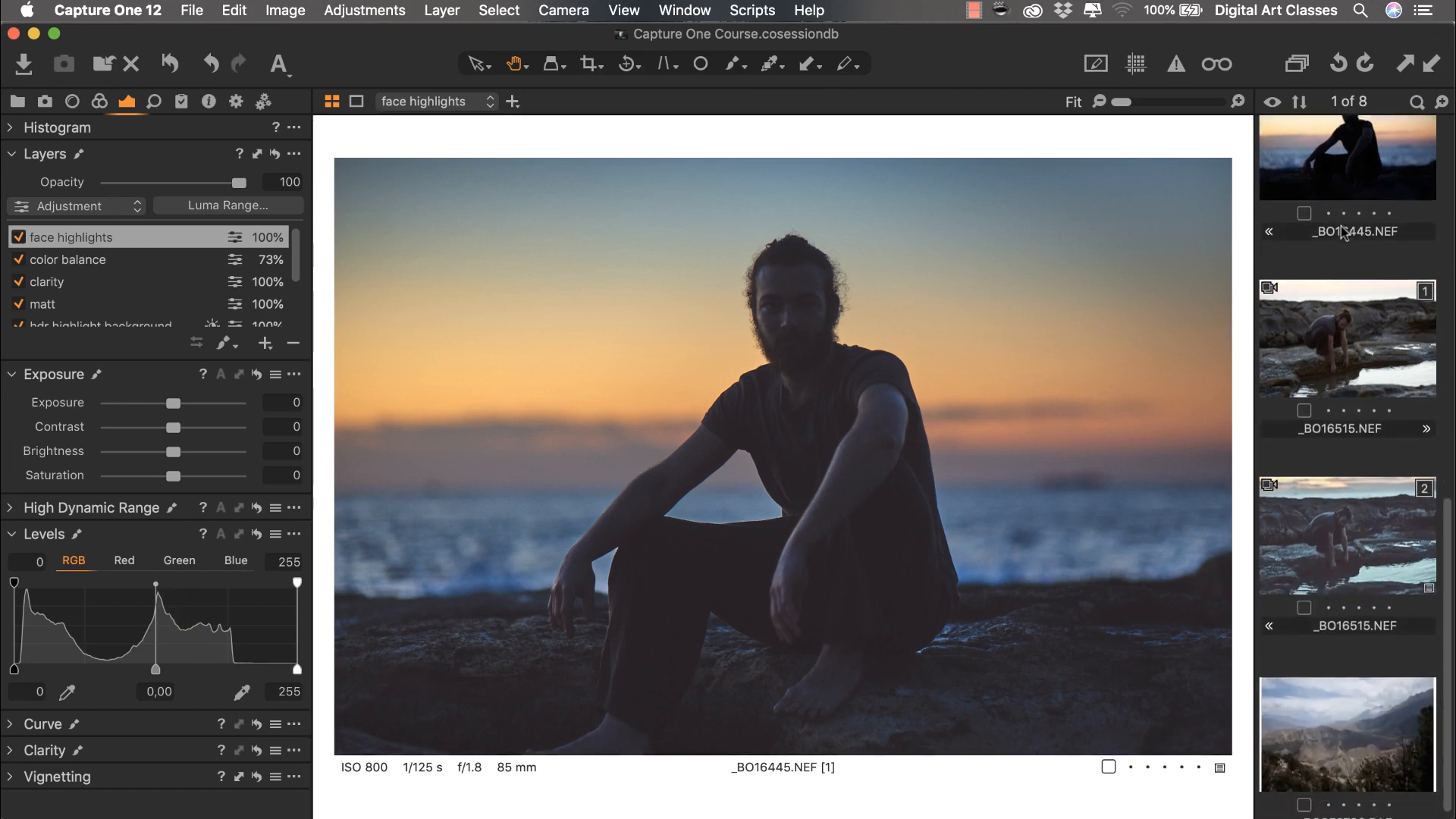
pyautogui.click(1341, 337)
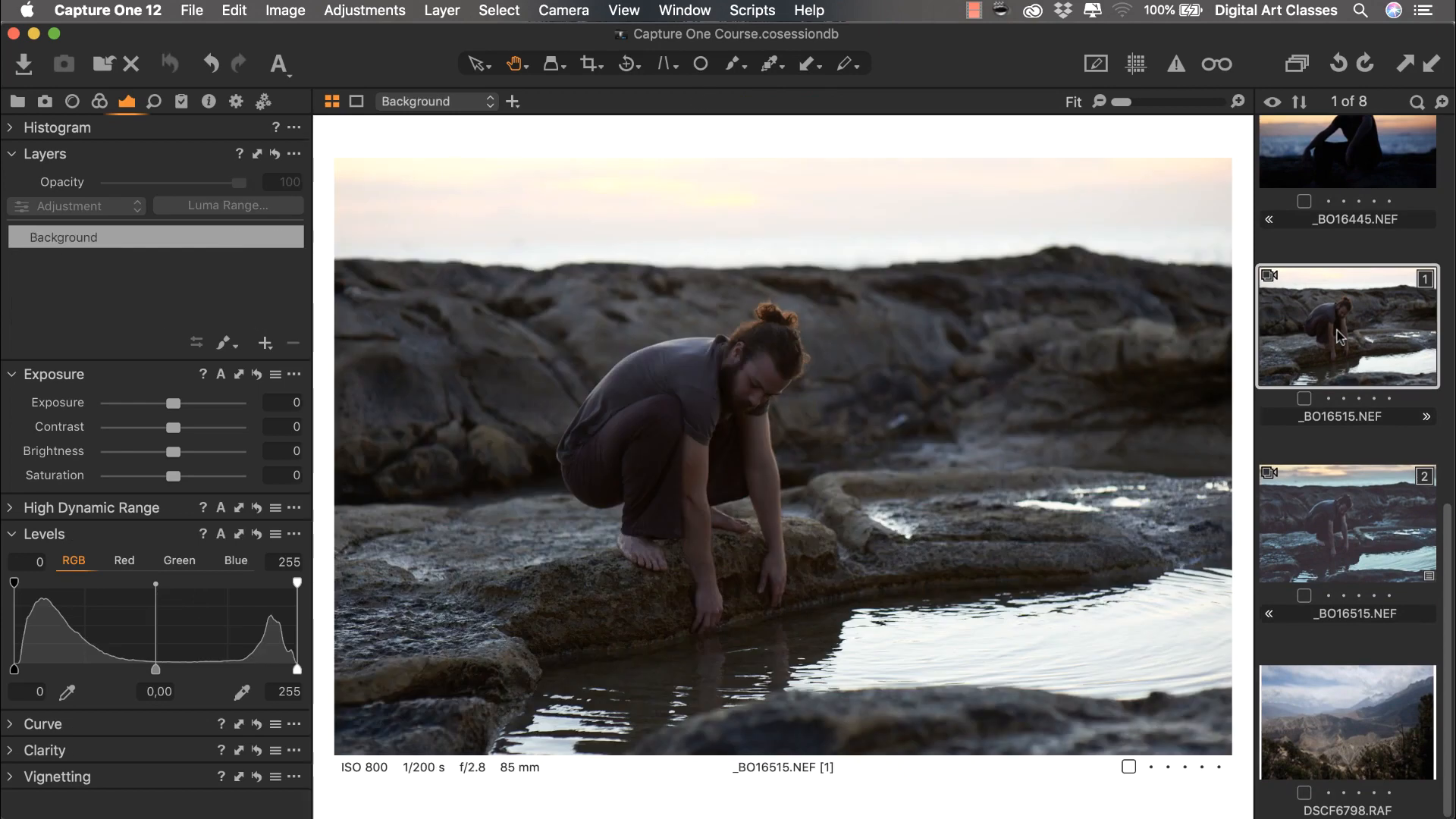
pyautogui.click(1324, 515)
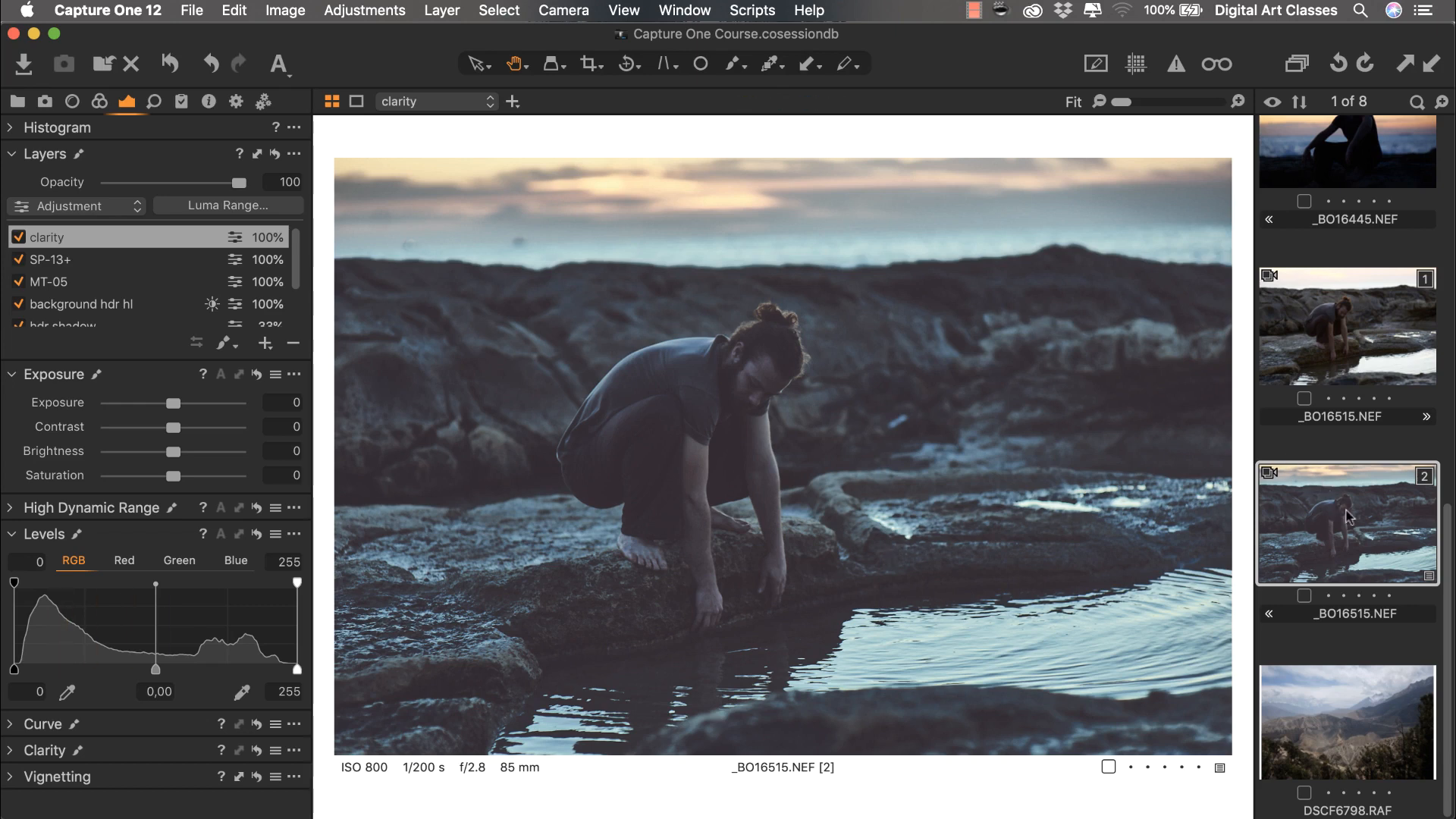
pyautogui.scroll(3, 1348, 516)
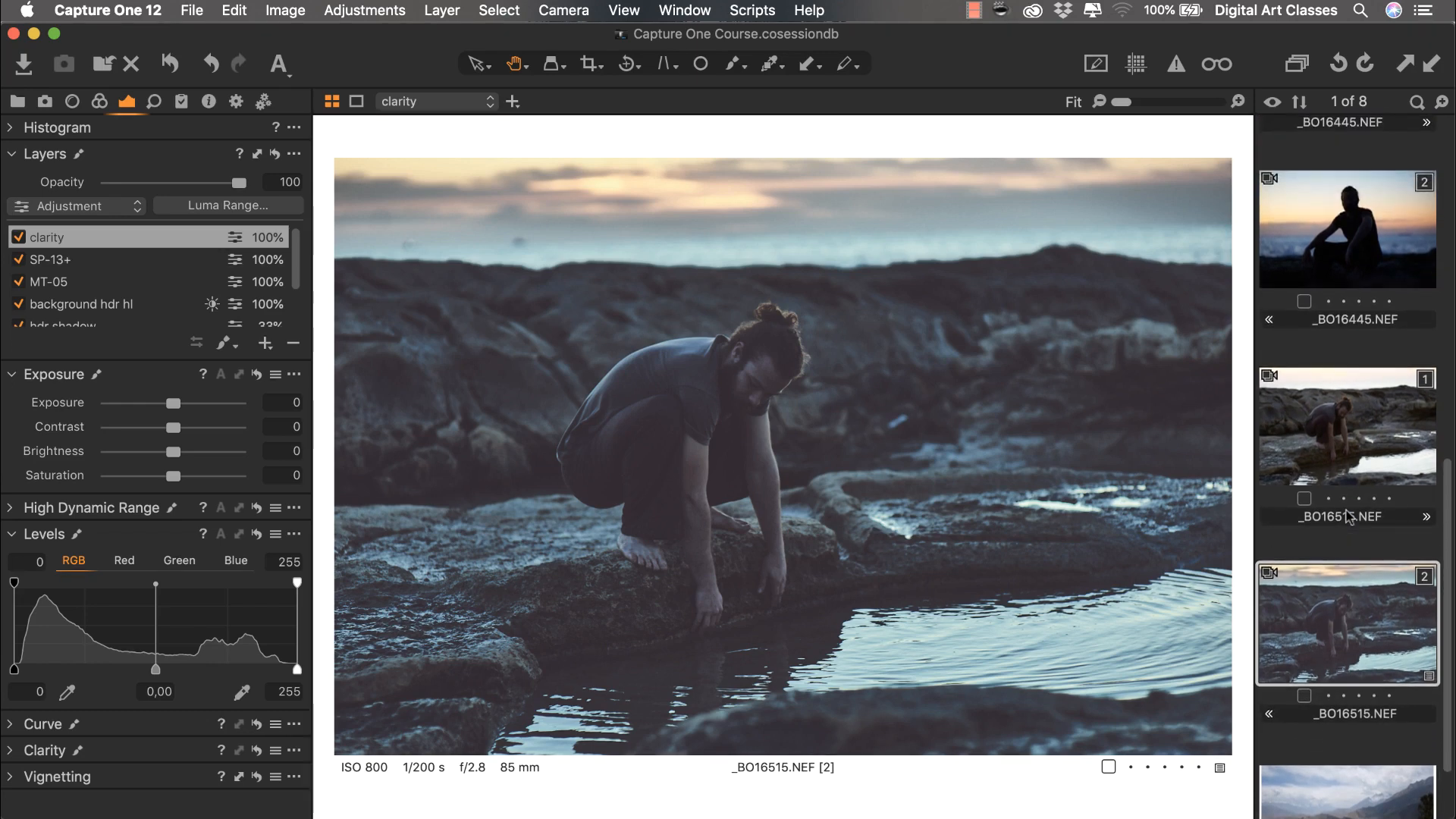
pyautogui.scroll(2, 1347, 516)
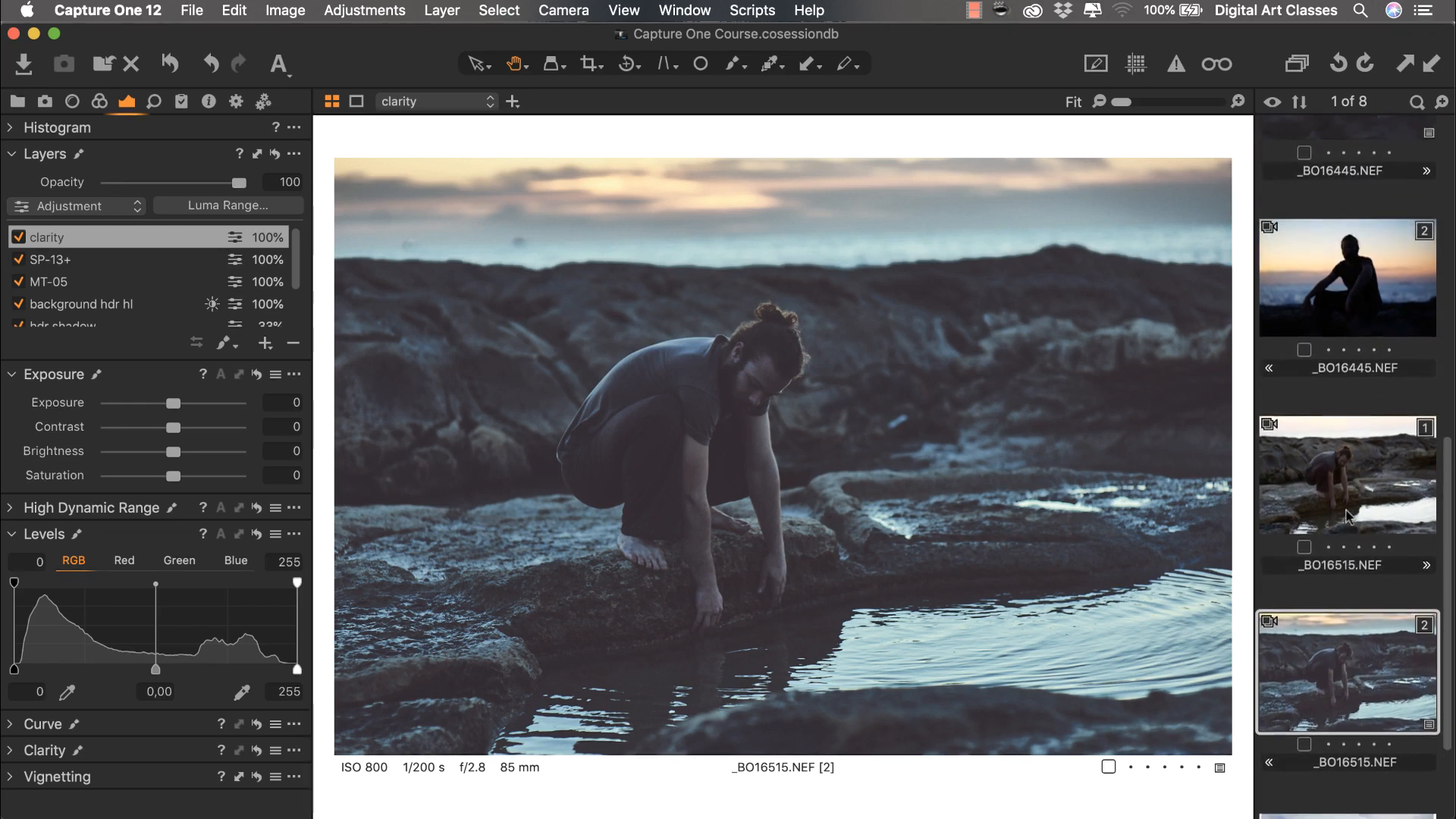
pyautogui.scroll(-2, 1347, 516)
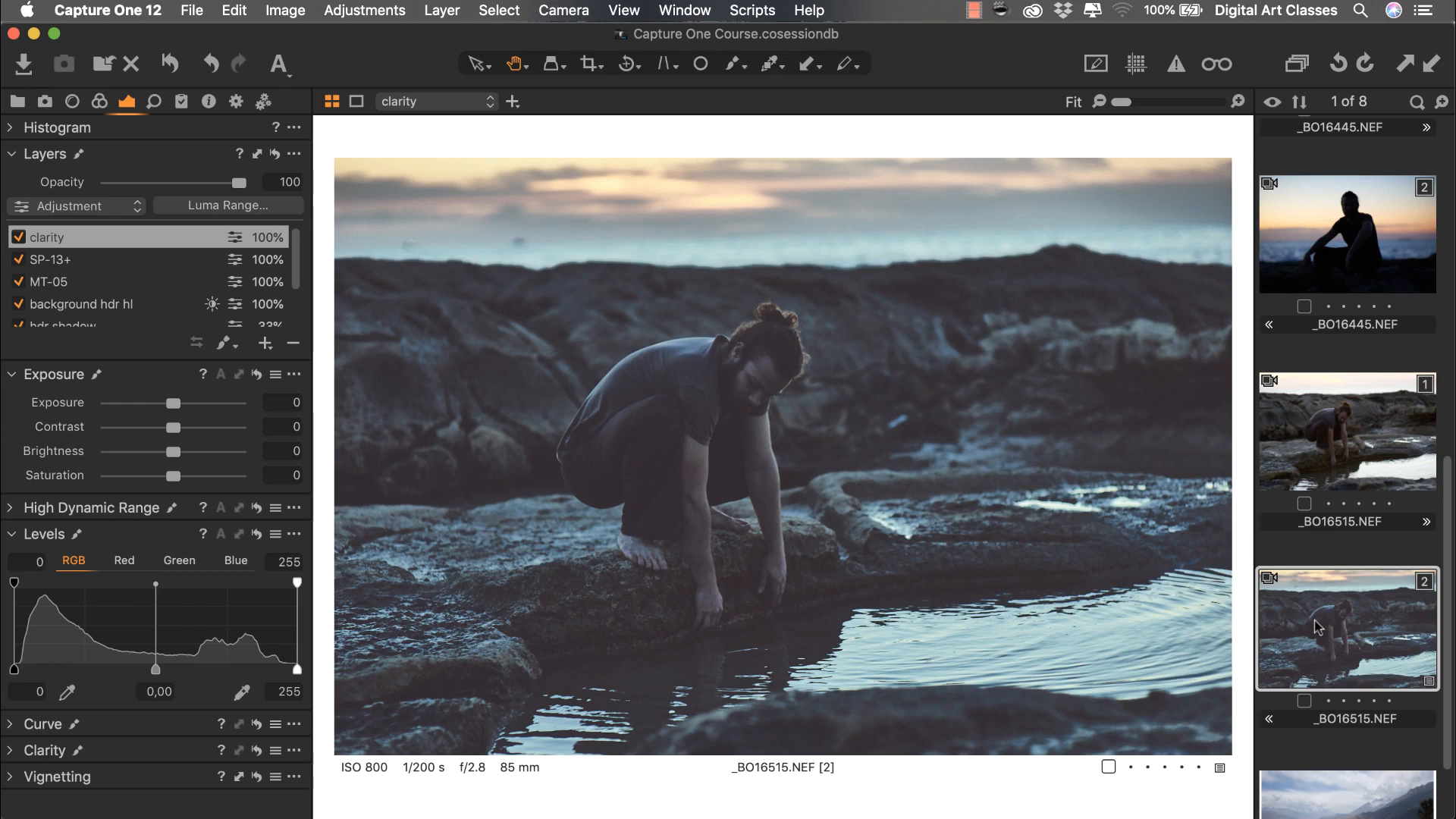
pyautogui.scroll(5, 1320, 607)
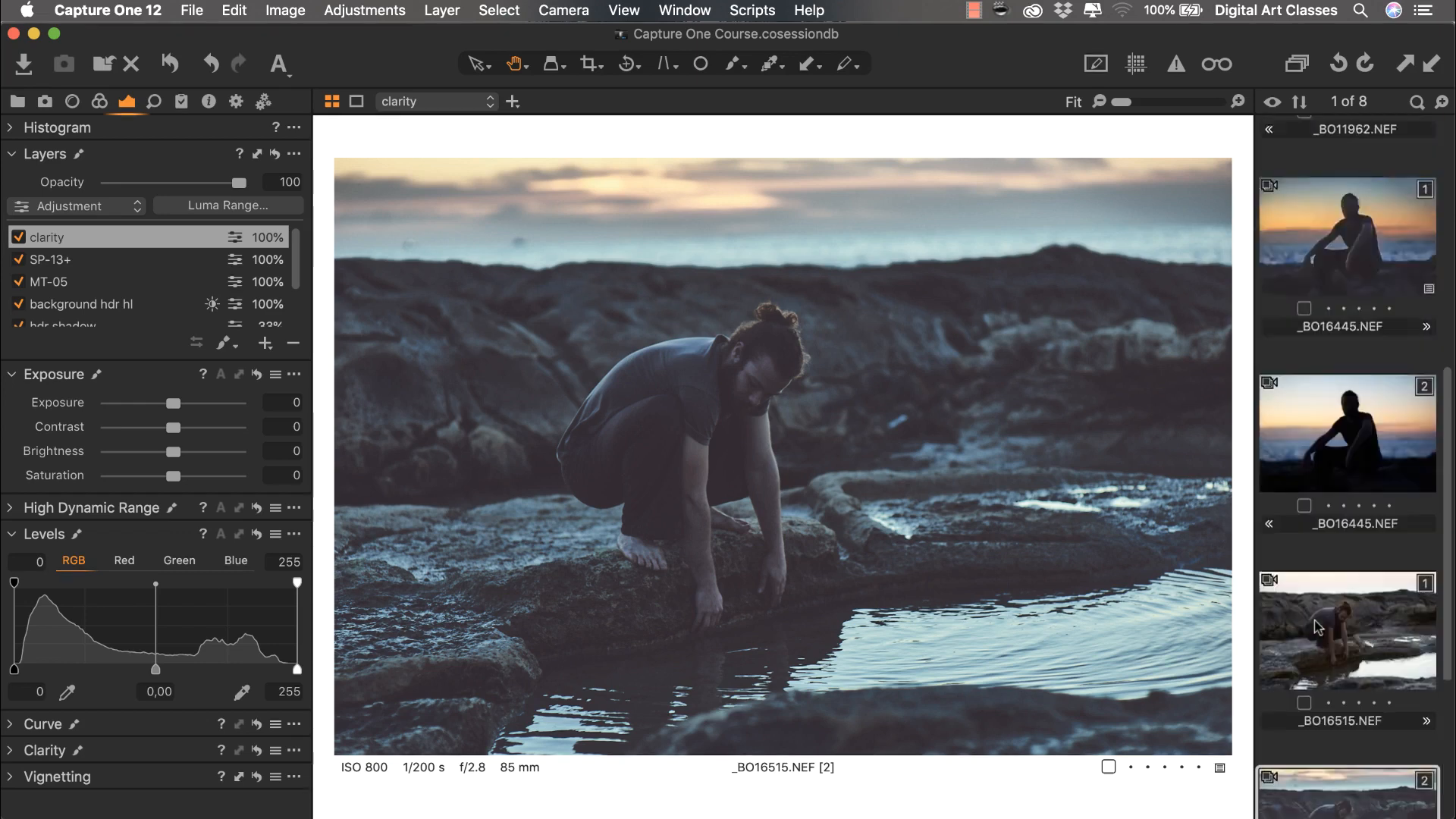
# Step: Copy the adjustments from variant 1 of _BO16445.NEF and apply them to variant 1 of _BO16515.NEF
pyautogui.click(1323, 565)
pyautogui.scroll(-4, 1326, 569)
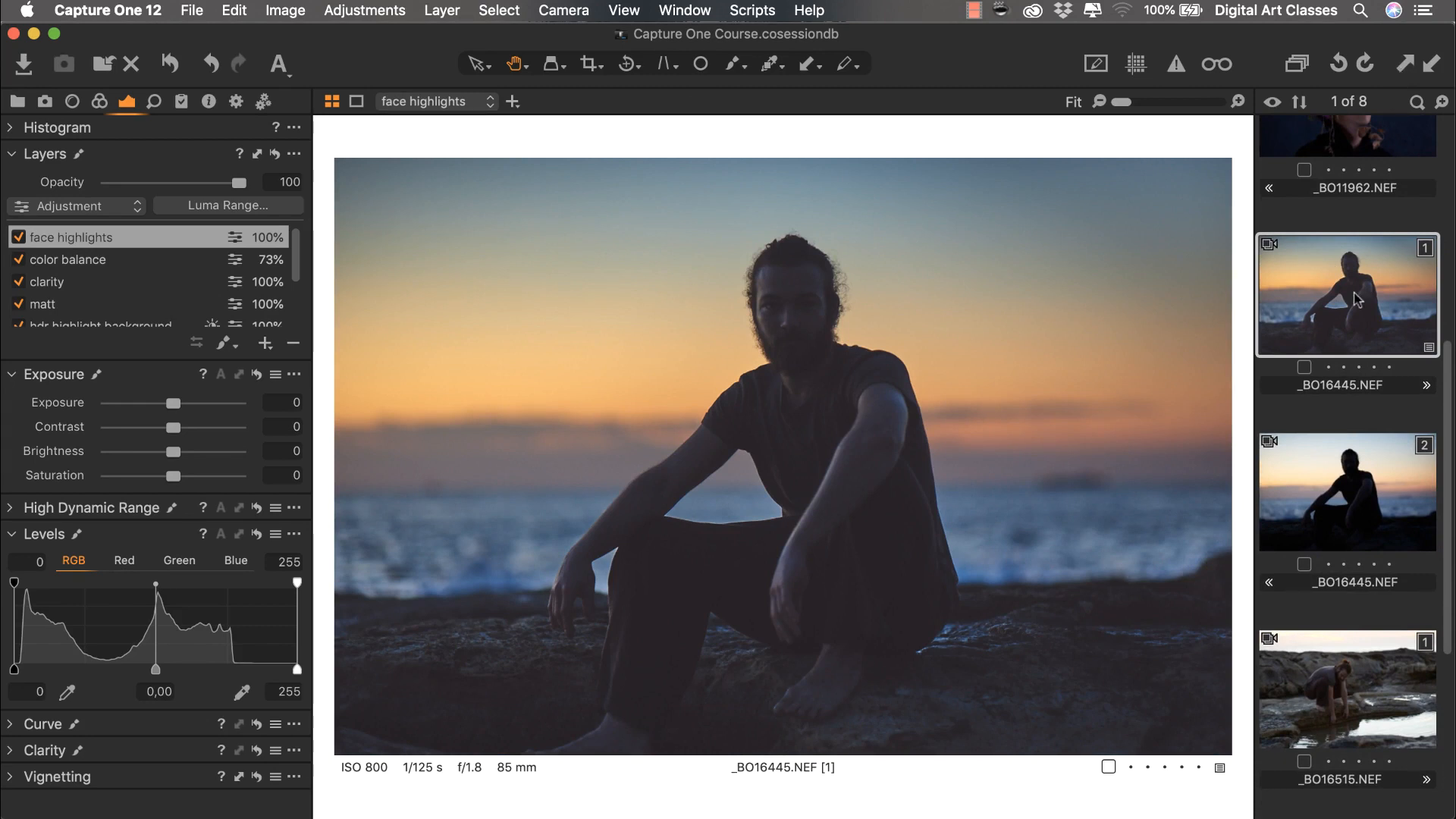
pyautogui.scroll(-5, 1357, 299)
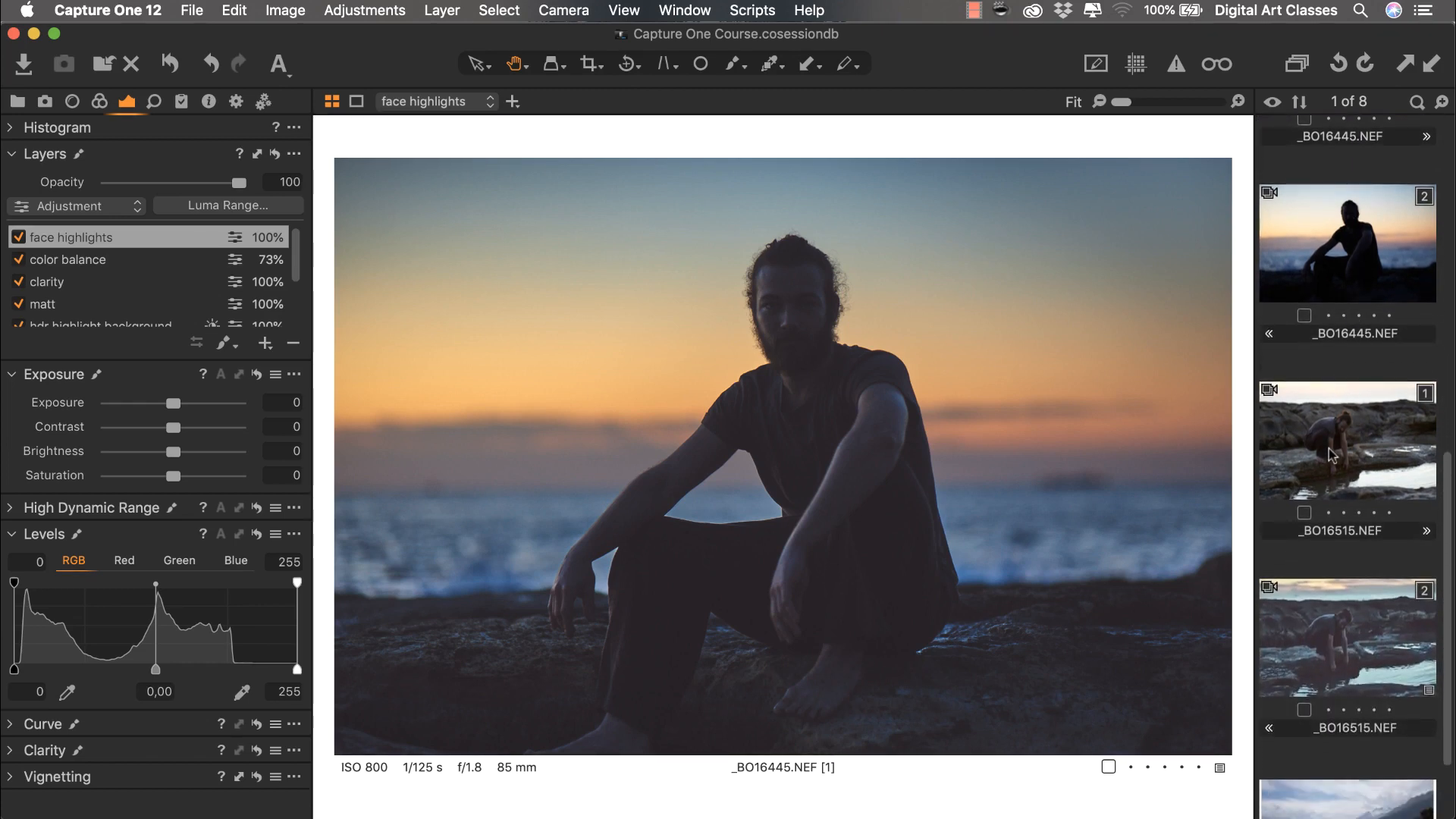
pyautogui.click(1332, 455)
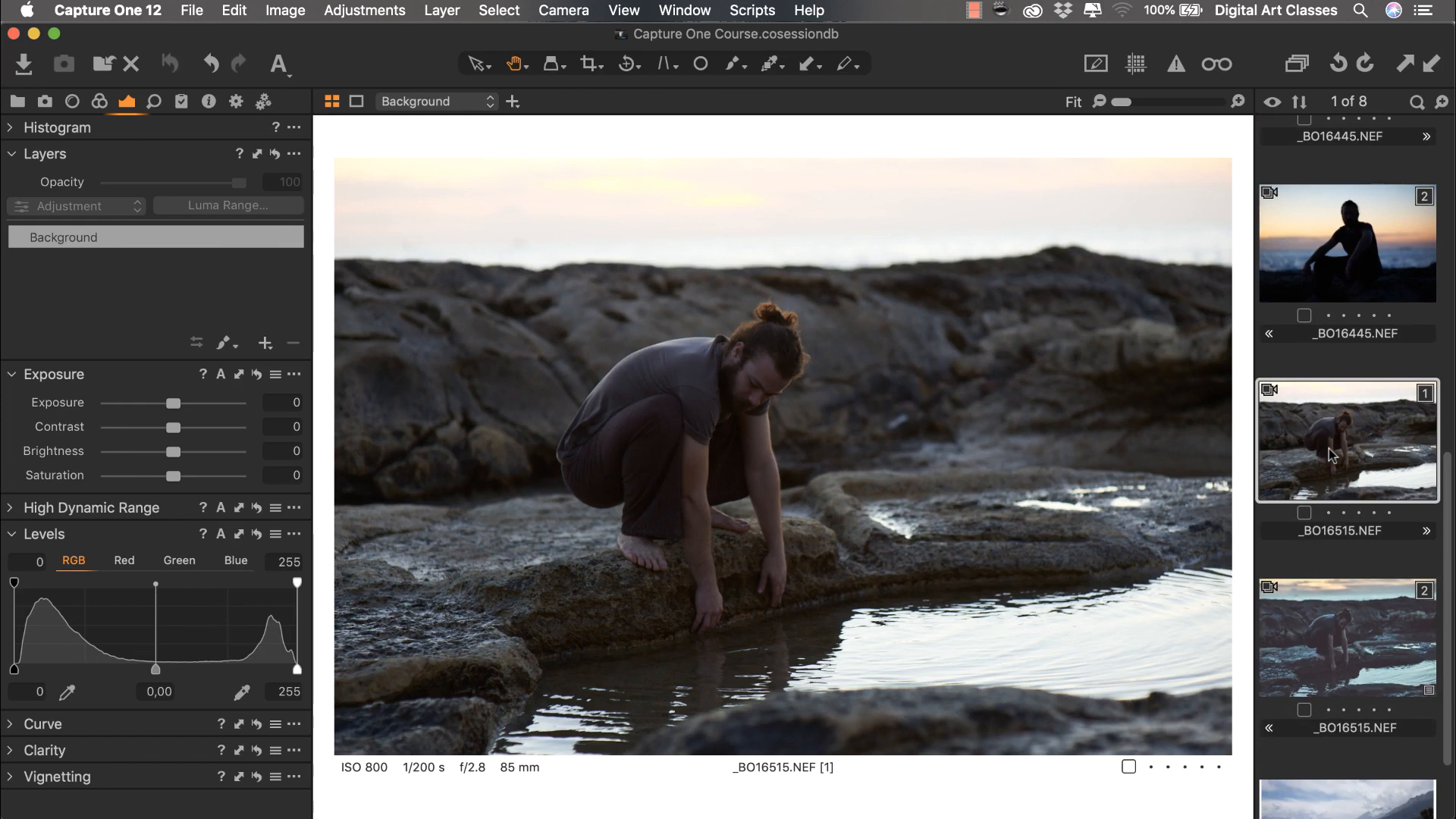
pyautogui.scroll(6, 1335, 447)
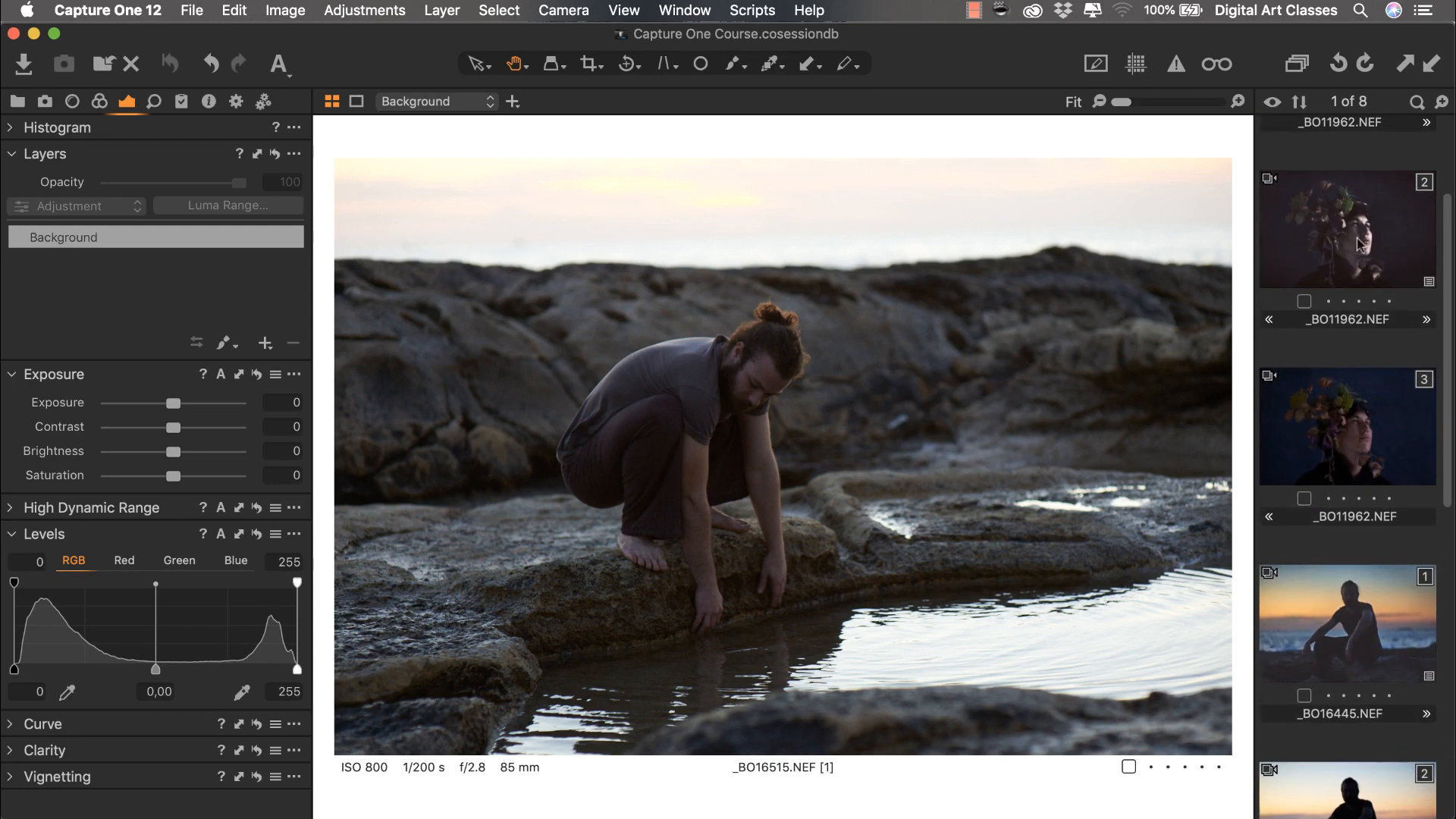
pyautogui.scroll(-5, 1336, 430)
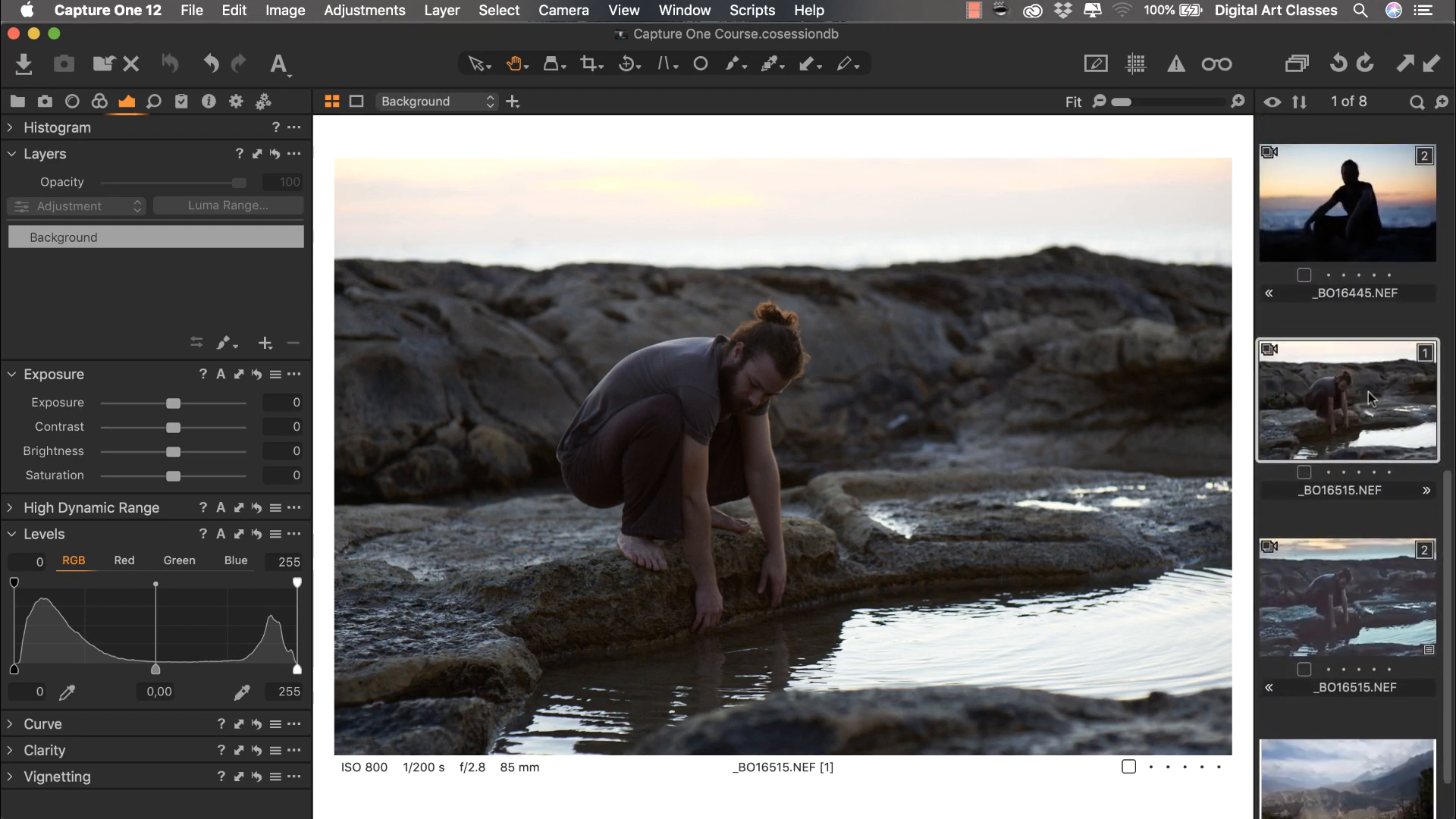
pyautogui.click(1426, 70)
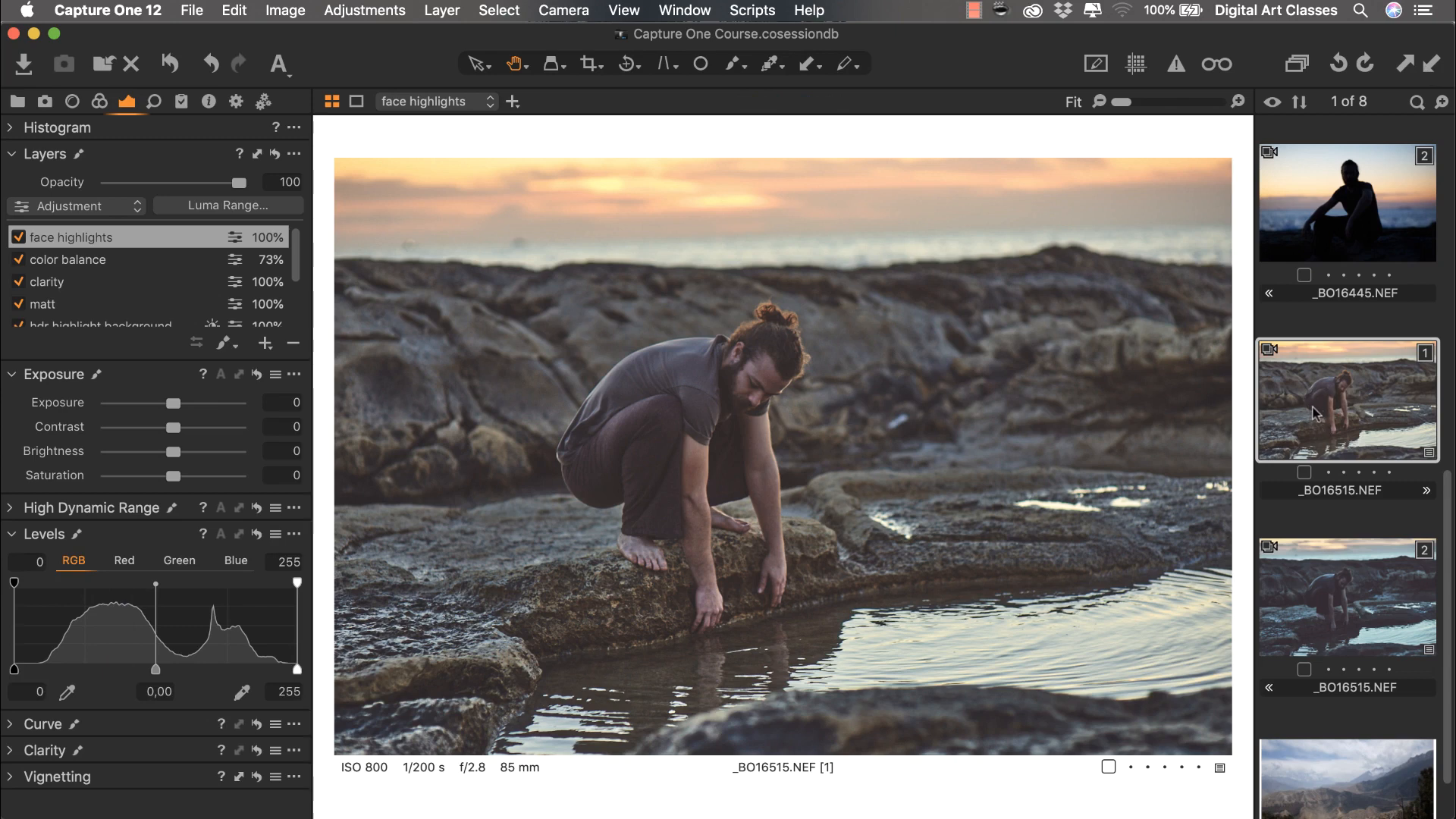
# Step: Float the Layers tool over variant 1 of _BO16515.NEF so its full layer list shows, and hide the thumbnail browser
pyautogui.click(1313, 604)
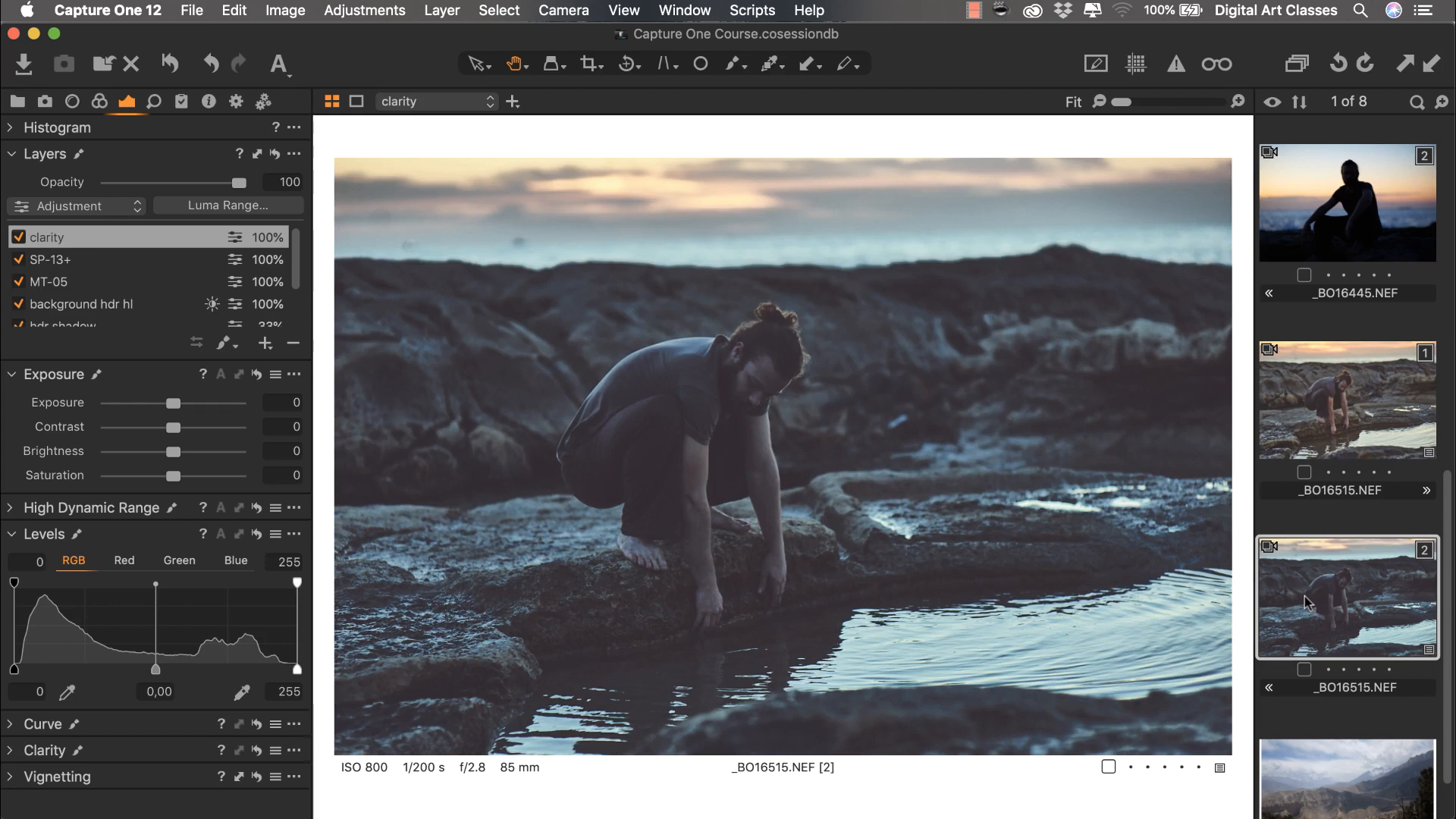
pyautogui.click(1322, 398)
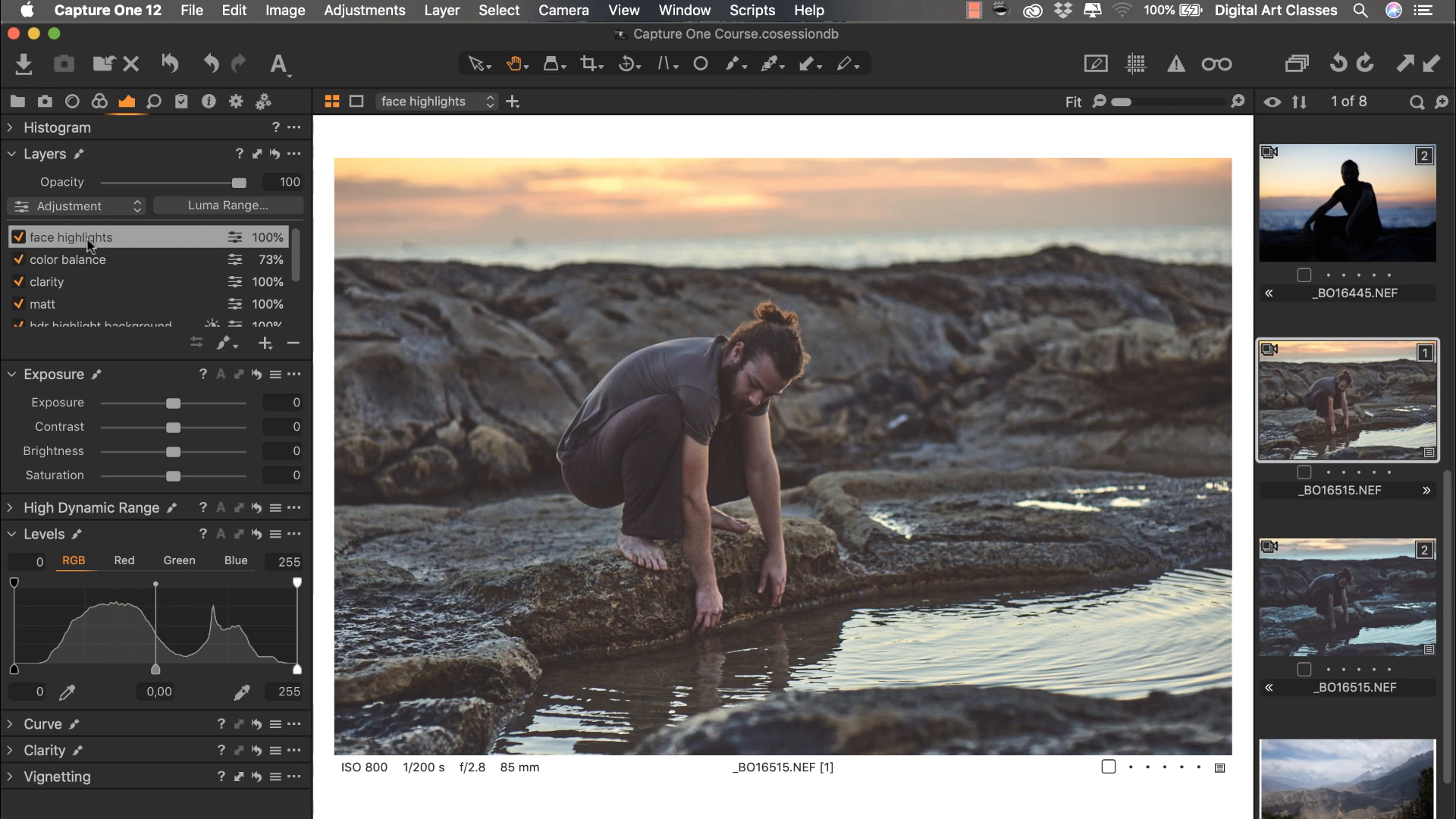
pyautogui.moveTo(128, 153); pyautogui.dragTo(431, 63)
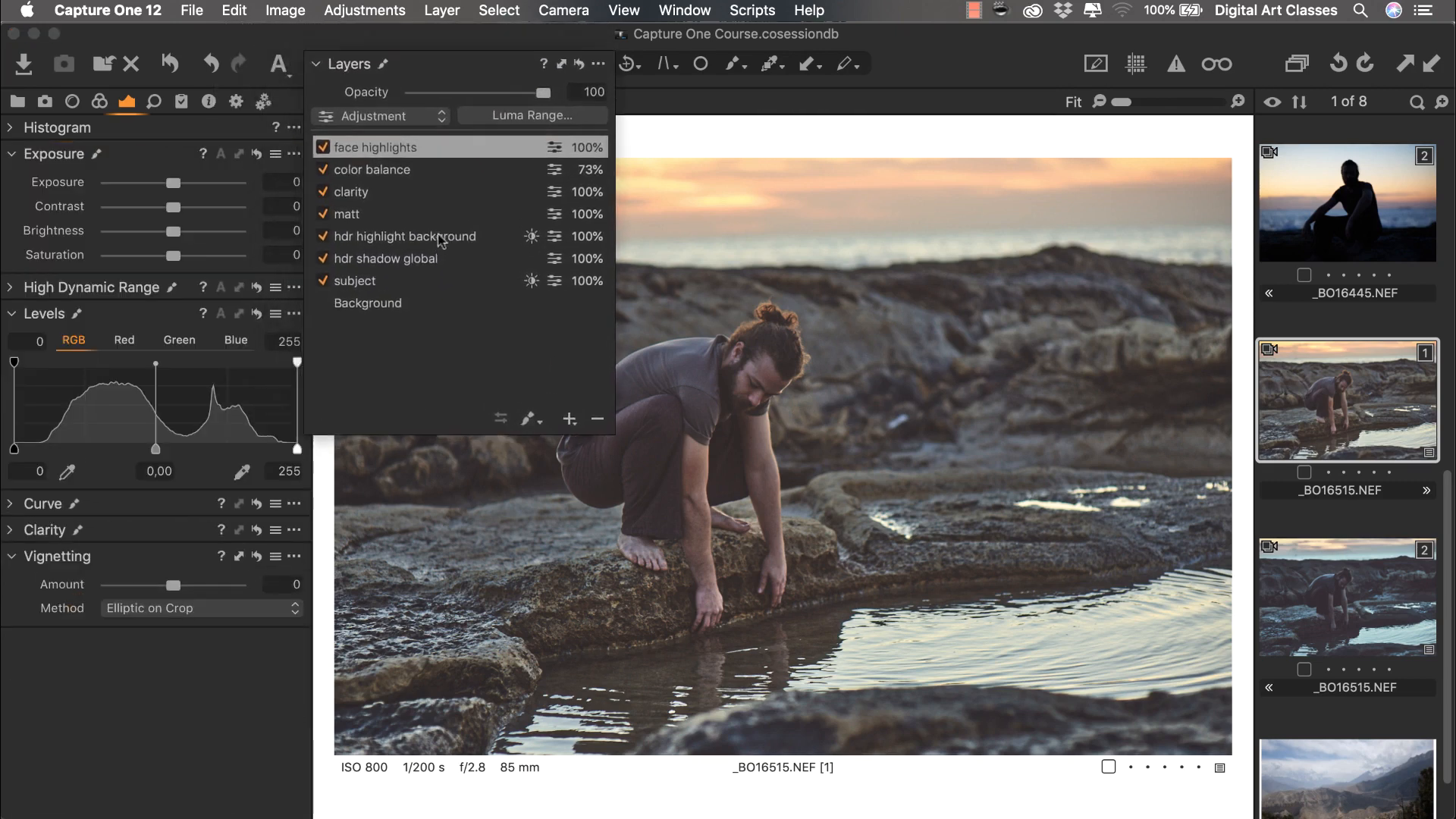
pyautogui.moveTo(441, 239); pyautogui.dragTo(453, 286)
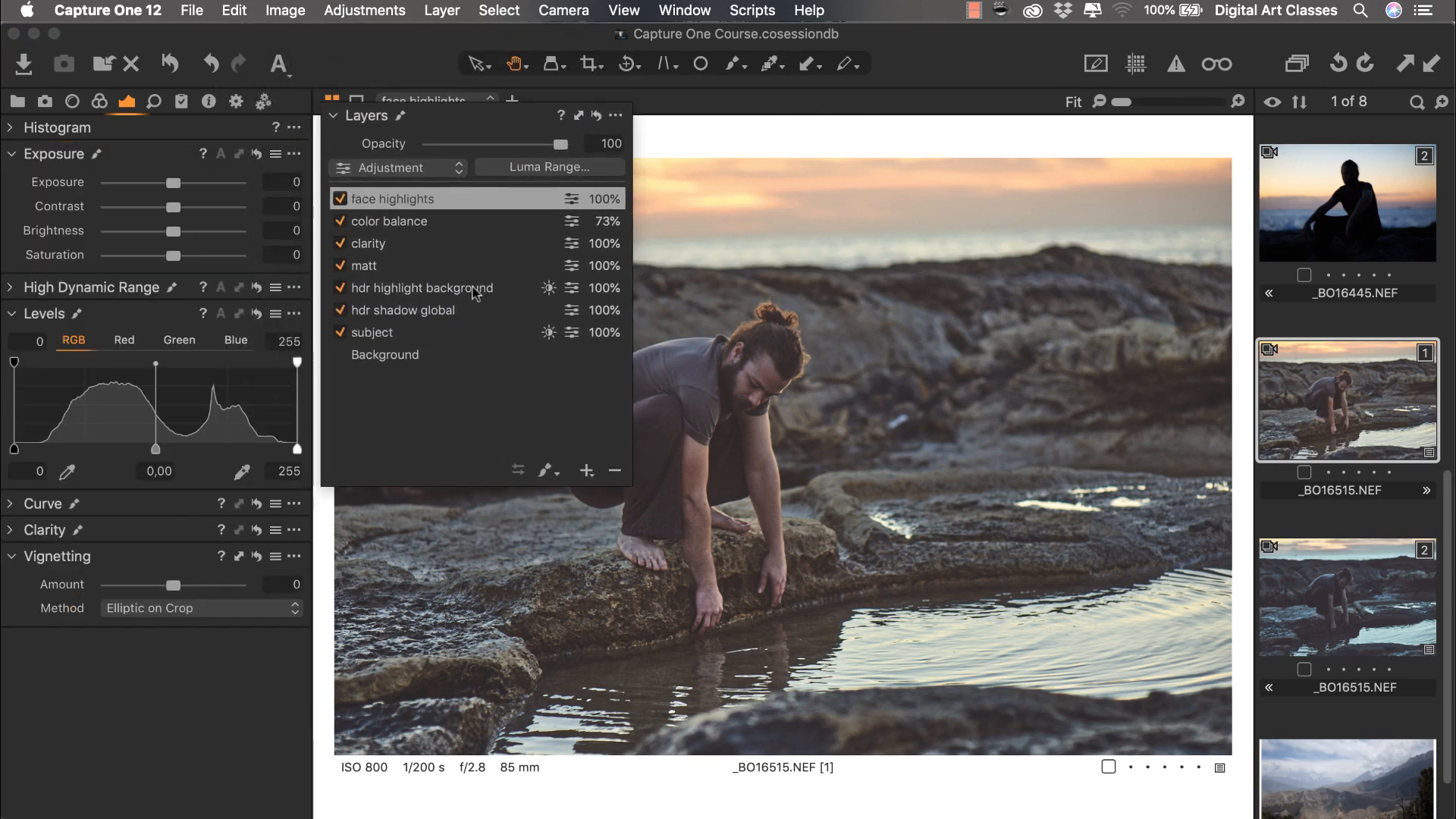
pyautogui.press('super+b')
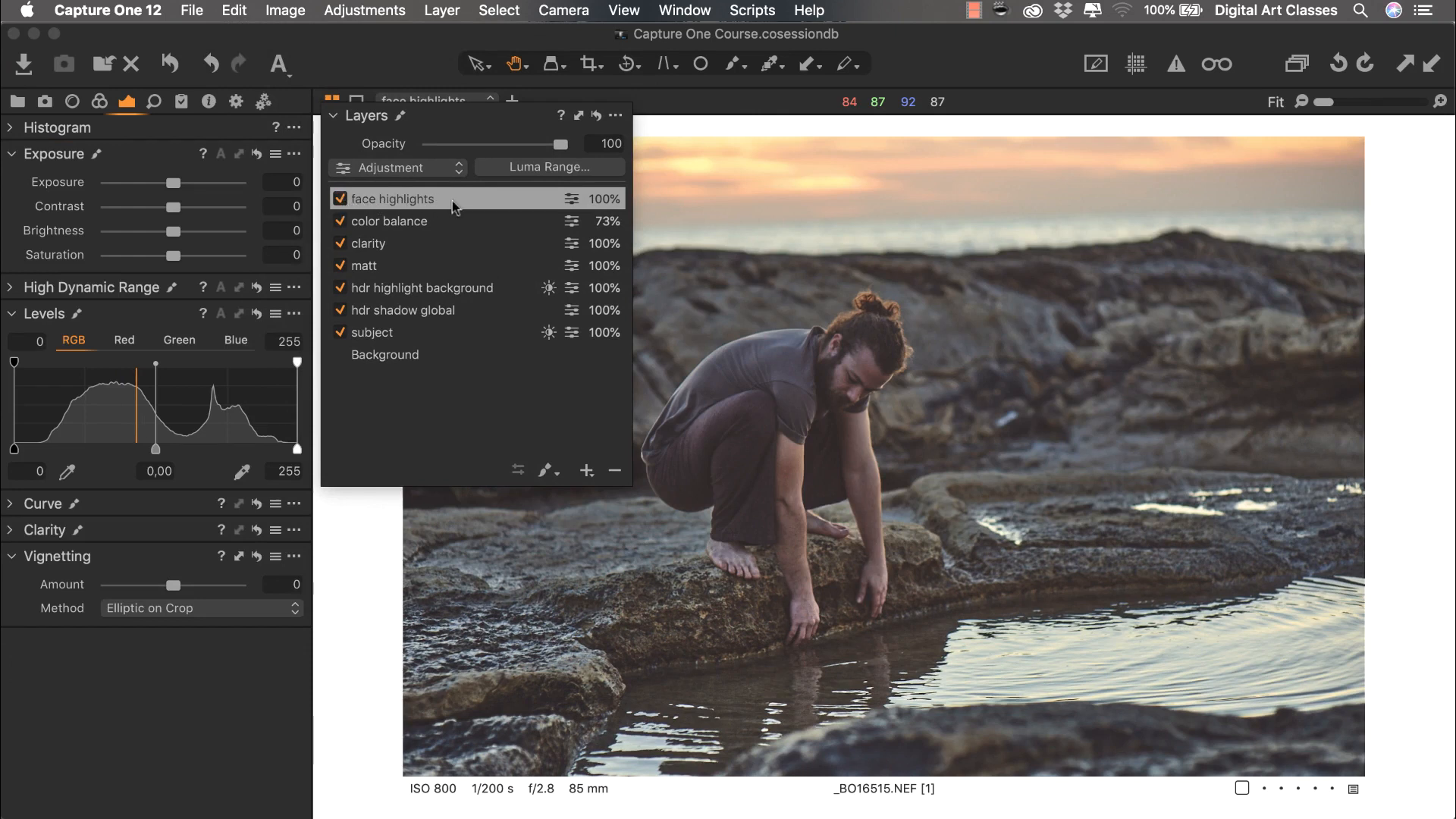
# Step: Display the mask of the face highlights layer and delete that layer
pyautogui.click(424, 403)
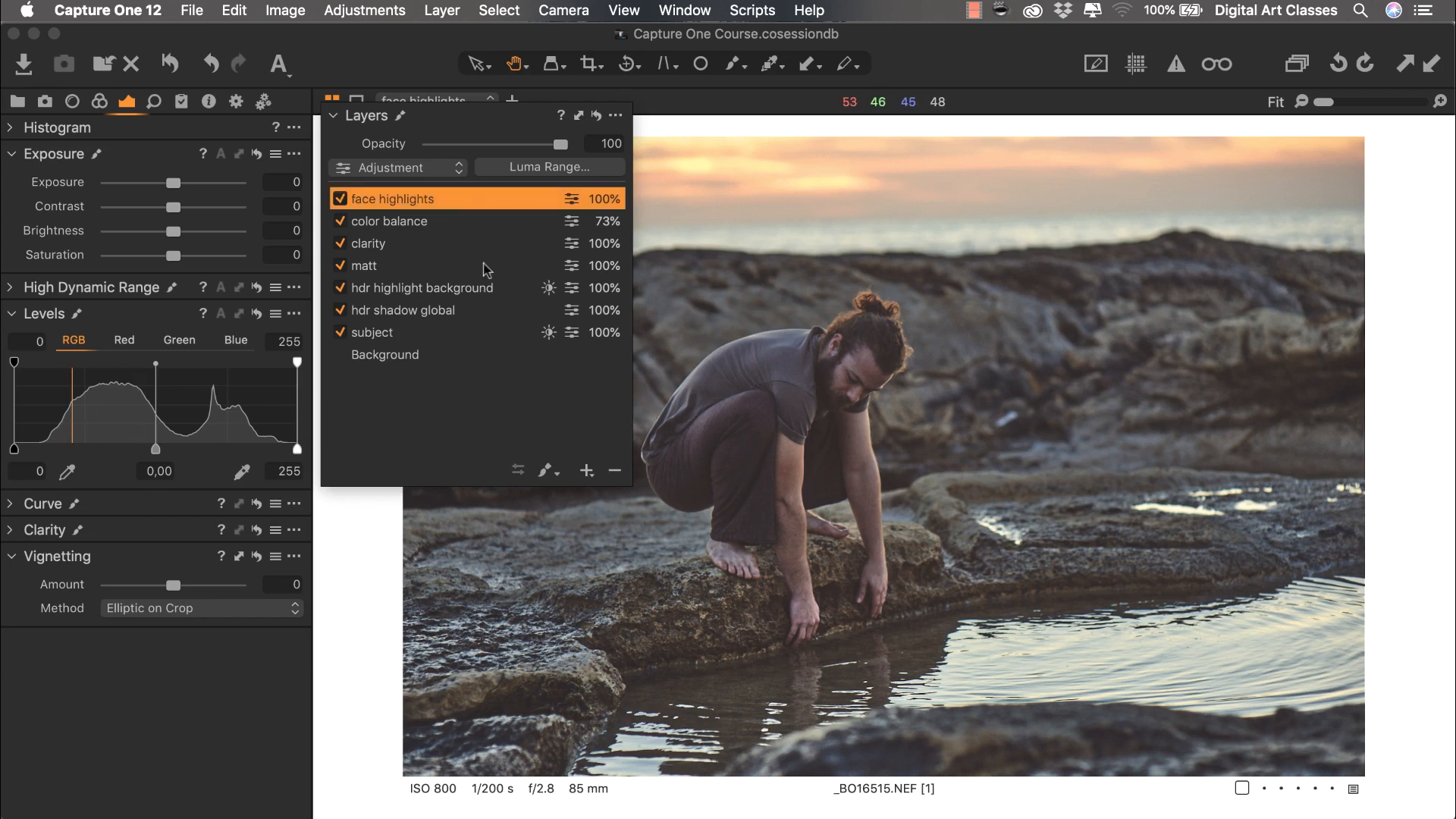
pyautogui.press('m')
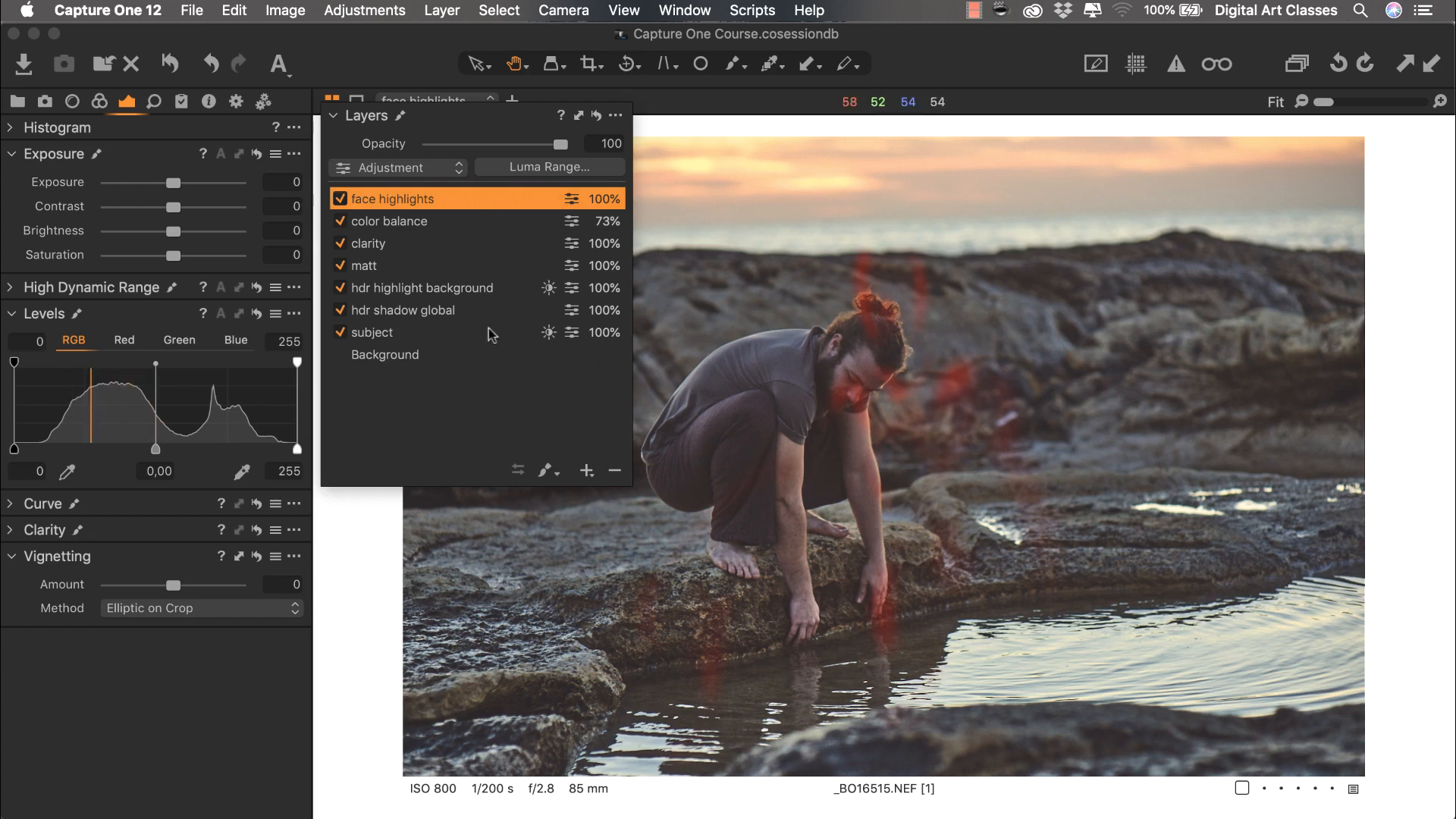
pyautogui.click(616, 473)
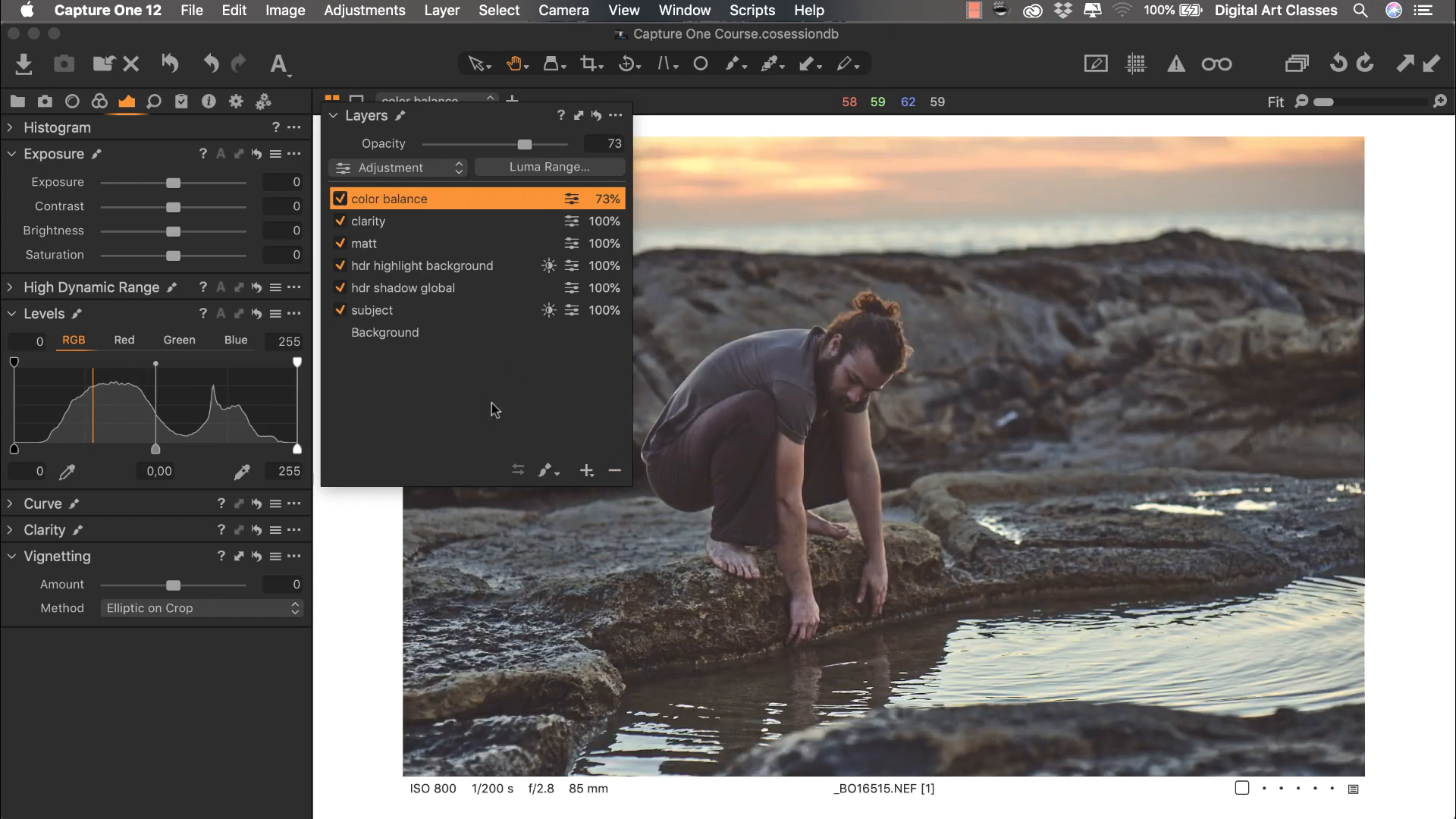
# Step: Turn off the color balance, clarity, matt, hdr highlight background, hdr shadow global and subject layers
pyautogui.click(340, 199)
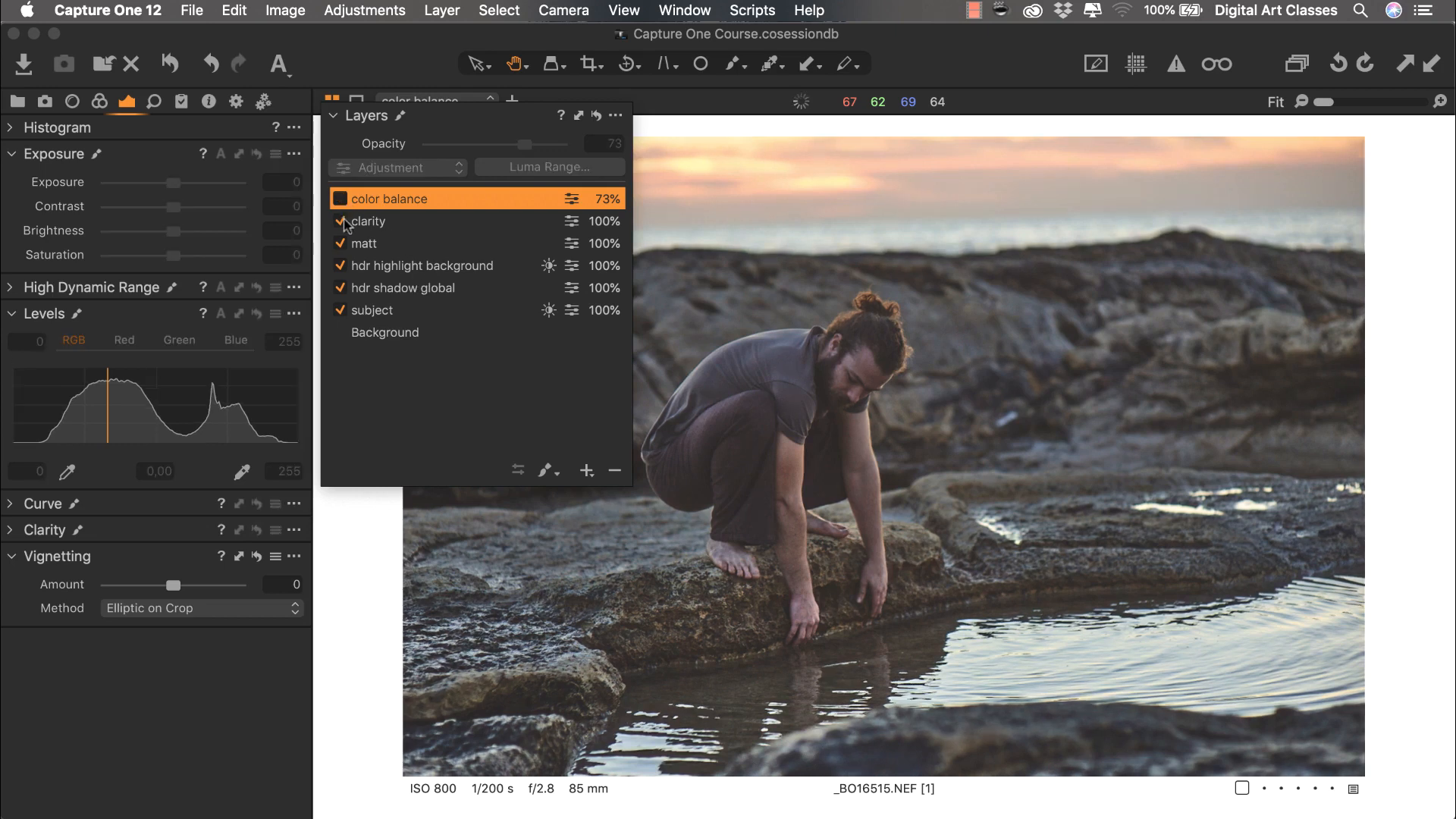
pyautogui.click(340, 221)
pyautogui.click(340, 243)
pyautogui.click(339, 265)
pyautogui.click(339, 288)
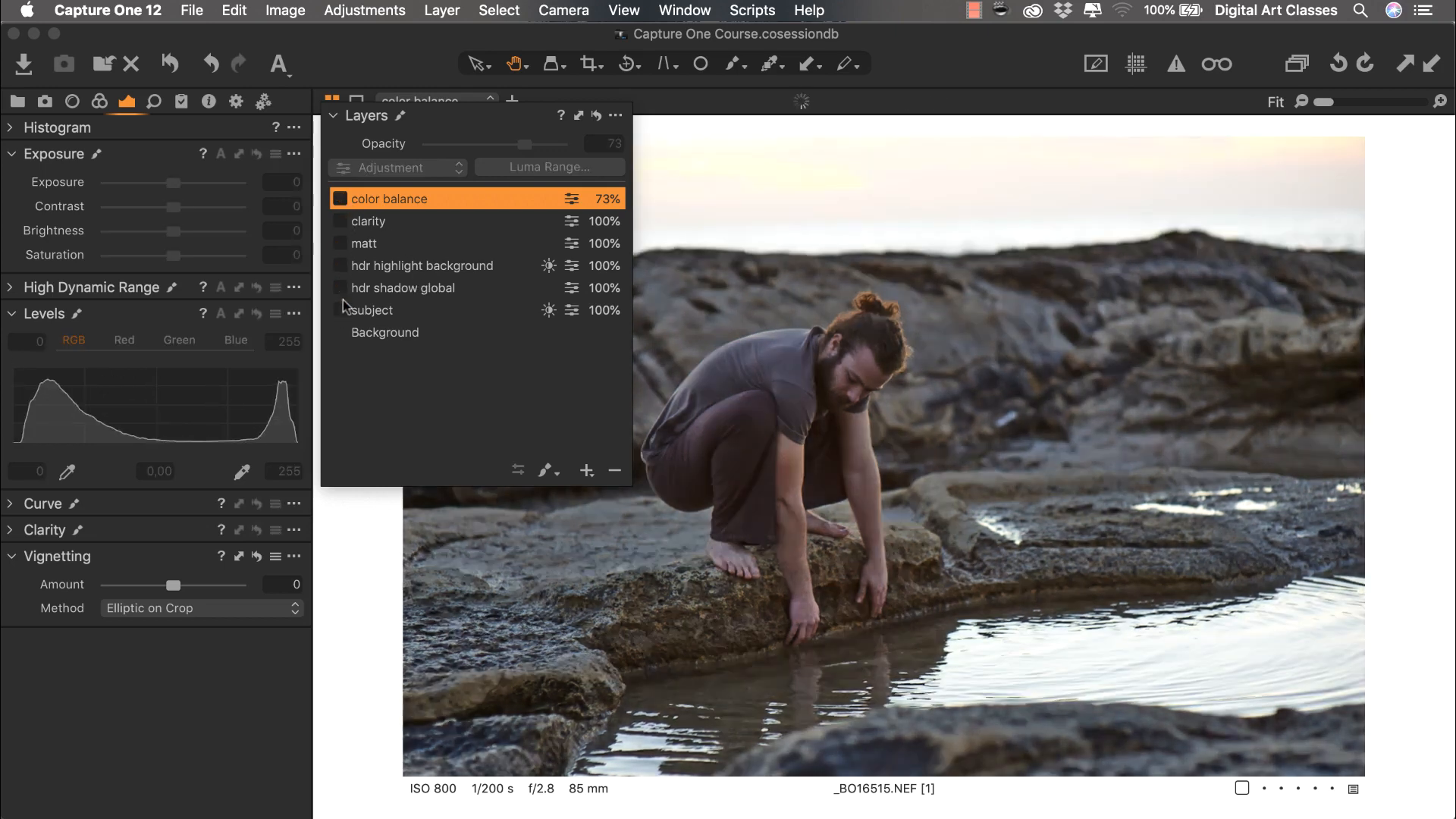
pyautogui.click(340, 310)
# Step: Dock the Layers tool back beneath the Histogram and set the Background layer's Saturation to 0
pyautogui.moveTo(449, 141); pyautogui.dragTo(125, 334)
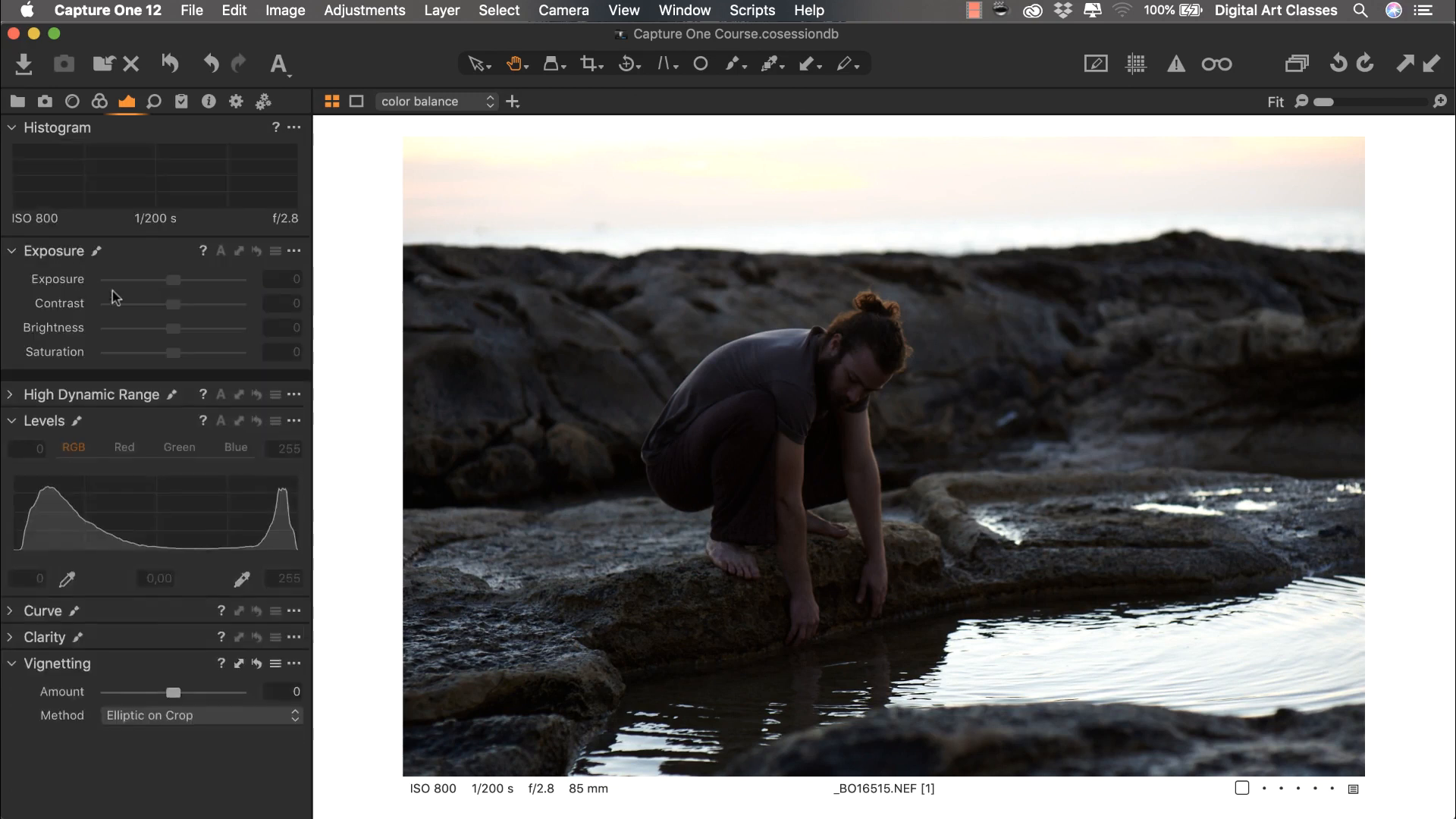
pyautogui.click(140, 252)
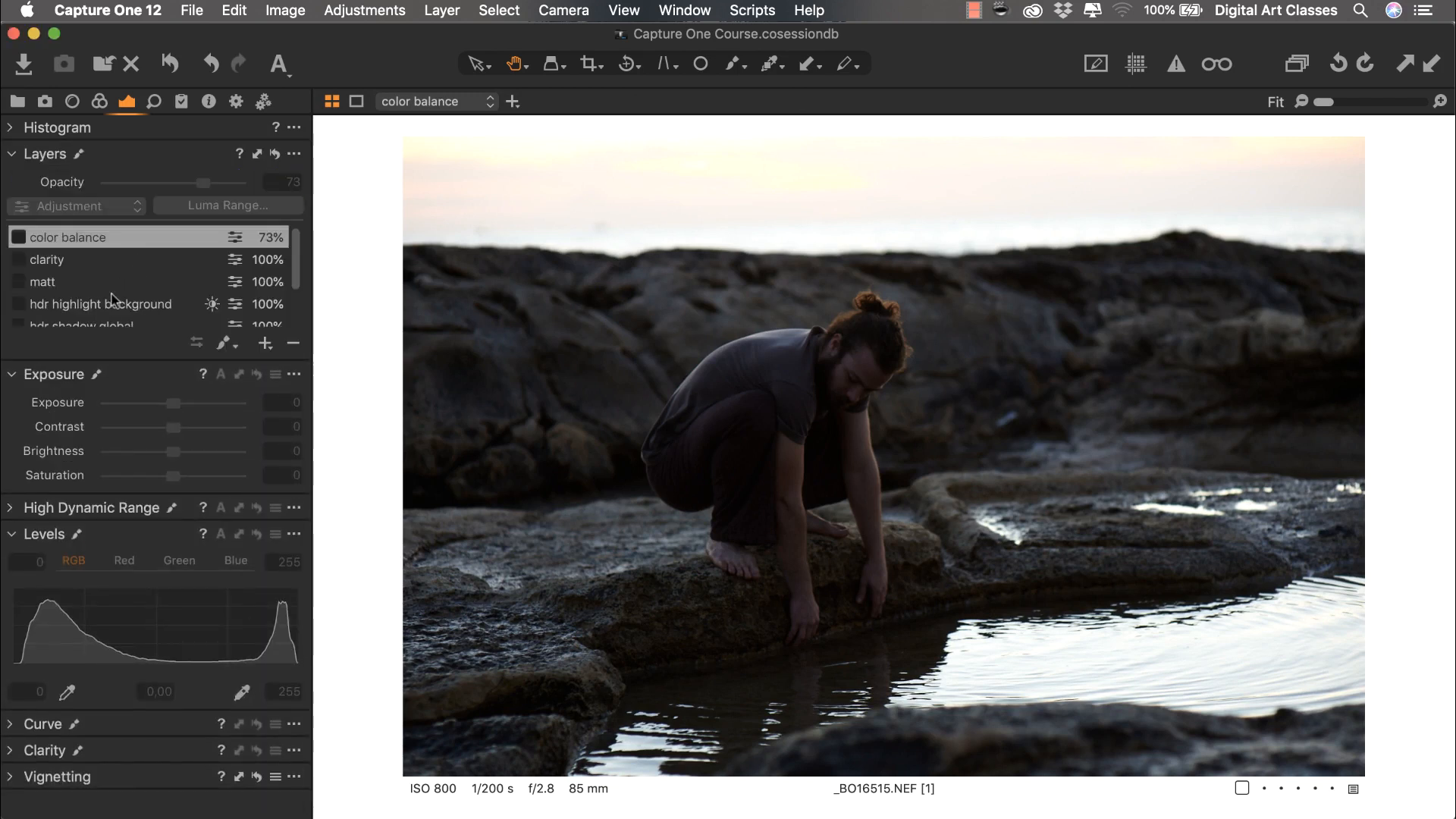
pyautogui.scroll(-3, 193, 295)
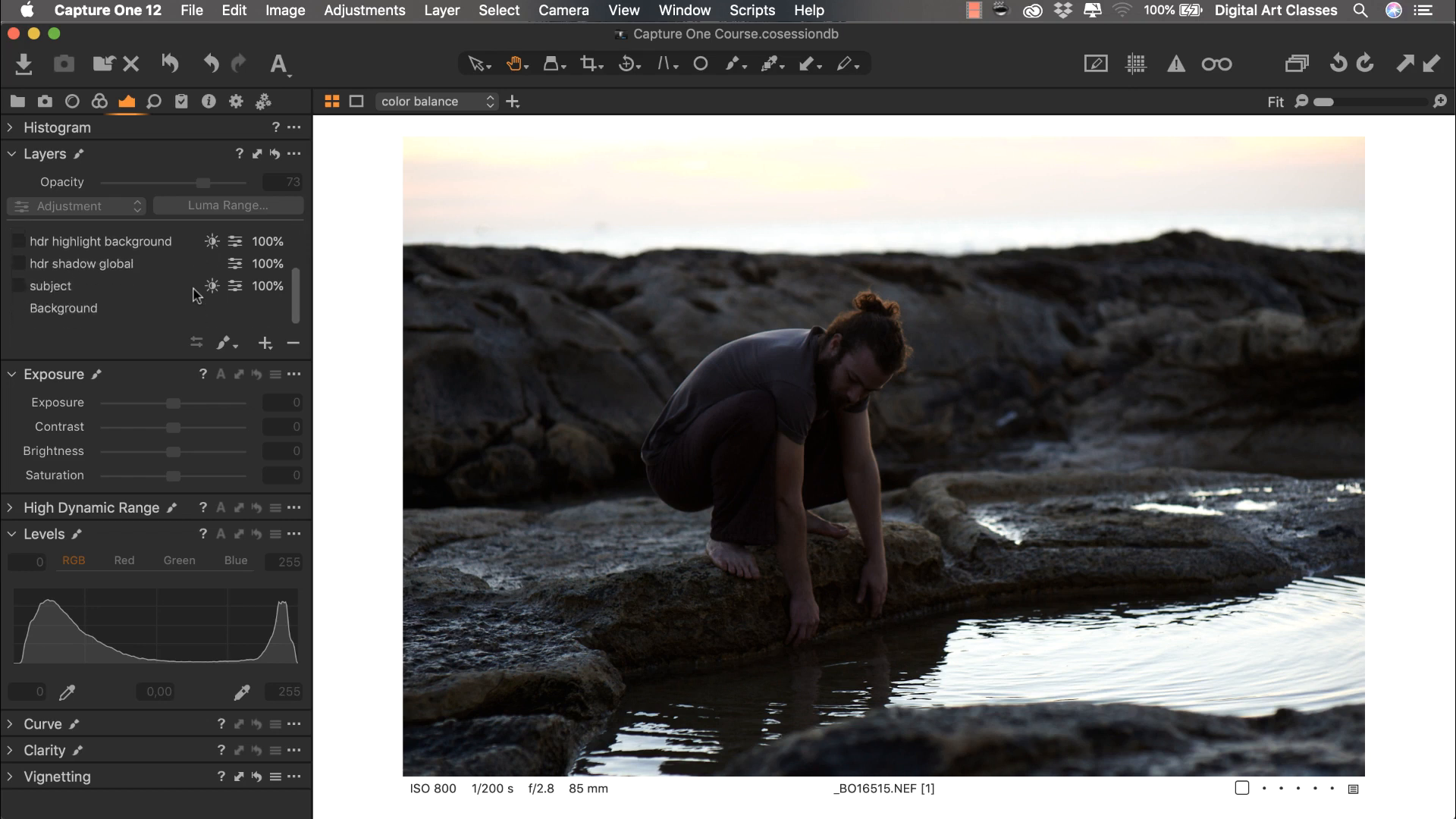
pyautogui.click(119, 320)
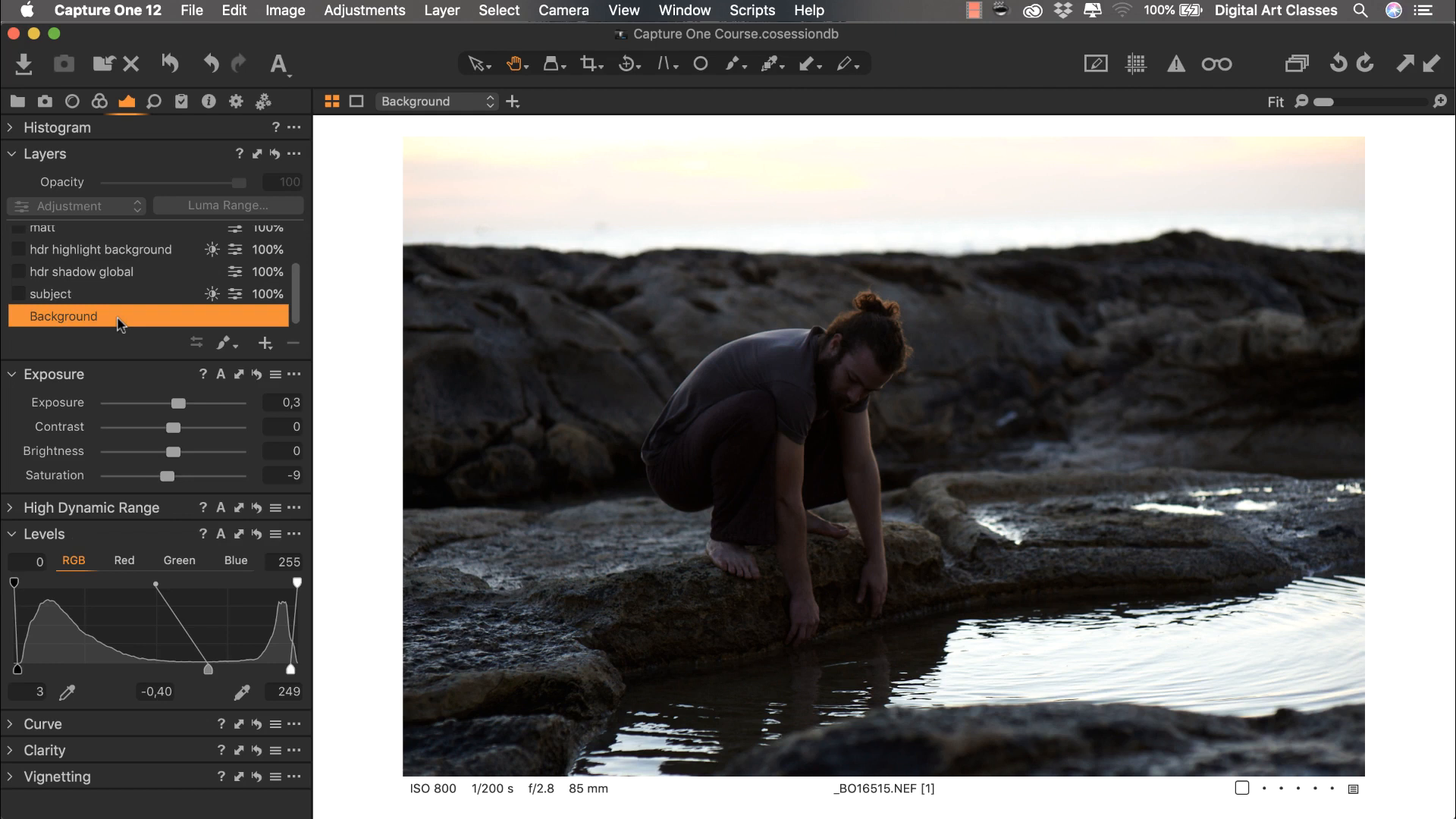
pyautogui.moveTo(167, 477); pyautogui.dragTo(171, 480)
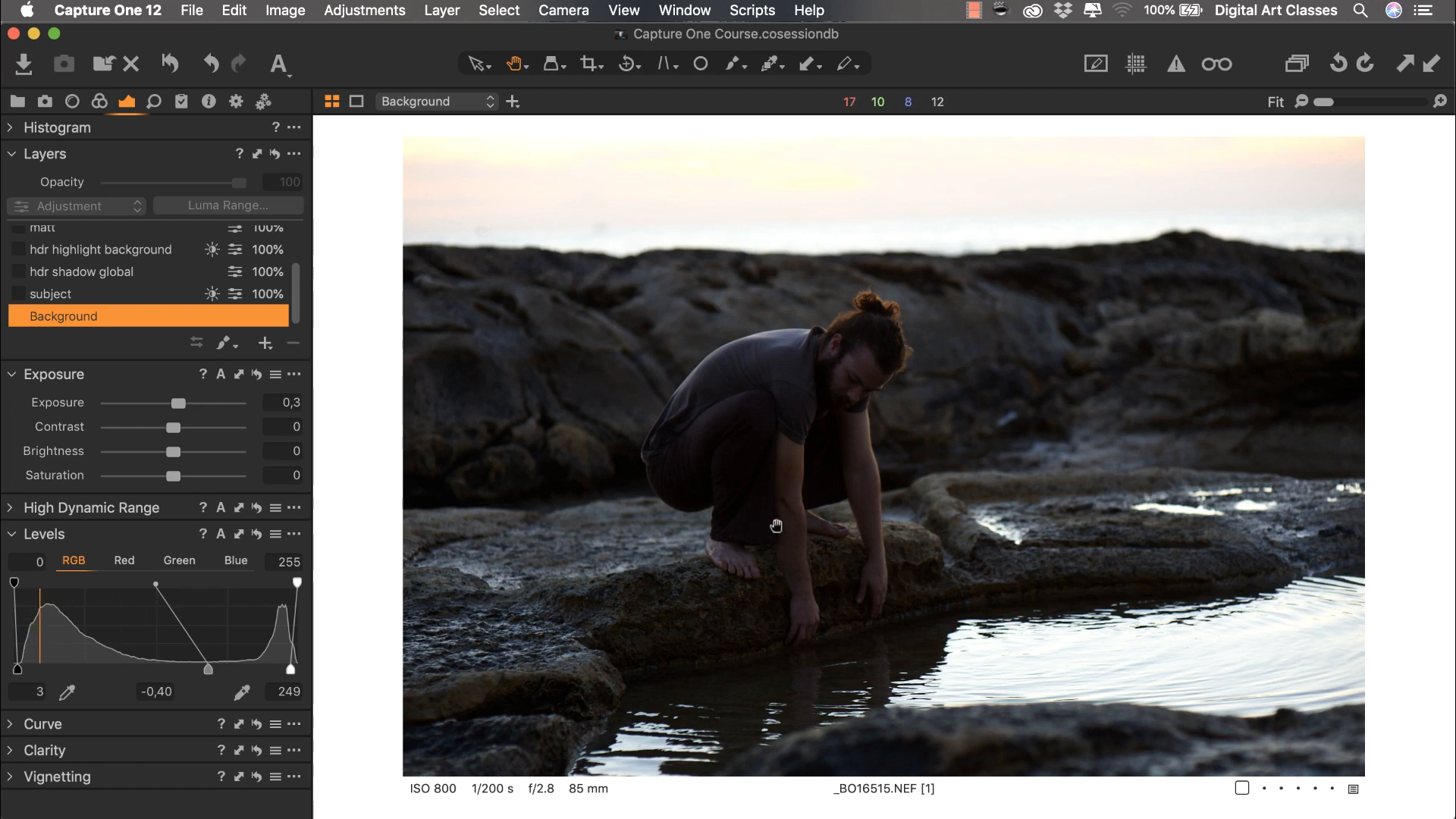
# Step: Show the thumbnail browser and compare variant 2 of _BO16445.NEF with variant 1 of _BO16515.NEF
pyautogui.press('super+shift+b')
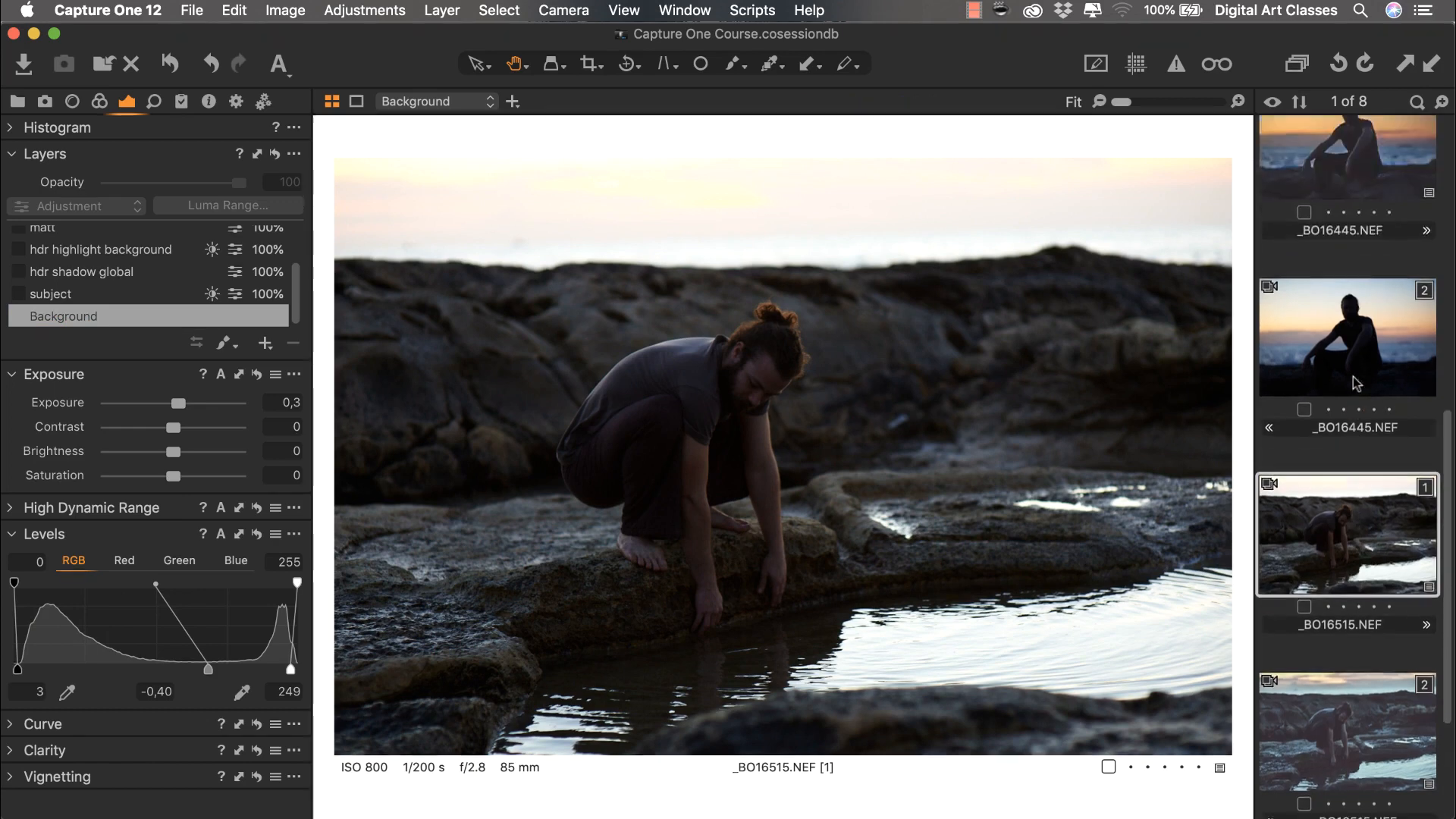
pyautogui.scroll(3, 1353, 376)
pyautogui.click(1343, 462)
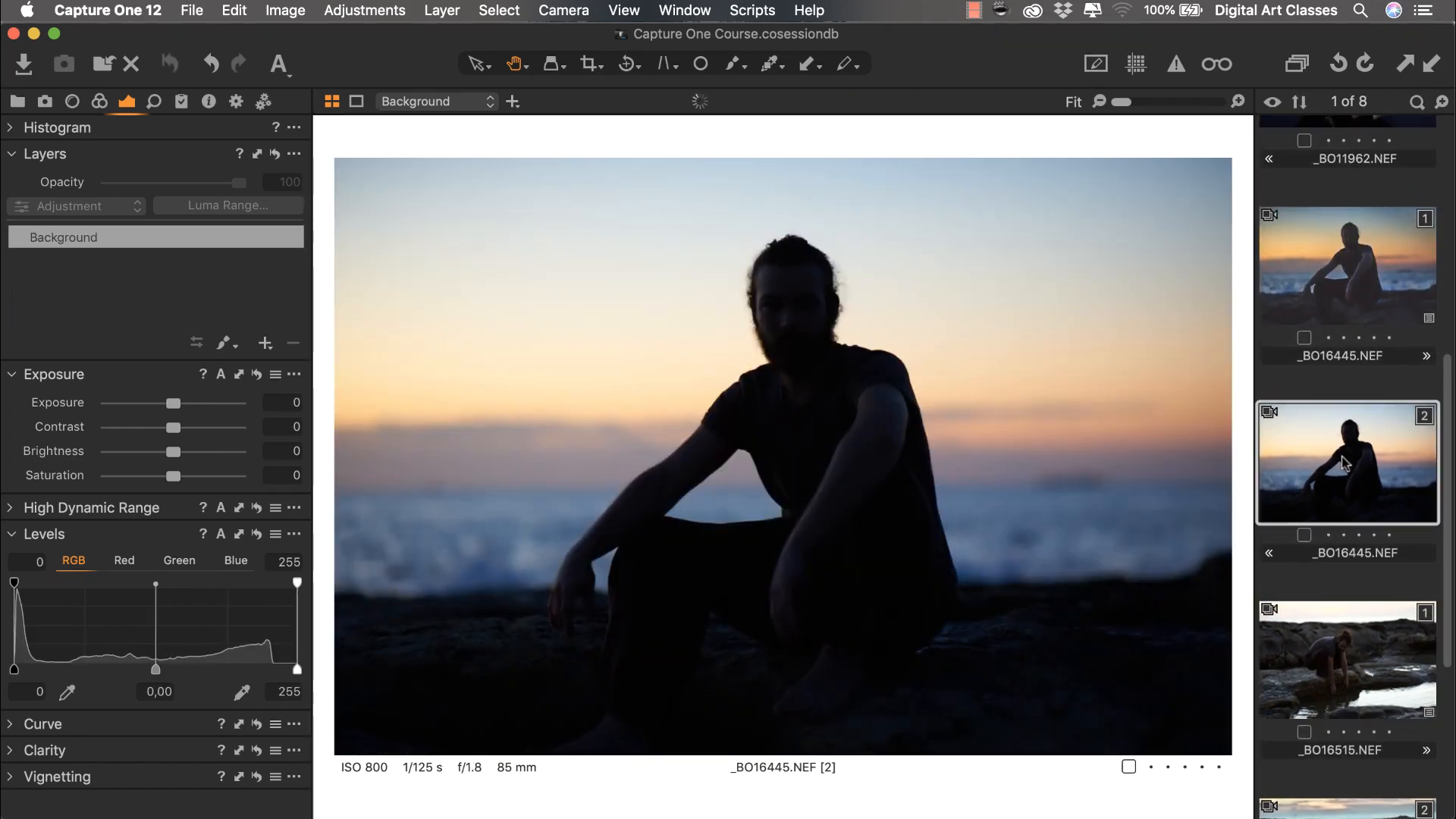
pyautogui.click(1333, 633)
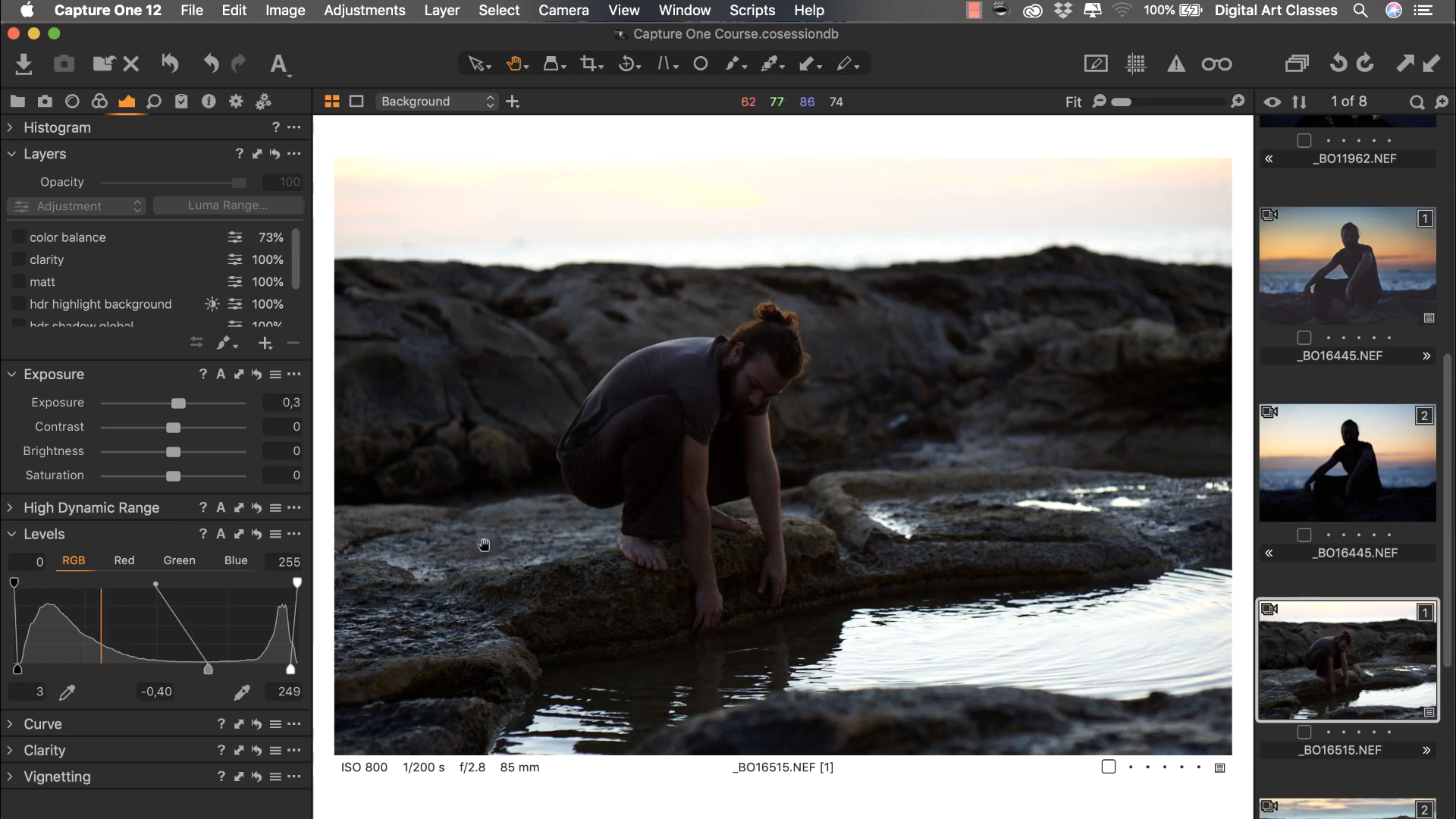
# Step: Preview variant 1 of _BO16515.NEF without its Background Levels adjustment, and hide the thumbnail browser
pyautogui.click(257, 535)
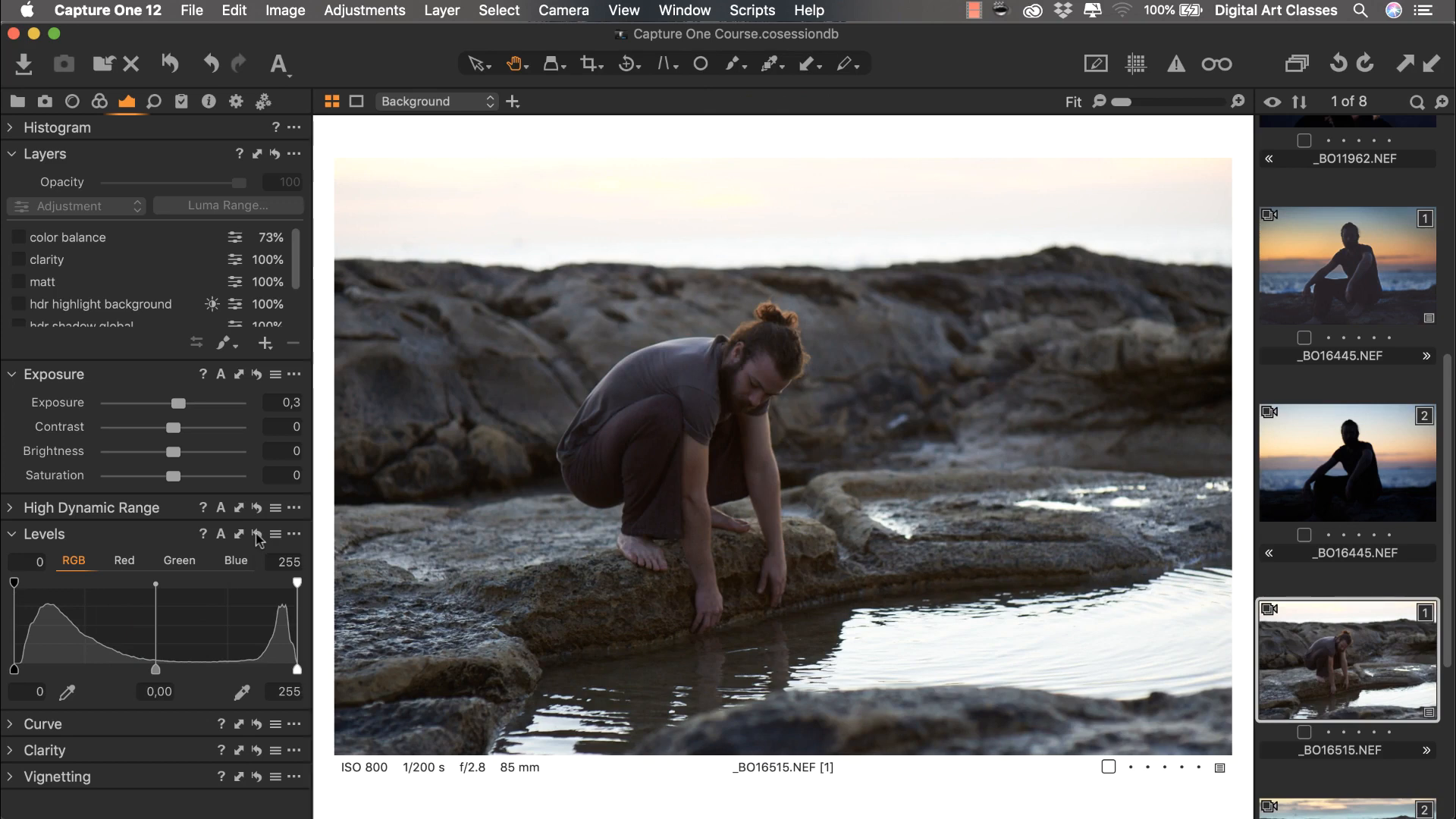
pyautogui.keyDown('alt'); pyautogui.click(257, 534); pyautogui.keyUp('alt')
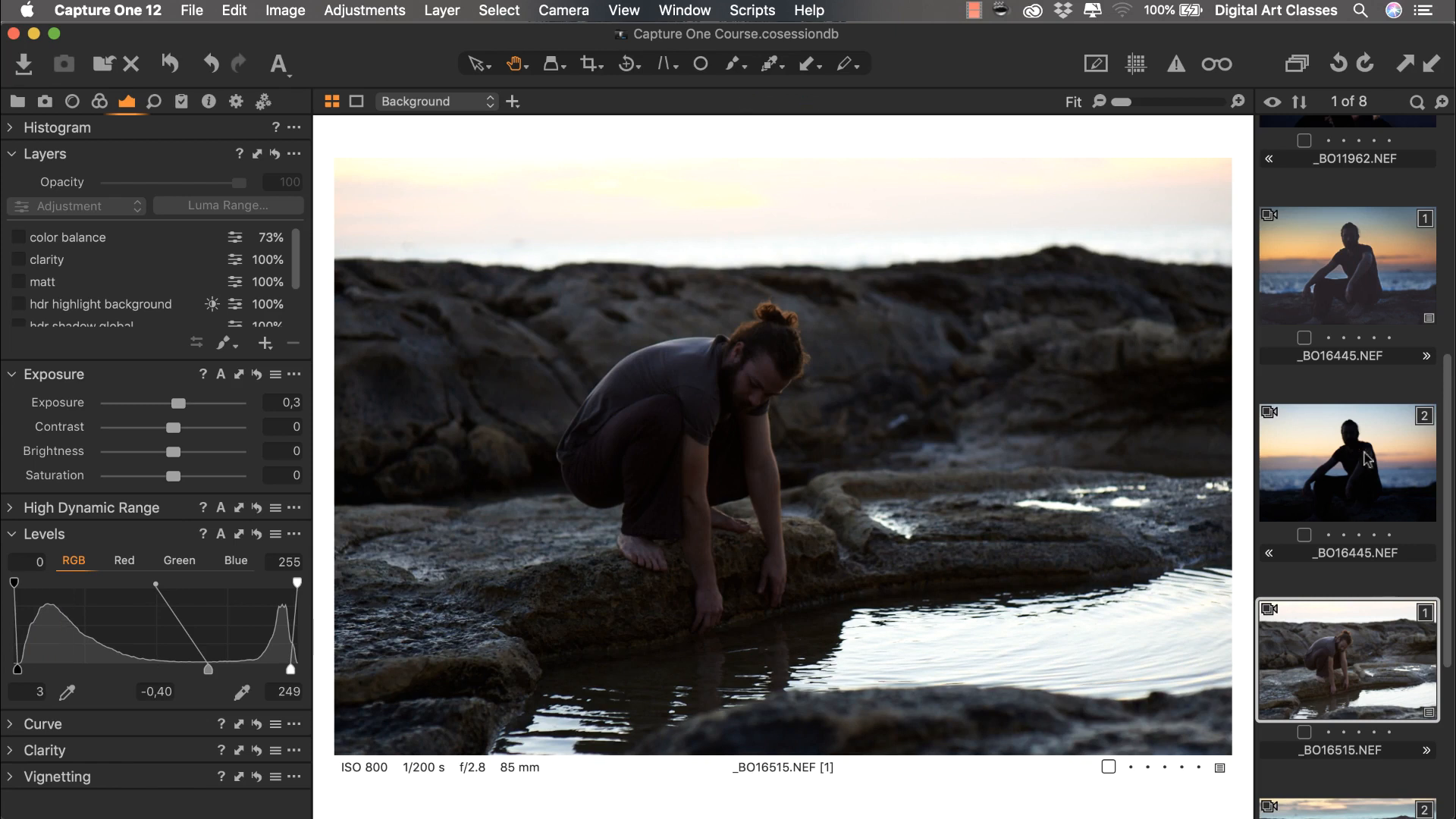
pyautogui.click(1320, 457)
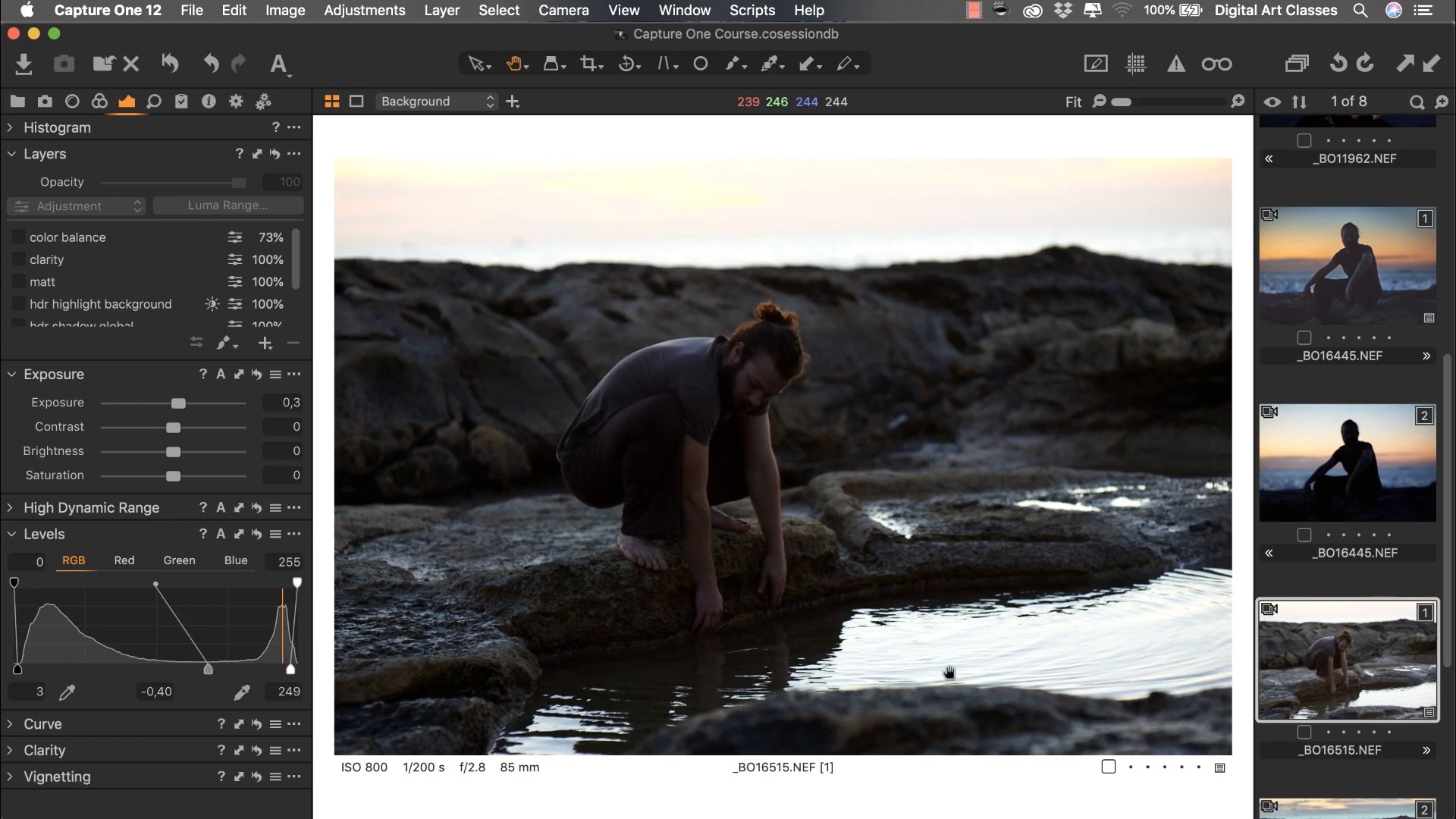
pyautogui.press('super+shift+b')
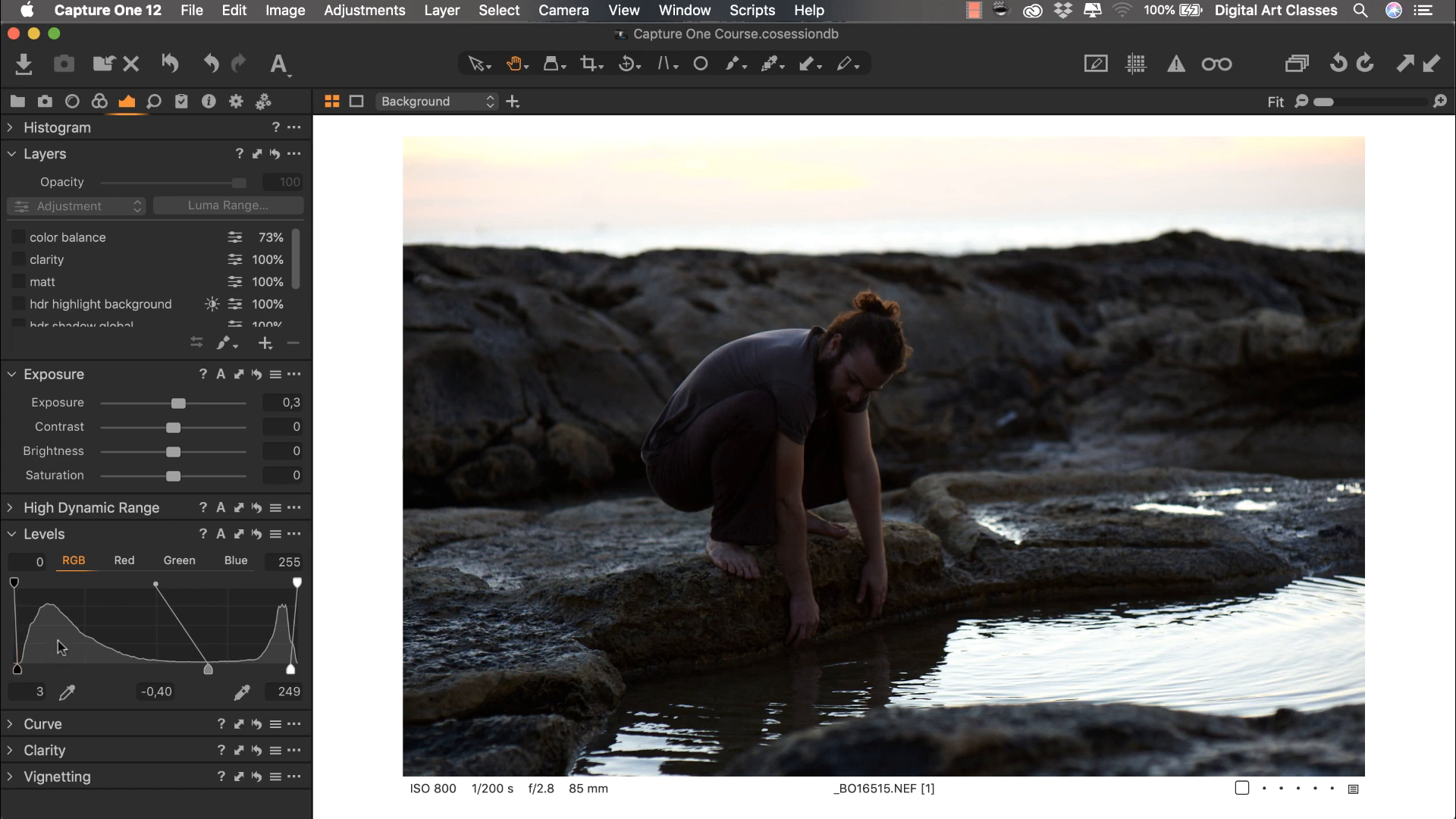
# Step: Set the Background layer's RGB Levels black point to 7 and white point to 255, keeping the midtone at -0,40
pyautogui.doubleClick(32, 691)
pyautogui.press('Up')
pyautogui.press('Up')
pyautogui.press('Up')
pyautogui.press('Up')
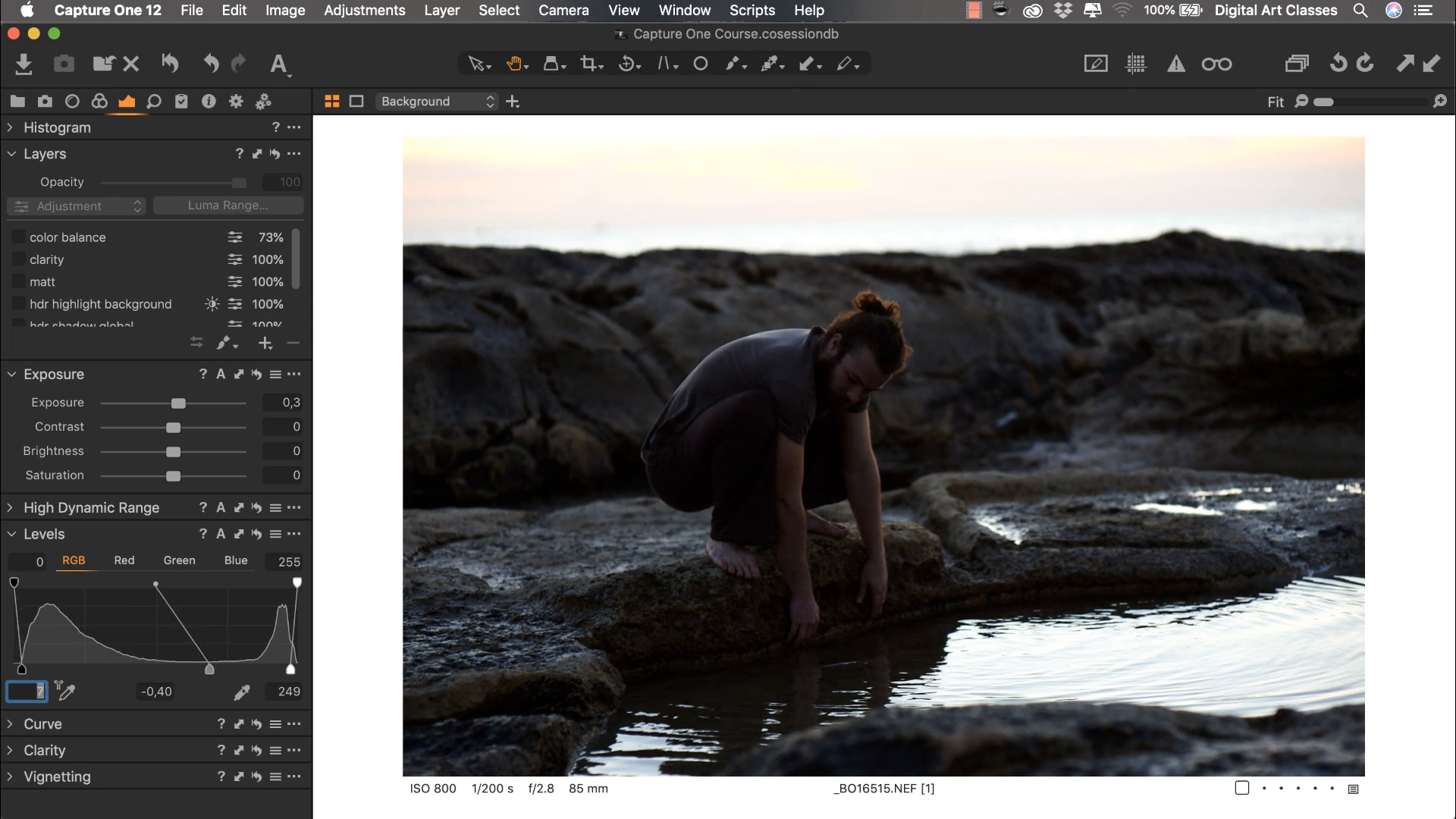
pyautogui.click(289, 690)
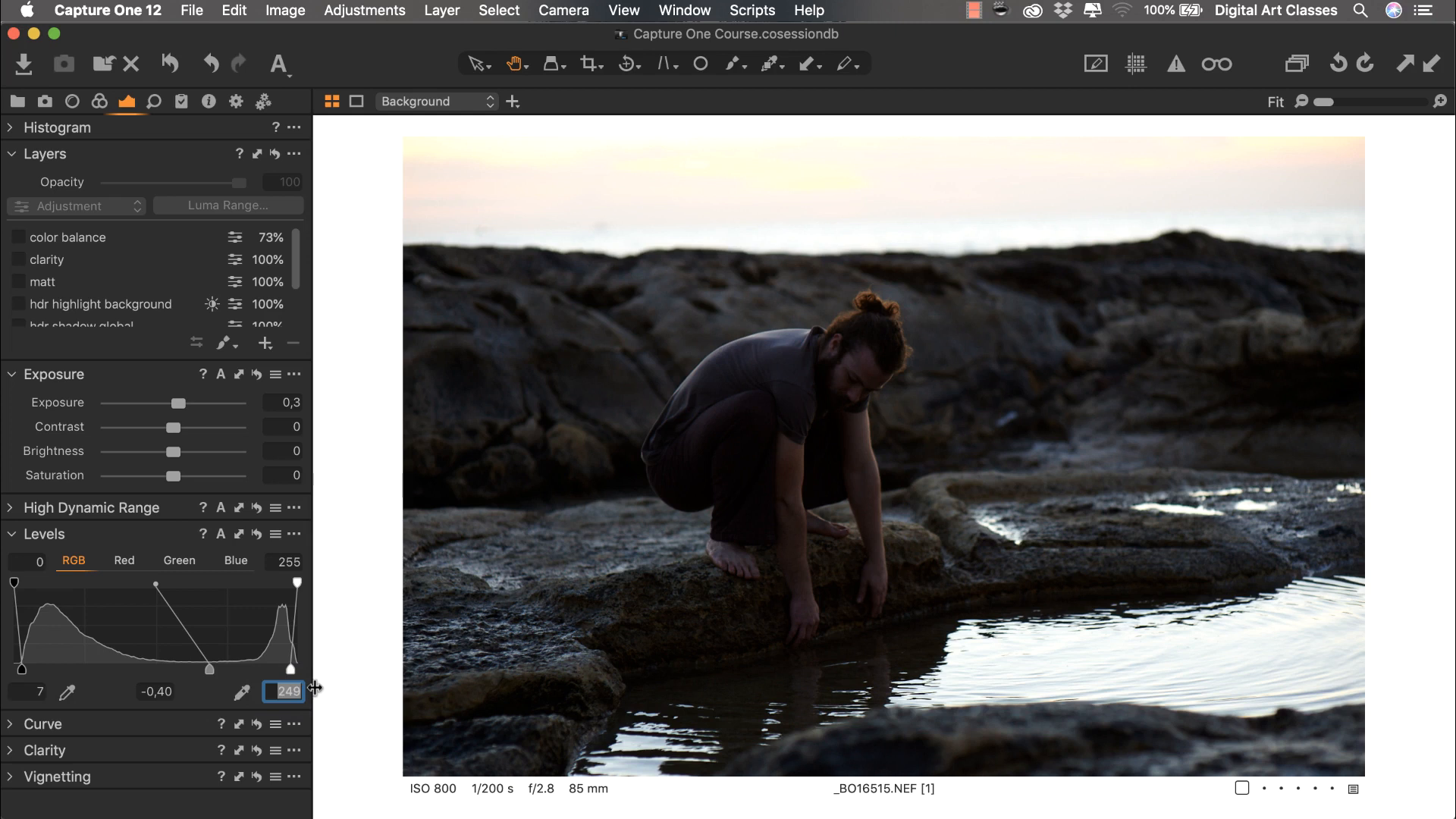
pyautogui.moveTo(292, 672); pyautogui.dragTo(297, 670)
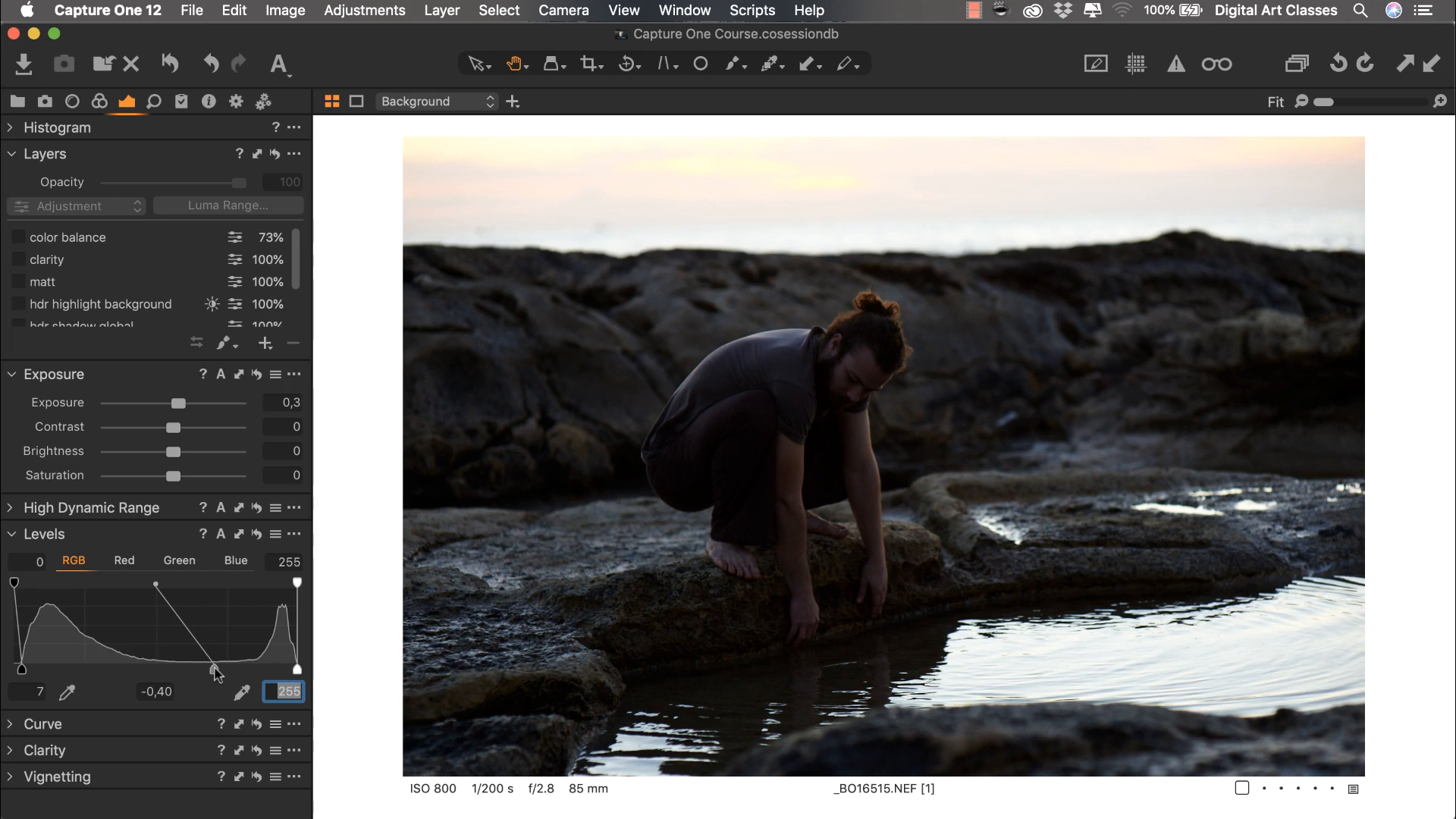
pyautogui.moveTo(214, 671)
pyautogui.mouseDown()
pyautogui.moveTo(146, 670)
pyautogui.moveTo(240, 666)
pyautogui.moveTo(214, 666)
pyautogui.mouseUp()
# Step: Turn on the subject layer, select it and display its mask over _BO16515.NEF
pyautogui.scroll(-3, 193, 289)
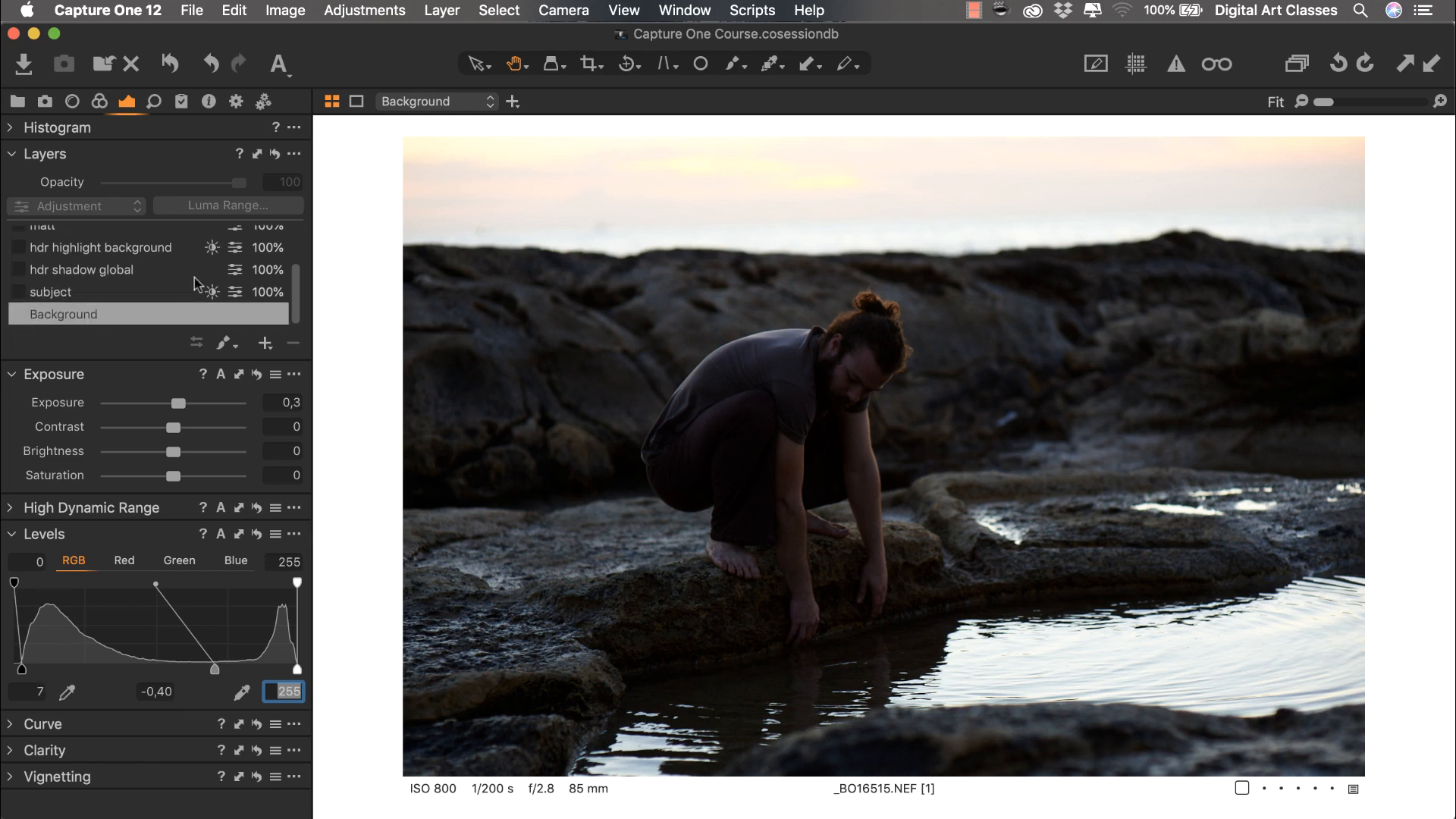
pyautogui.click(183, 320)
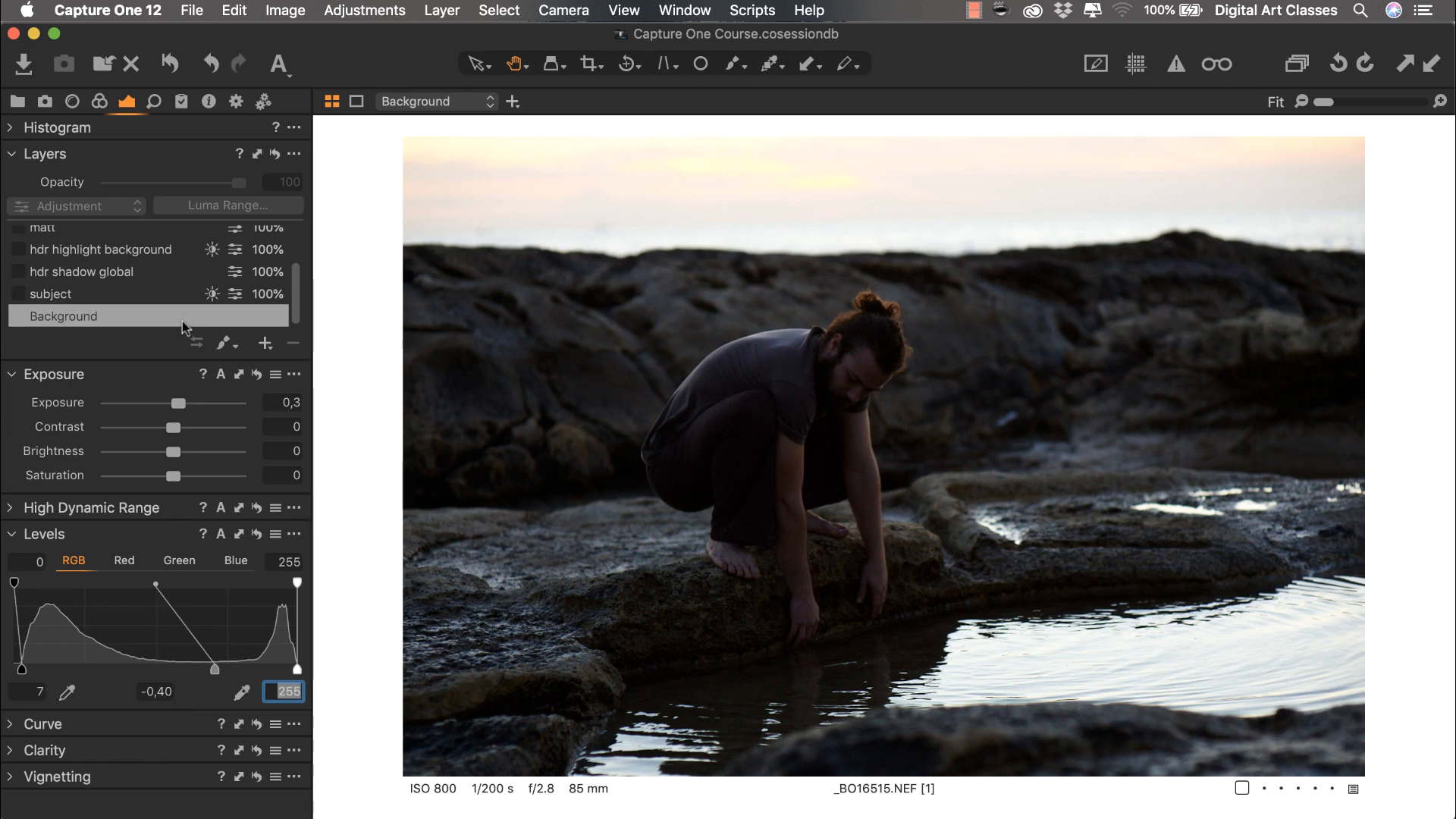
pyautogui.click(18, 294)
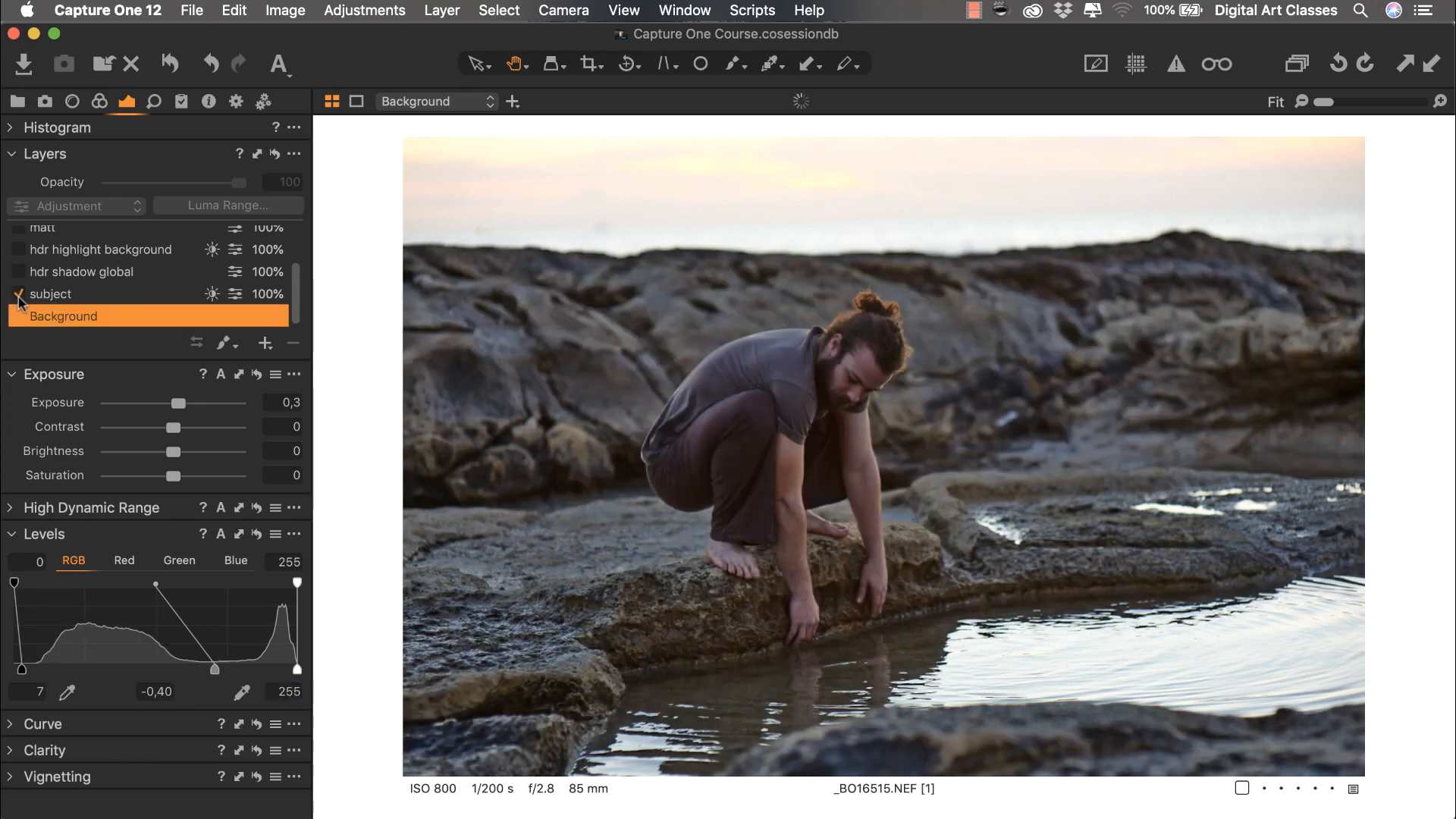
pyautogui.click(57, 297)
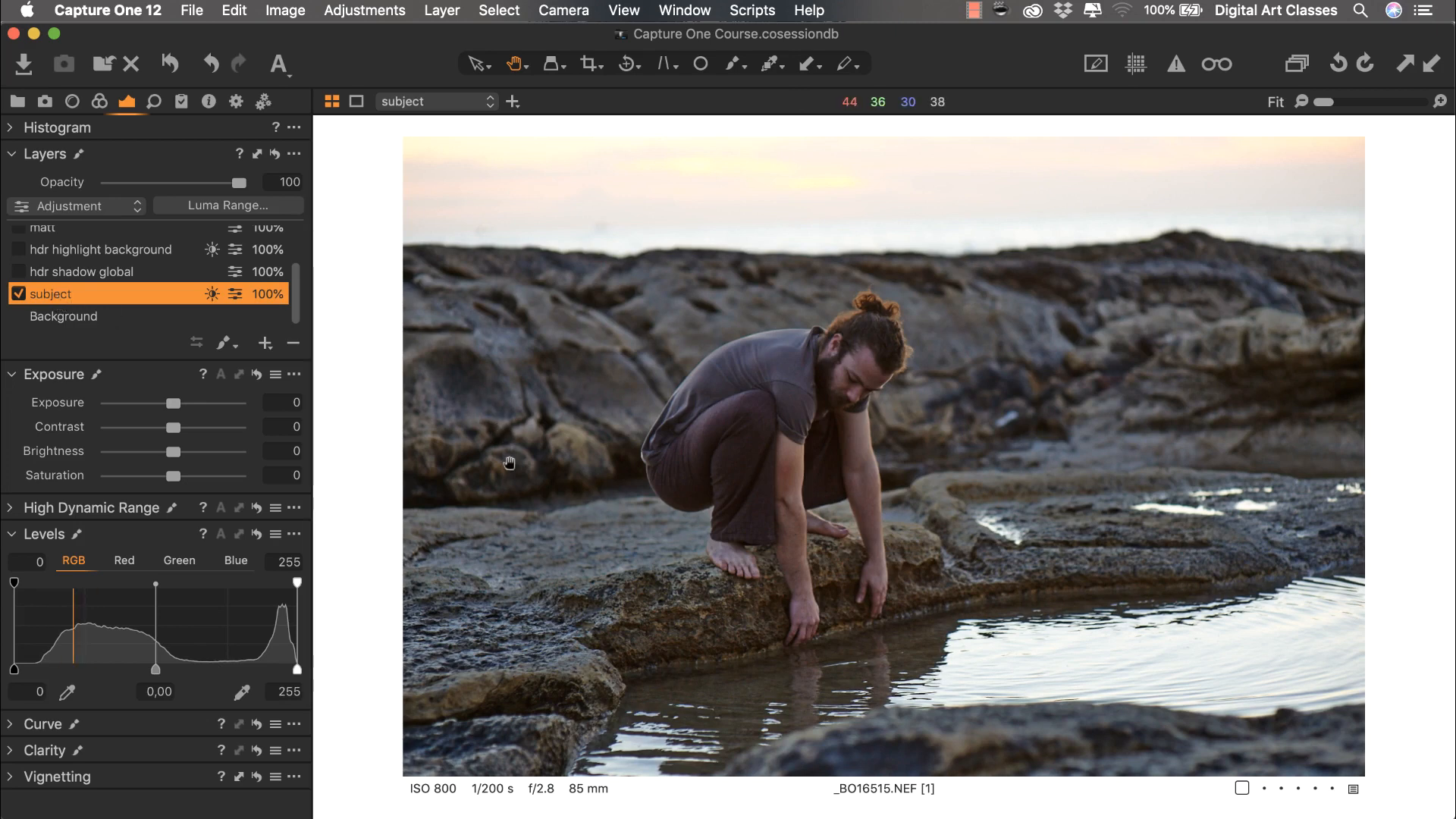
pyautogui.press('m')
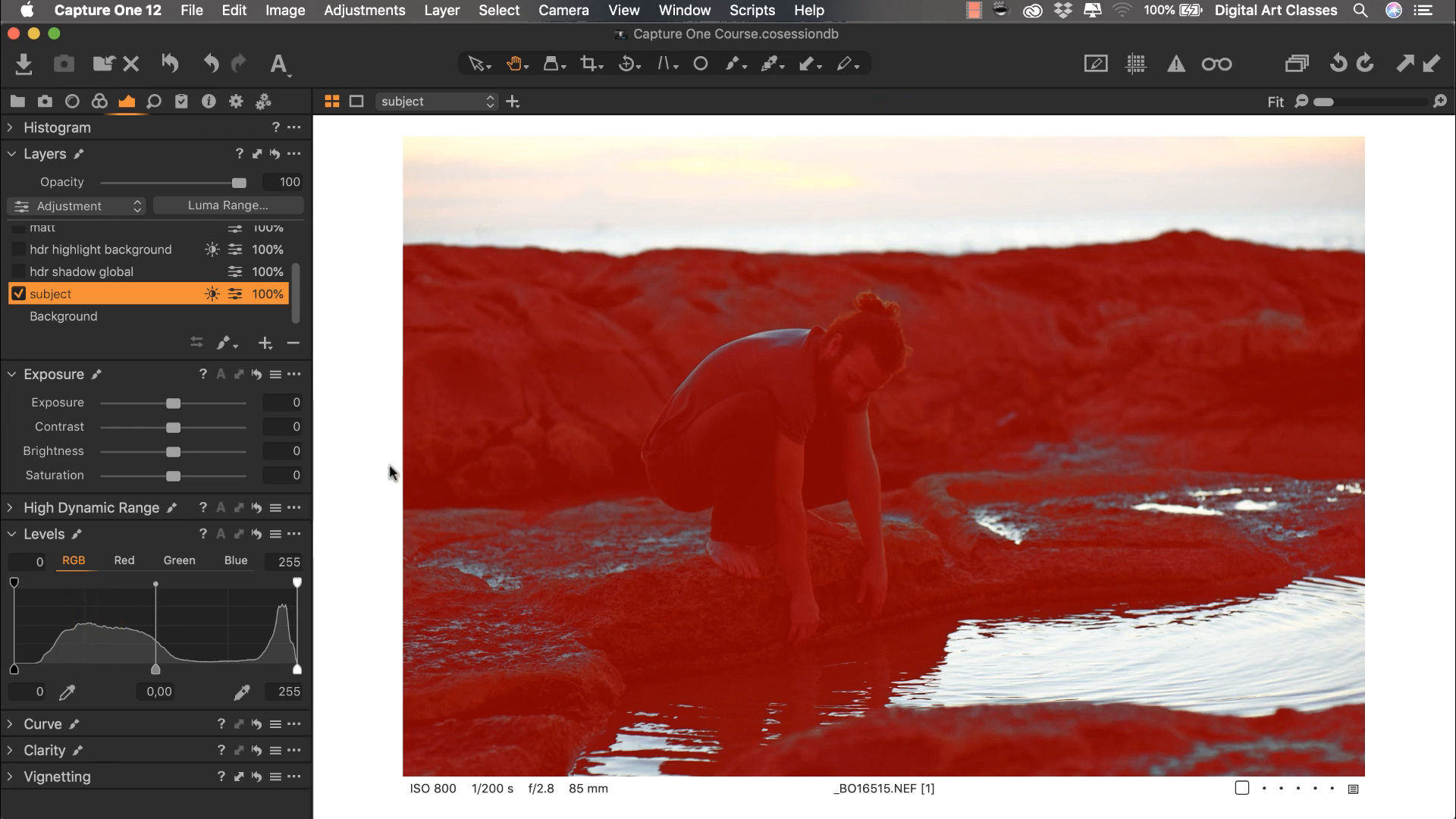
# Step: Show the thumbnail browser and compare the subject masks of variant 1 of _BO16445.NEF and _BO16515.NEF, ending on _BO16515.NEF alone
pyautogui.press('super+shift+b')
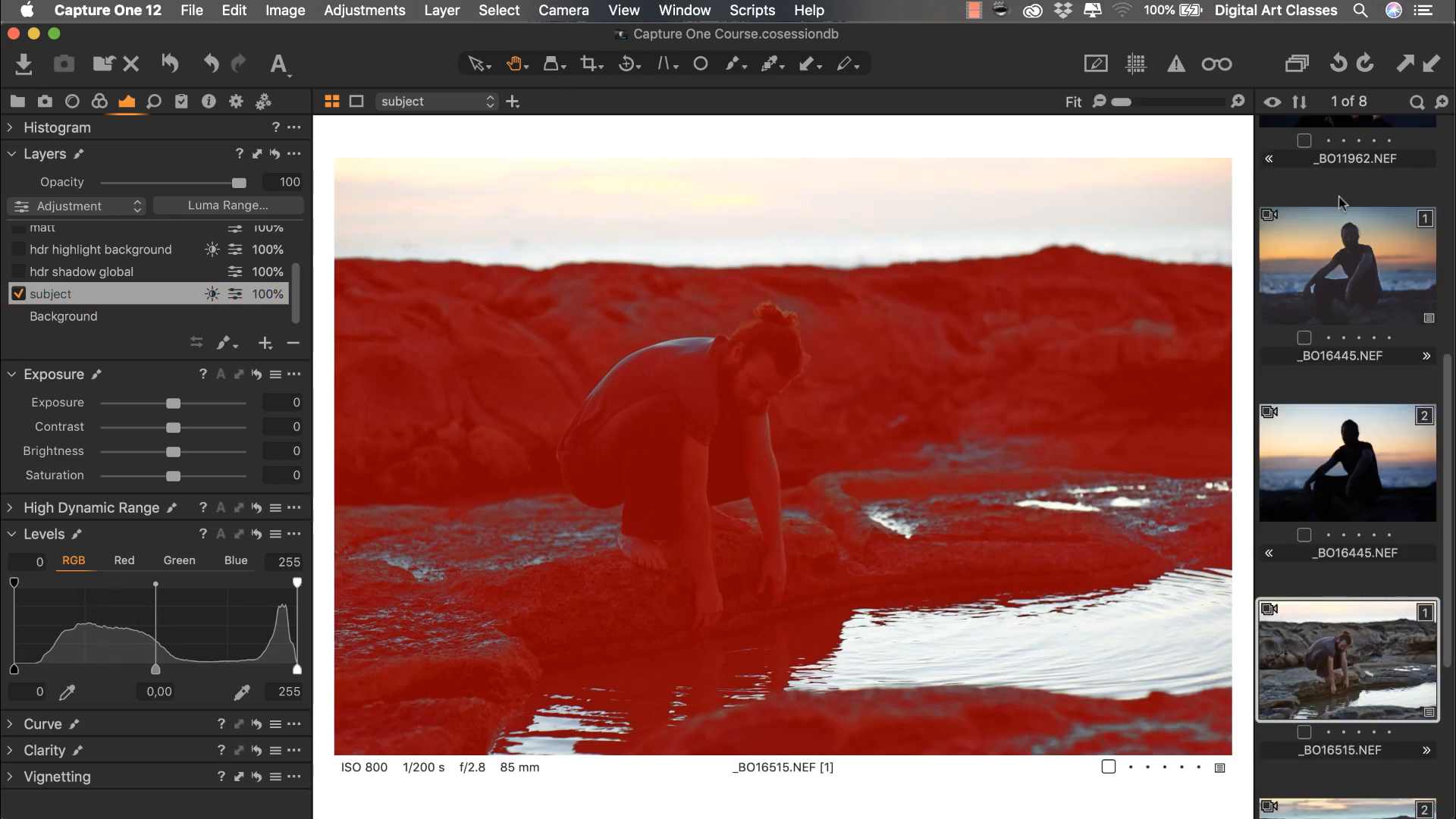
pyautogui.click(1341, 271)
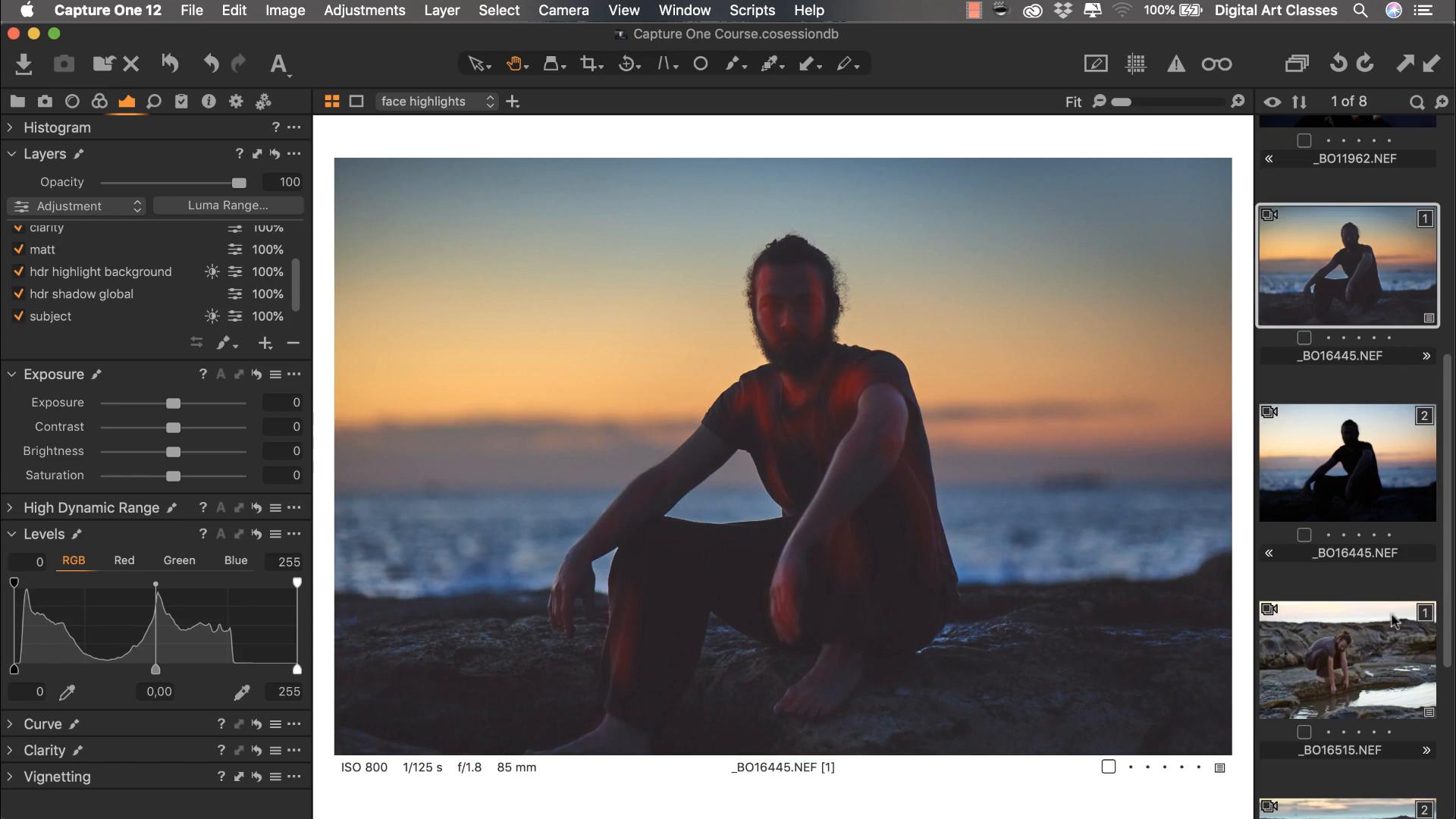
pyautogui.keyDown('super'); pyautogui.click(1381, 686); pyautogui.keyUp('super')
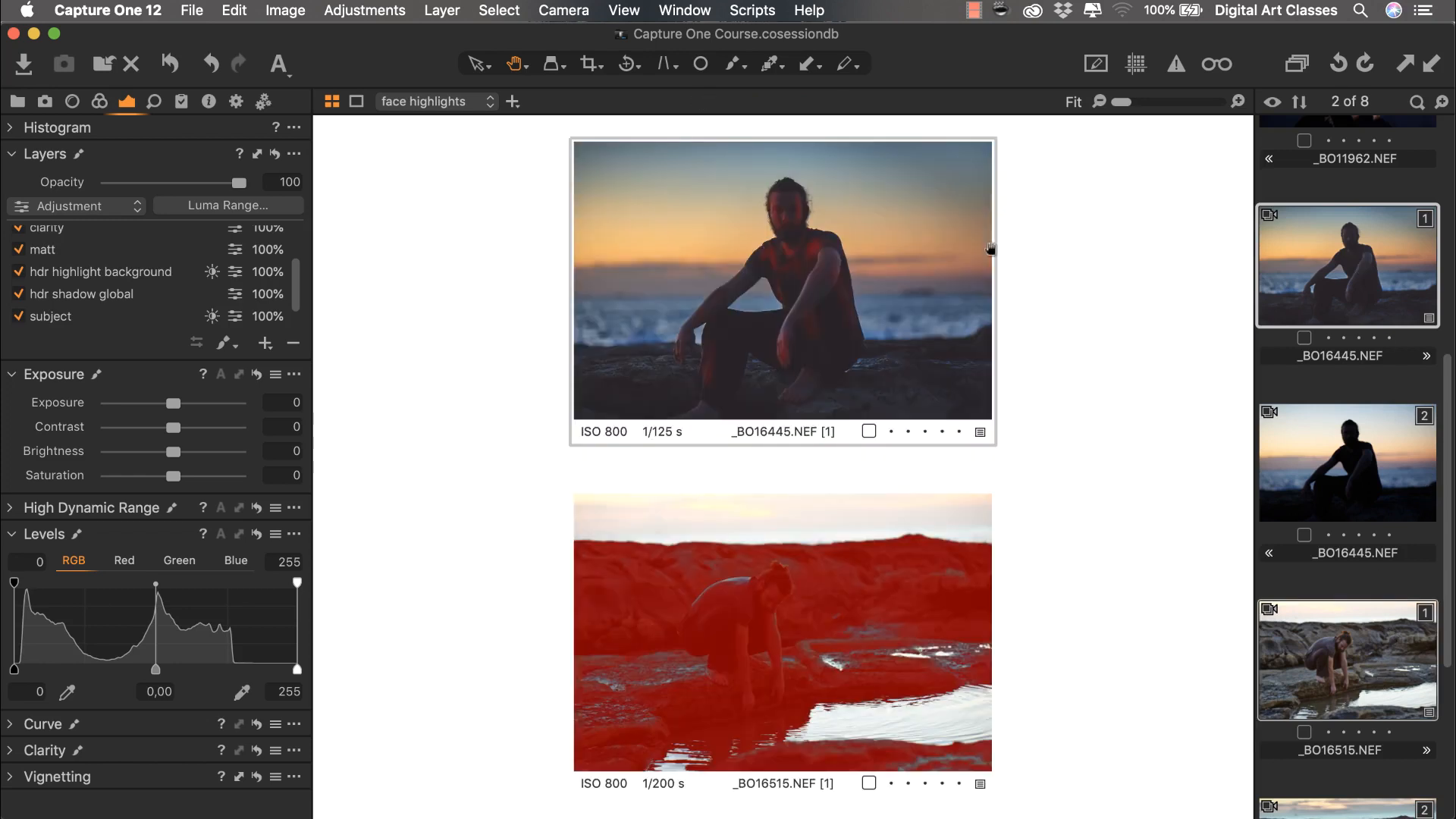
pyautogui.scroll(-1, 137, 282)
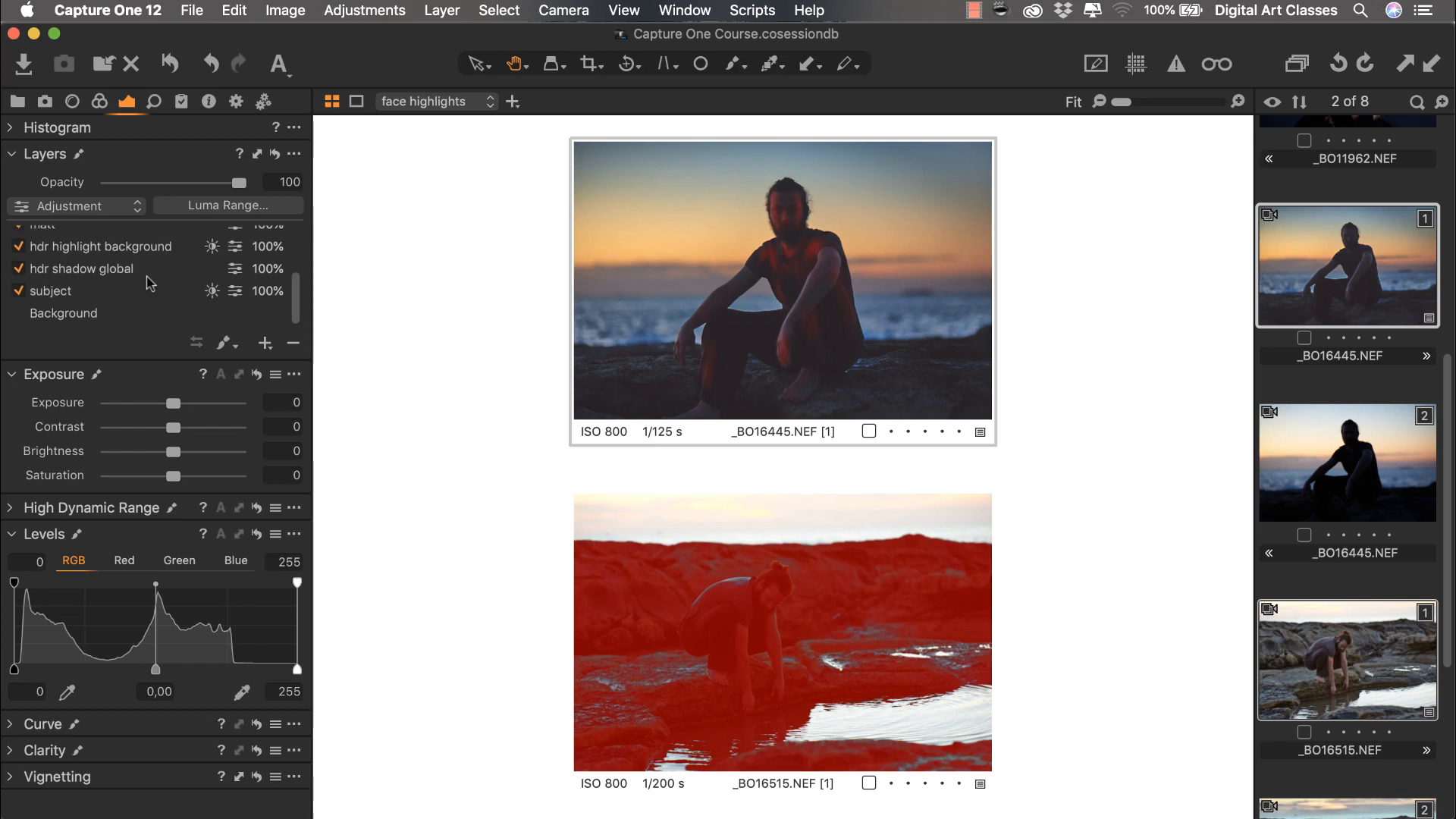
pyautogui.click(45, 300)
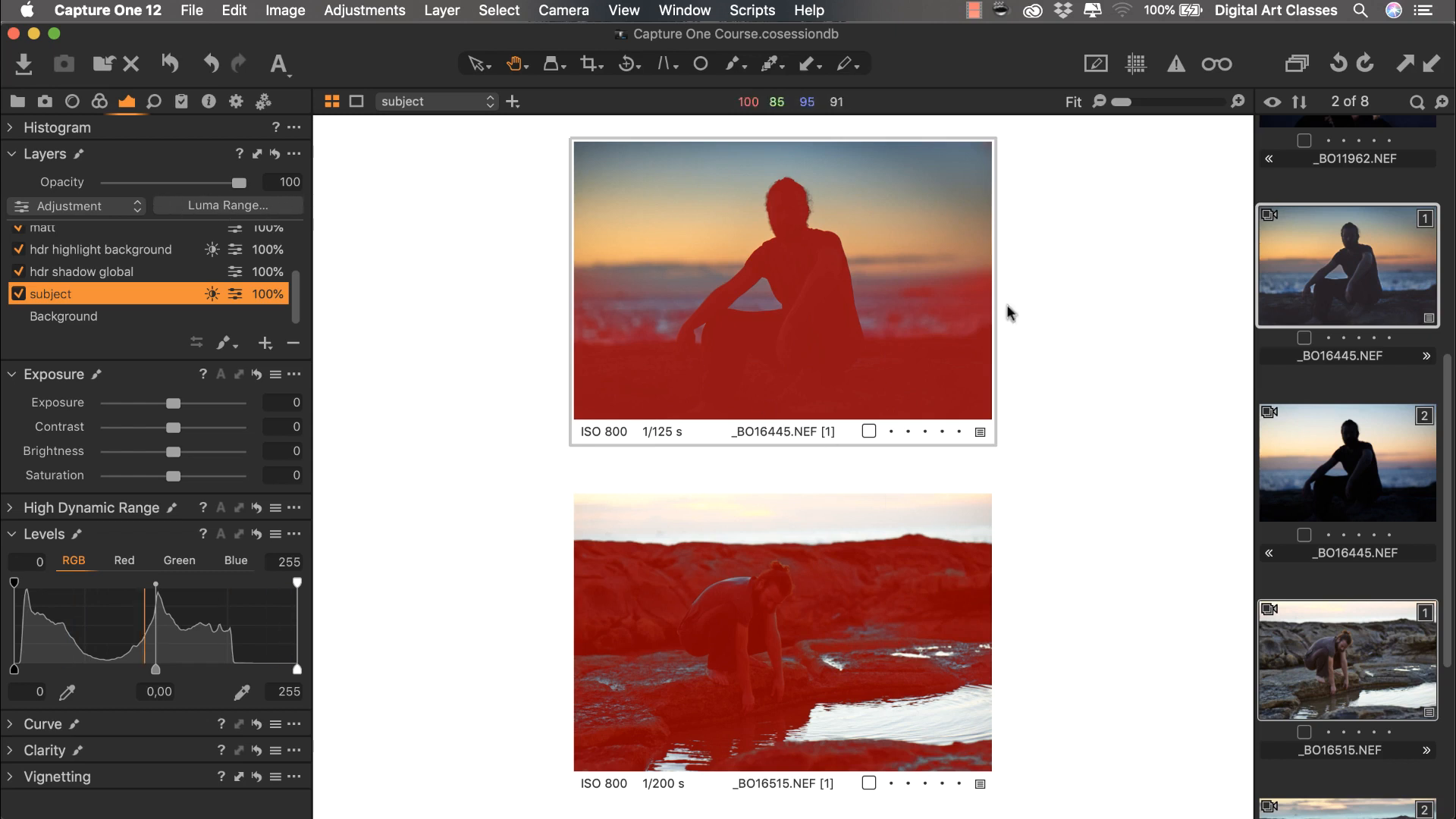
pyautogui.click(1321, 646)
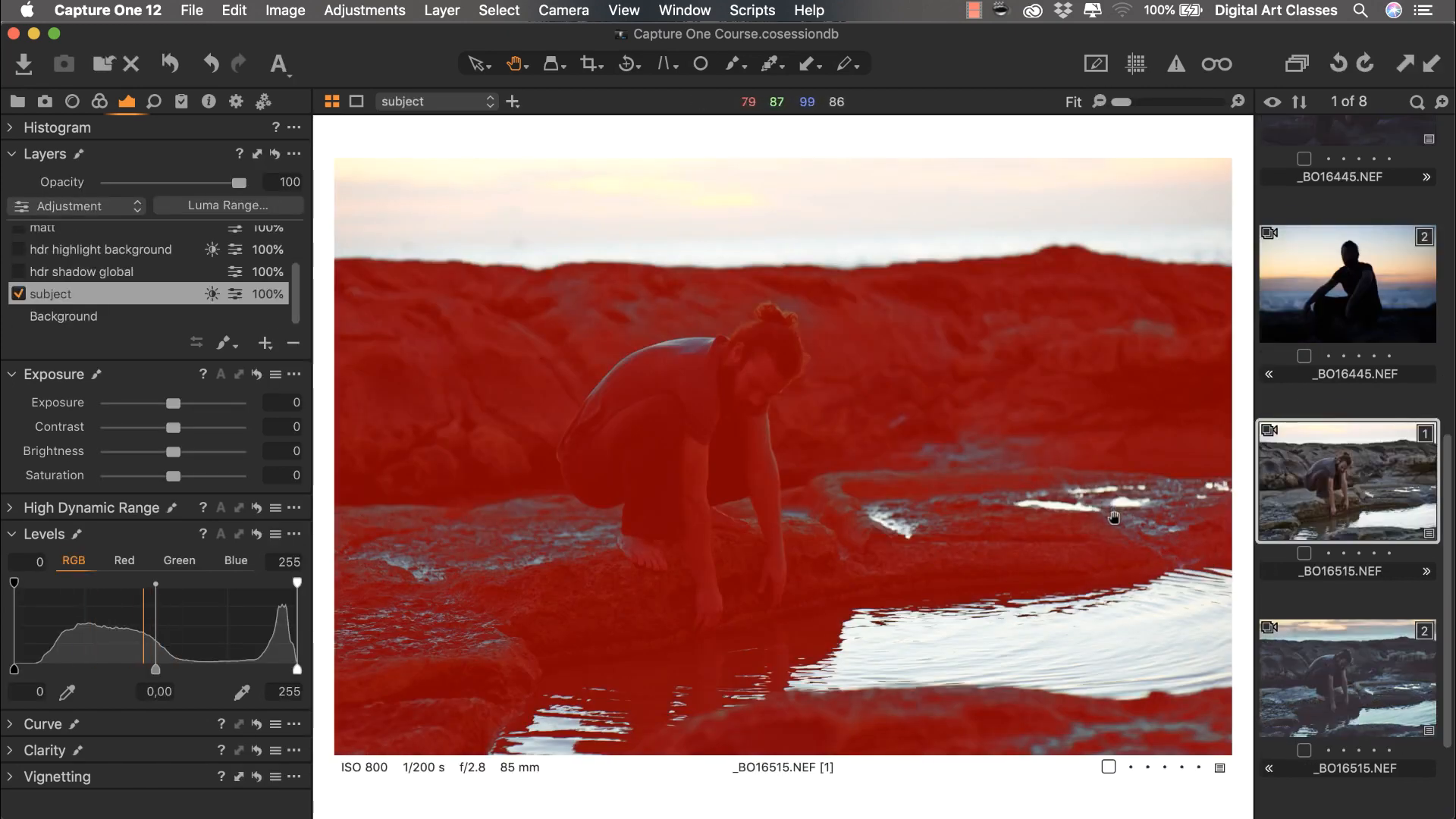
# Step: Inspect the subject layer's Luma Range settings without changing them, and hide the mask
pyautogui.click(253, 210)
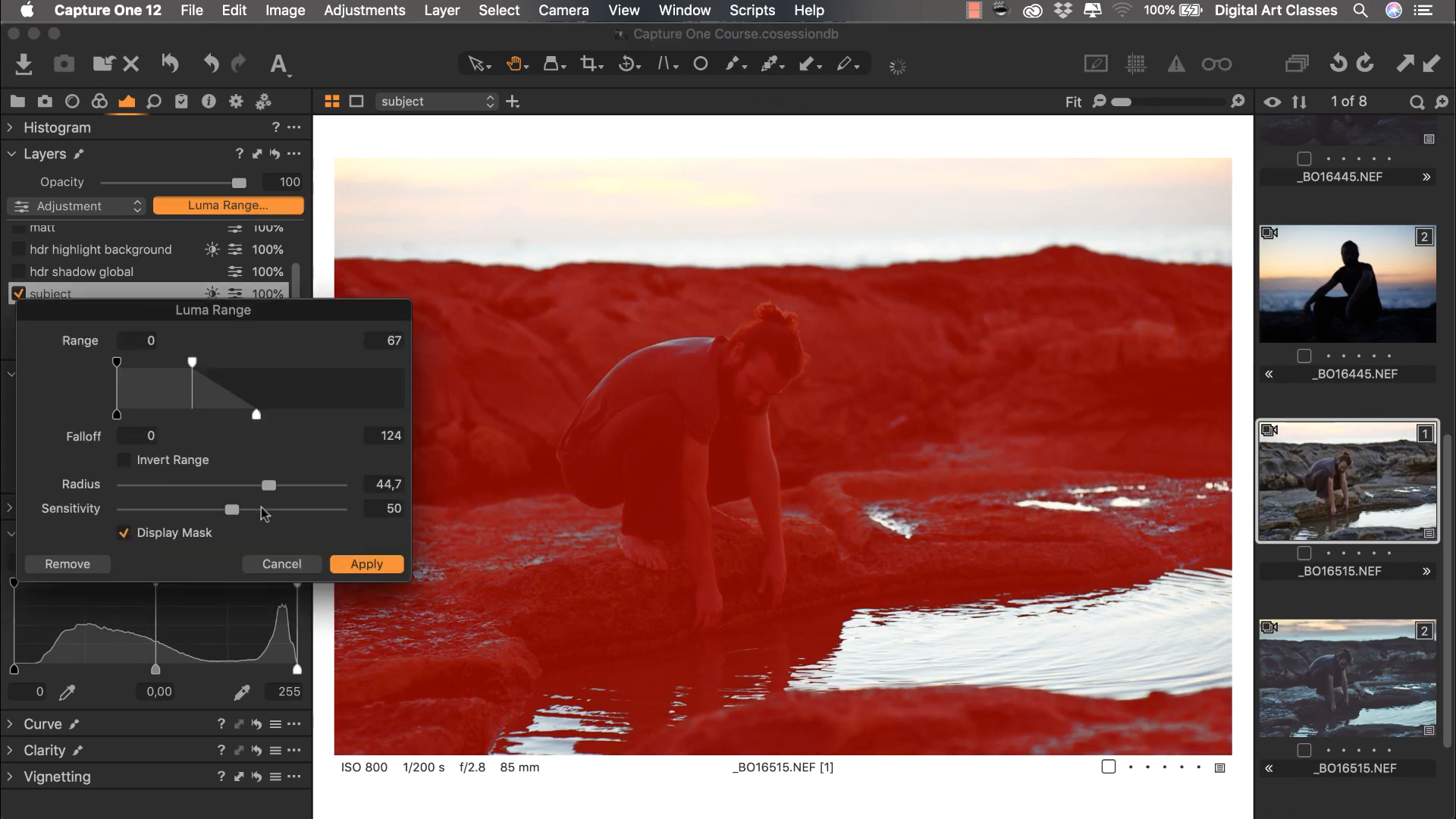
pyautogui.click(291, 563)
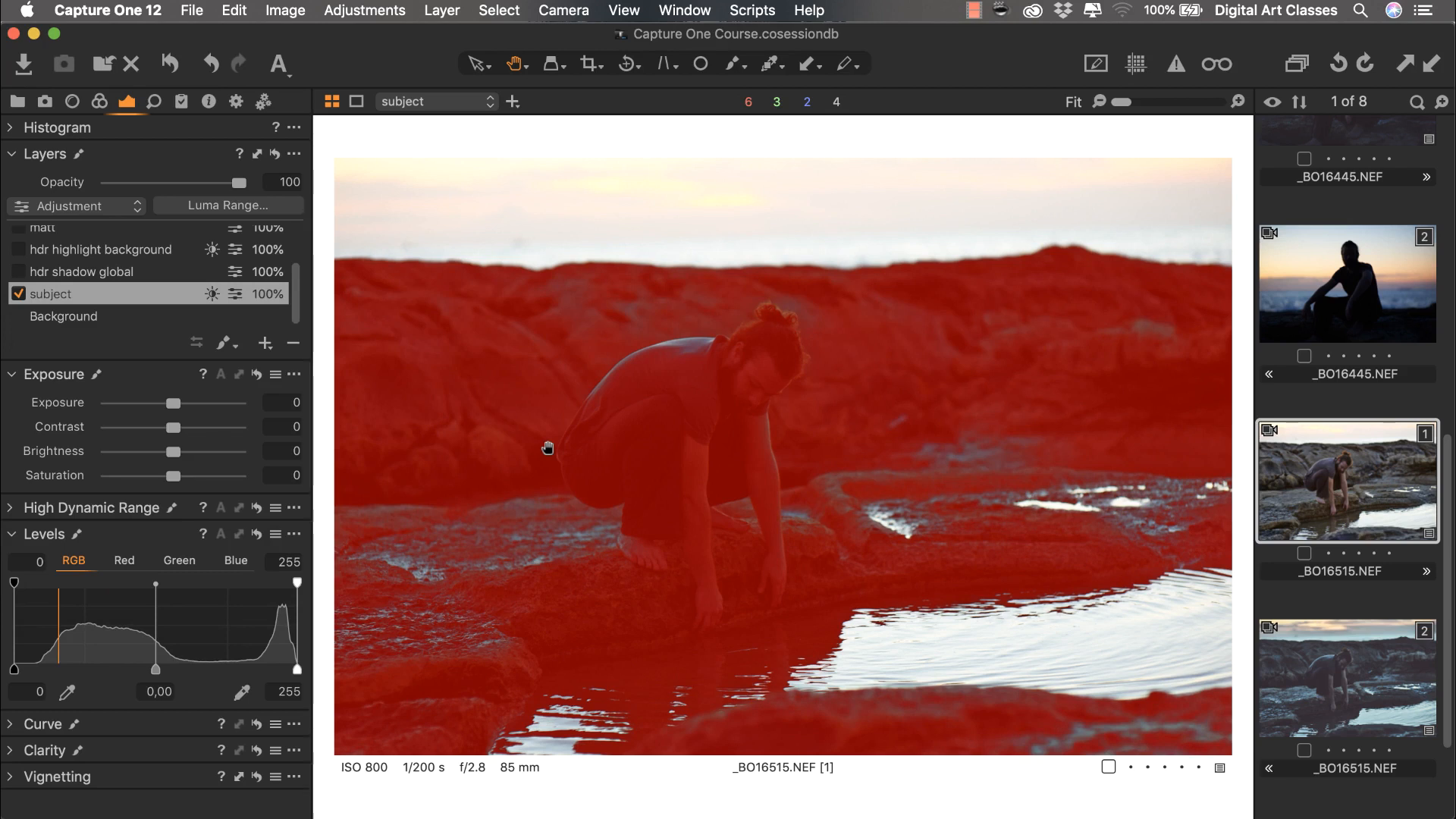
pyautogui.press('m')
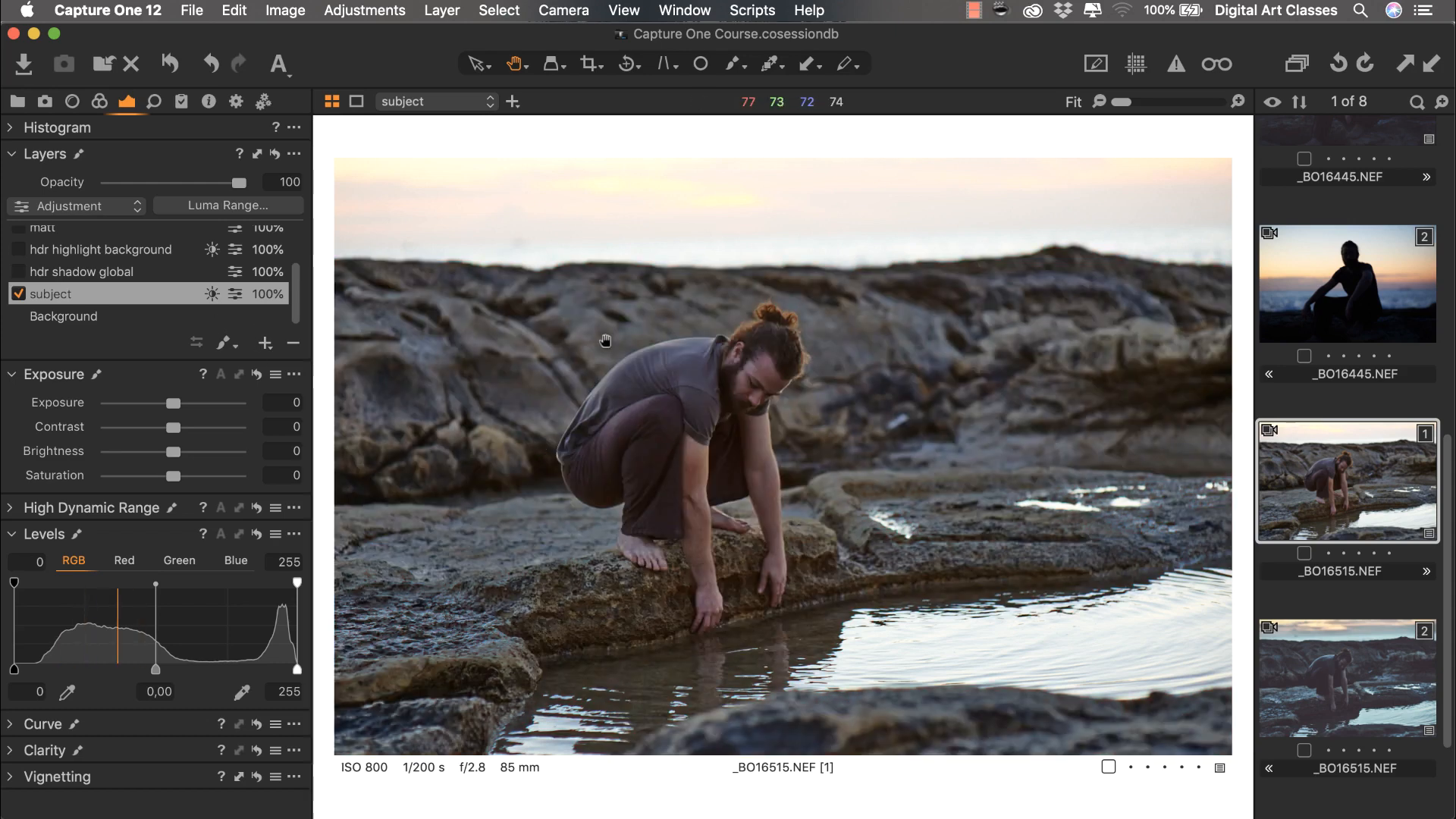
# Step: Reset the subject layer's High Dynamic Range Shadow to 0 and raise its RGB curve's black point to output 39
pyautogui.click(159, 507)
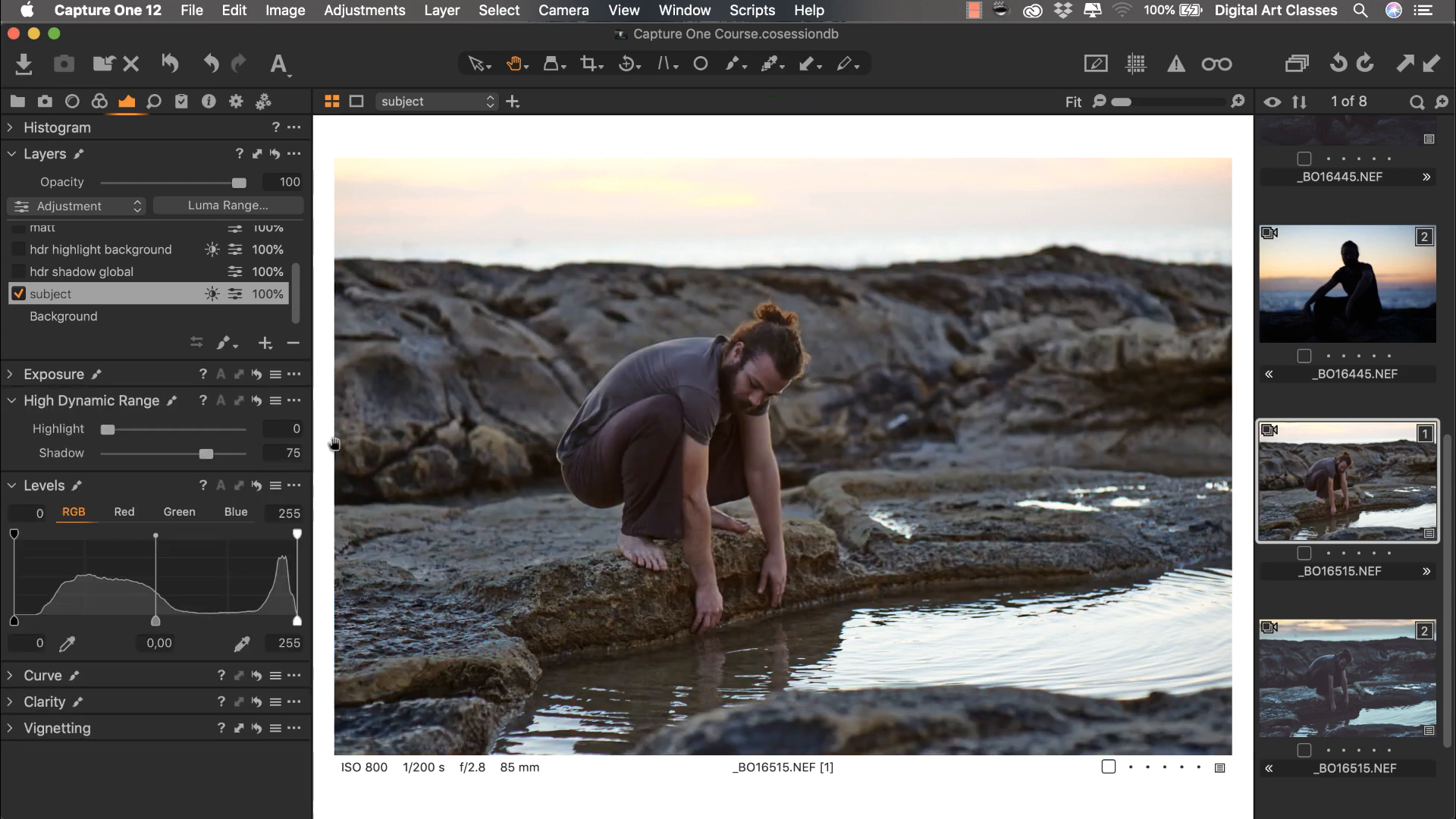
pyautogui.doubleClick(205, 454)
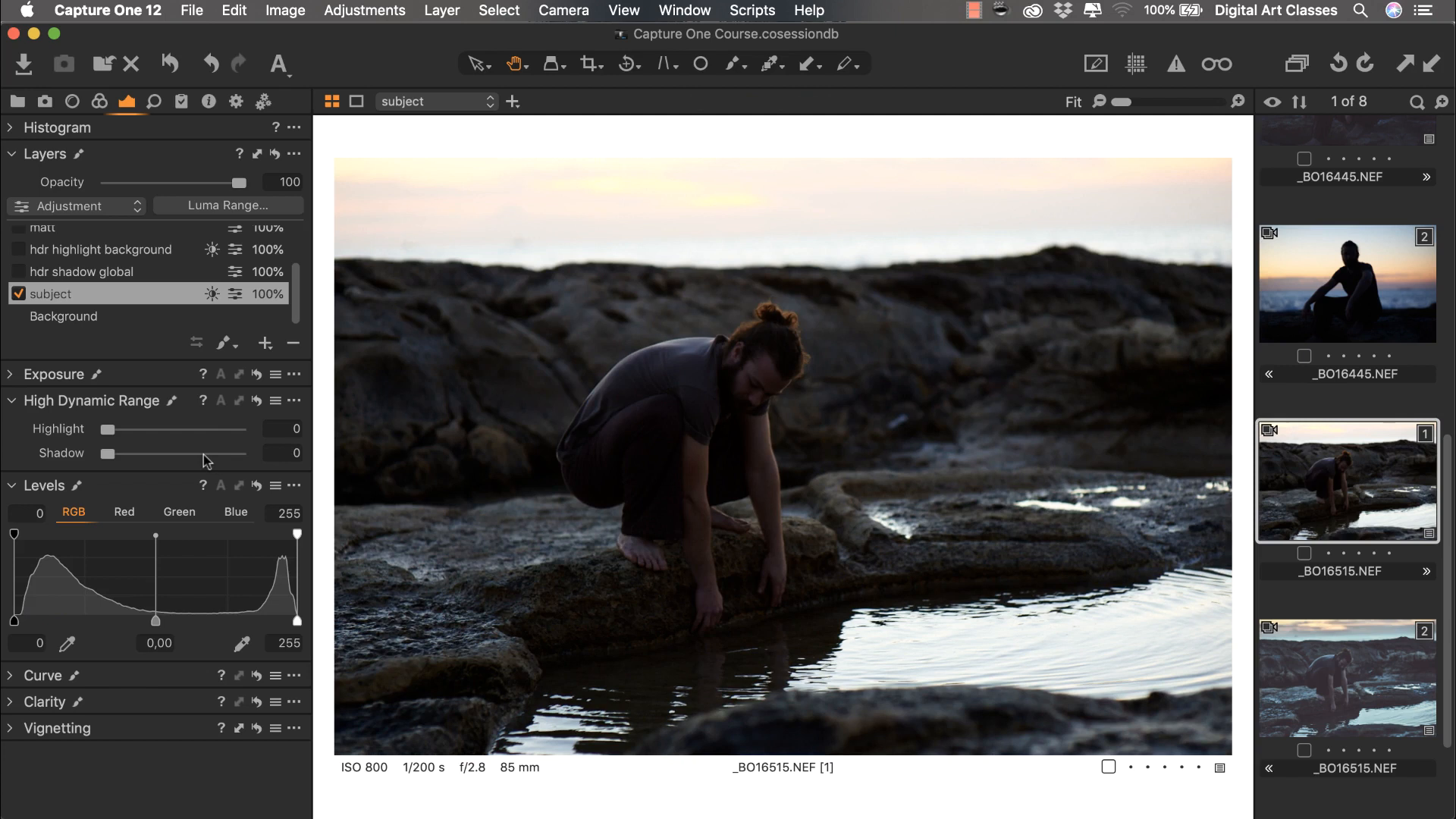
pyautogui.click(116, 673)
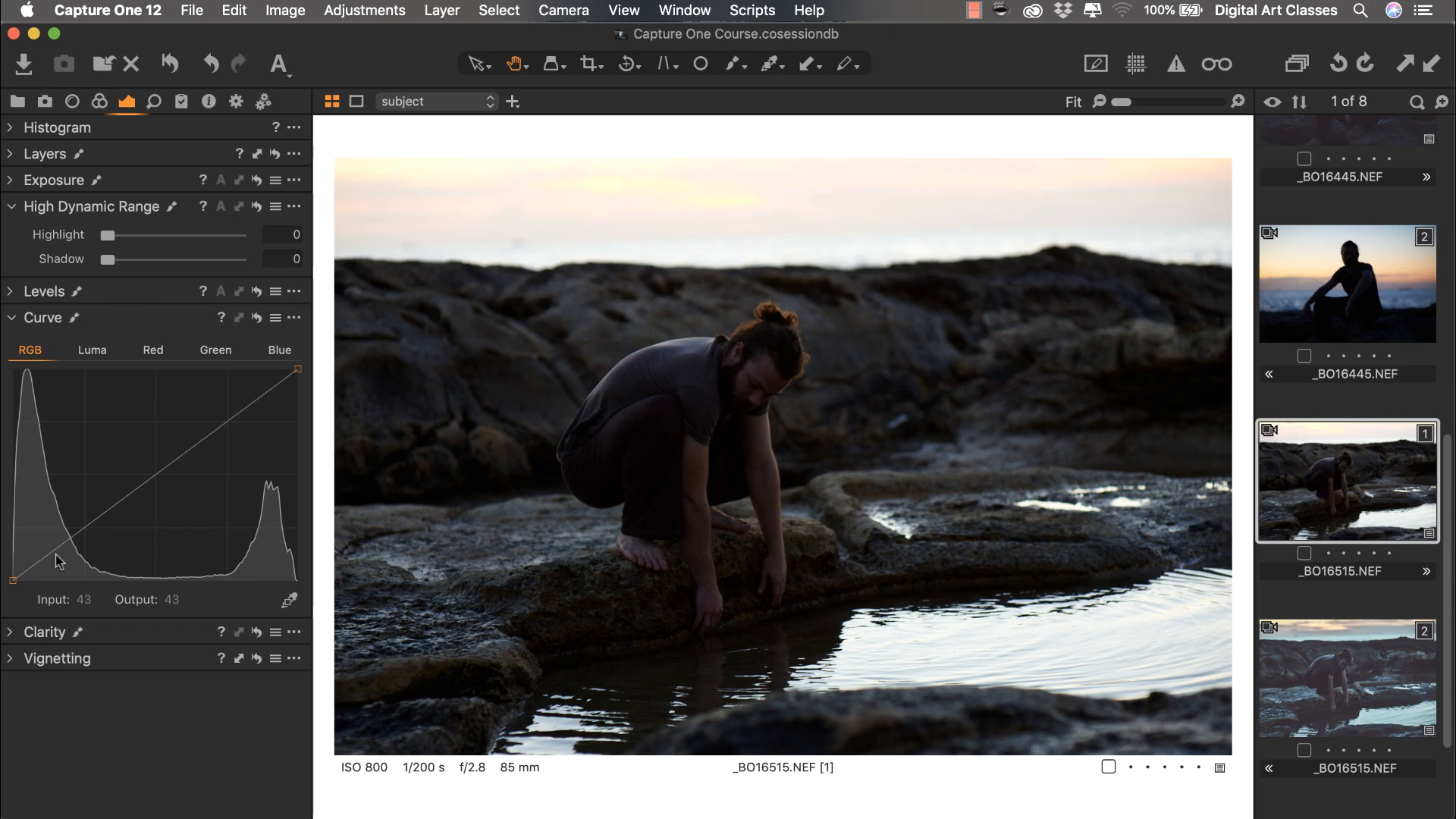
pyautogui.click(13, 581)
pyautogui.moveTo(14, 581); pyautogui.dragTo(6, 547)
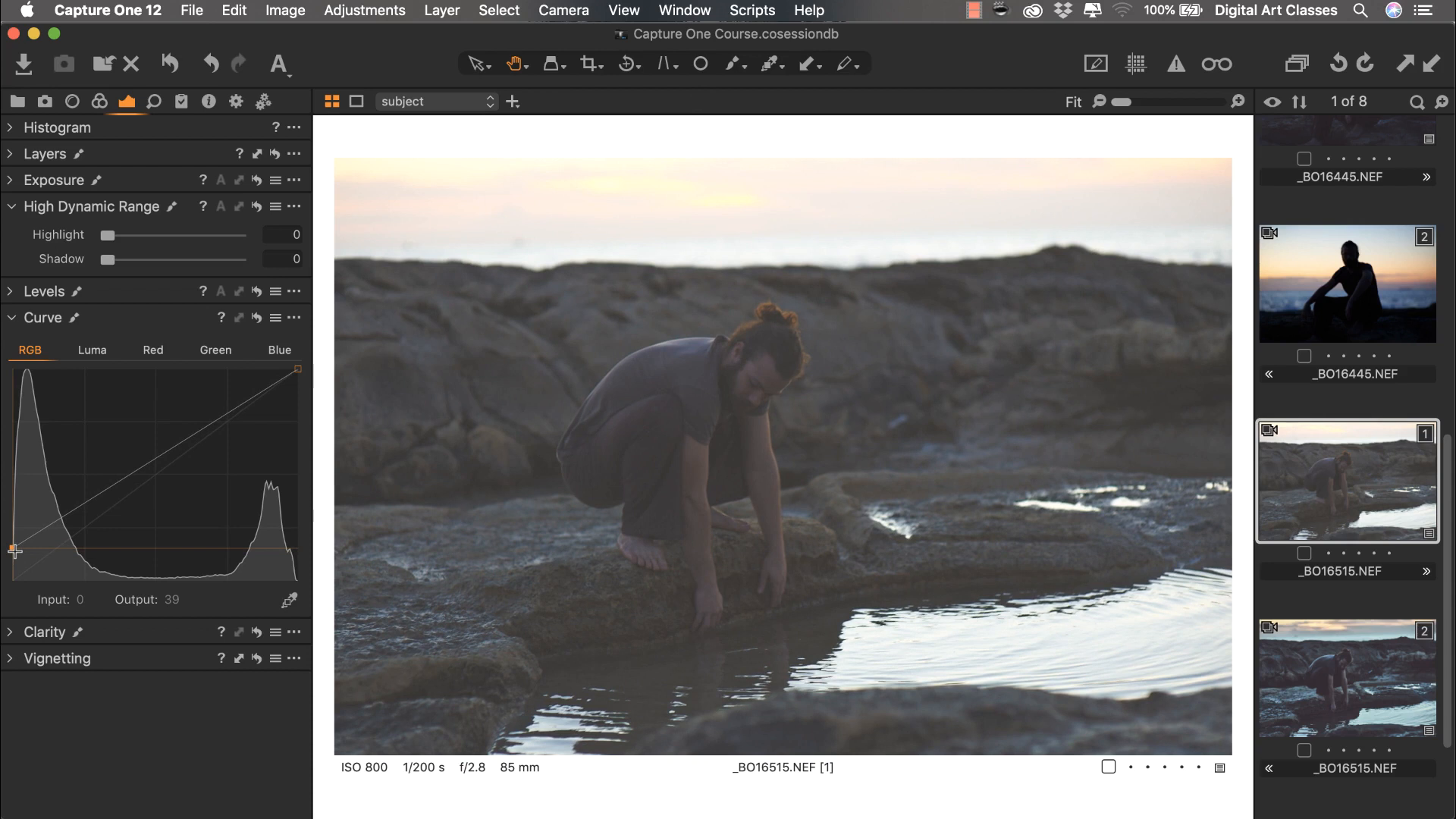
# Step: Add a shadow point to the subject layer's RGB curve and place it at input 26, output 66
pyautogui.click(59, 517)
pyautogui.moveTo(59, 517); pyautogui.dragTo(59, 515)
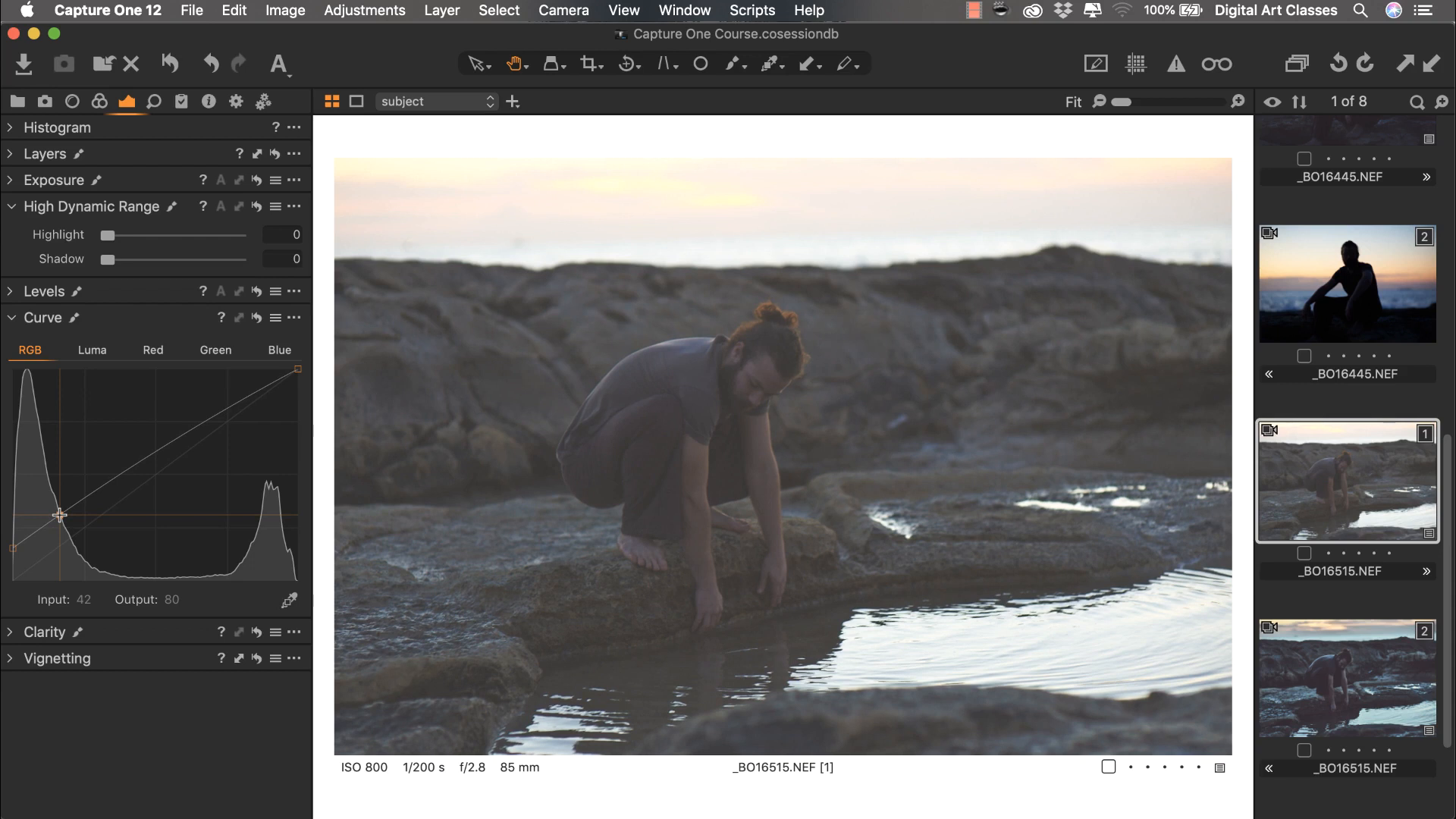
pyautogui.moveTo(59, 515); pyautogui.dragTo(44, 527)
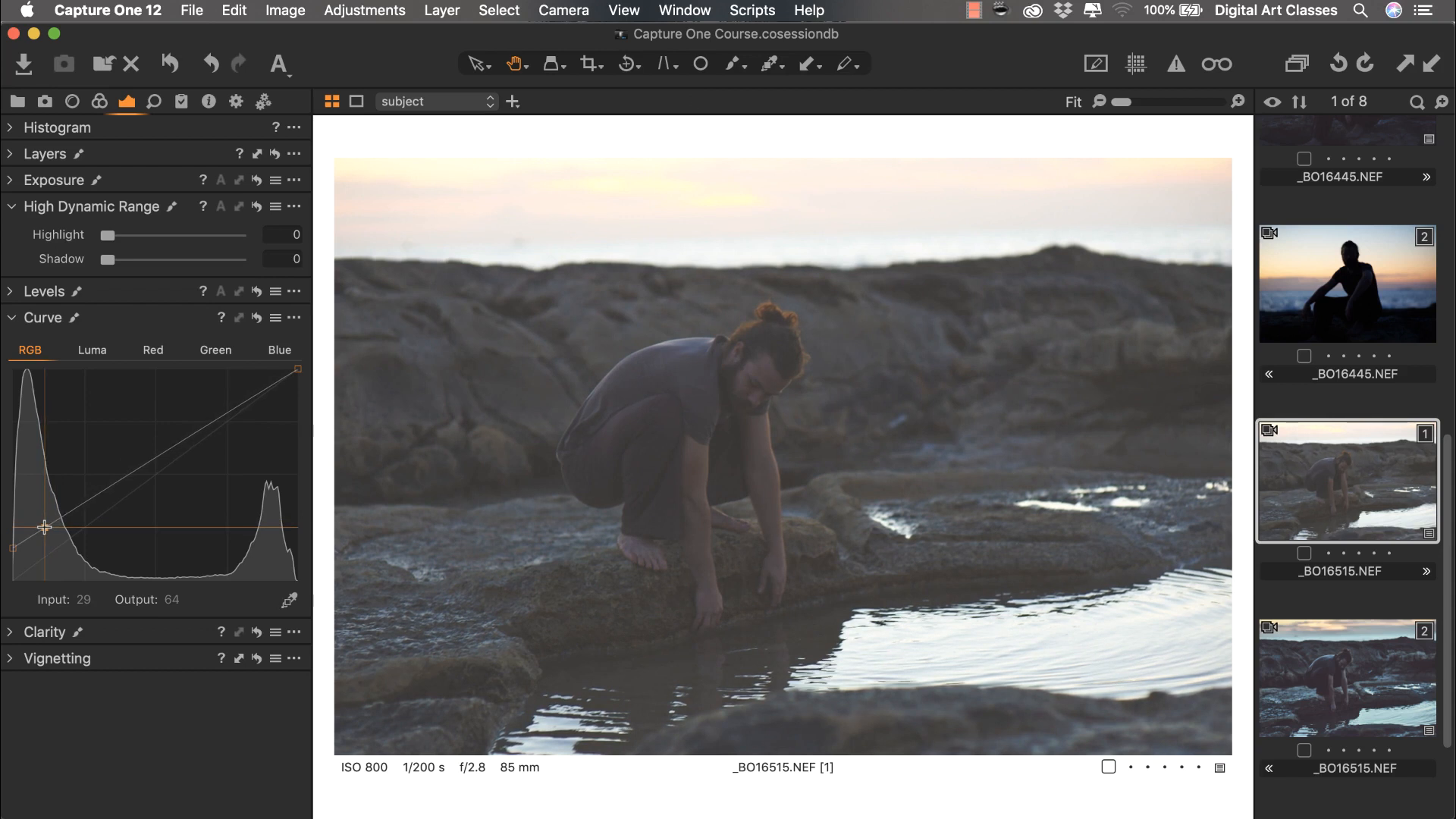
pyautogui.moveTo(44, 527); pyautogui.dragTo(44, 526)
pyautogui.press('Down')
pyautogui.press('Down')
pyautogui.press('Down')
pyautogui.press('Left')
pyautogui.press('Left')
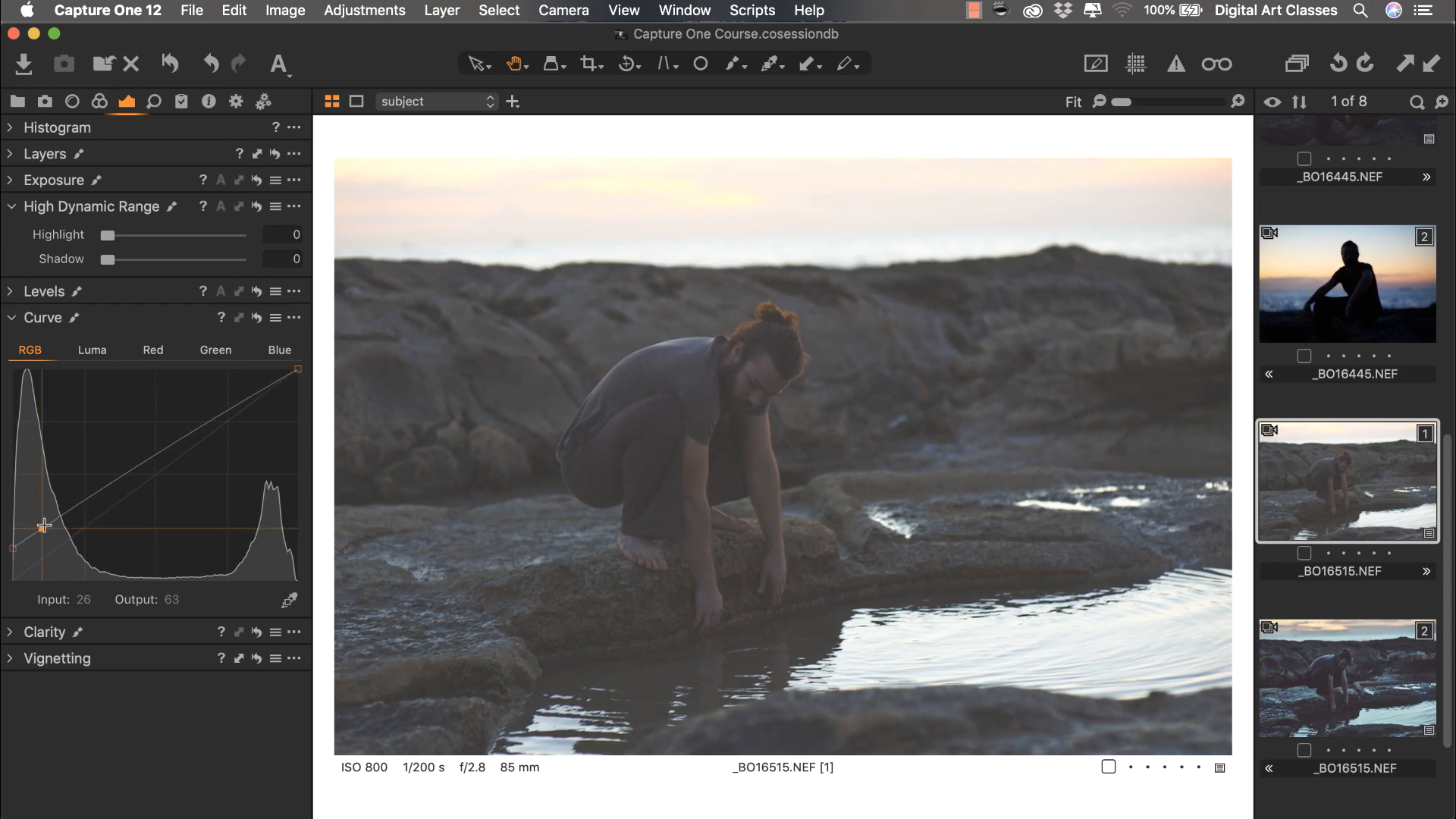
pyautogui.press('Up')
pyautogui.press('Up')
pyautogui.press('Up')
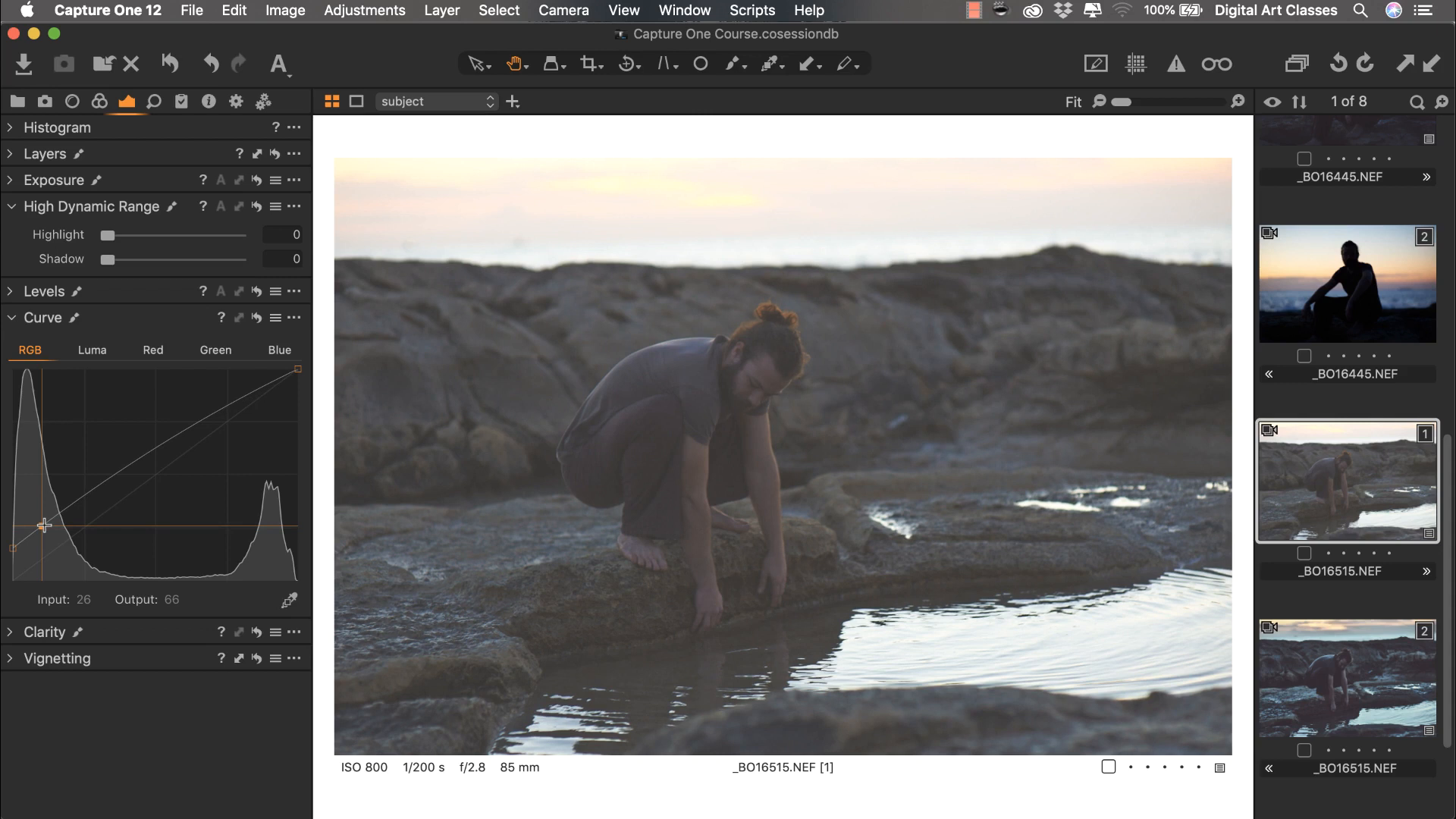
# Step: Add a highlight point to the subject layer's RGB curve and move it to about input 167, output 195
pyautogui.click(229, 407)
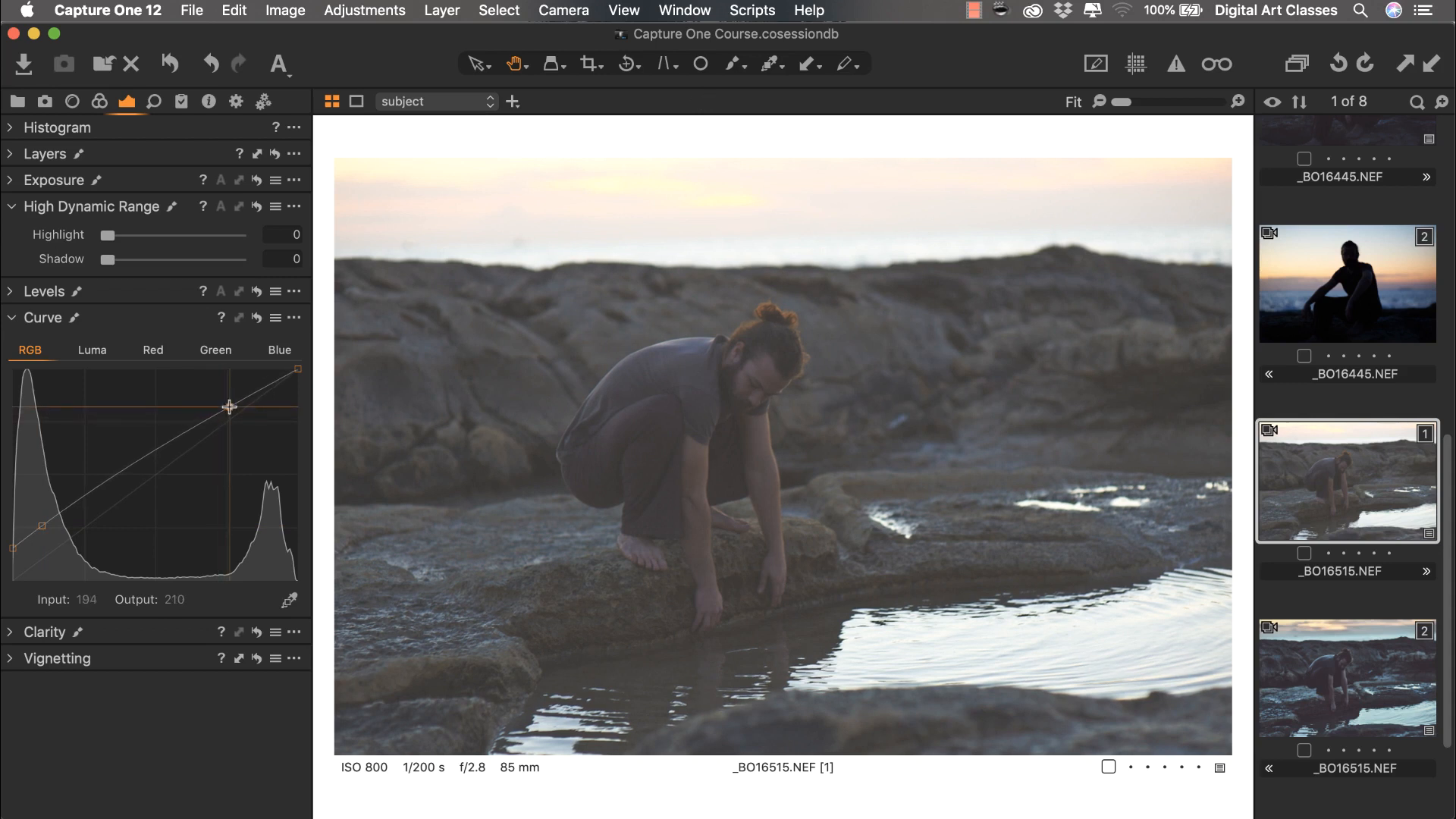
pyautogui.moveTo(229, 406); pyautogui.dragTo(224, 409)
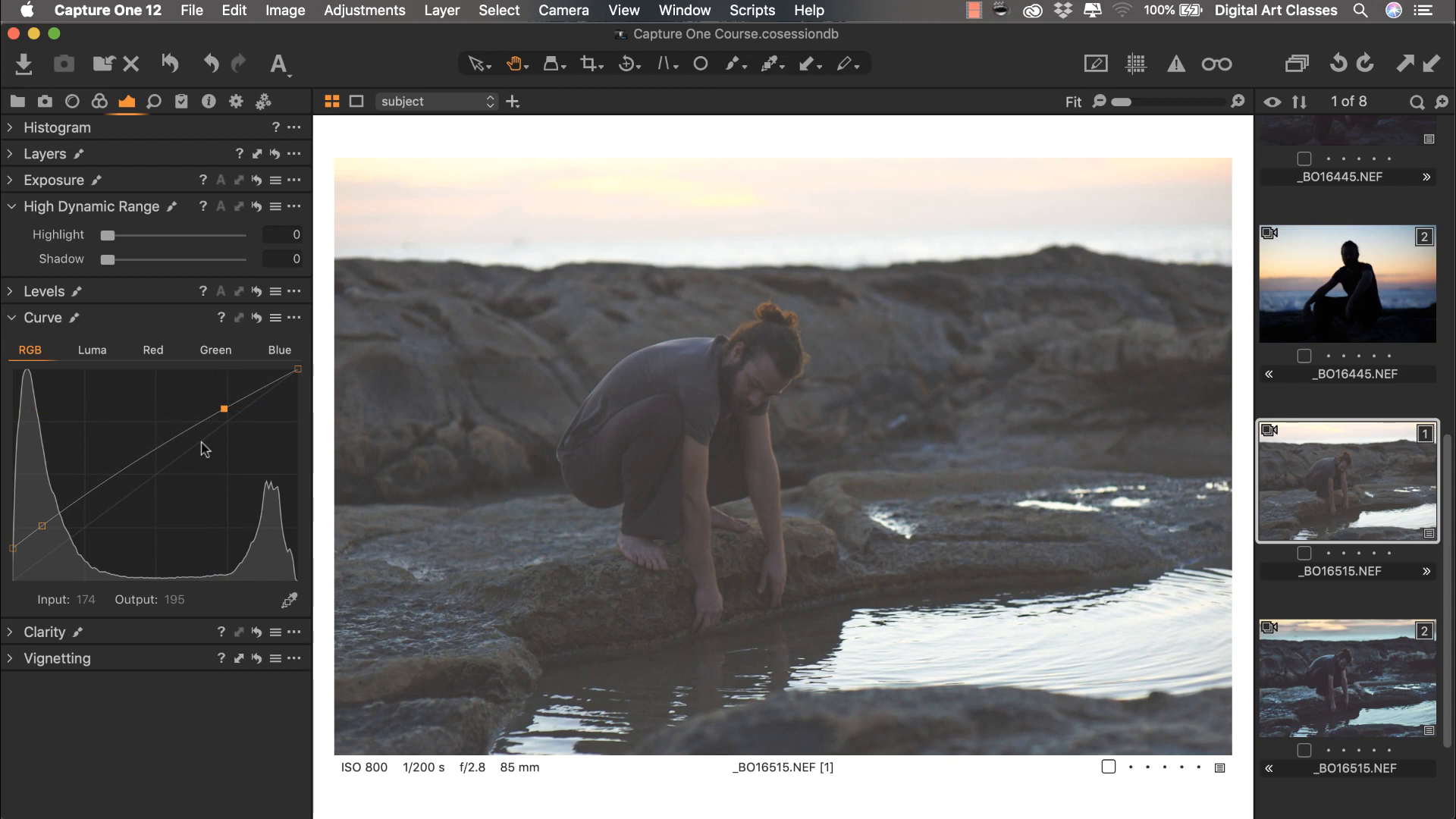
pyautogui.press('Left')
pyautogui.press('Left')
pyautogui.press('Left')
pyautogui.press('Left')
pyautogui.press('Left')
pyautogui.press('Left')
pyautogui.press('Left')
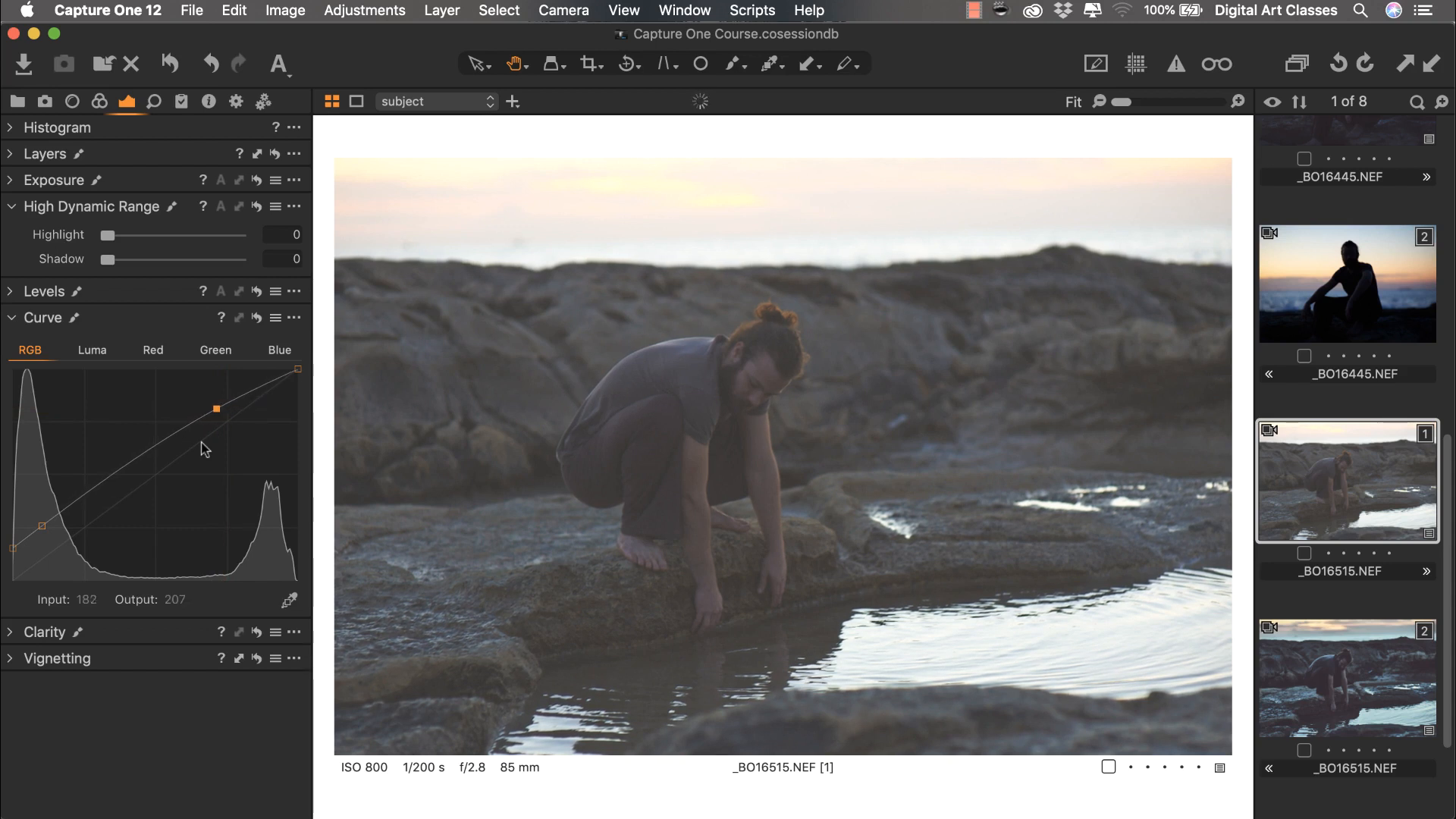
pyautogui.press('Left')
pyautogui.press('Left')
pyautogui.press('Left')
pyautogui.press('Left')
pyautogui.press('Left')
pyautogui.press('Left')
pyautogui.press('Left')
pyautogui.press('Left')
pyautogui.press('Left')
pyautogui.press('Left')
pyautogui.press('Left')
pyautogui.press('Left')
pyautogui.press('Left')
pyautogui.press('Left')
pyautogui.press('Left')
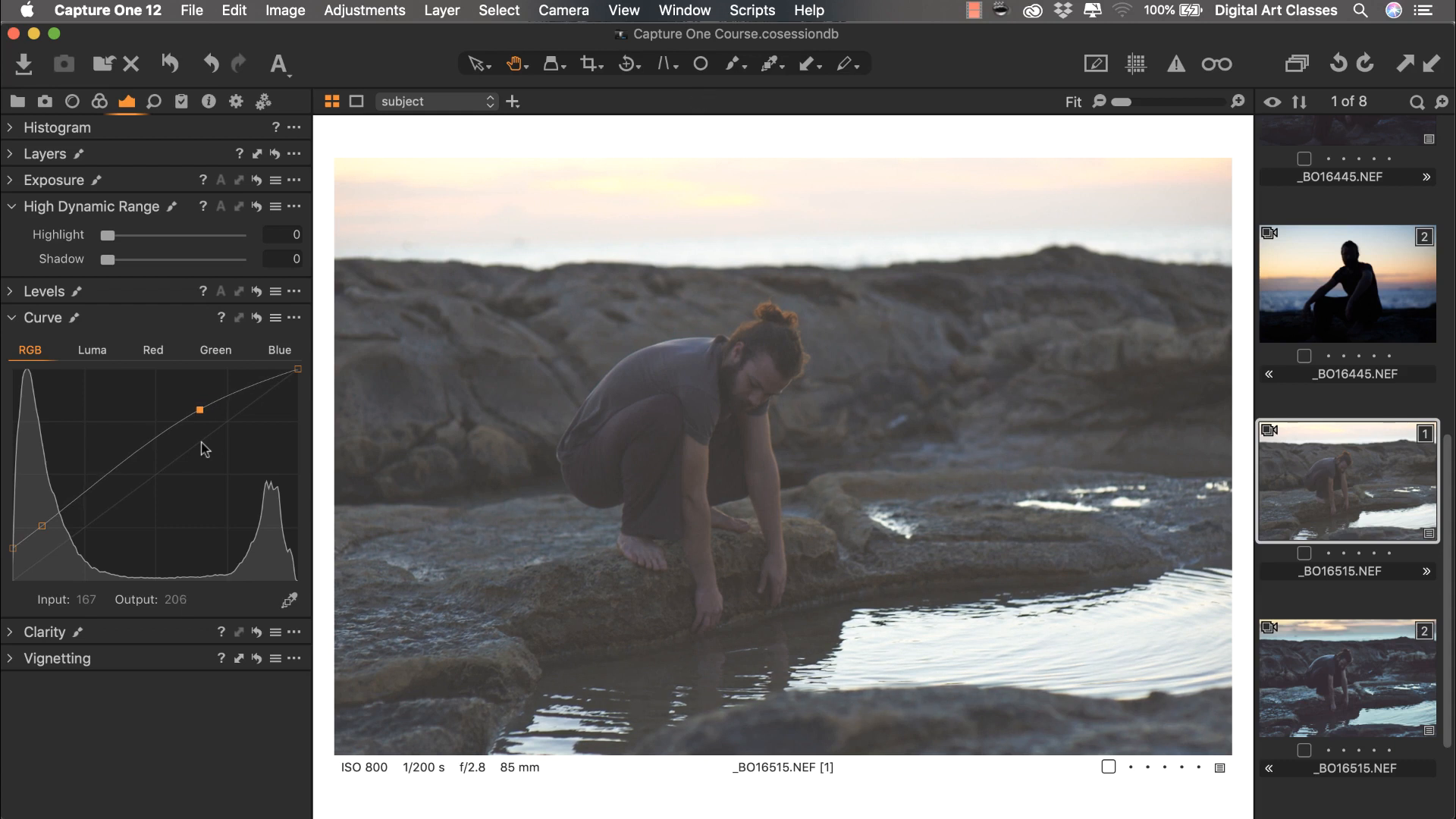
pyautogui.press('Down')
pyautogui.press('Down')
pyautogui.press('Down')
pyautogui.press('Down')
pyautogui.press('Down')
pyautogui.press('Down')
pyautogui.press('Down')
pyautogui.press('Down')
pyautogui.press('Down')
pyautogui.press('Down')
pyautogui.press('Down')
# Step: Lower the subject layer's opacity to 66 and switch the layer off and on to compare its effect
pyautogui.click(174, 154)
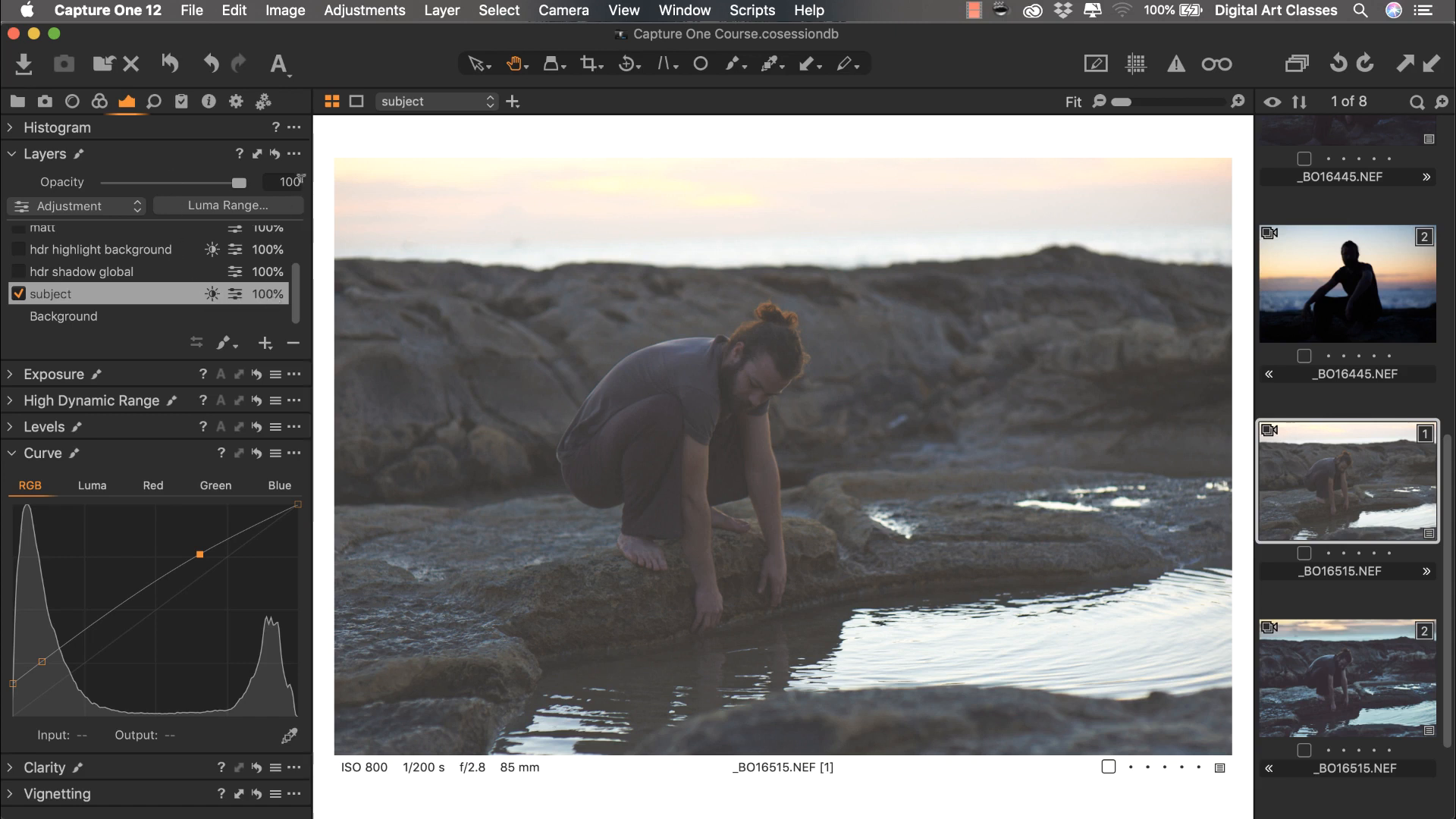
pyautogui.moveTo(239, 187); pyautogui.dragTo(193, 191)
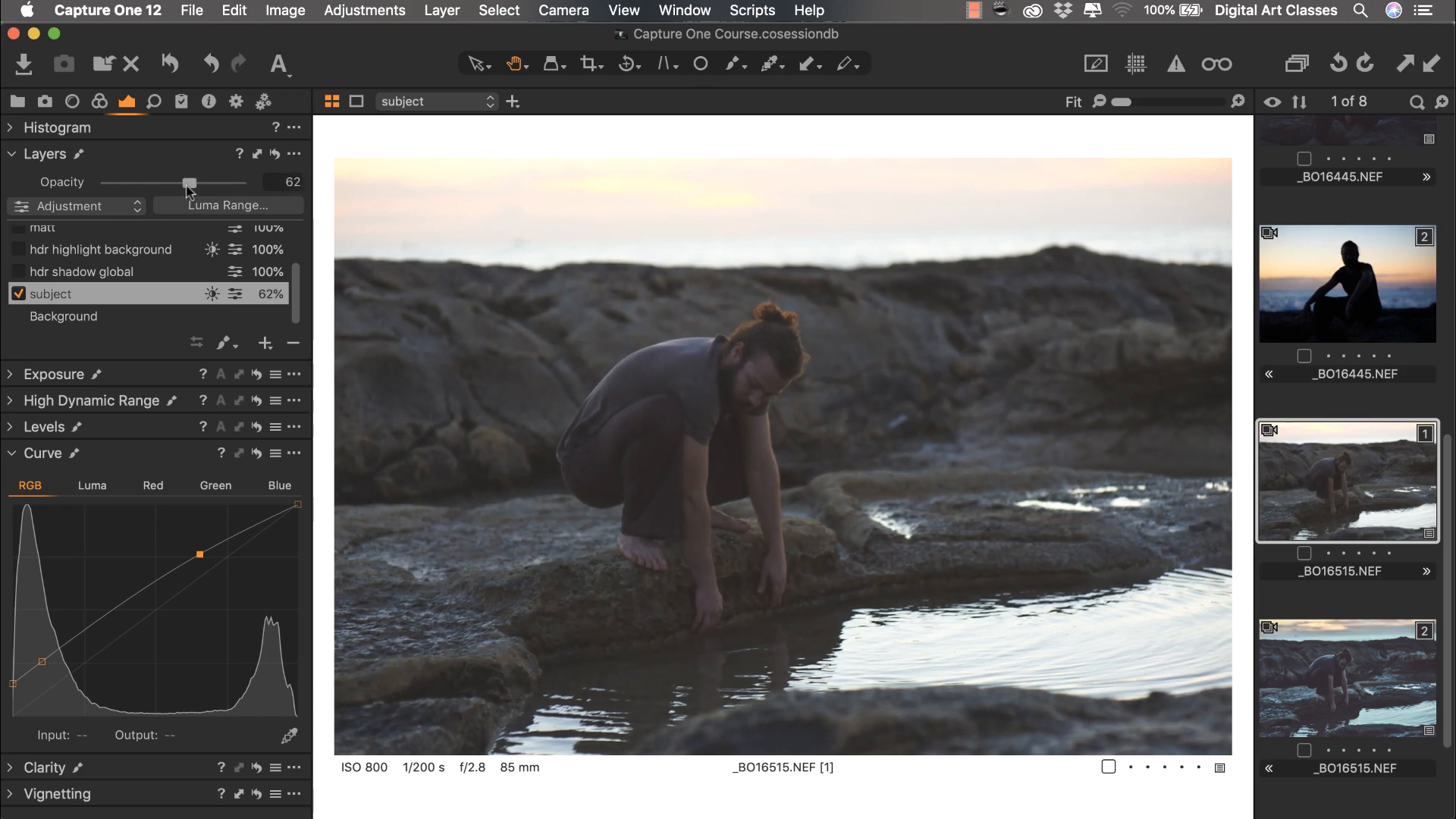
pyautogui.click(195, 154)
pyautogui.click(178, 154)
pyautogui.click(18, 295)
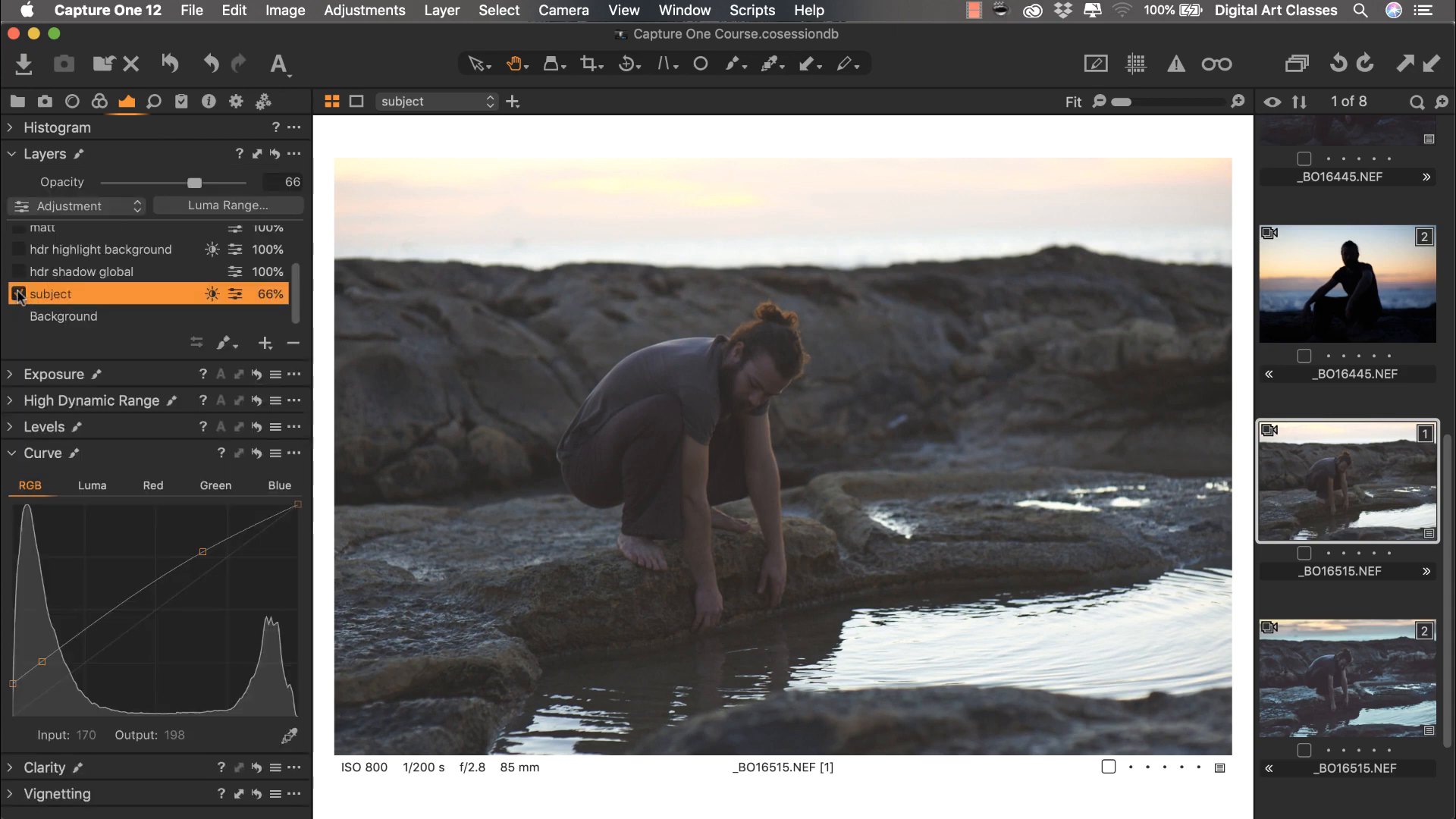
pyautogui.click(18, 294)
# Step: Turn on the hdr shadow global layer and set its High Dynamic Range Shadow to 28
pyautogui.click(73, 273)
pyautogui.click(18, 272)
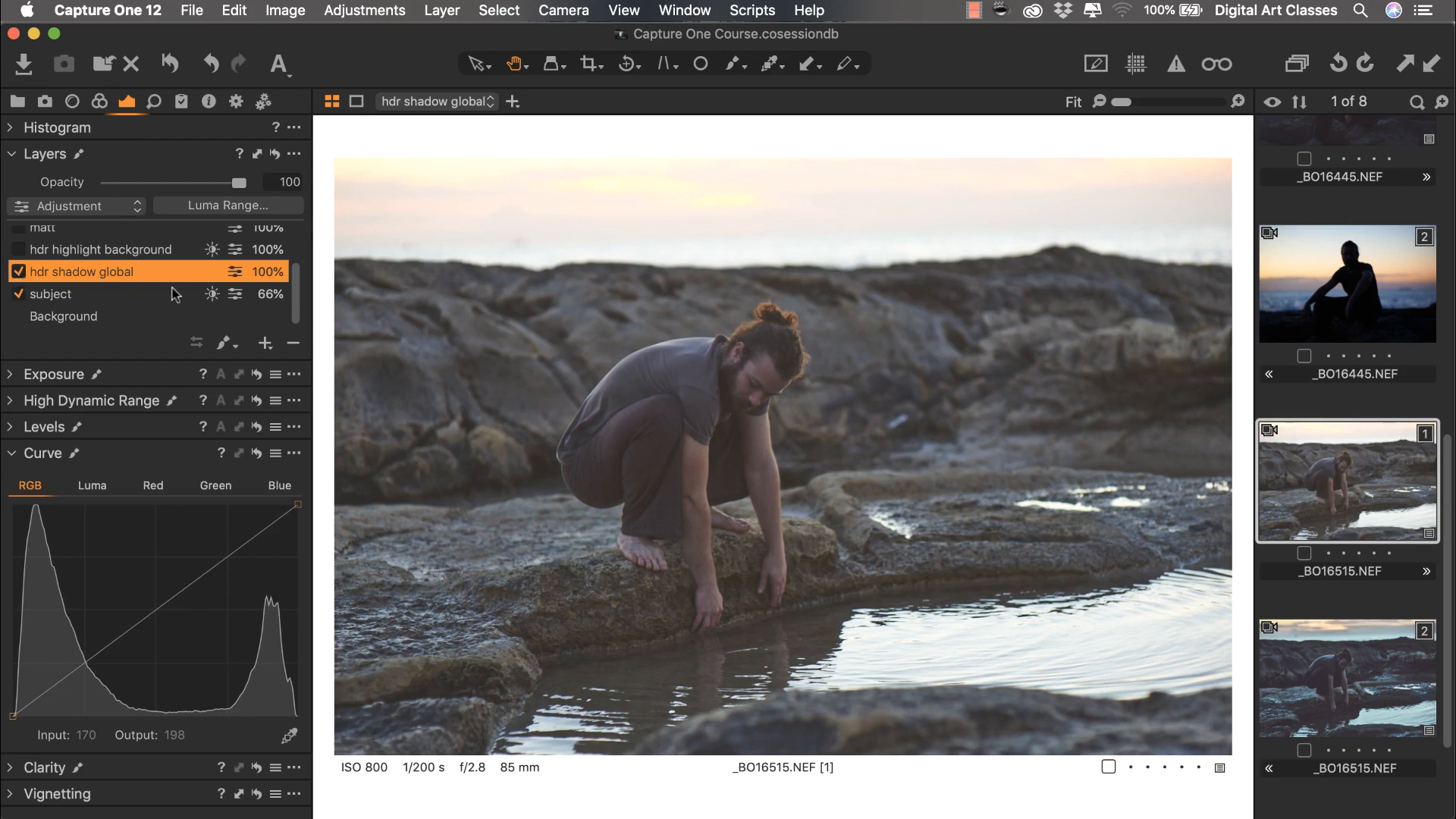
pyautogui.click(120, 401)
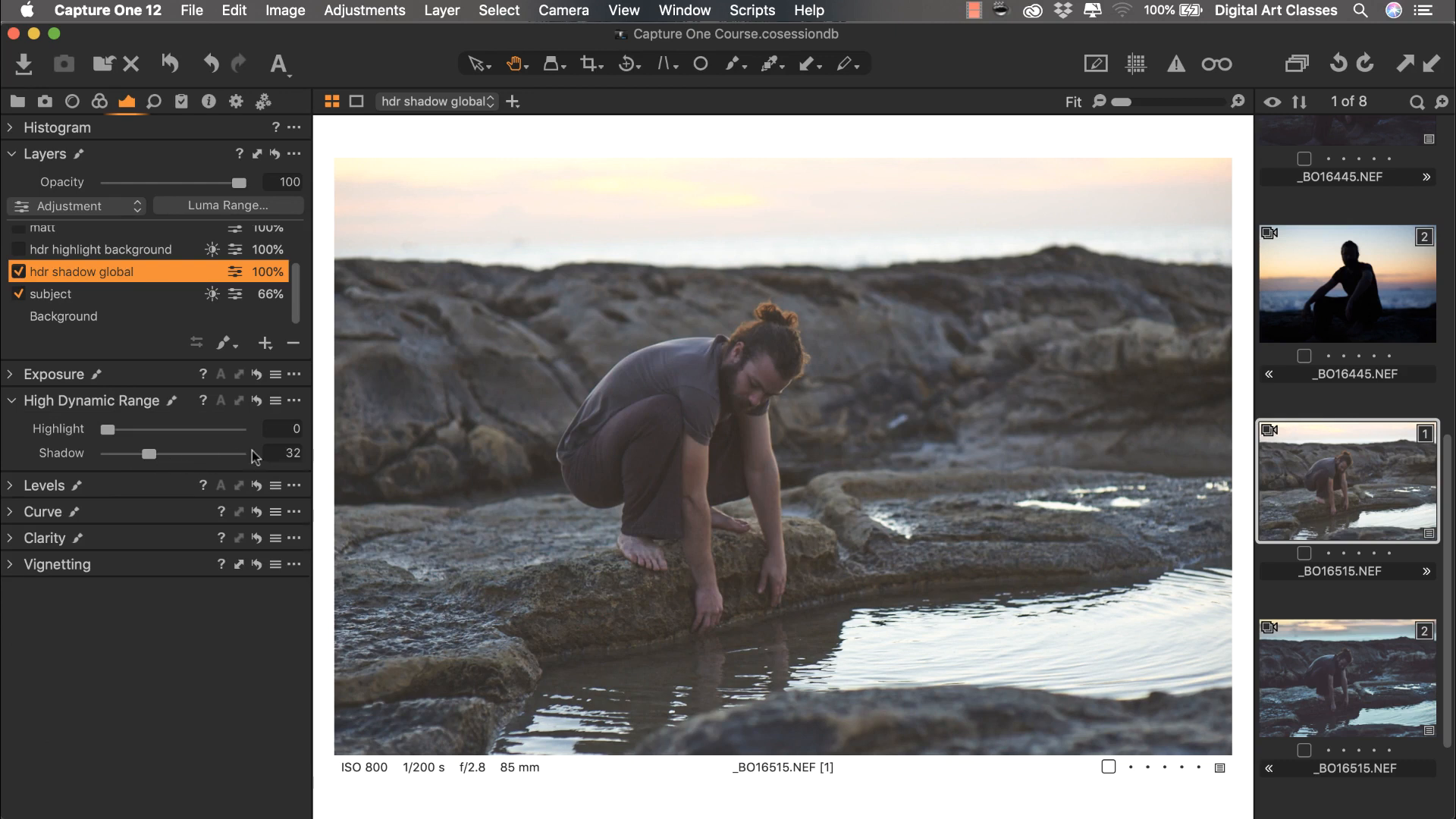
pyautogui.click(295, 453)
pyautogui.press('Down')
pyautogui.press('Down')
pyautogui.press('Down')
pyautogui.press('Down')
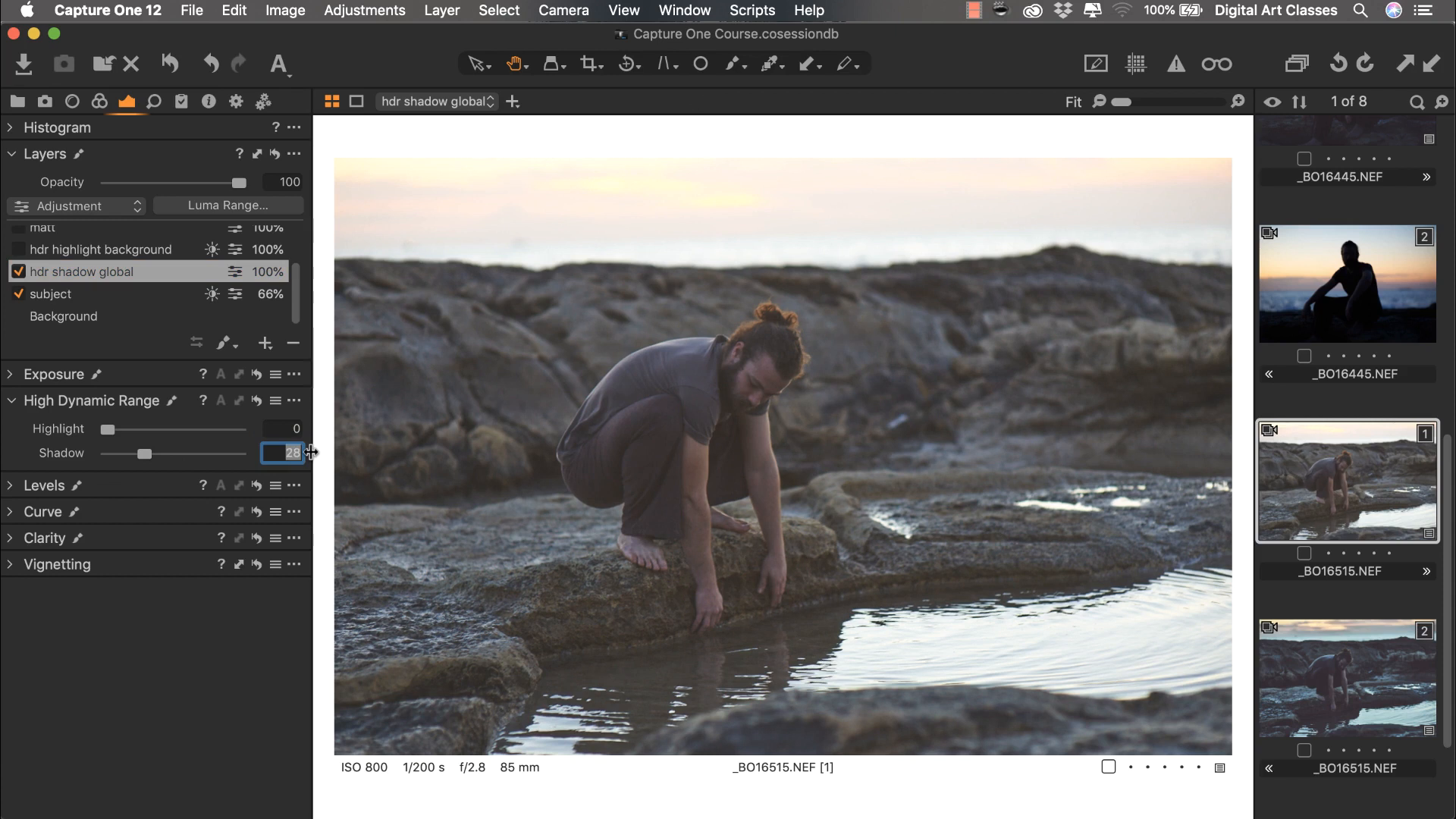
# Step: Set the hdr shadow global layer's Shadow to 27 and its opacity to 34, comparing with the layer switched off and on
pyautogui.press('Down')
pyautogui.click(280, 181)
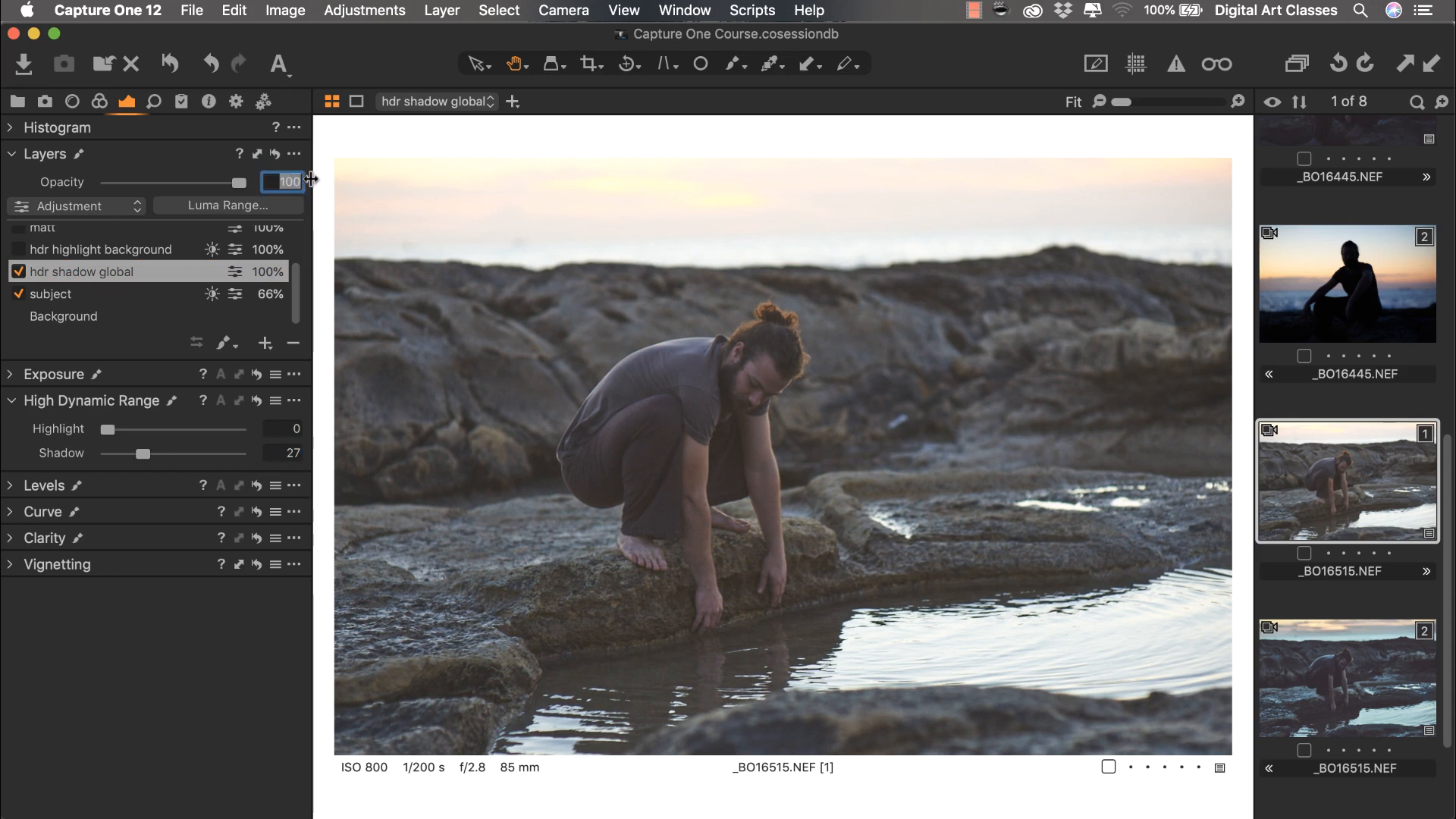
pyautogui.hotkey('shift', 'Down')
pyautogui.hotkey('shift', 'Down')
pyautogui.hotkey('shift', 'Down')
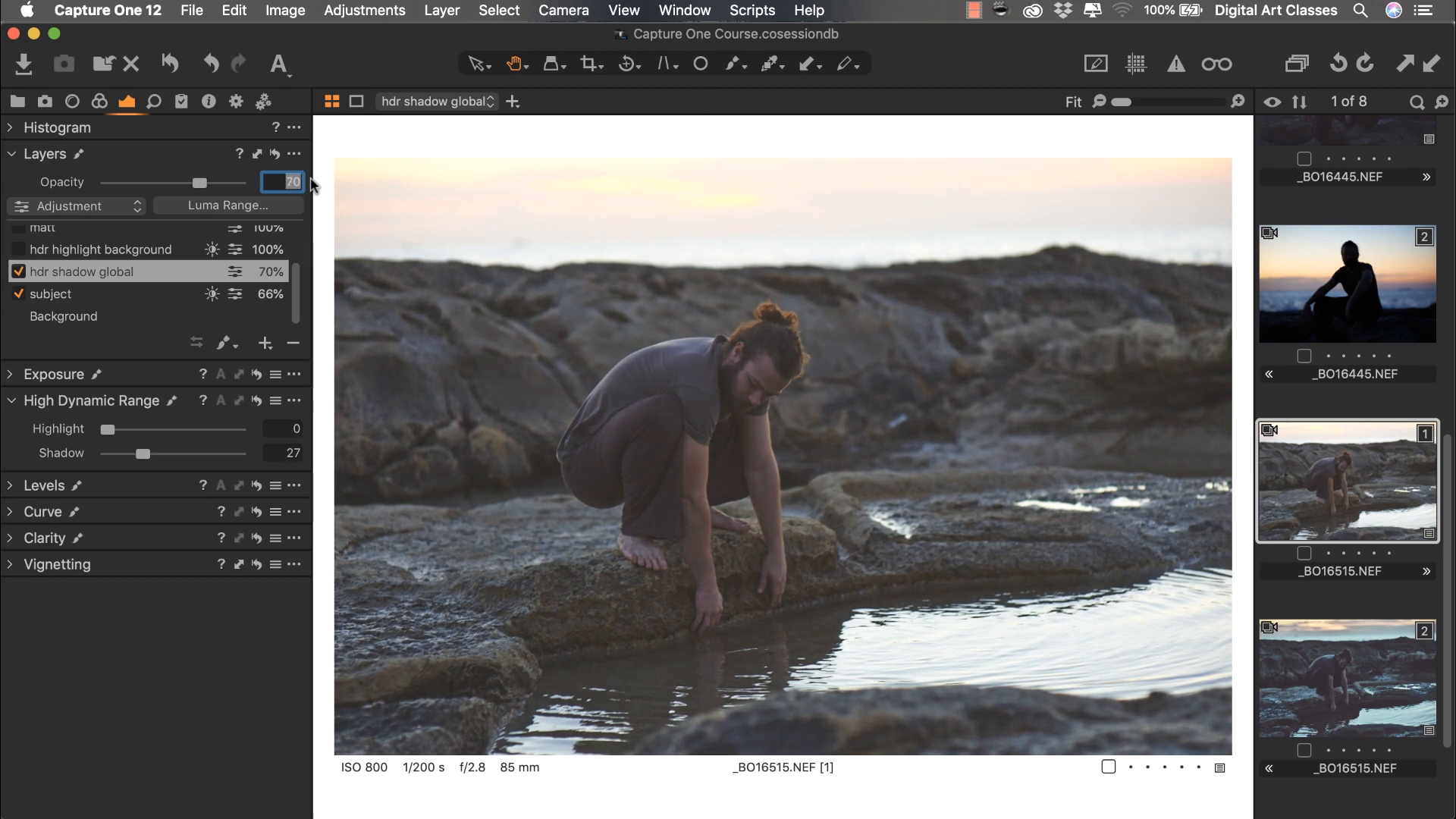
pyautogui.press('Down')
pyautogui.press('Down')
pyautogui.press('Down')
pyautogui.press('Down')
pyautogui.press('Down')
pyautogui.press('Down')
pyautogui.press('Down')
pyautogui.press('Down')
pyautogui.press('Down')
pyautogui.press('Down')
pyautogui.press('Down')
pyautogui.press('Down')
pyautogui.press('Down')
pyautogui.press('Down')
pyautogui.press('Down')
pyautogui.press('Down')
pyautogui.press('Down')
pyautogui.press('Down')
pyautogui.press('Down')
pyautogui.press('Down')
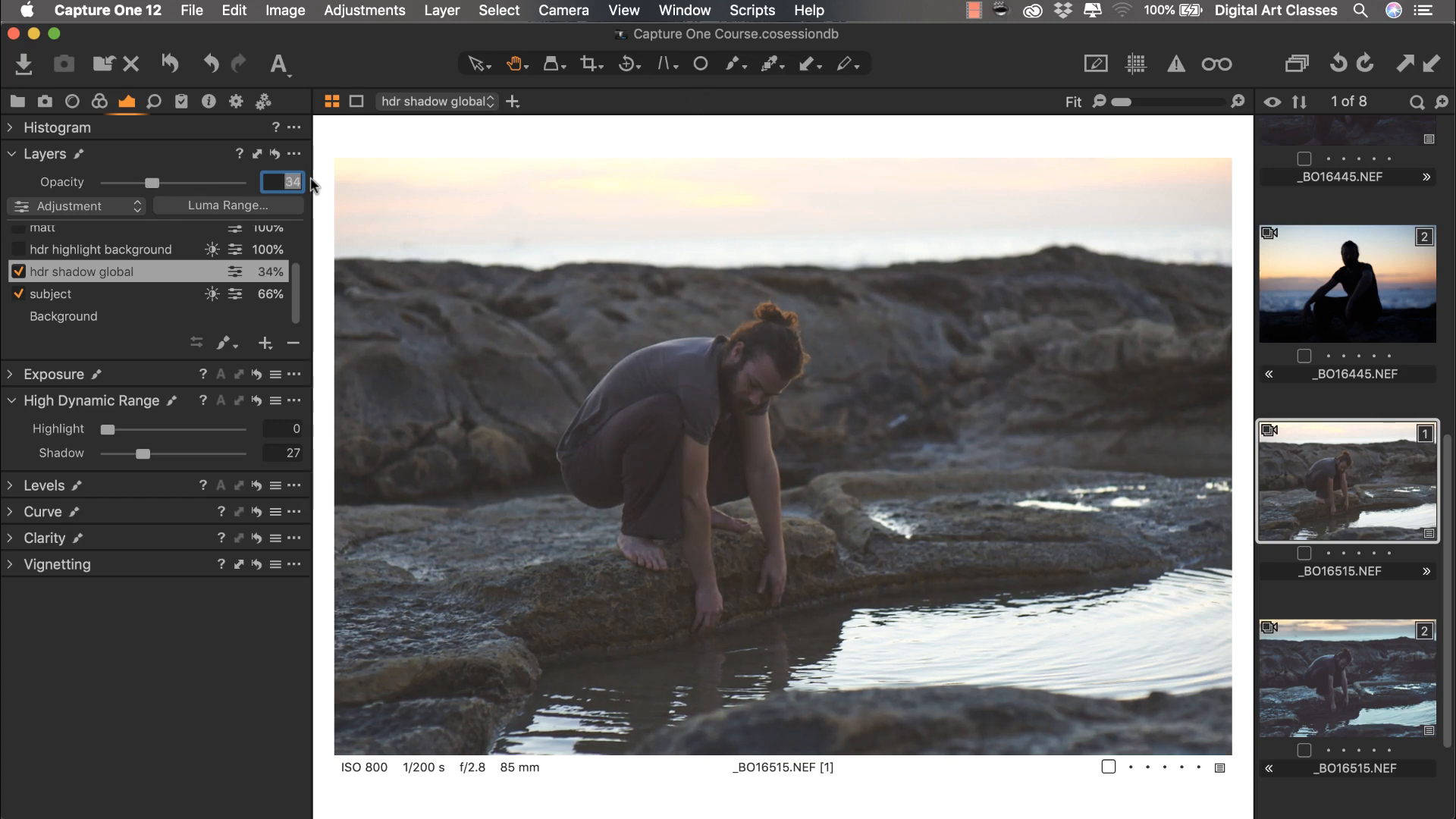
pyautogui.click(18, 271)
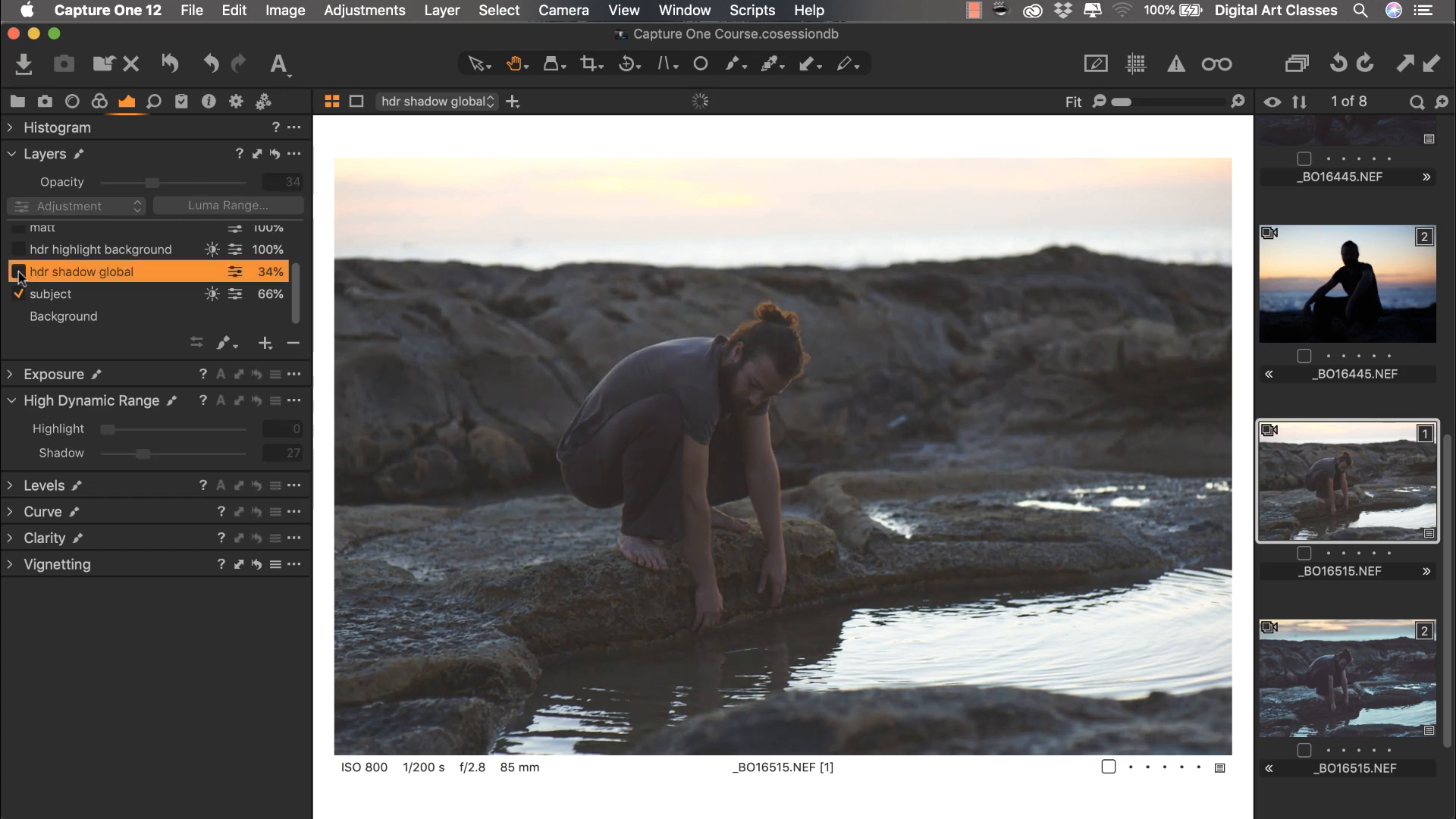
pyautogui.click(18, 271)
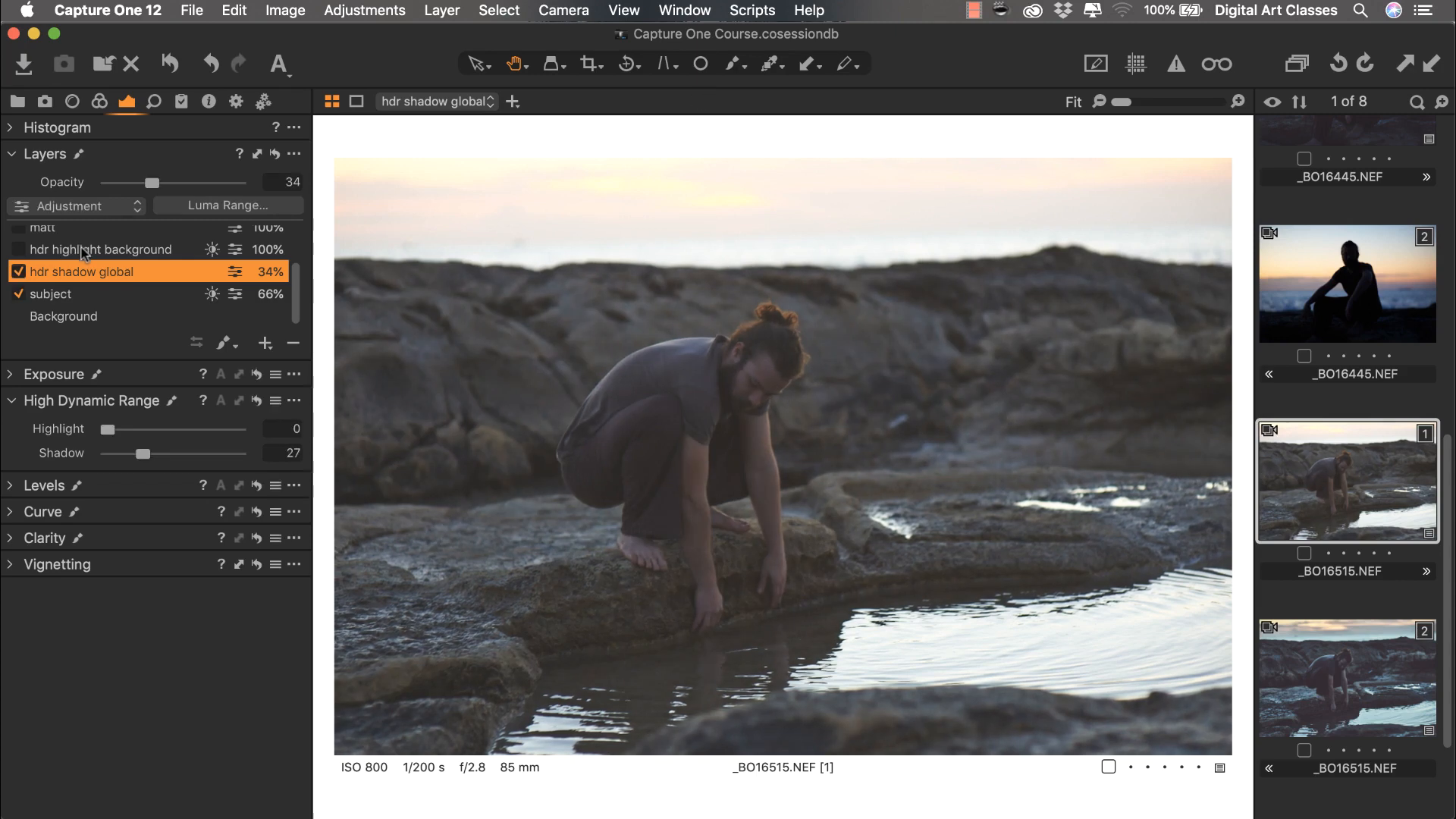
# Step: Turn on the hdr highlight background layer and open its Luma Range settings with the mask displayed
pyautogui.click(19, 250)
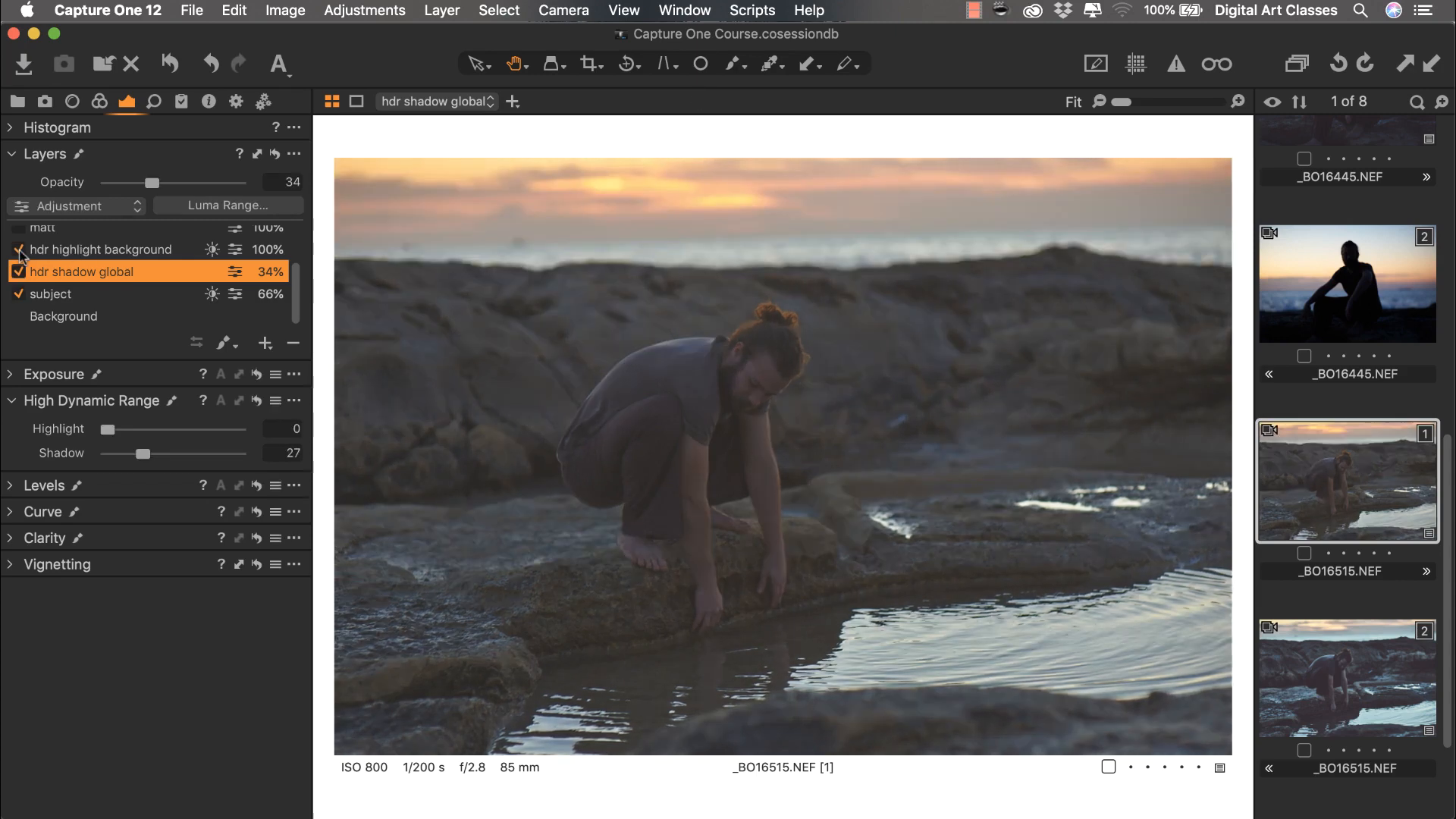
pyautogui.click(76, 256)
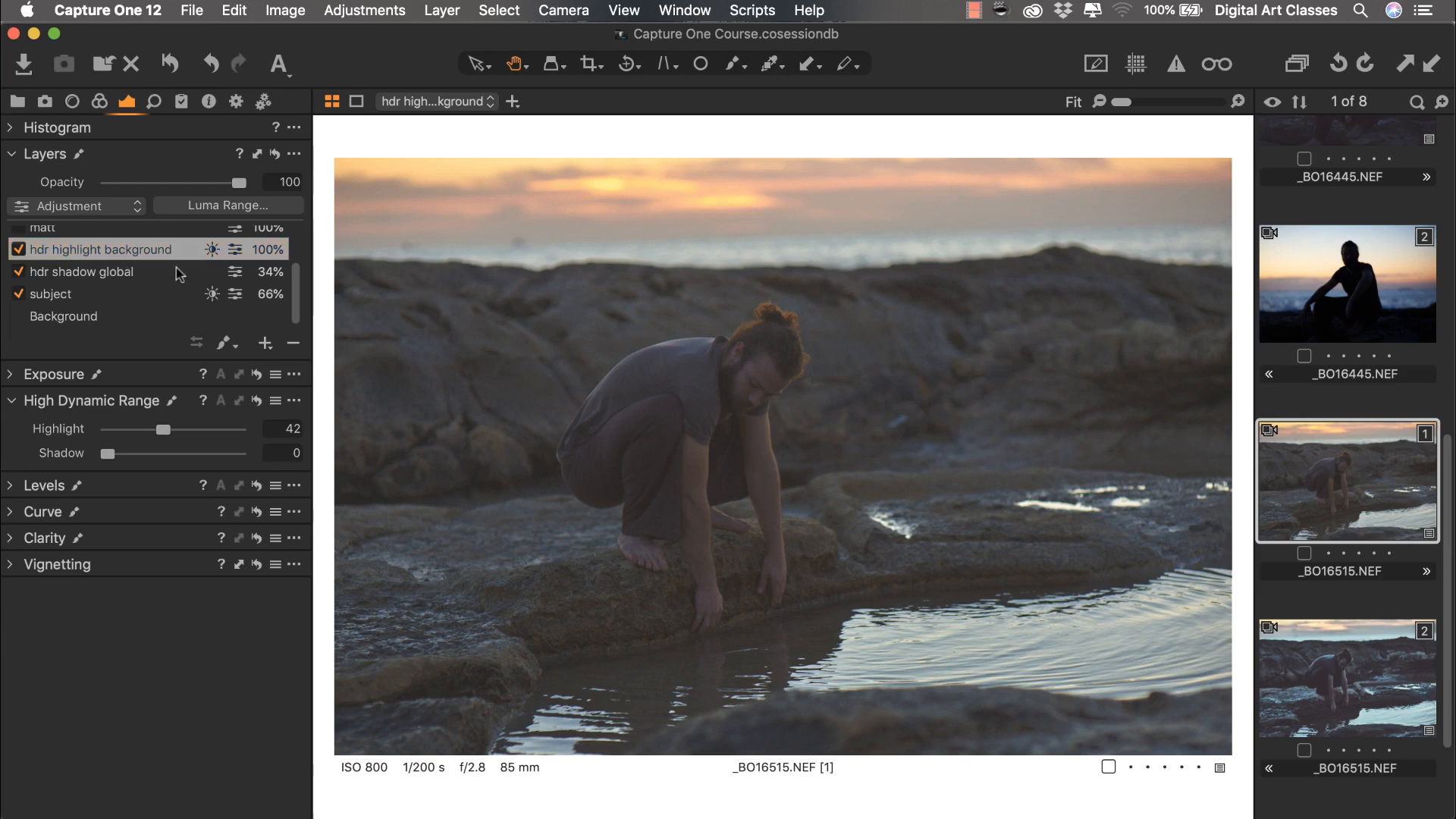
pyautogui.press('m')
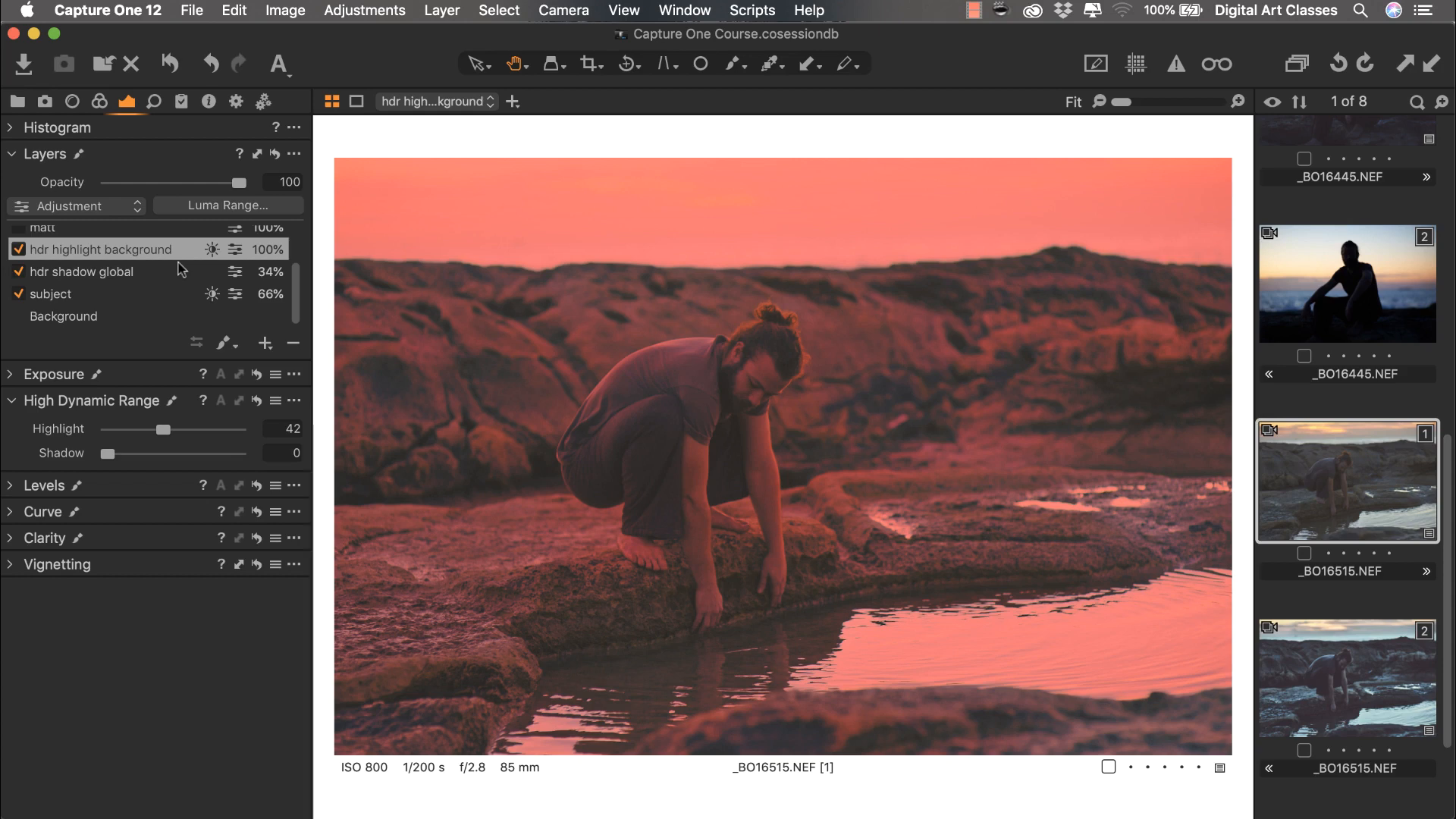
pyautogui.click(204, 209)
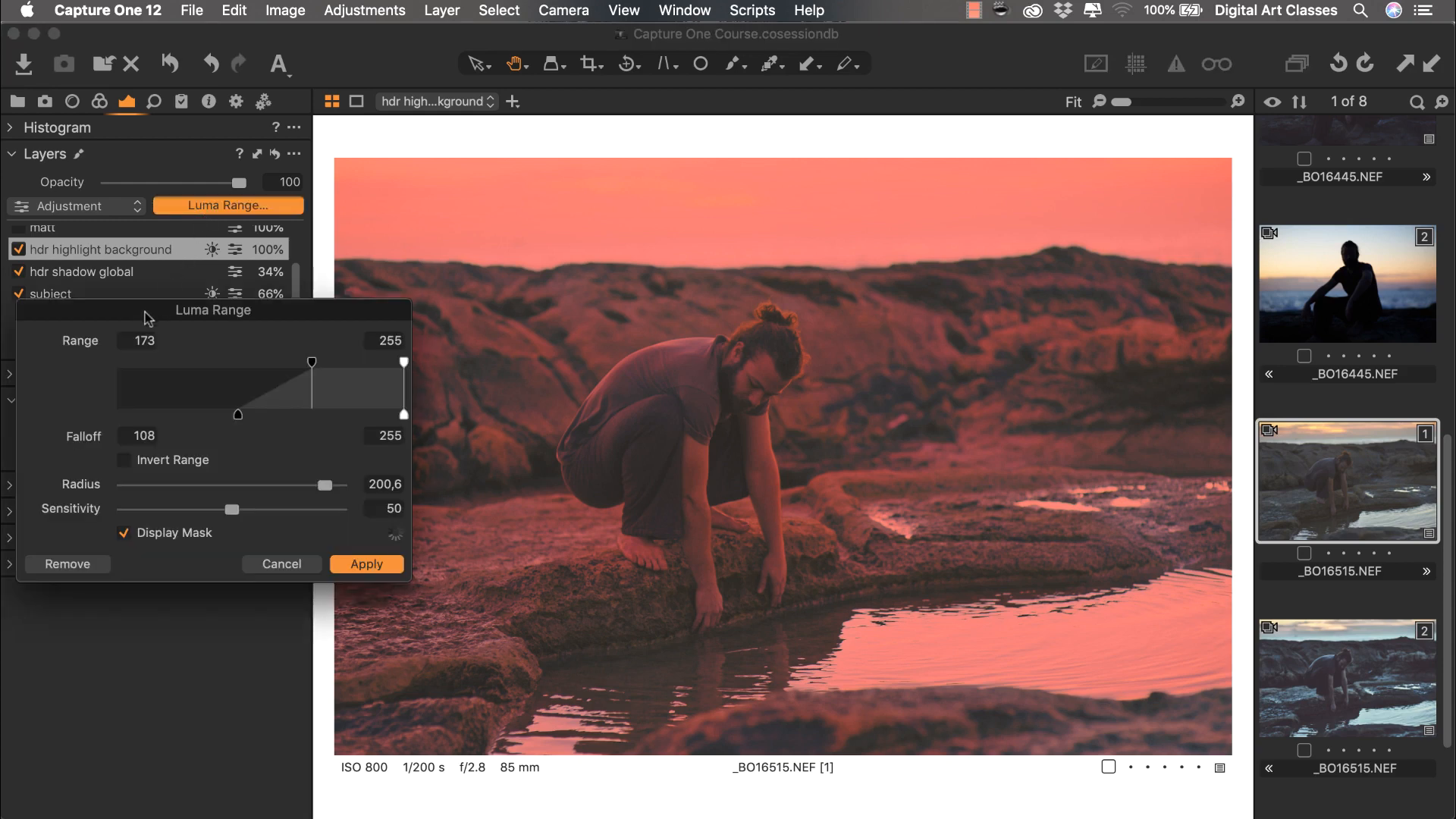
pyautogui.moveTo(147, 317); pyautogui.dragTo(136, 303)
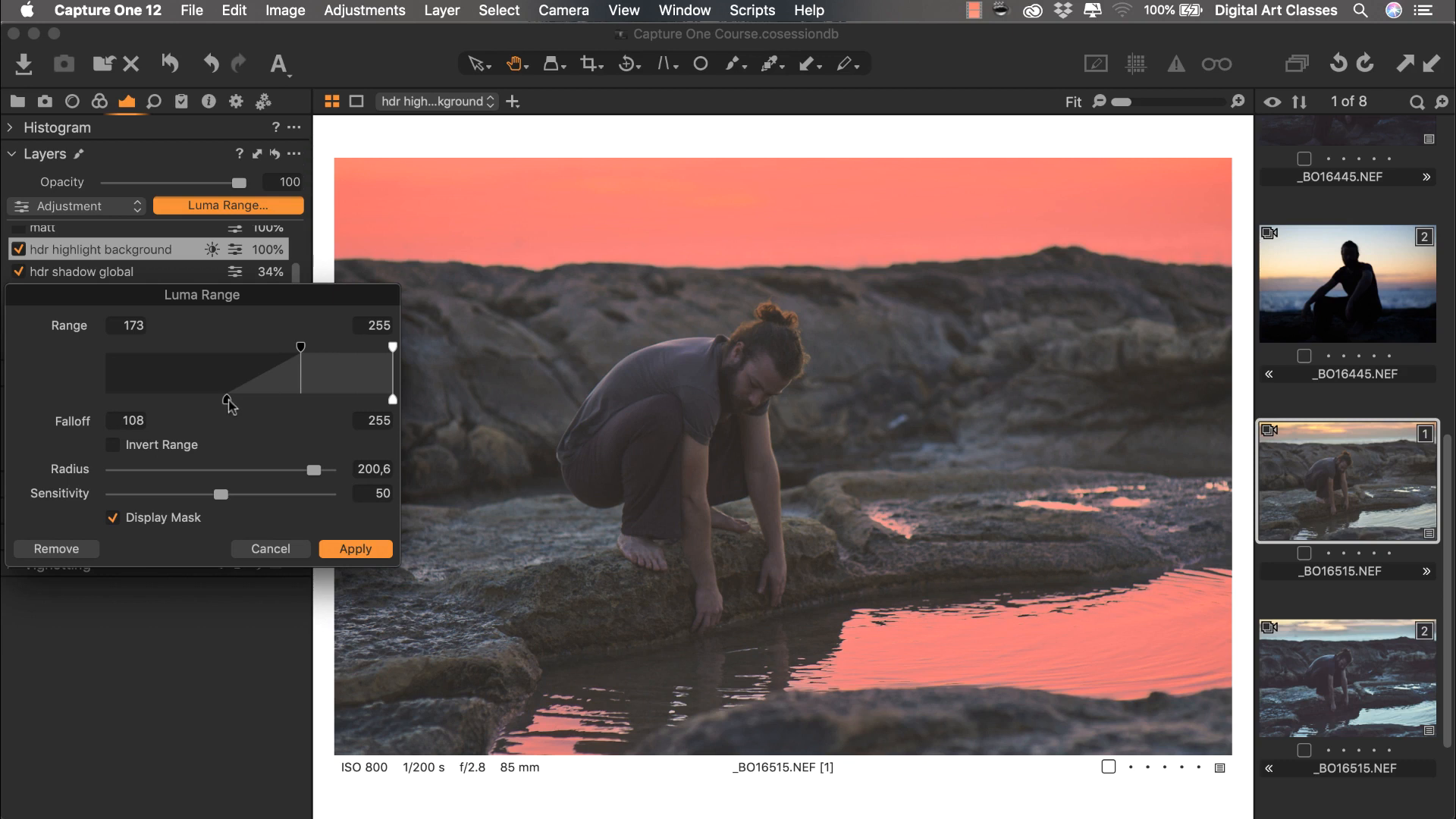
# Step: Raise the lower falloff of the hdr highlight background layer's luma range to 135
pyautogui.moveTo(229, 402); pyautogui.dragTo(223, 403)
pyautogui.moveTo(216, 403); pyautogui.dragTo(254, 405)
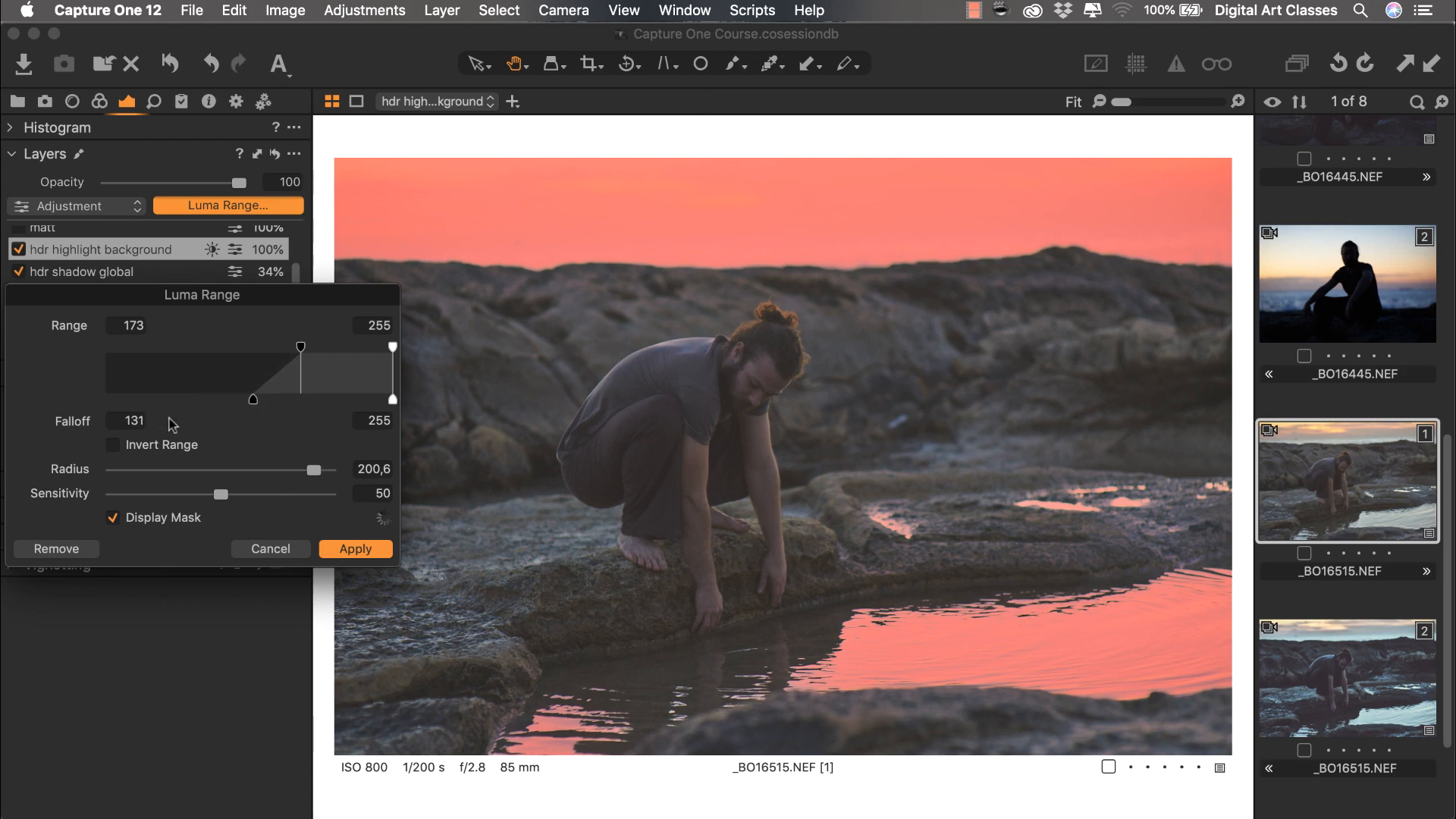
pyautogui.click(133, 419)
pyautogui.press('Left')
pyautogui.click(128, 412)
pyautogui.press('Up')
pyautogui.press('Up')
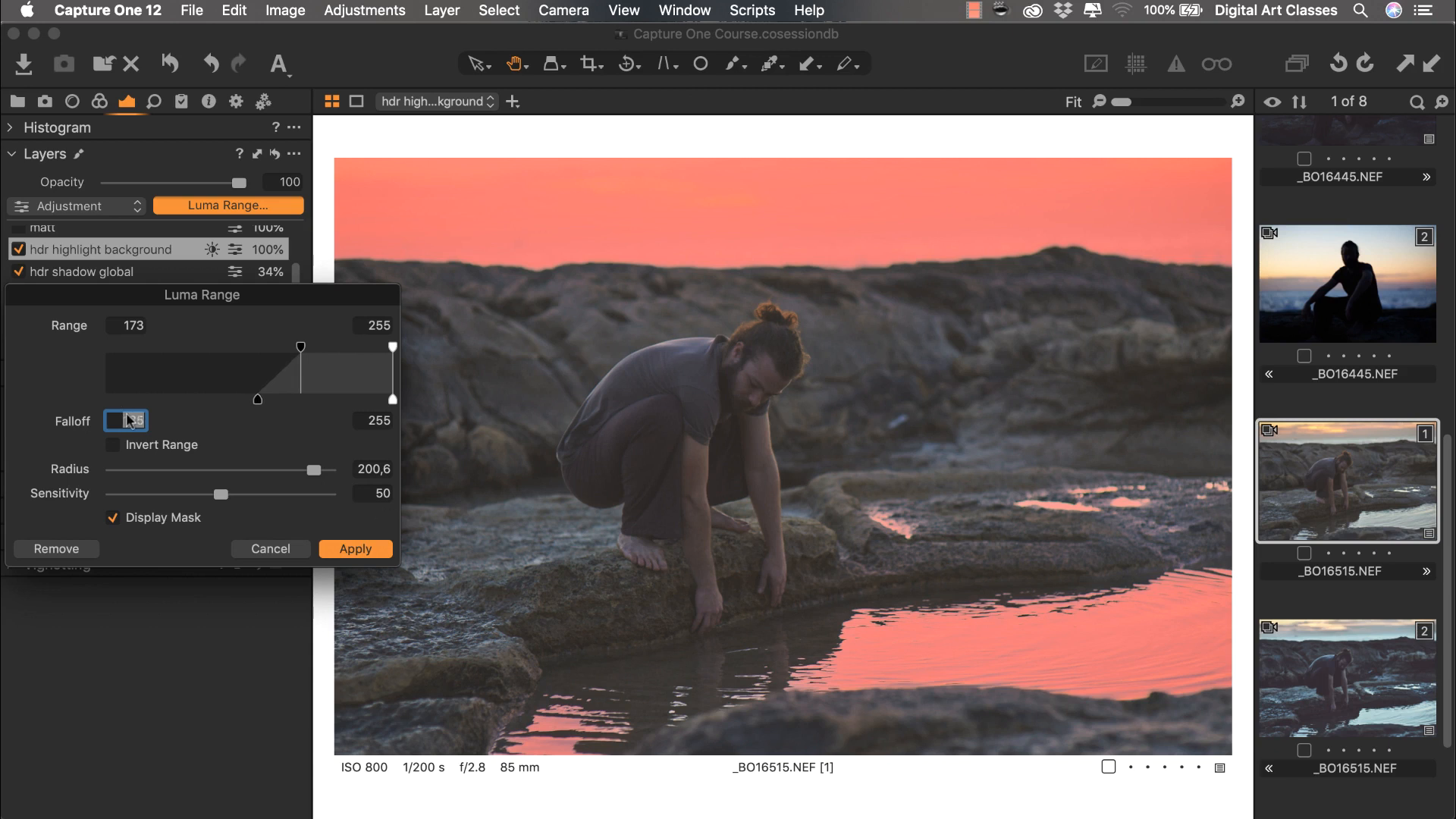
# Step: Raise the lower limit of the luma range to 177
pyautogui.click(119, 326)
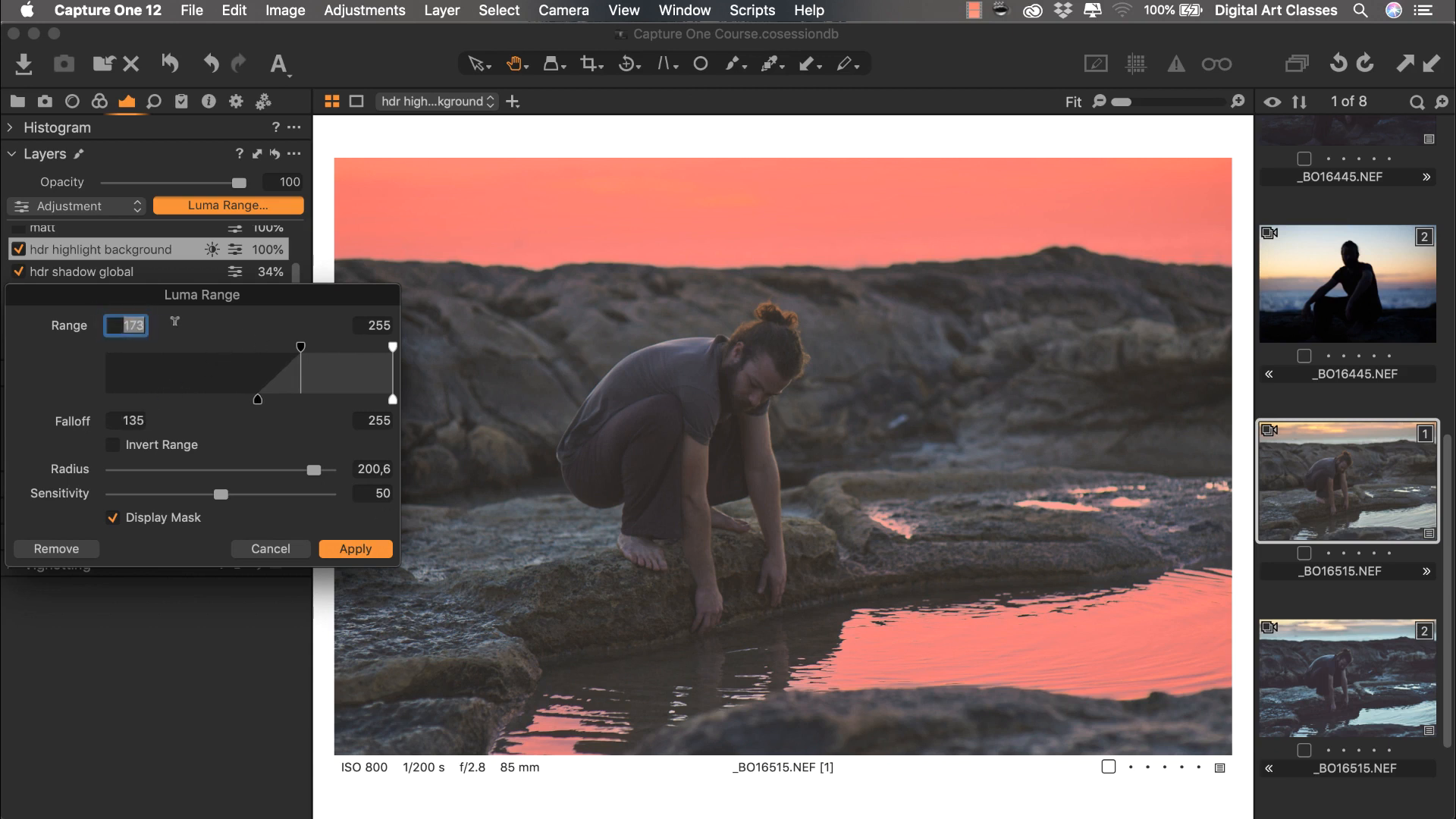
pyautogui.press('Up')
pyautogui.press('Up')
pyautogui.press('Up')
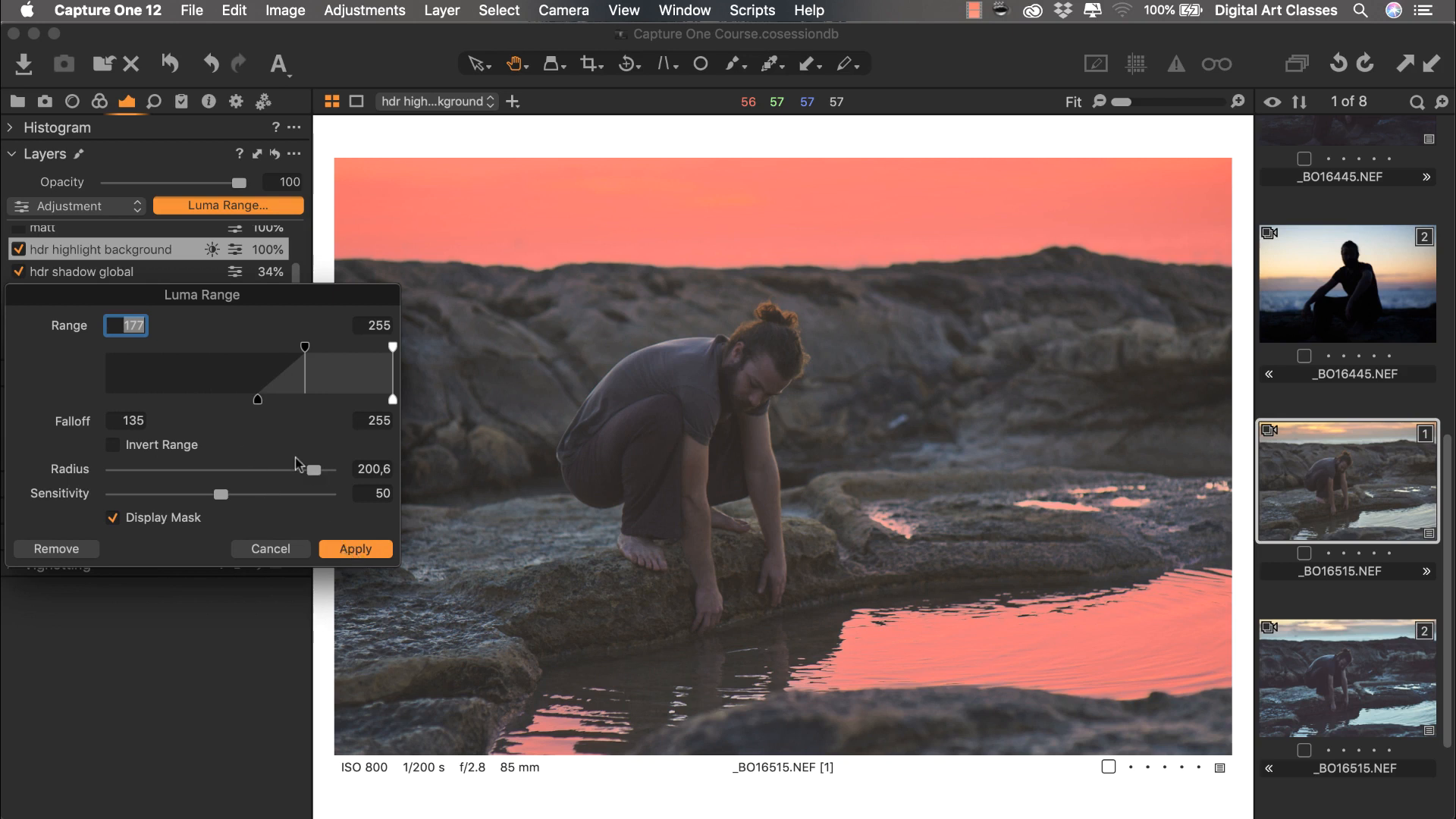
# Step: Set the luma range Radius to 79 and apply the range, showing and hiding the layer mask to check it
pyautogui.click(356, 469)
pyautogui.moveTo(356, 467); pyautogui.dragTo(408, 456)
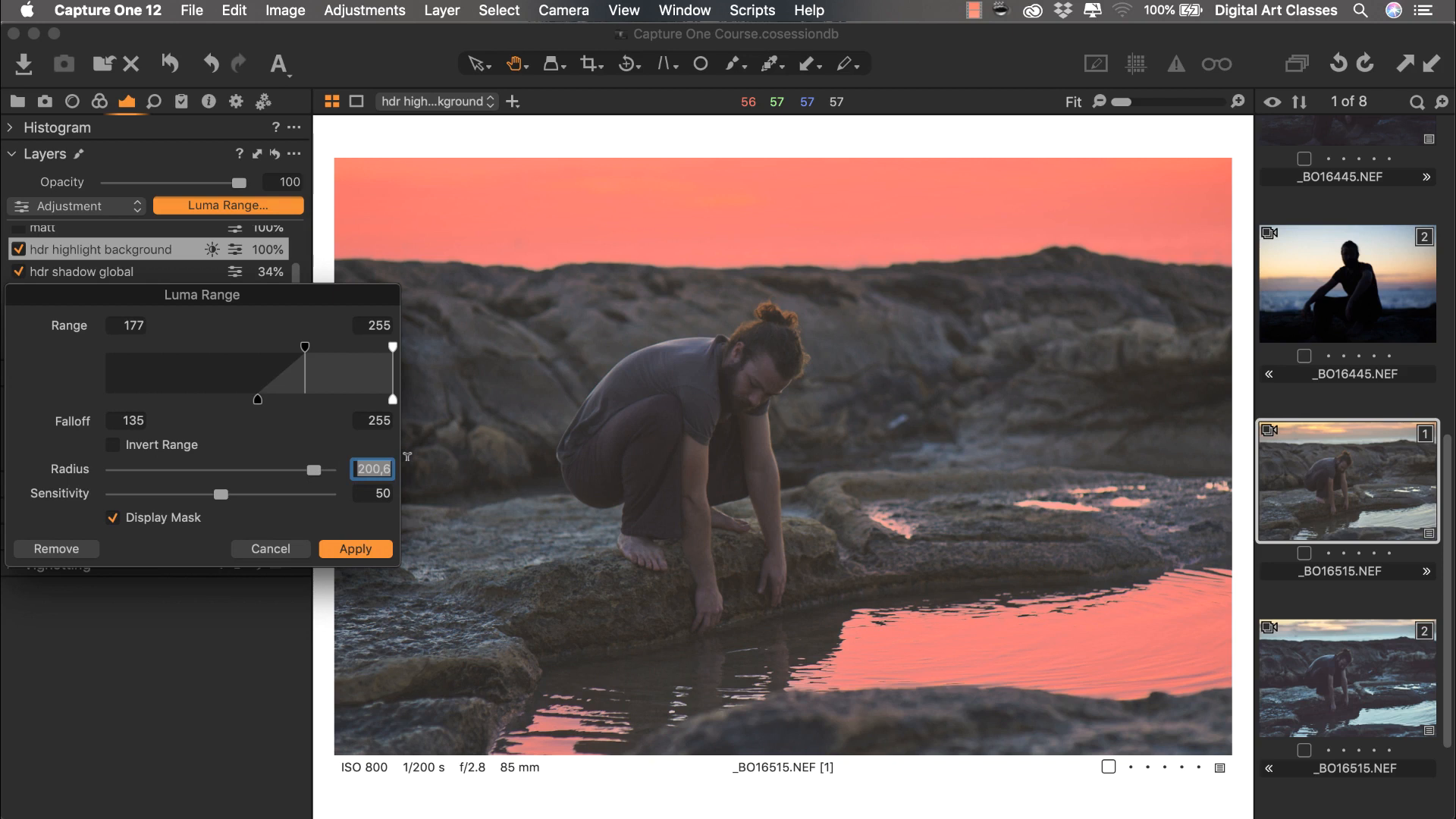
pyautogui.write('79')
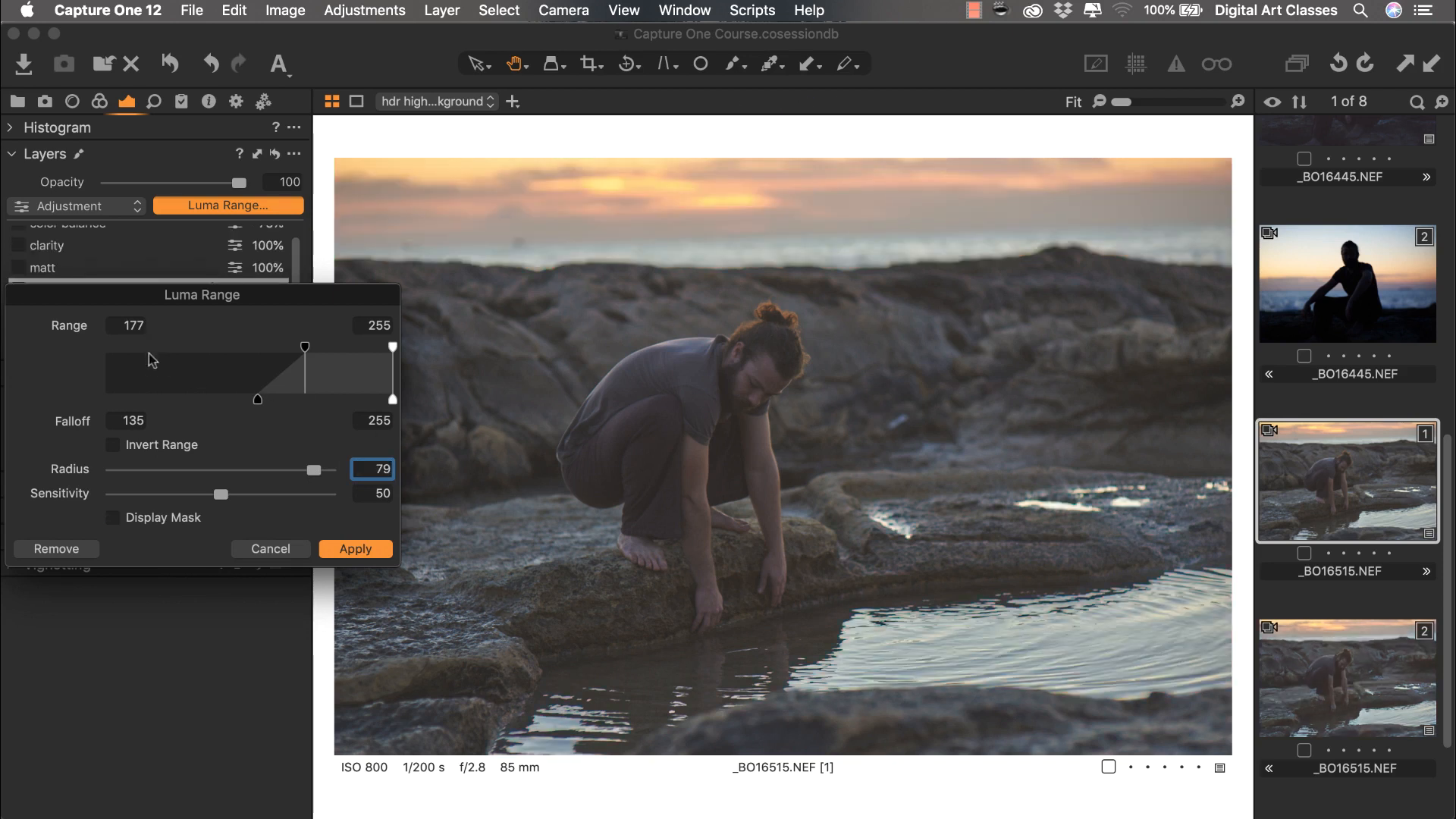
pyautogui.click(113, 519)
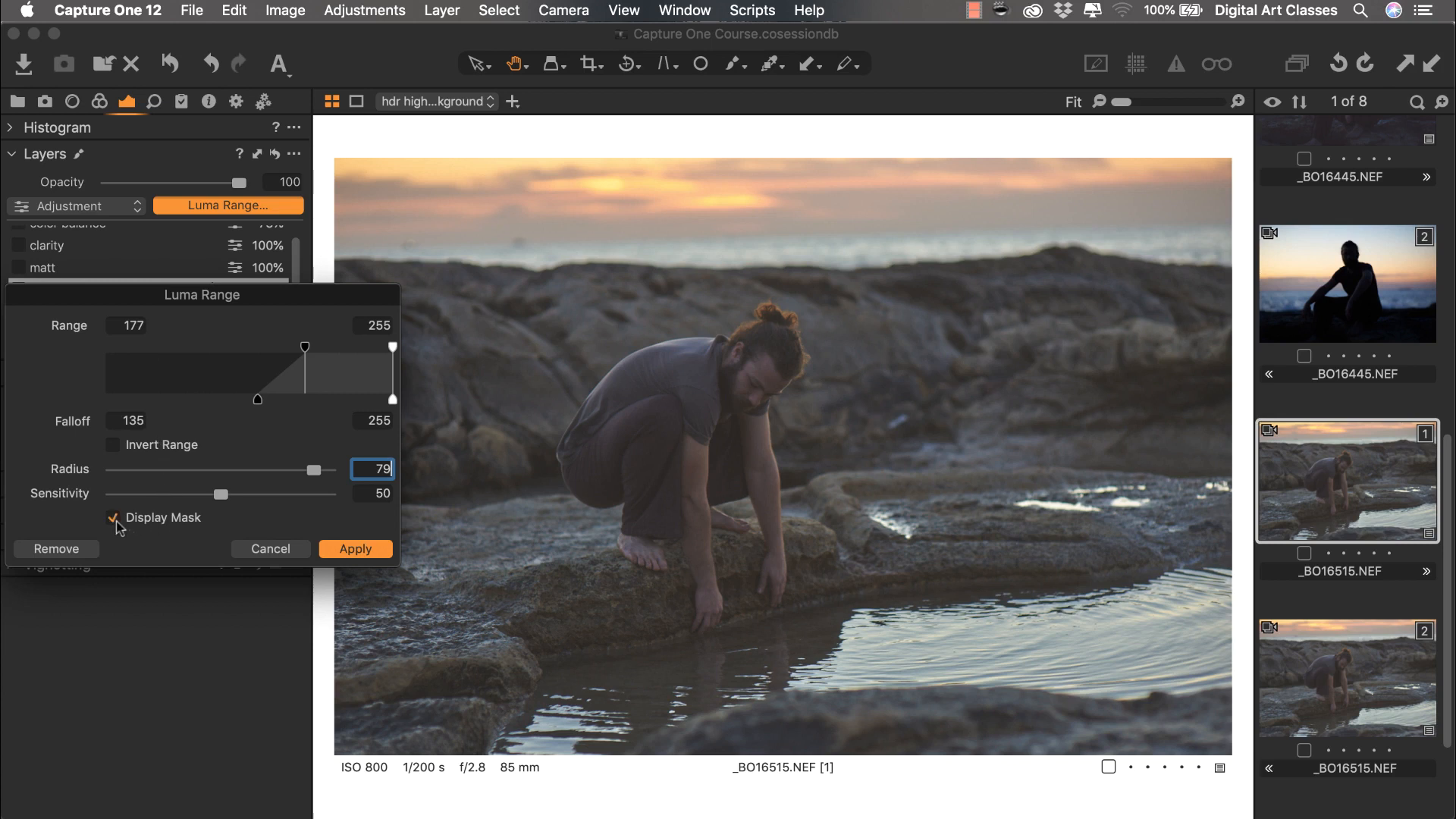
pyautogui.click(354, 549)
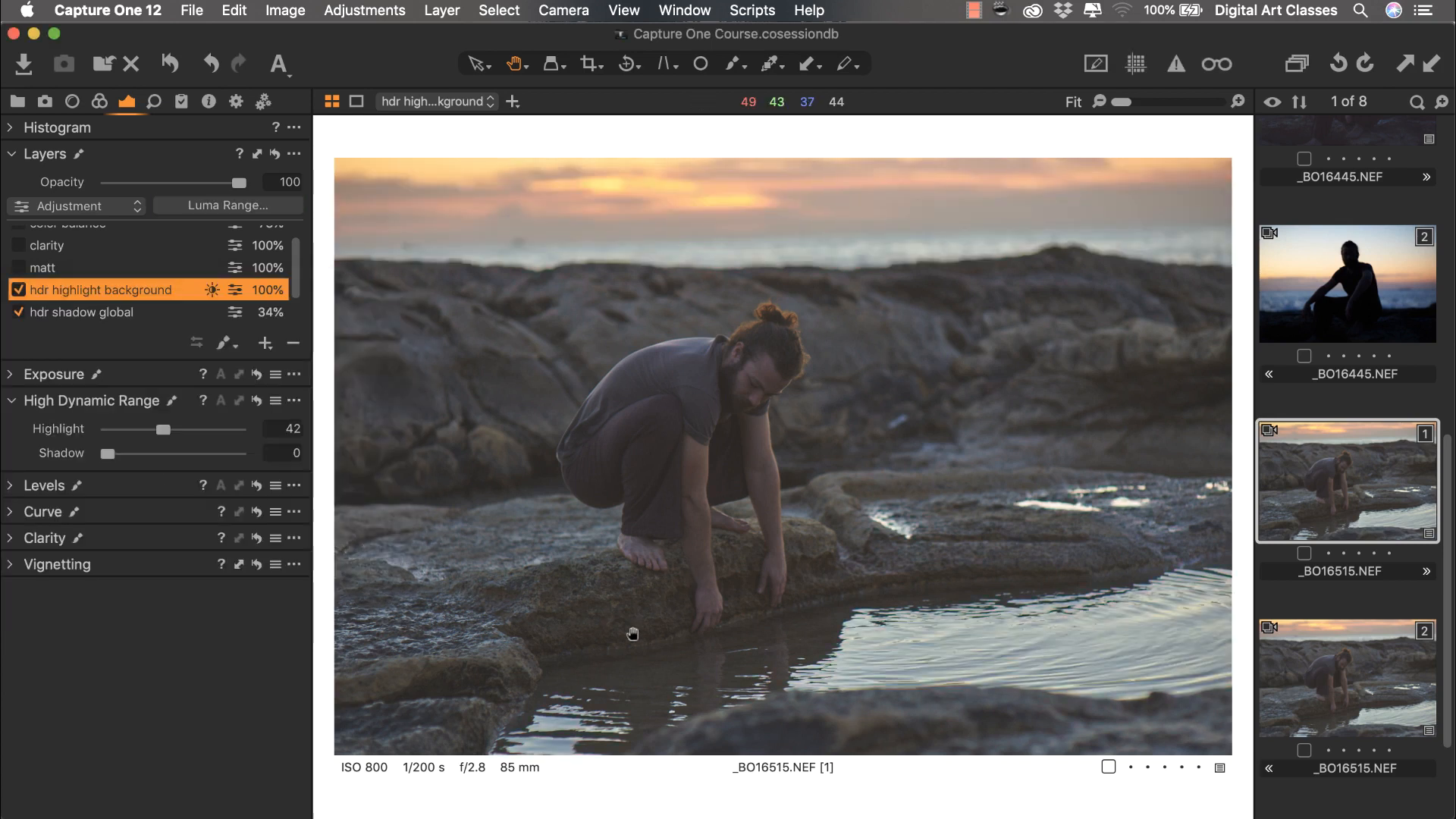
pyautogui.press('m')
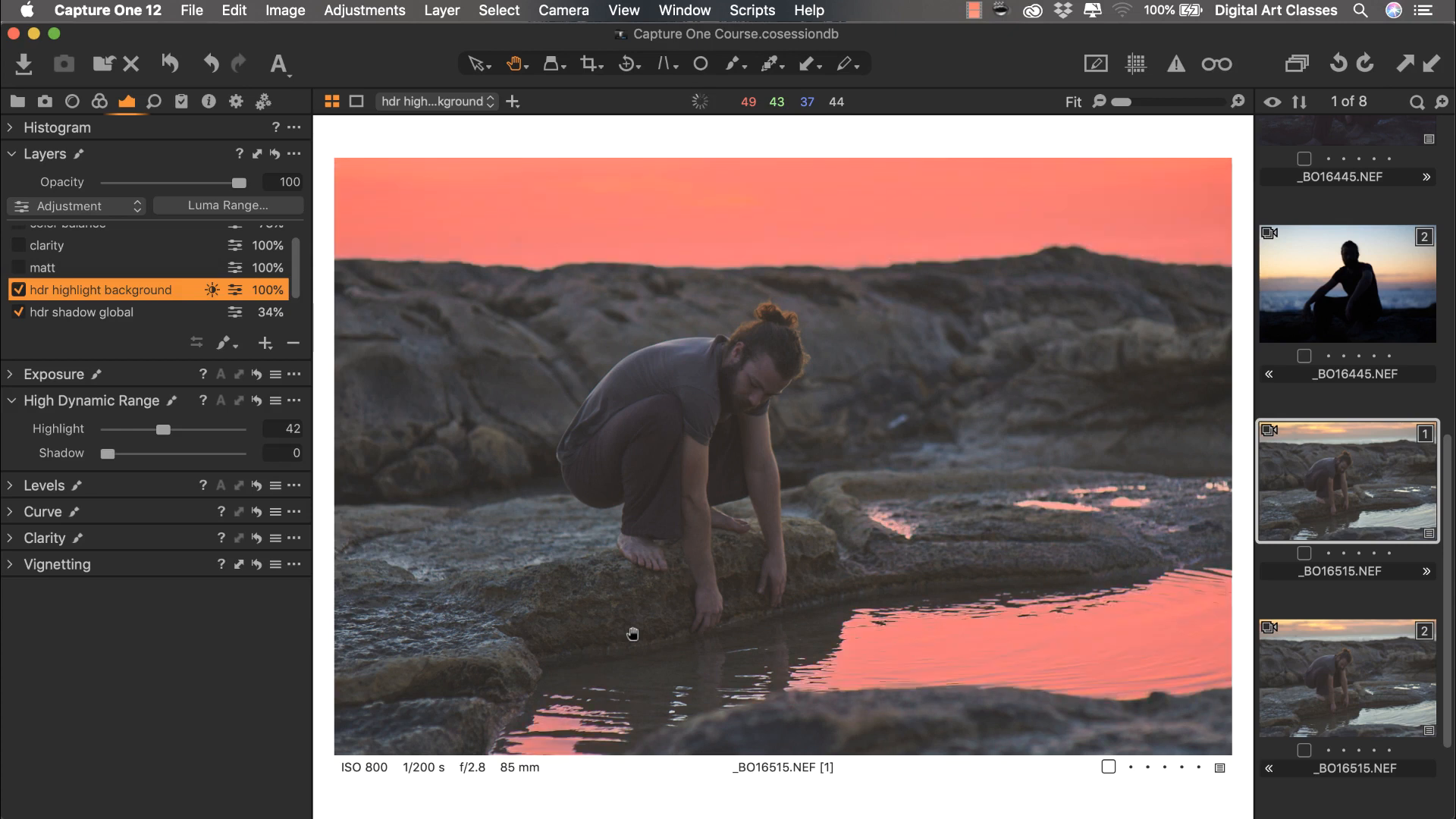
pyautogui.press('m')
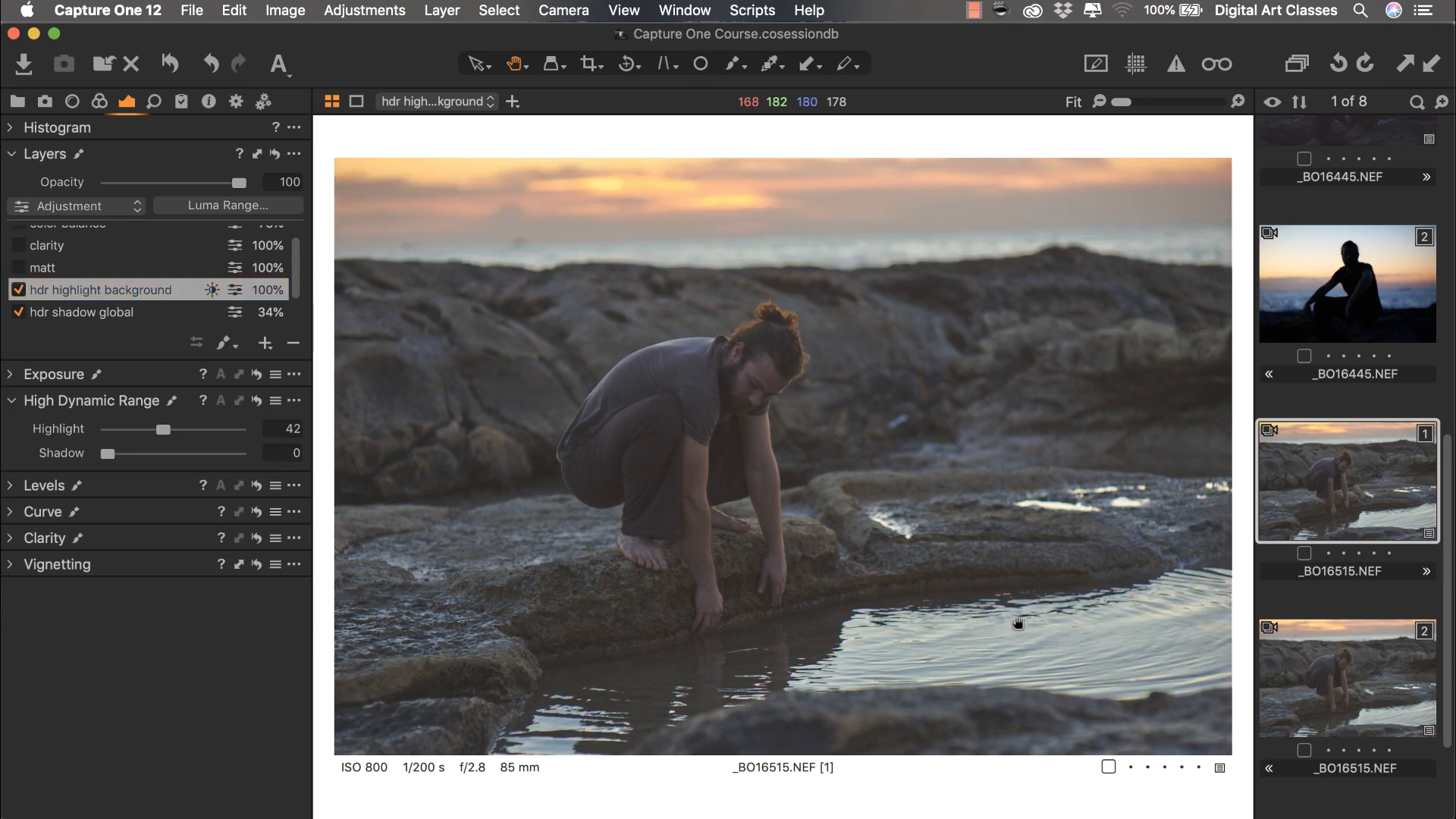
# Step: Turn on and select the matt layer, and inspect its RGB curve
pyautogui.click(20, 268)
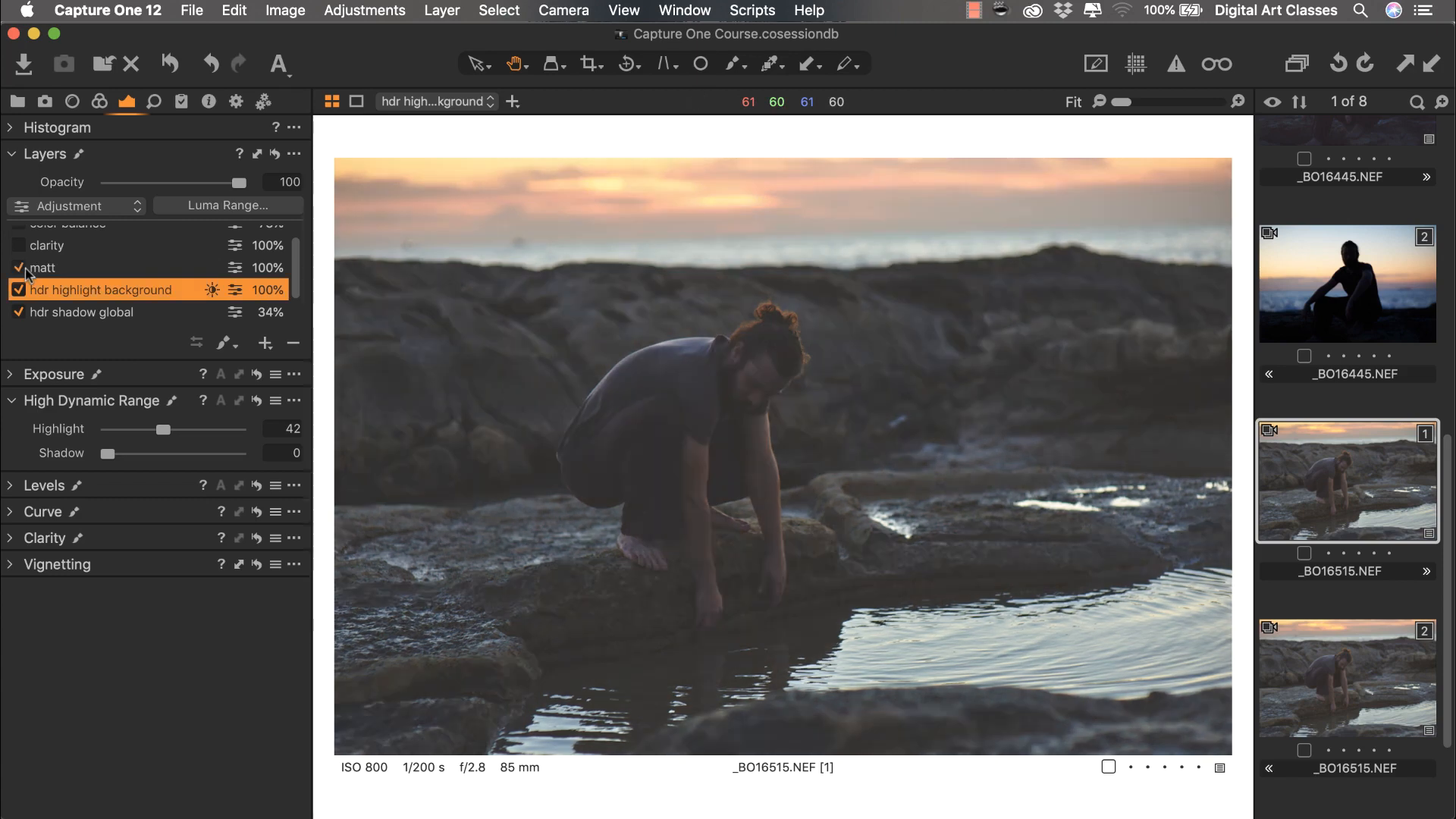
pyautogui.click(48, 272)
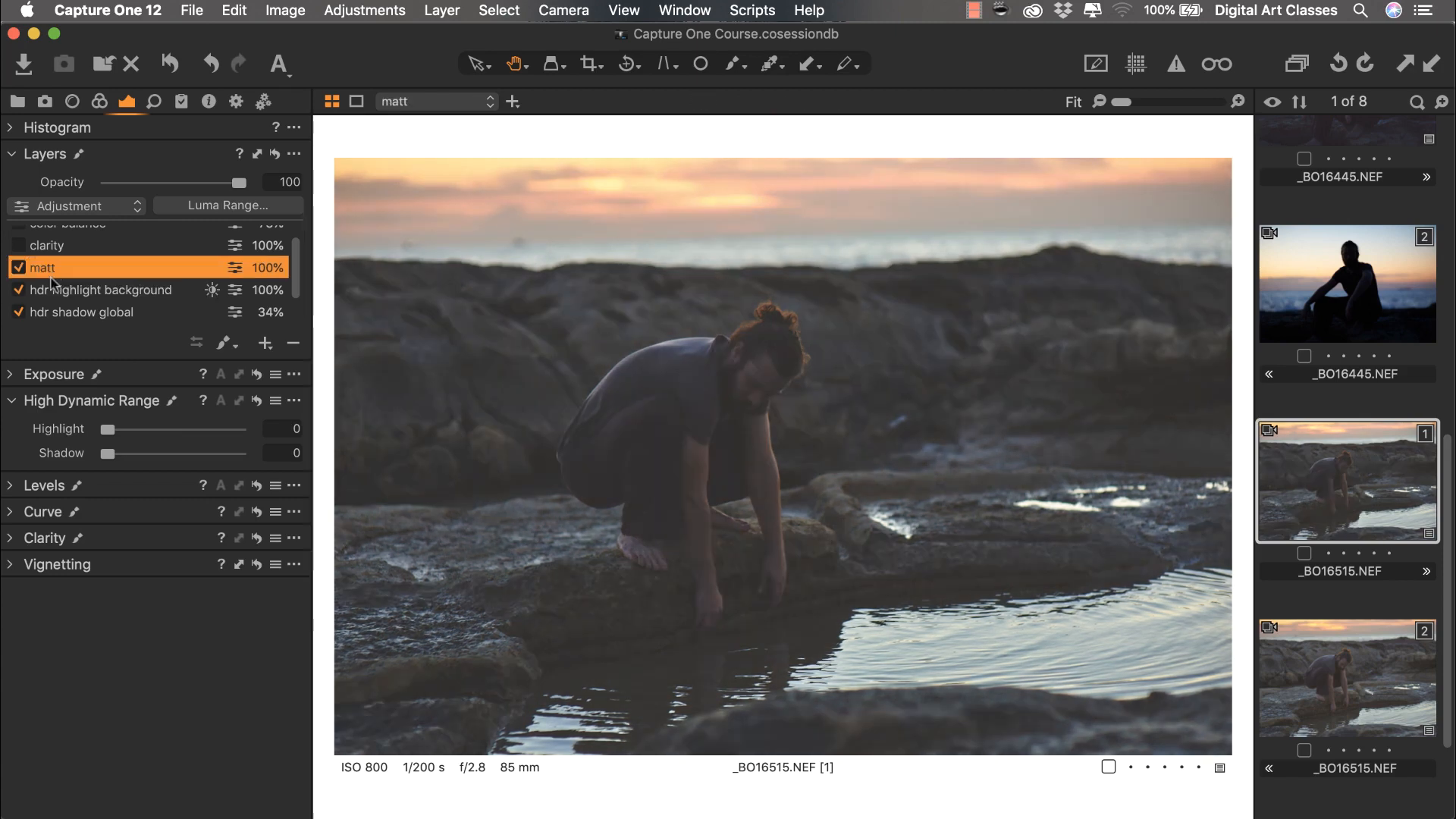
pyautogui.click(52, 512)
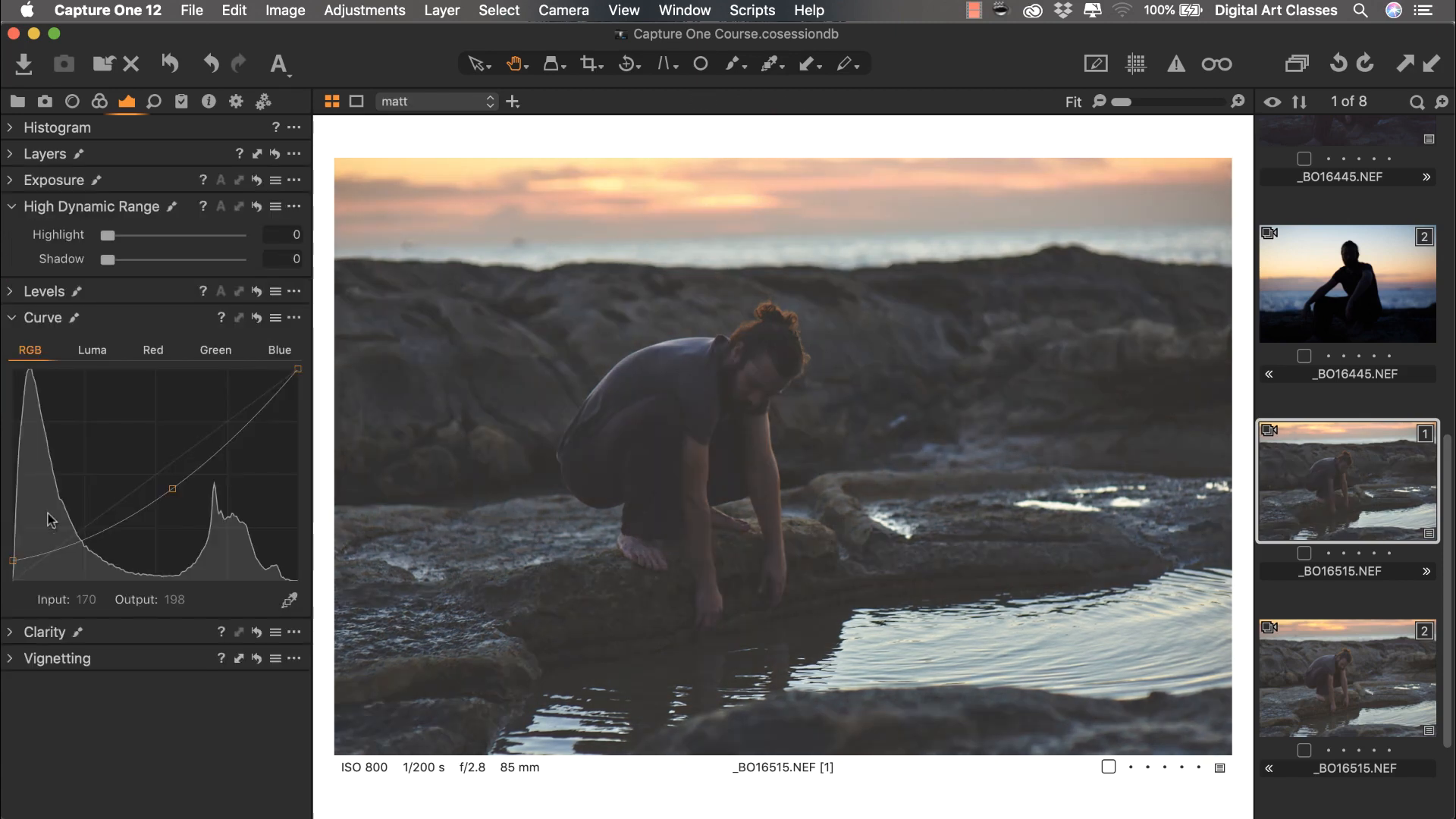
pyautogui.click(111, 316)
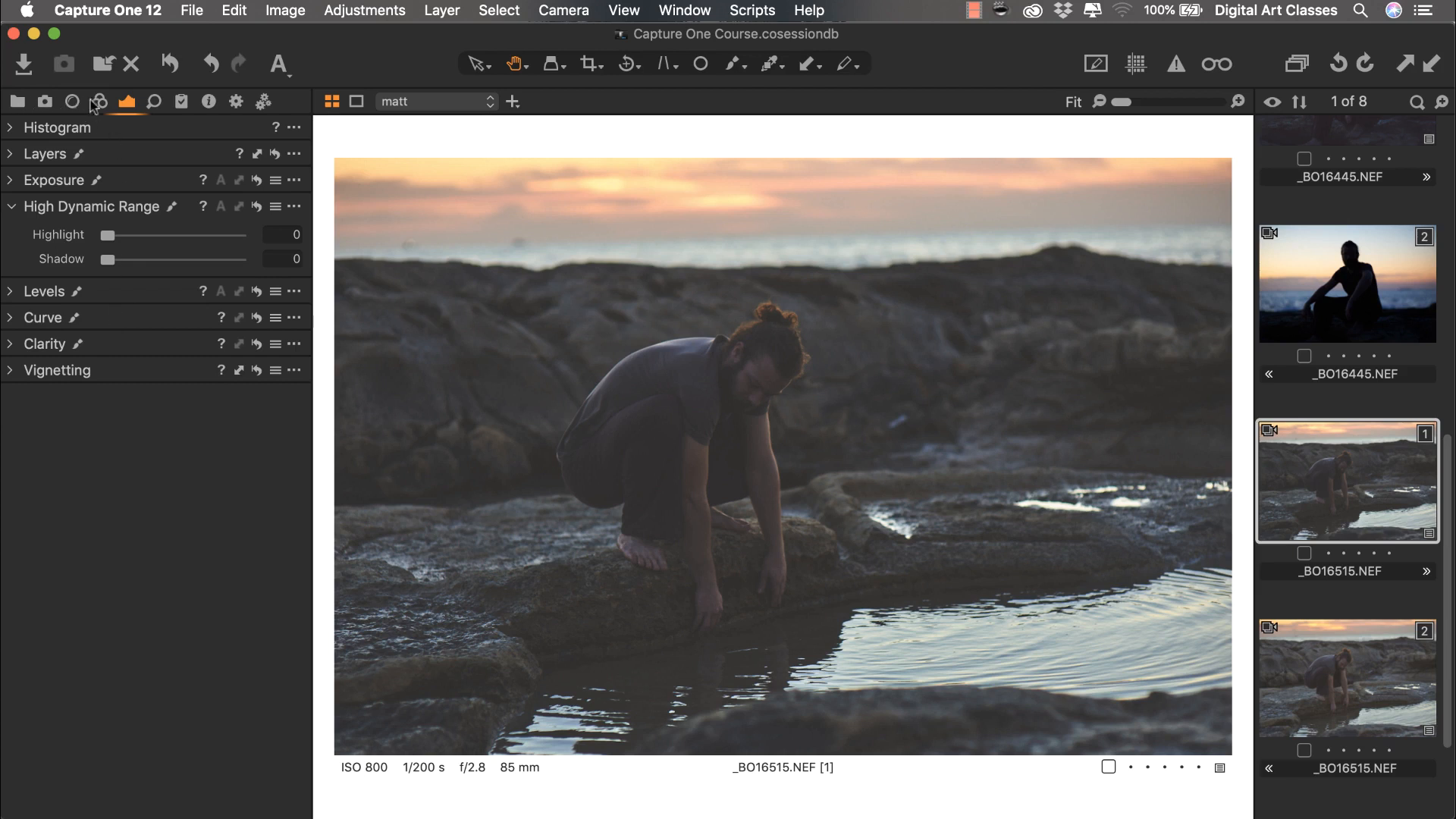
# Step: Set the matt layer's Saturation to -25 in the Exposure settings
pyautogui.click(139, 182)
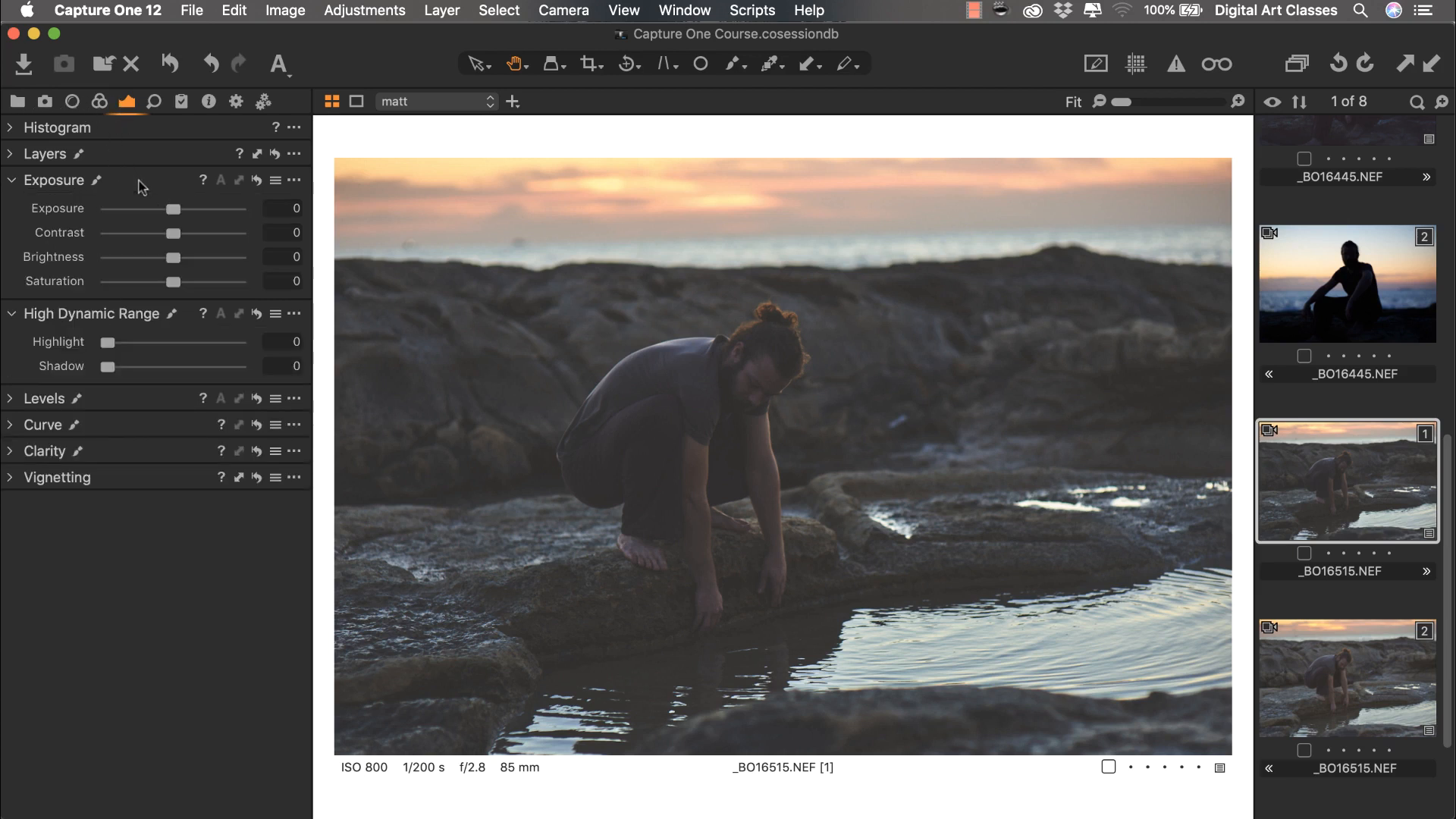
pyautogui.moveTo(174, 282); pyautogui.dragTo(160, 283)
pyautogui.click(273, 280)
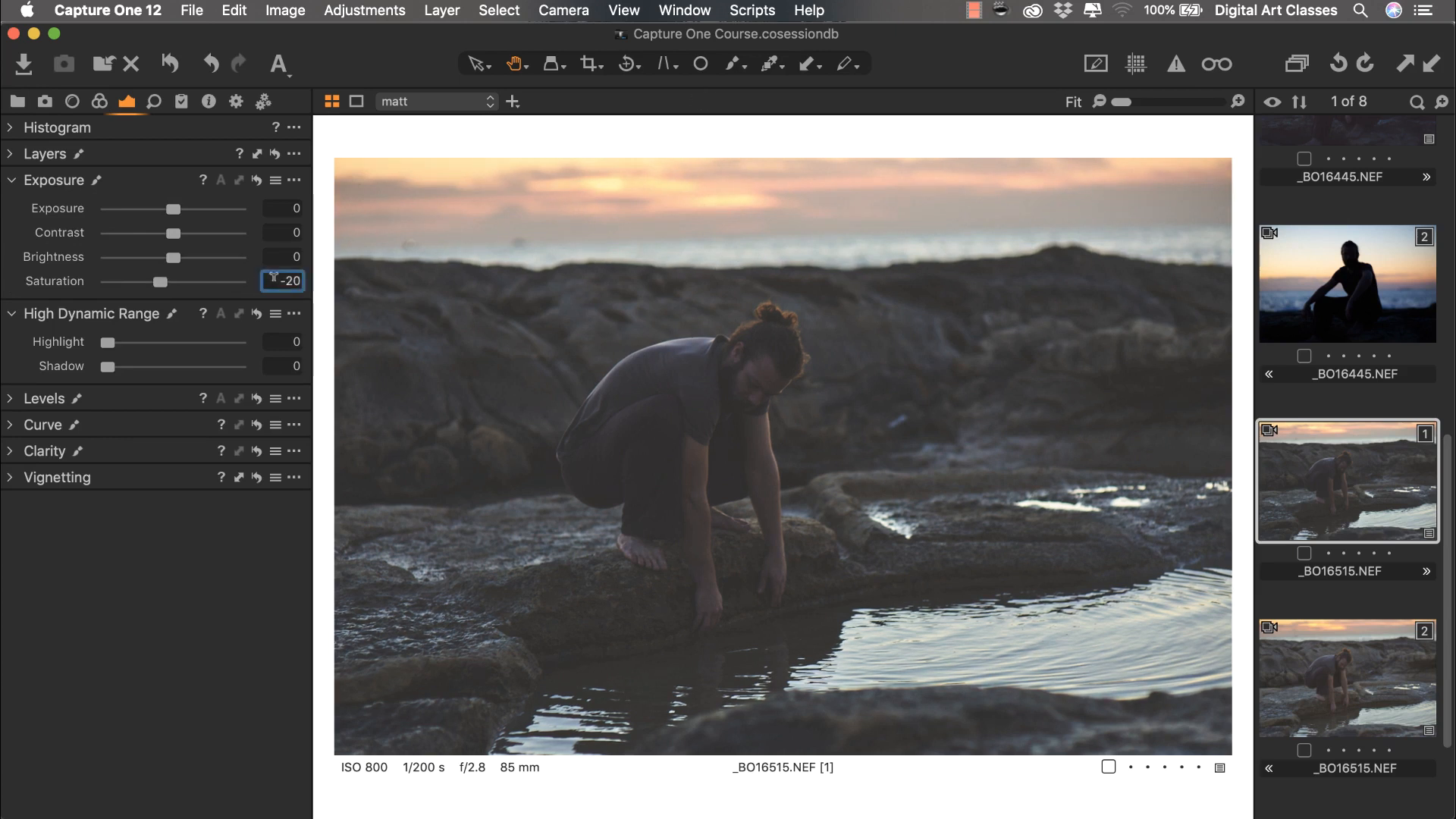
pyautogui.moveTo(273, 280); pyautogui.dragTo(345, 277)
pyautogui.write('-25')
pyautogui.press('Return')
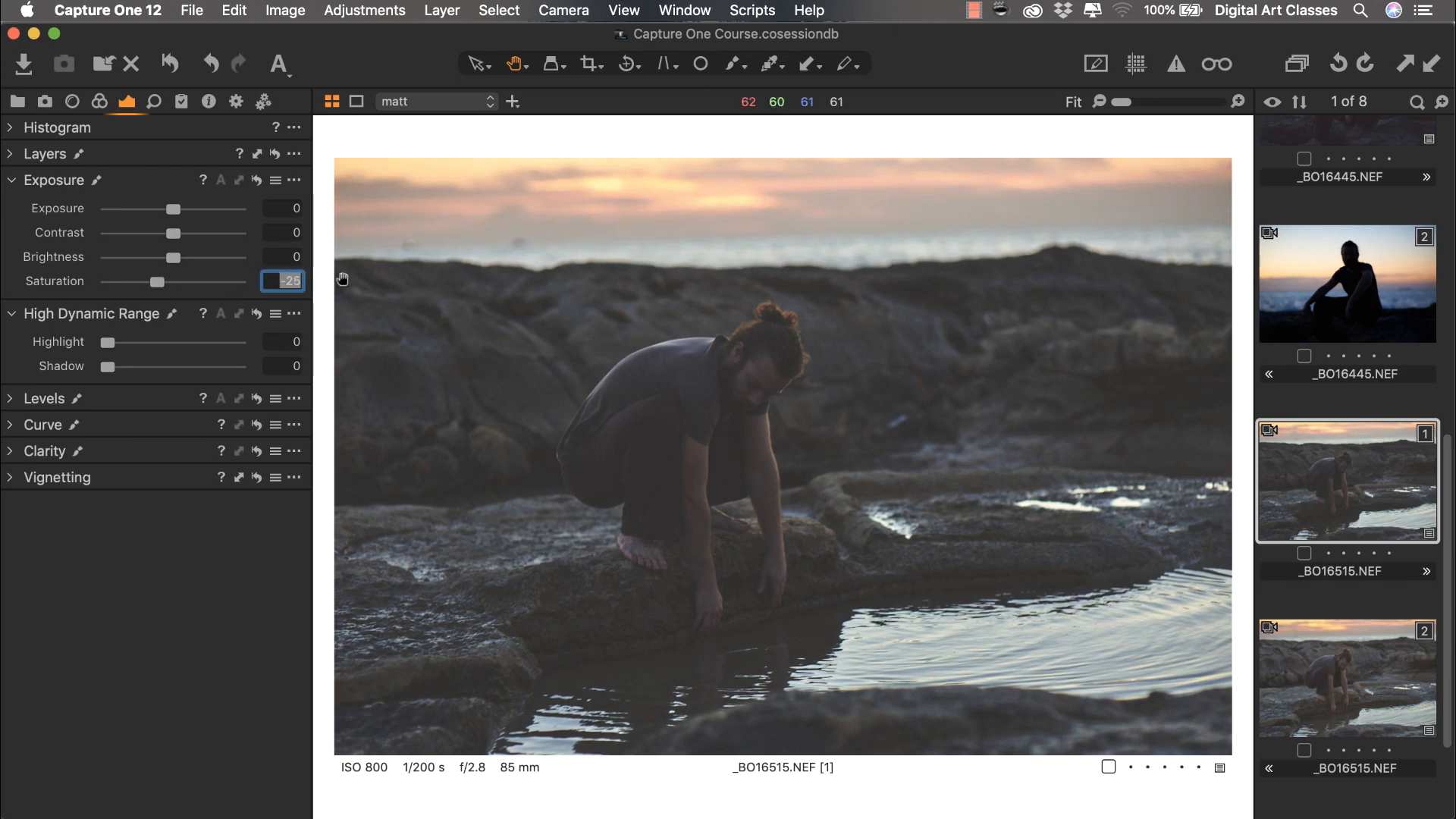
# Step: Turn on the clarity layer and raise its Clarity amount to 77 with the Natural method
pyautogui.click(159, 154)
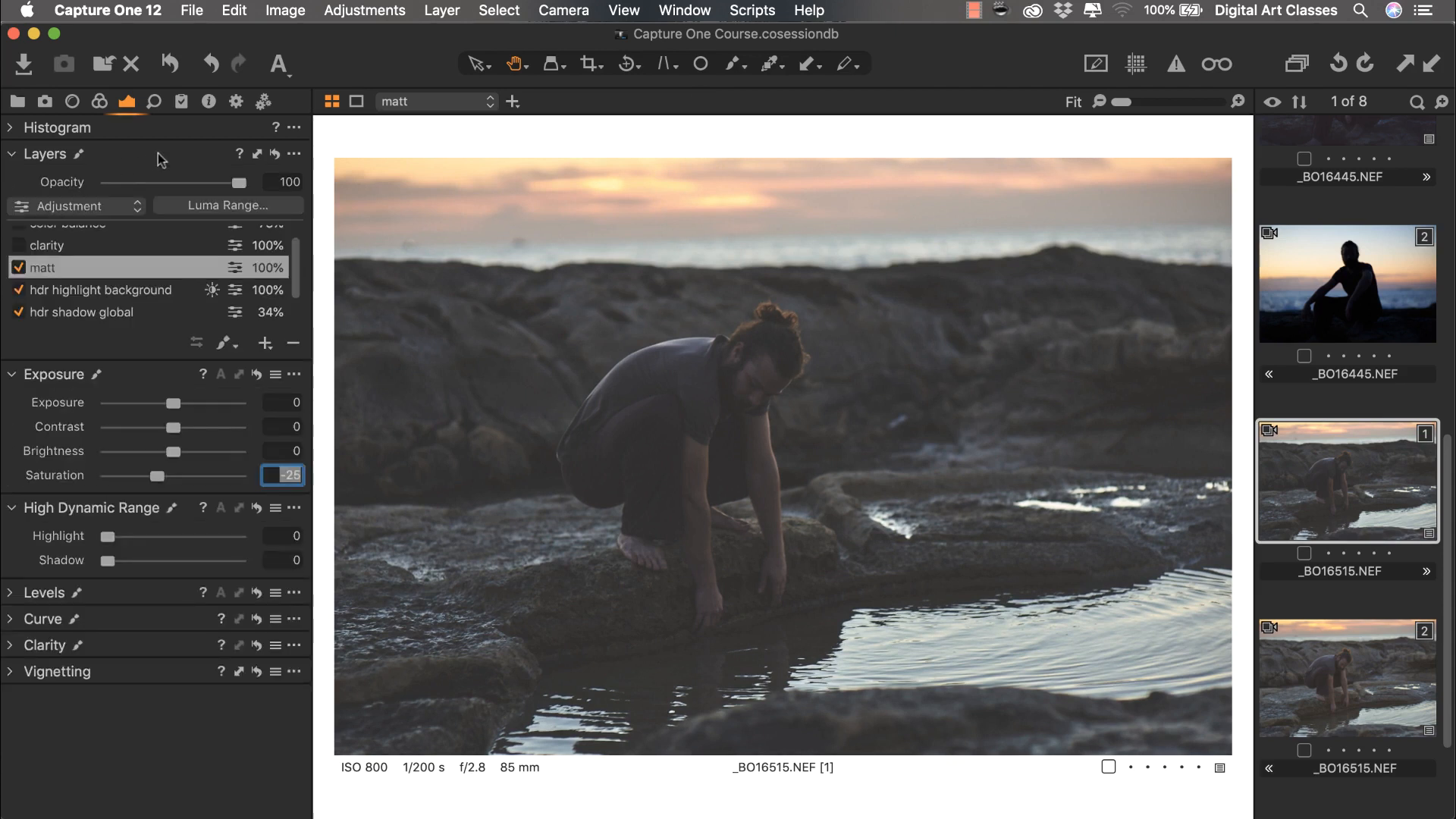
pyautogui.click(73, 271)
pyautogui.click(19, 259)
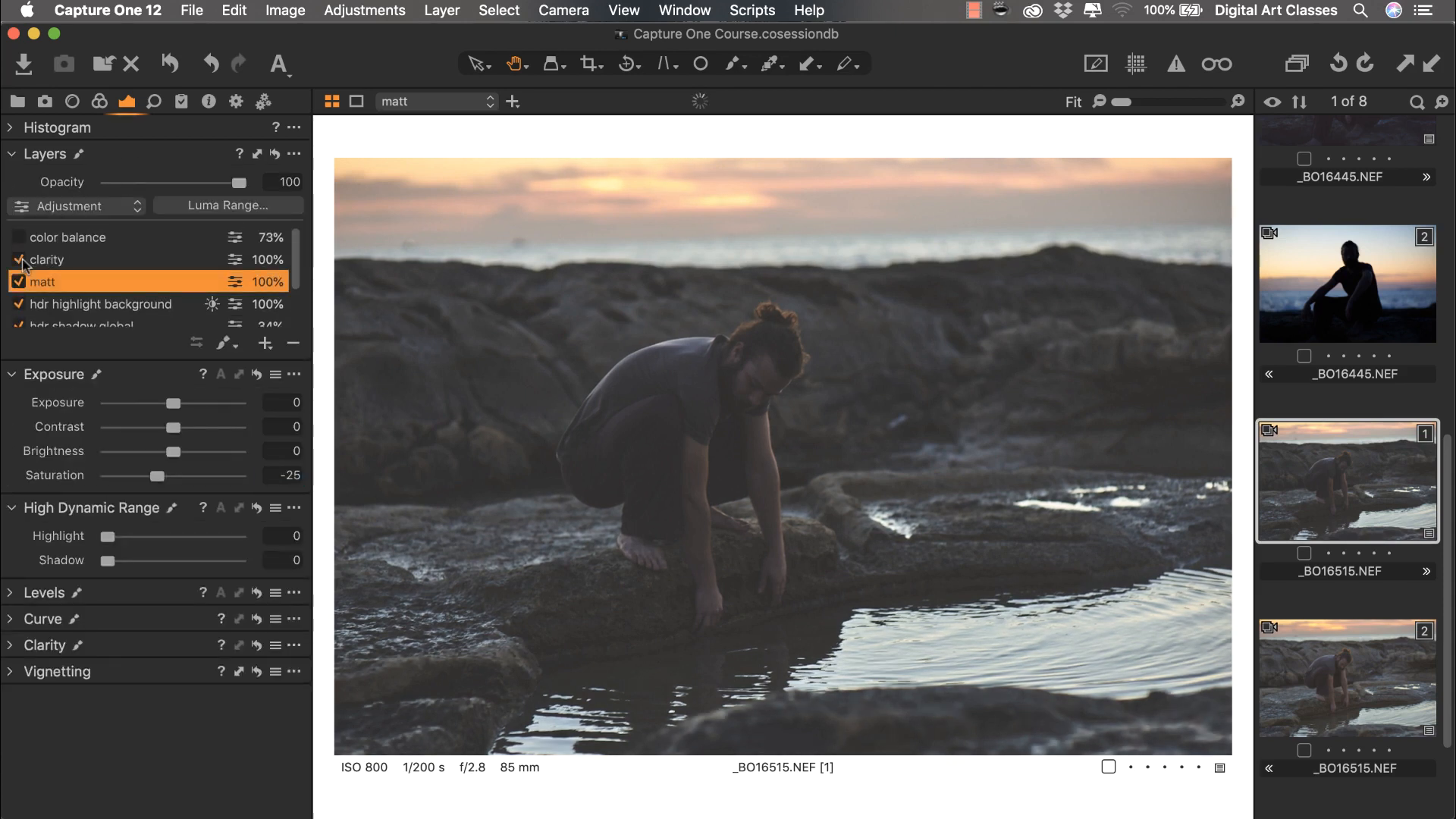
pyautogui.click(46, 261)
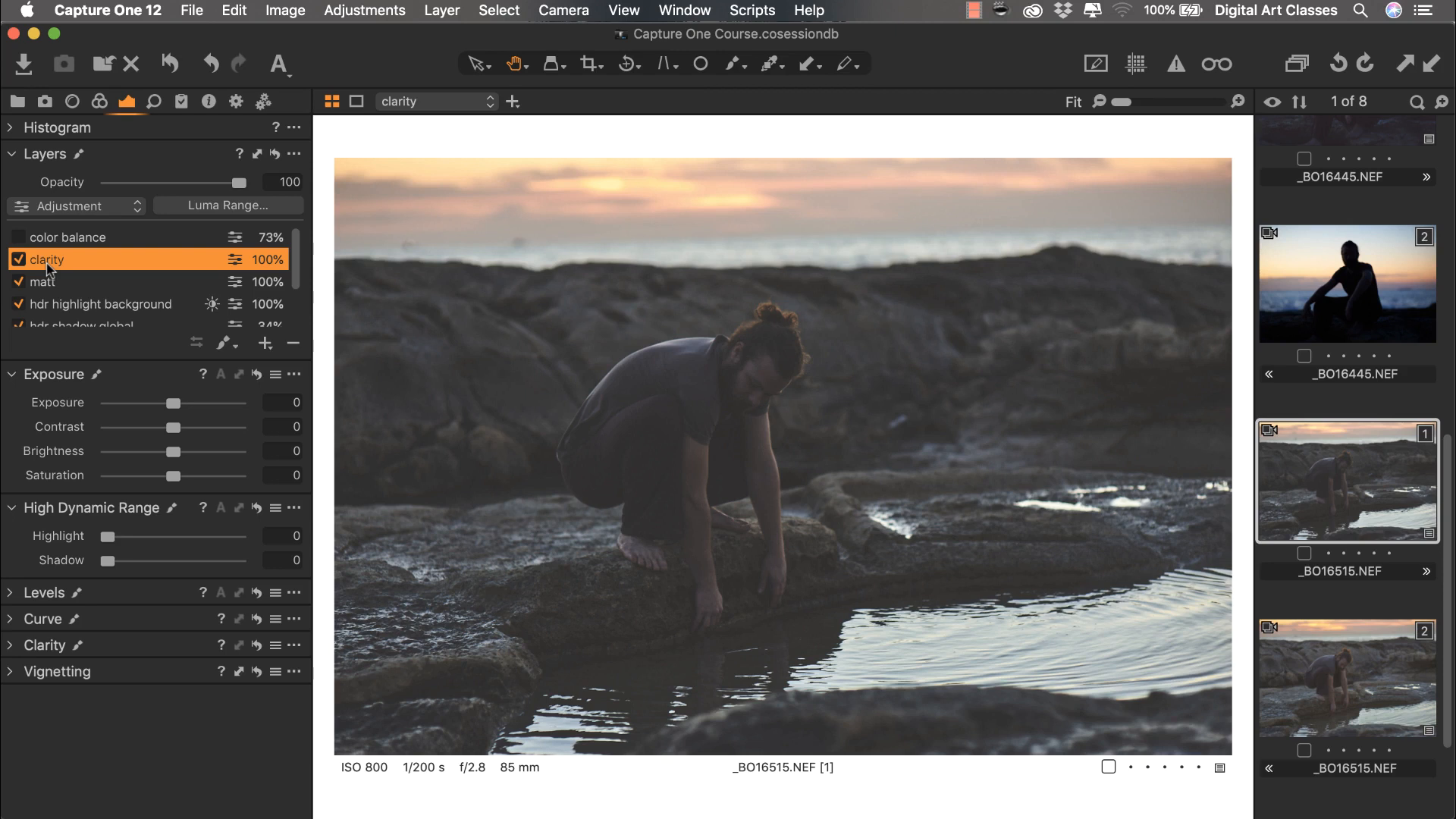
pyautogui.click(146, 649)
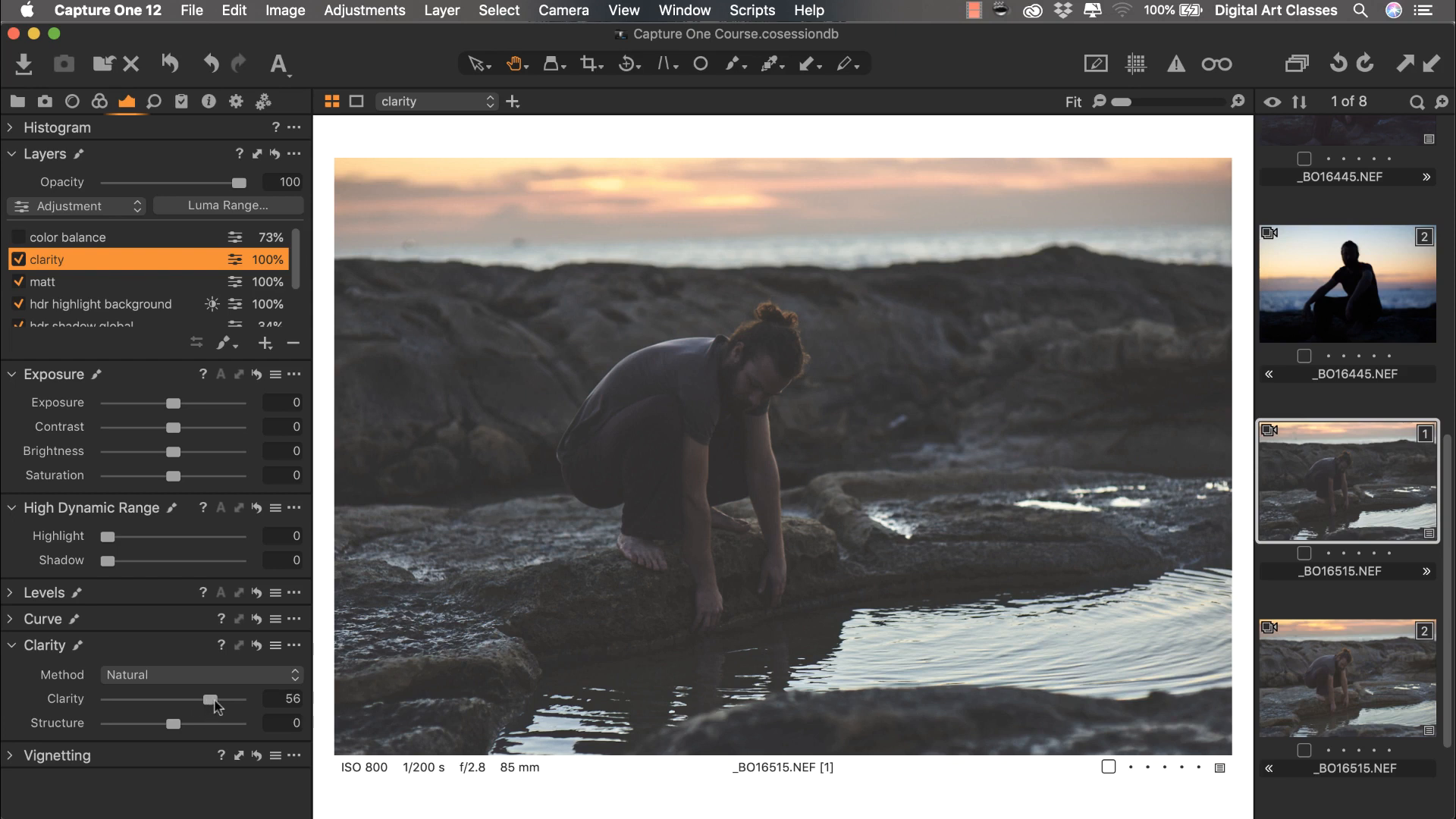
pyautogui.moveTo(205, 705); pyautogui.dragTo(229, 706)
# Step: Display the clarity layer's mask on _BO16445.NEF, and return to _BO16515.NEF to compare where the mask falls
pyautogui.scroll(5, 1339, 395)
pyautogui.click(1341, 429)
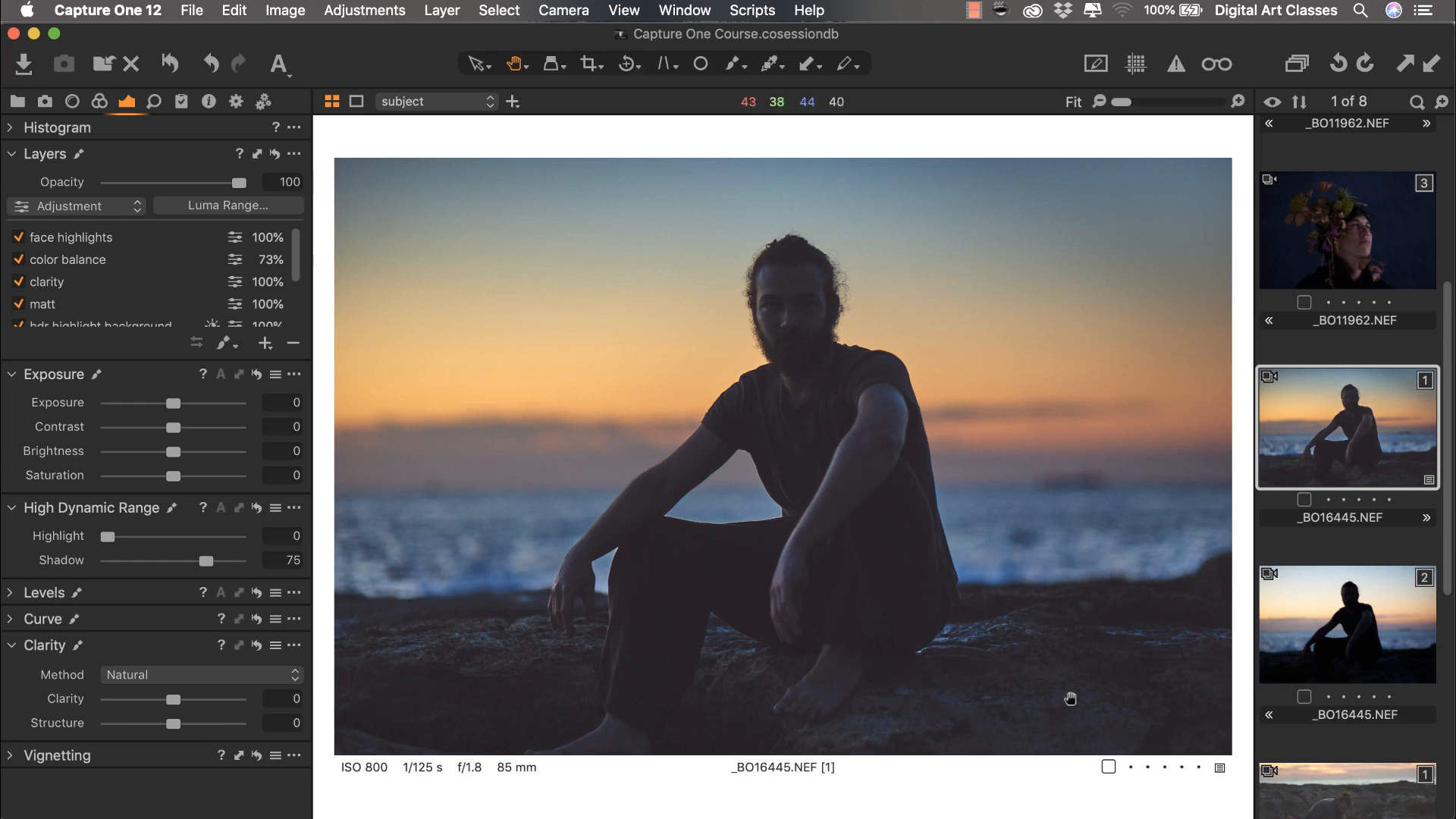
pyautogui.press('m')
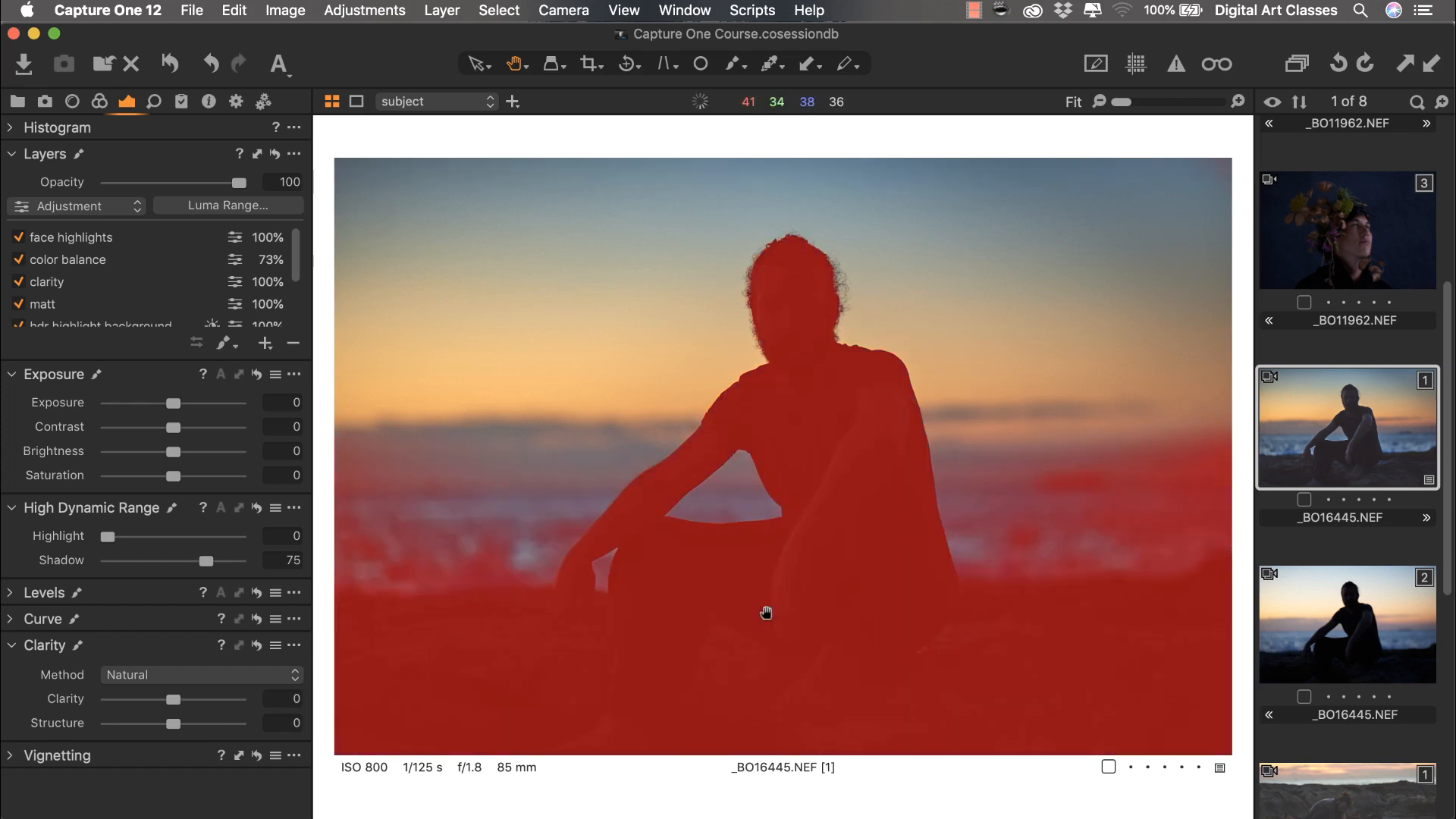
pyautogui.click(67, 283)
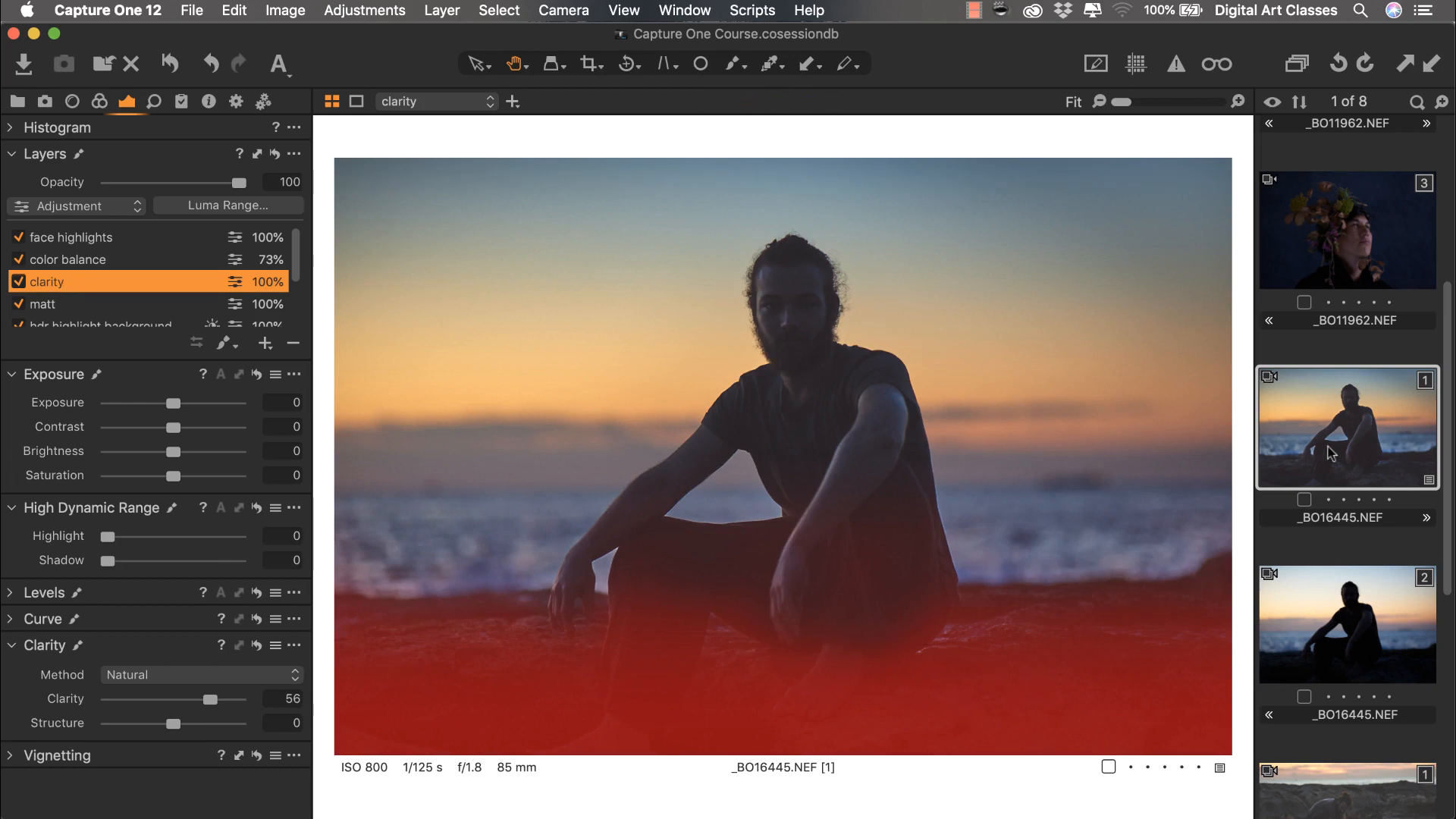
pyautogui.scroll(-5, 1357, 548)
pyautogui.click(1358, 554)
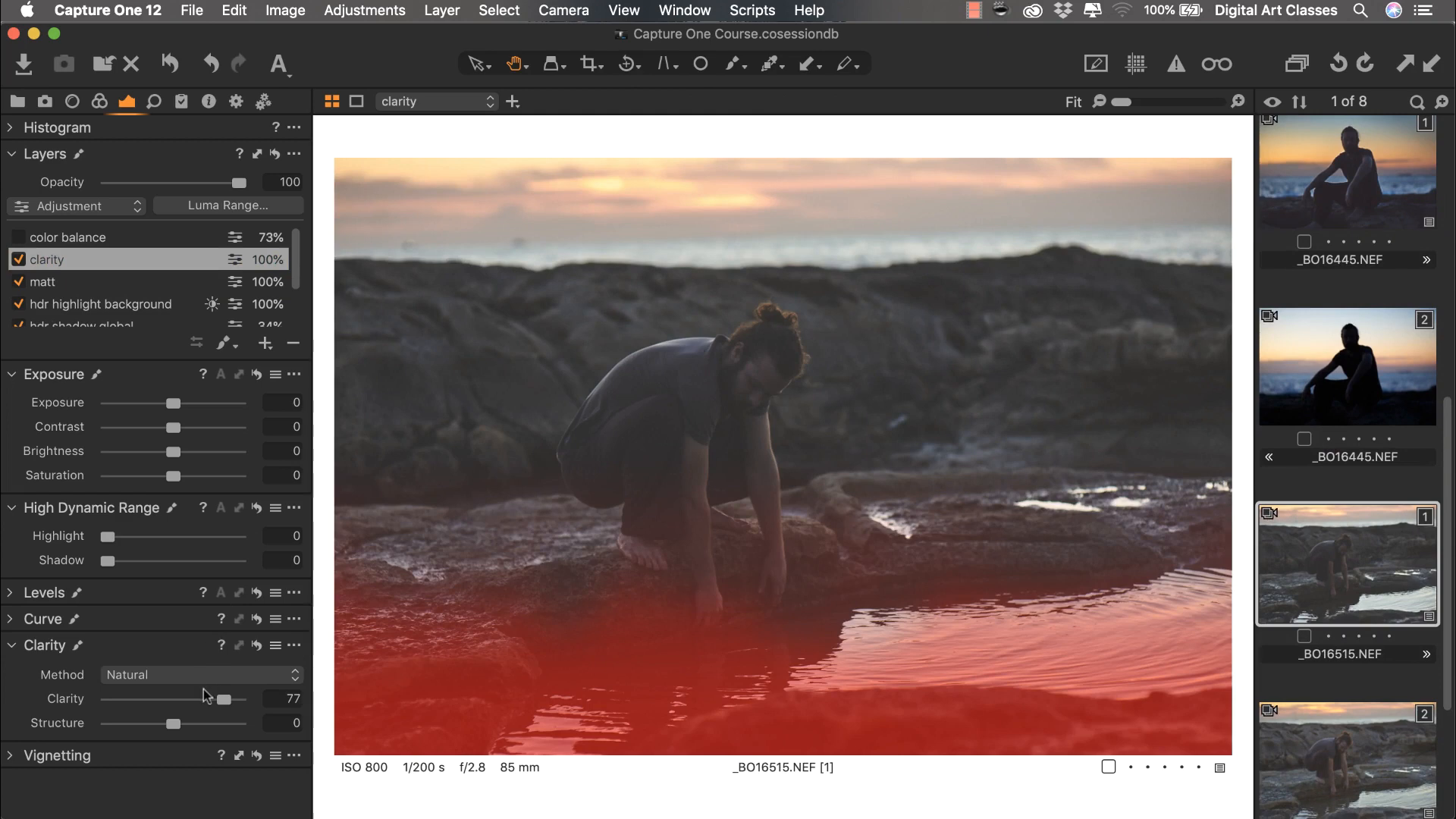
# Step: Raise the clarity layer's Clarity to 89, replace its gradient mask with a full fill, and compare the layer off and on
pyautogui.moveTo(221, 698); pyautogui.dragTo(232, 704)
pyautogui.rightClick(130, 263)
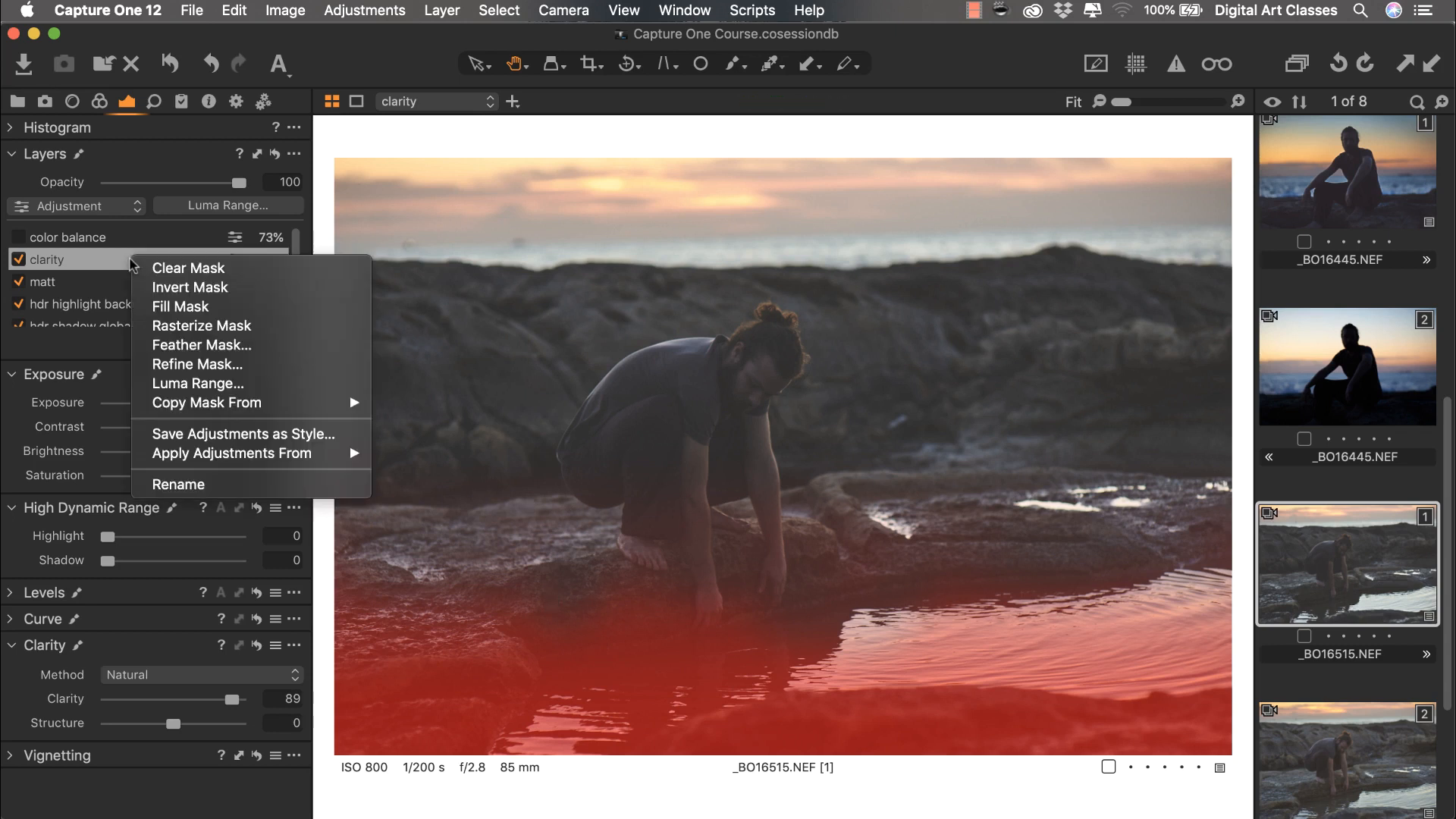
pyautogui.click(156, 268)
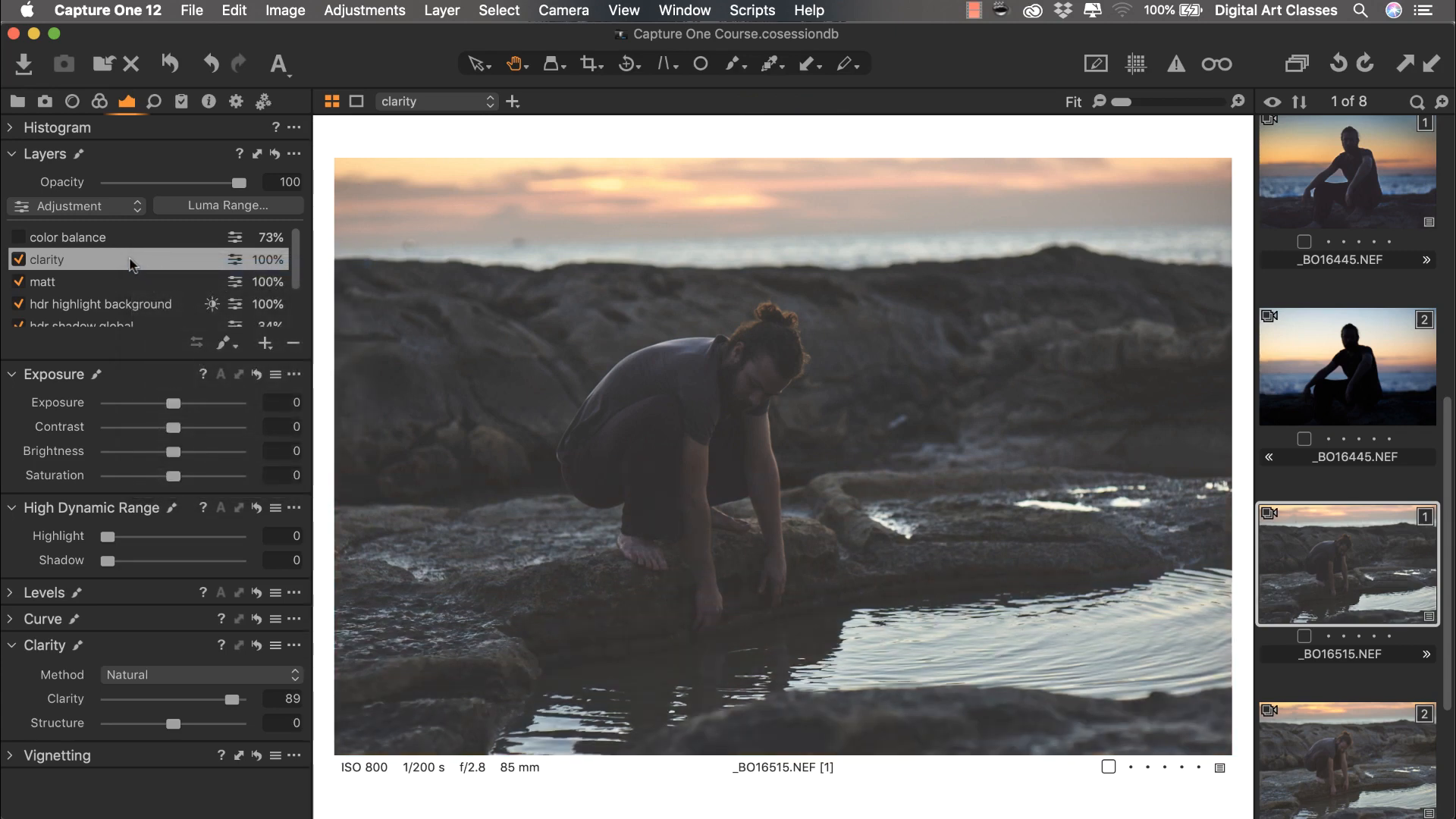
pyautogui.rightClick(131, 263)
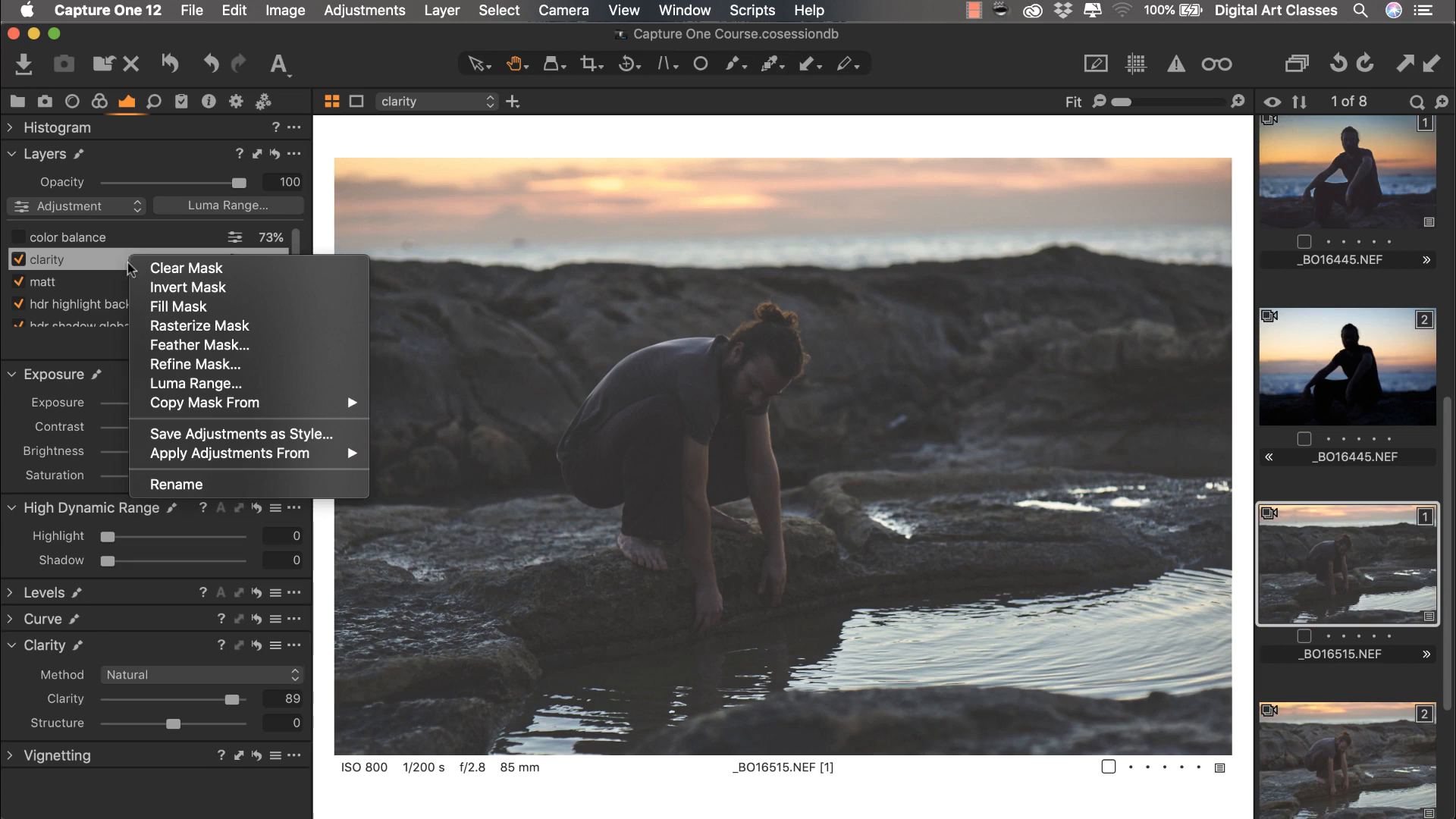
pyautogui.click(157, 307)
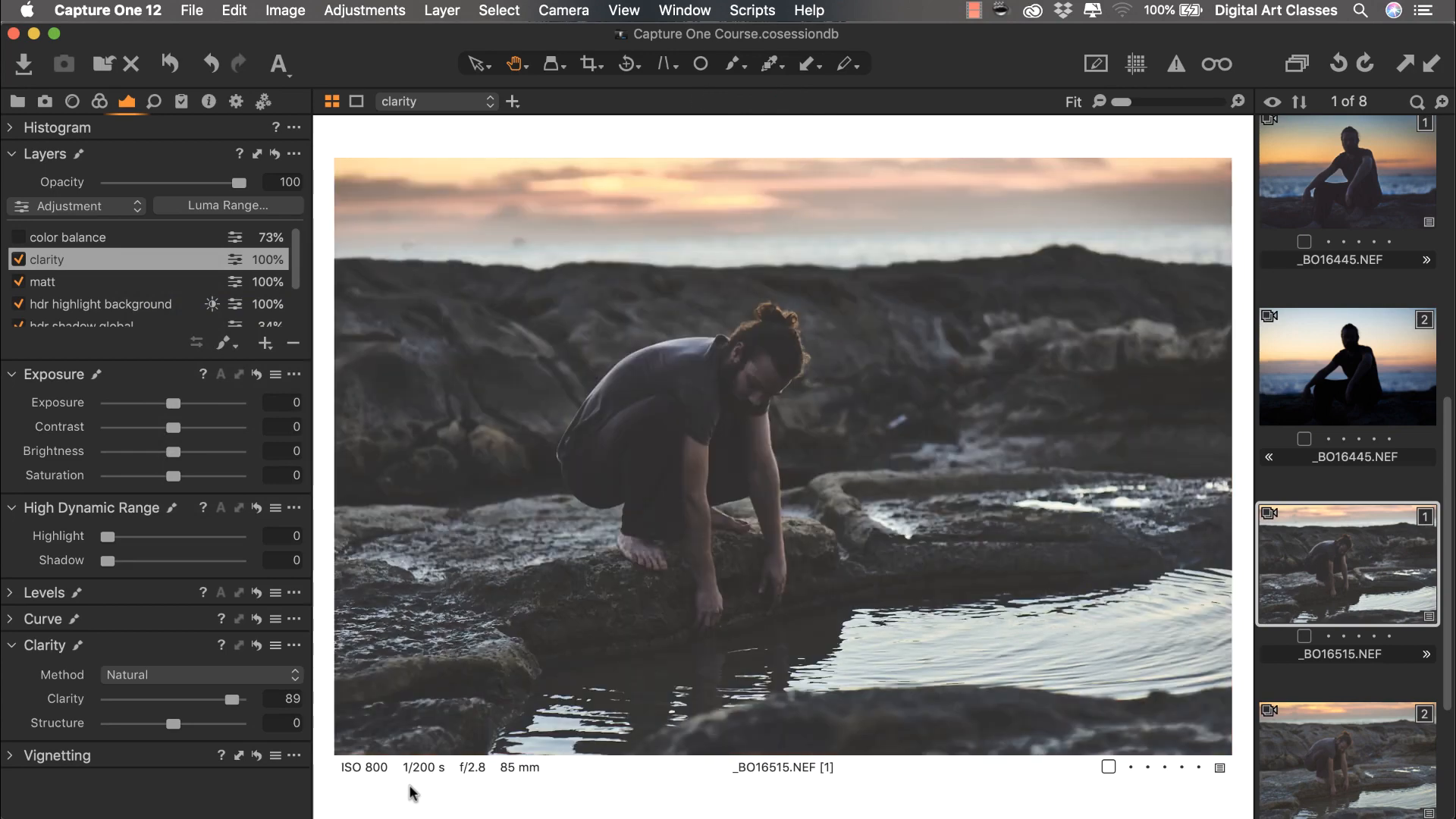
pyautogui.click(19, 259)
pyautogui.click(19, 261)
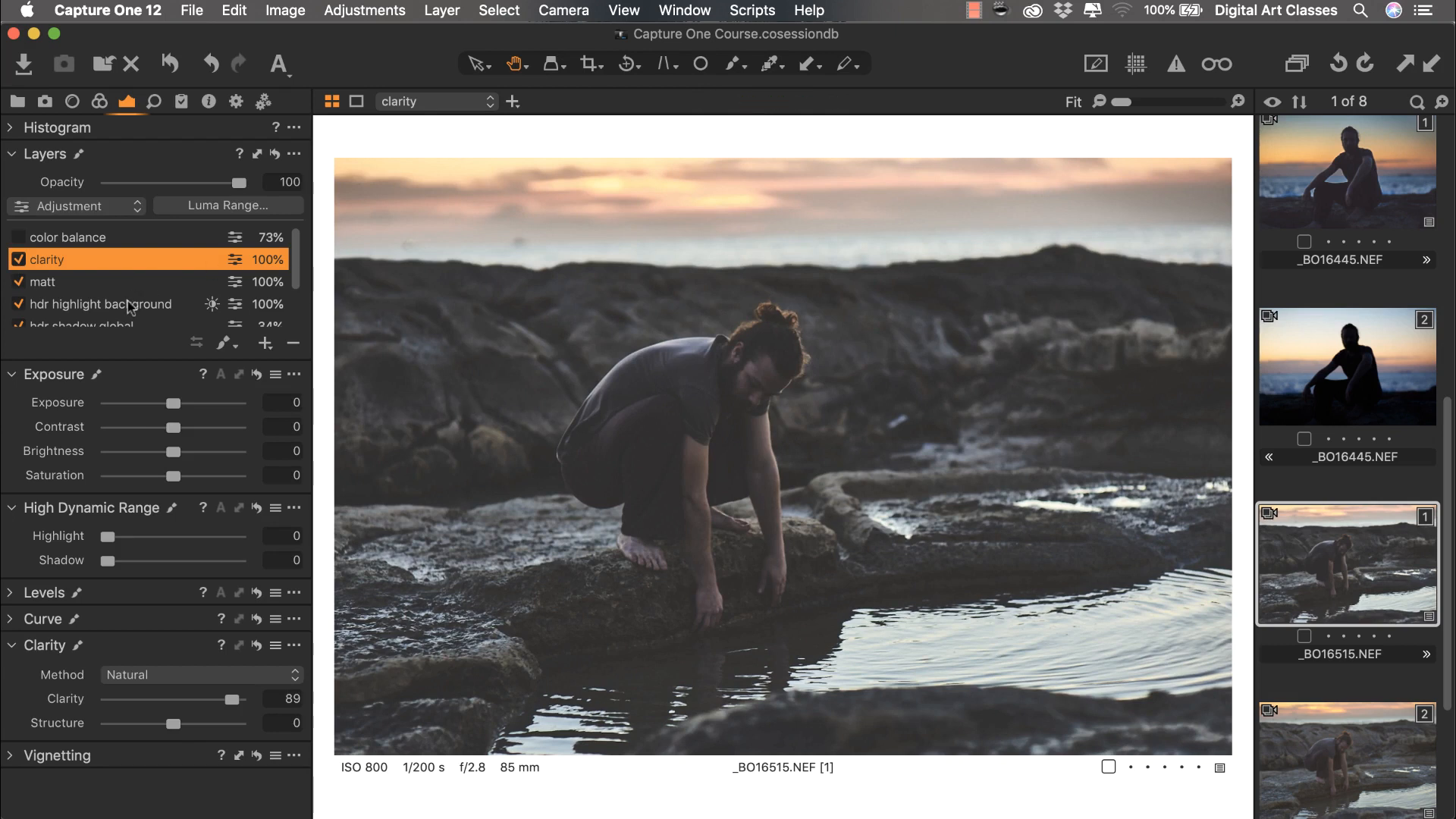
# Step: Turn on the color balance layer and float the Color Balance tool beside the man with its Master wheel shown
pyautogui.click(98, 243)
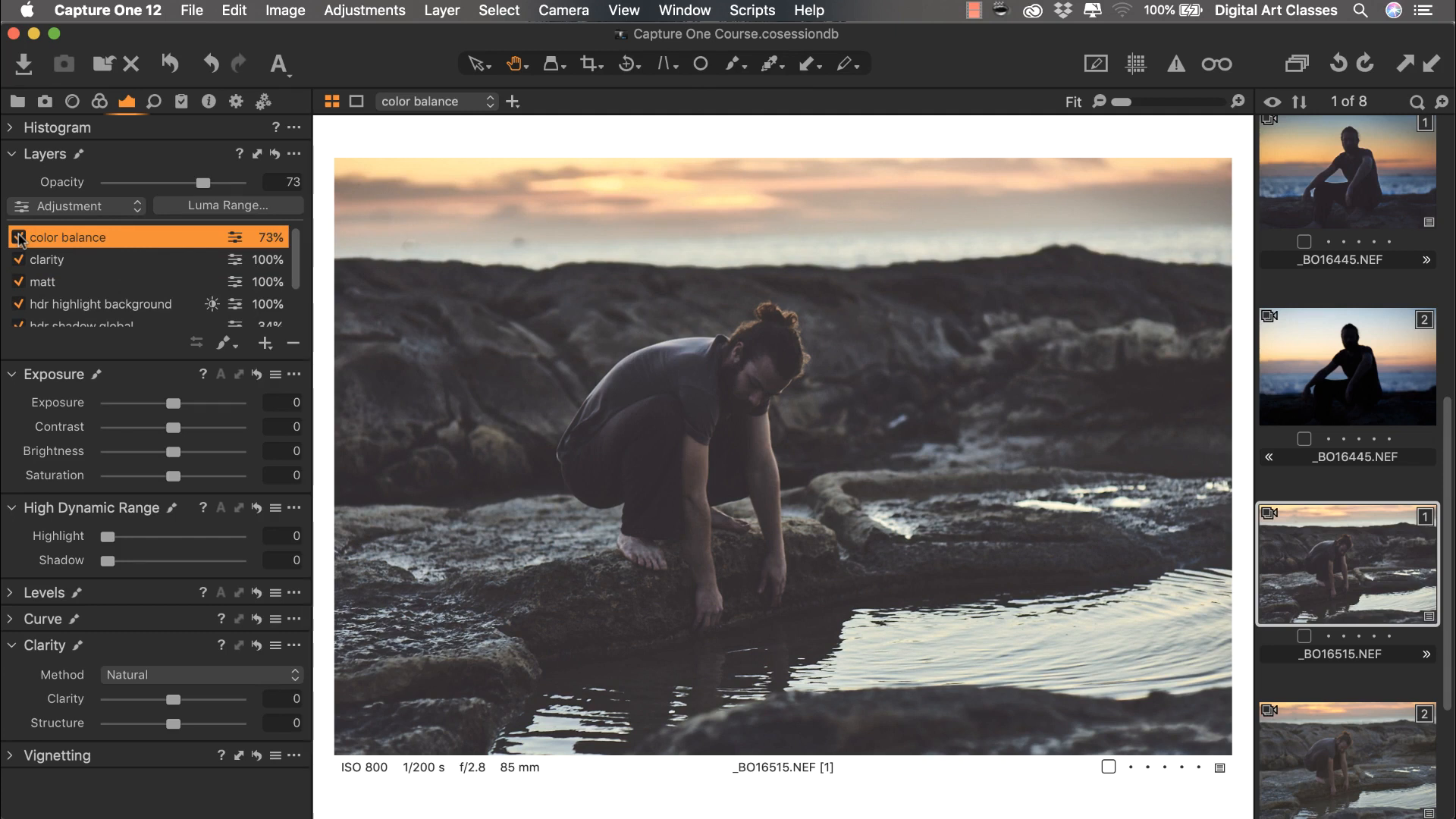
pyautogui.click(19, 238)
pyautogui.click(100, 102)
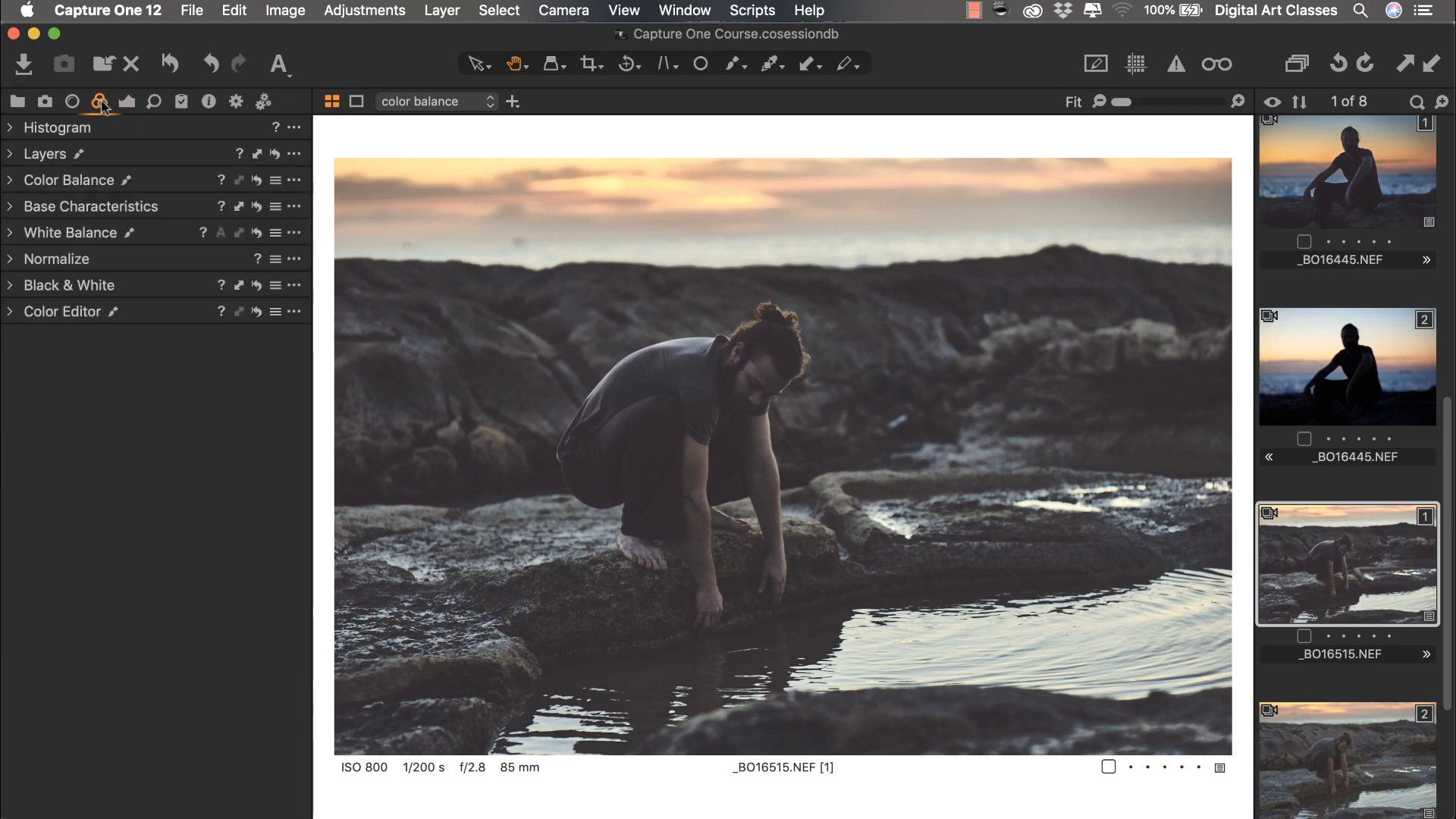
pyautogui.click(174, 185)
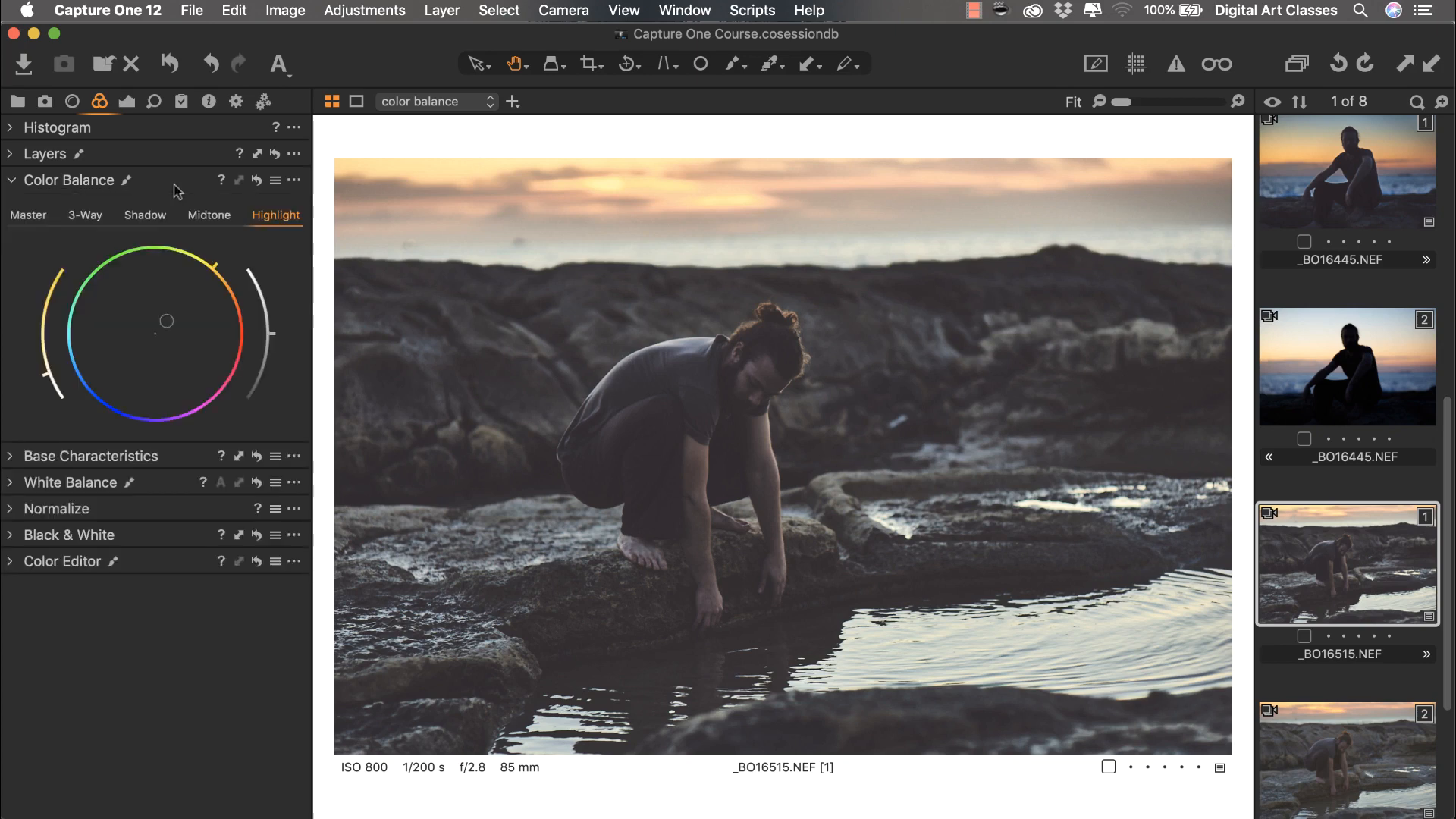
pyautogui.moveTo(174, 190); pyautogui.dragTo(493, 162)
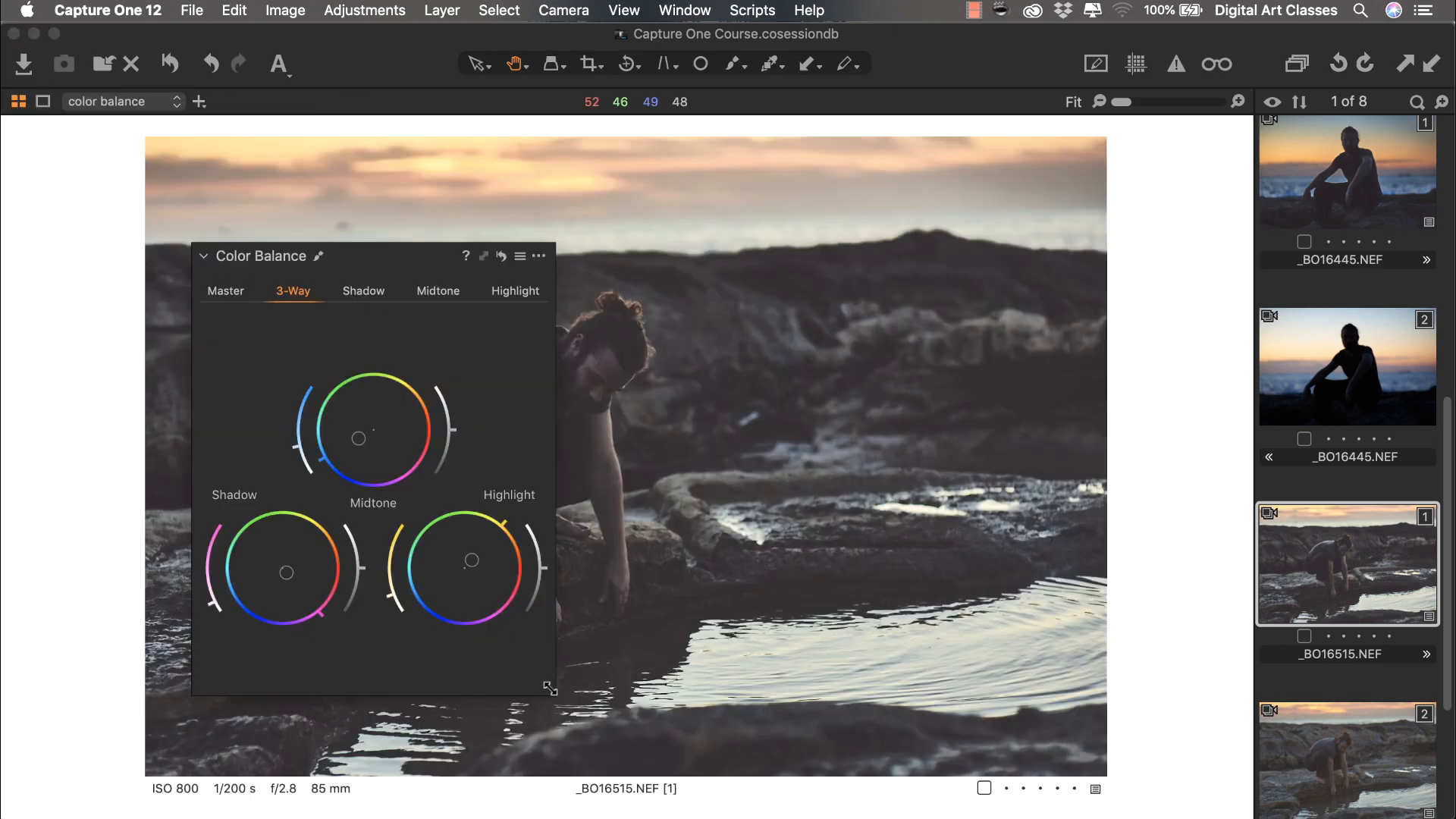
pyautogui.click(224, 295)
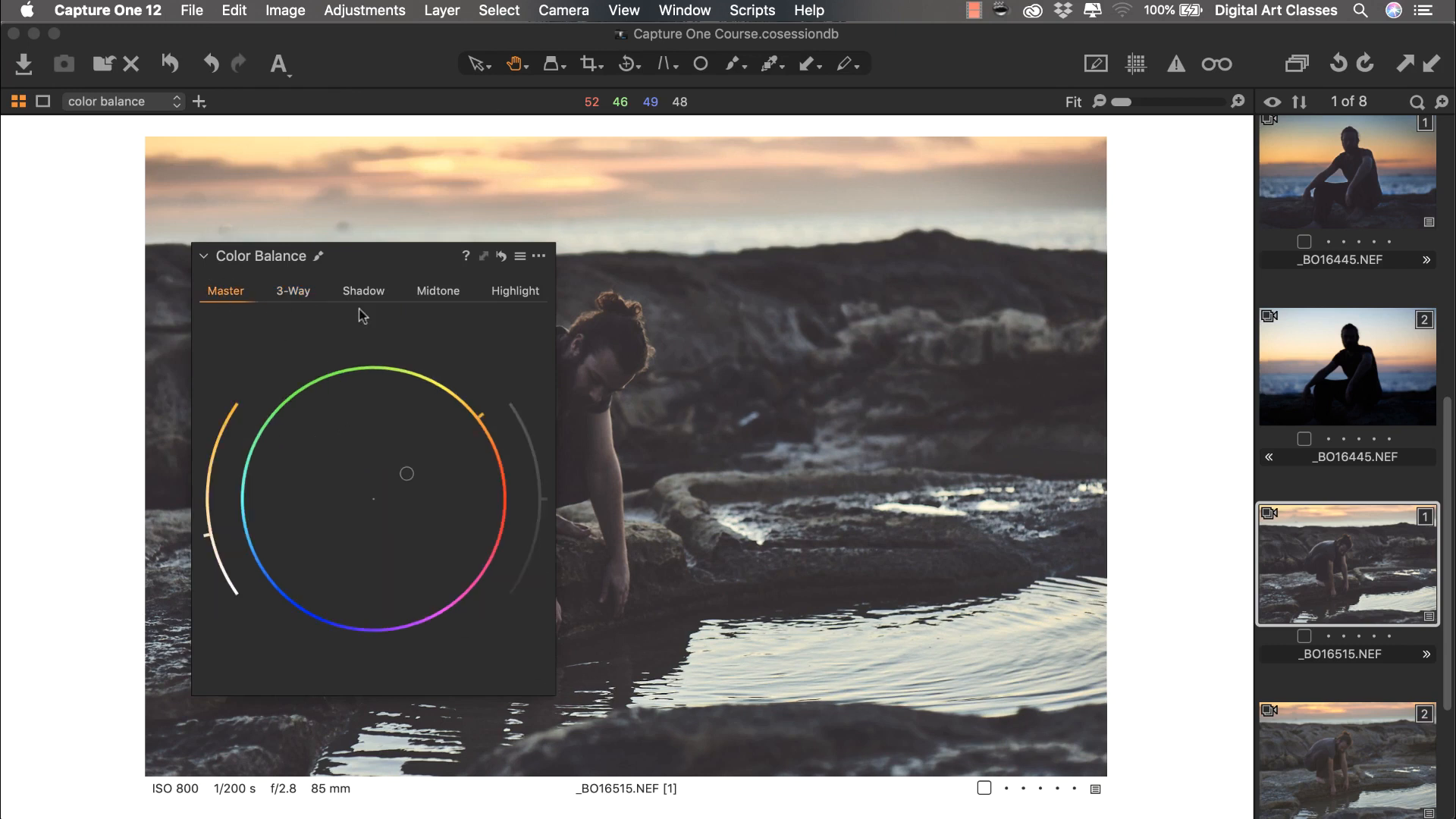
pyautogui.moveTo(468, 259); pyautogui.dragTo(487, 259)
pyautogui.moveTo(1109, 281); pyautogui.dragTo(1114, 275)
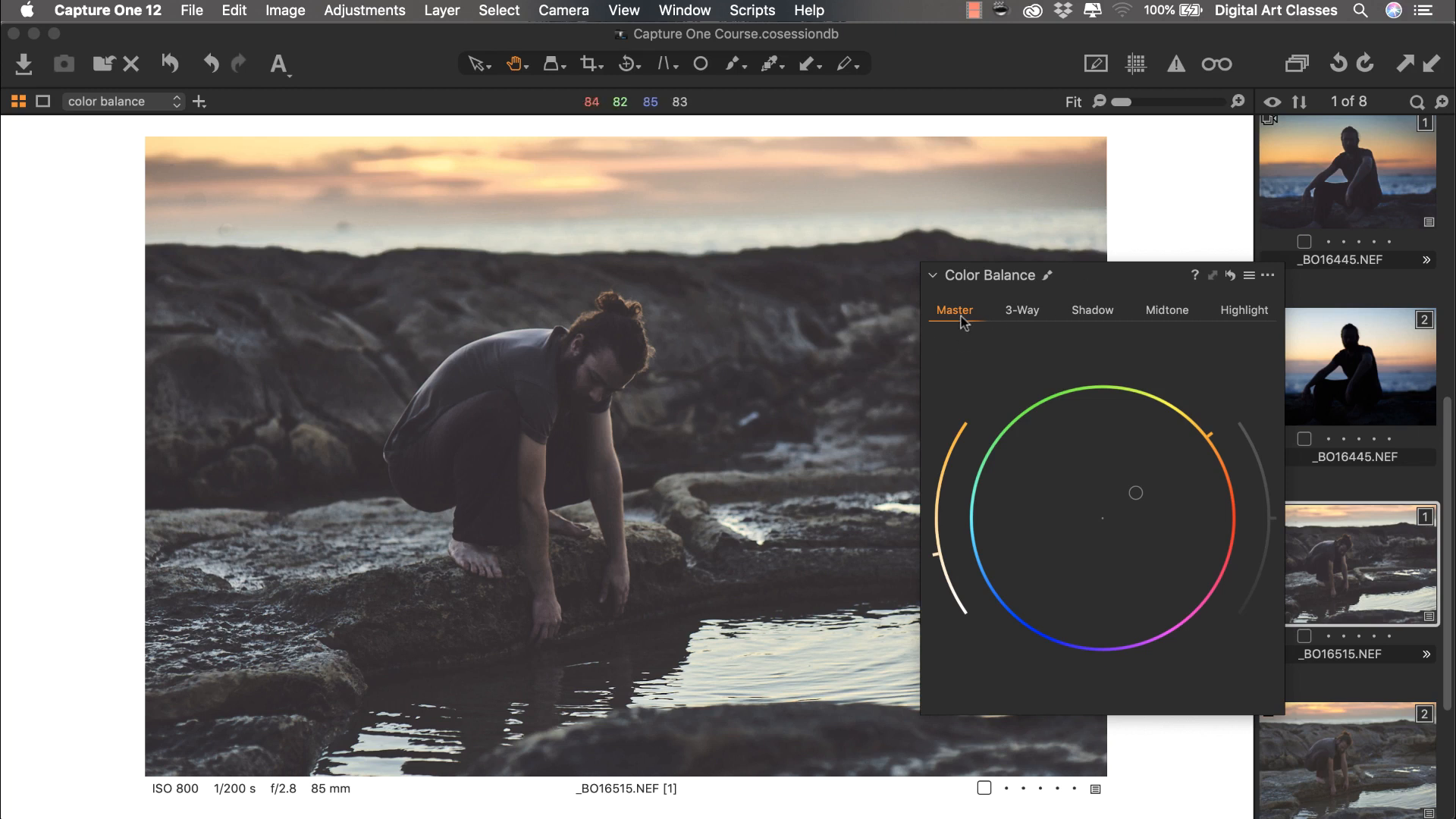
# Step: Shift the color balance layer's Master tint from orange to blue, and reset the Shadow, Midtone and Highlight wheels to neutral
pyautogui.moveTo(1135, 495)
pyautogui.mouseDown()
pyautogui.moveTo(1108, 524)
pyautogui.moveTo(1064, 524)
pyautogui.mouseUp()
pyautogui.moveTo(980, 559)
pyautogui.mouseDown()
pyautogui.moveTo(943, 567)
pyautogui.moveTo(917, 545)
pyautogui.mouseUp()
pyautogui.click(1096, 313)
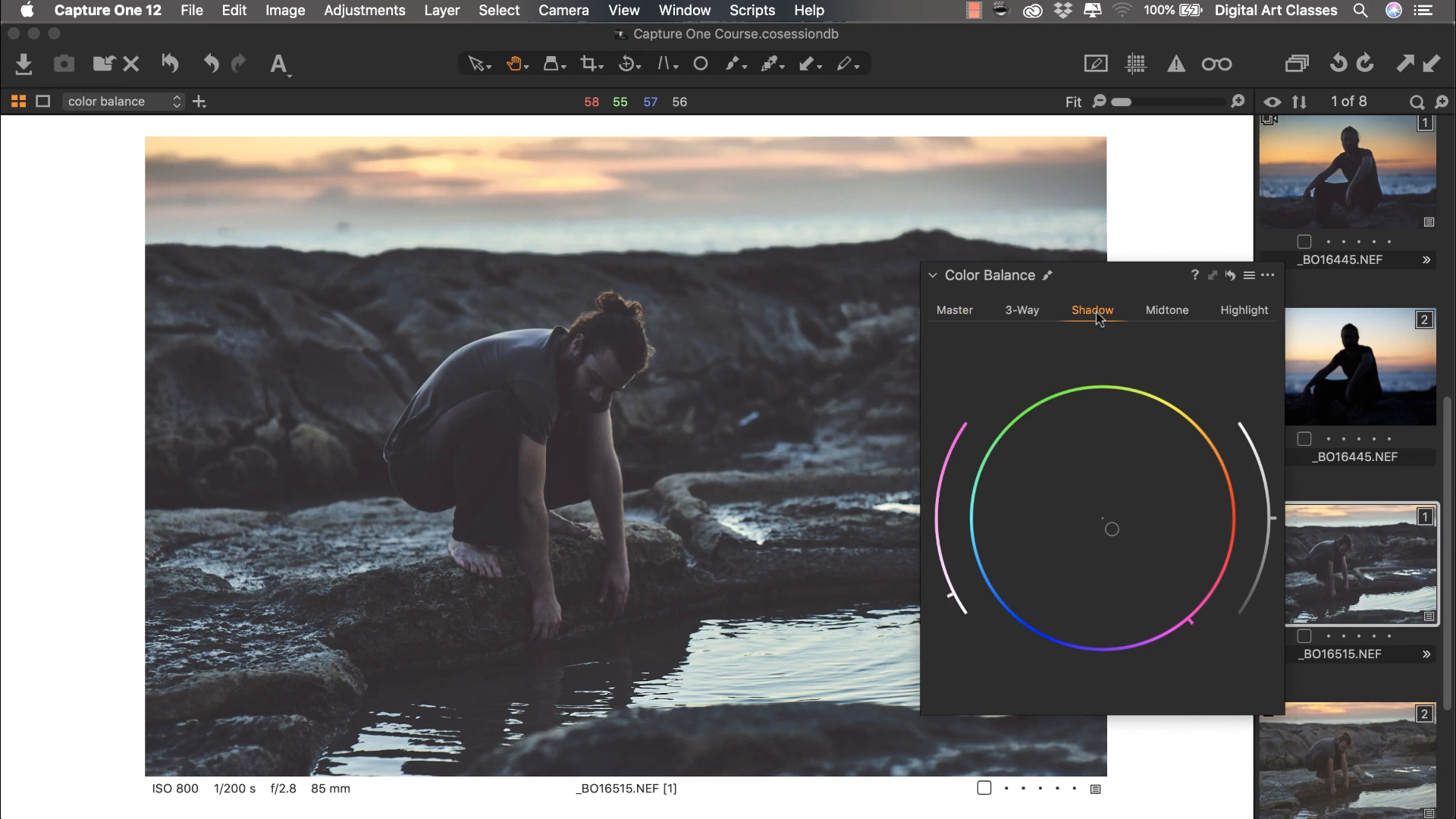
pyautogui.doubleClick(1113, 529)
pyautogui.click(1174, 312)
pyautogui.doubleClick(1073, 532)
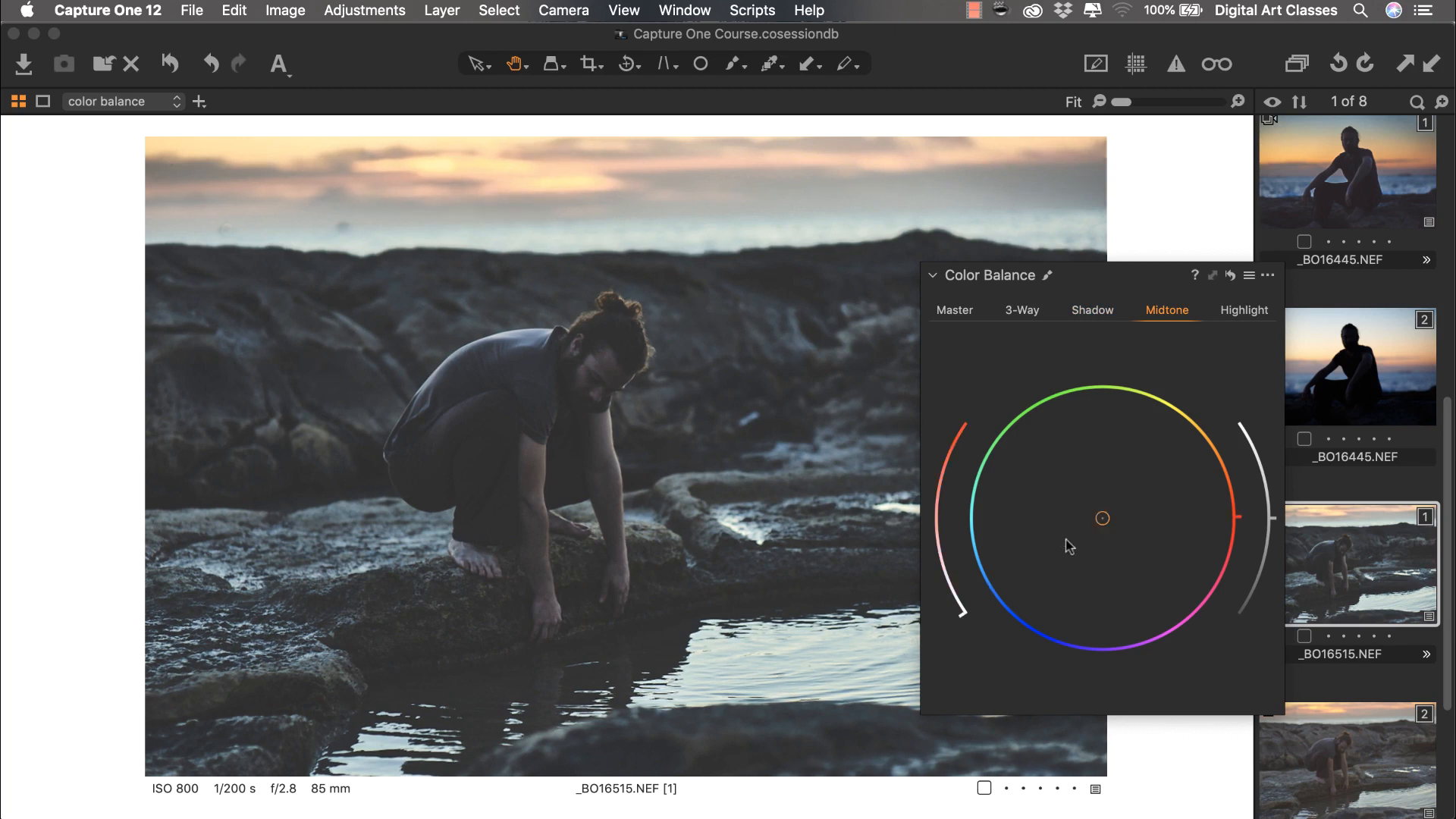
pyautogui.click(1244, 308)
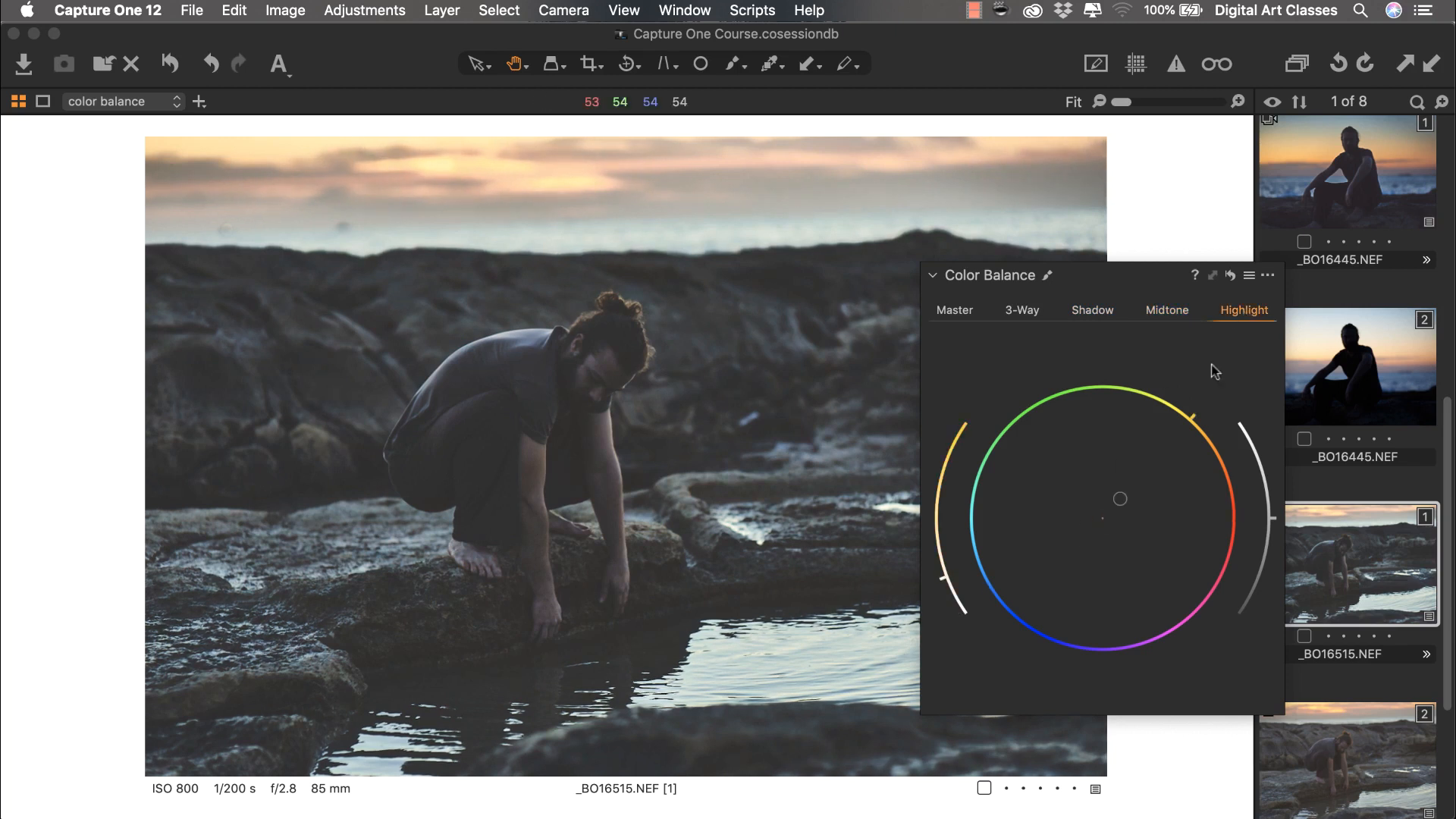
pyautogui.doubleClick(1126, 497)
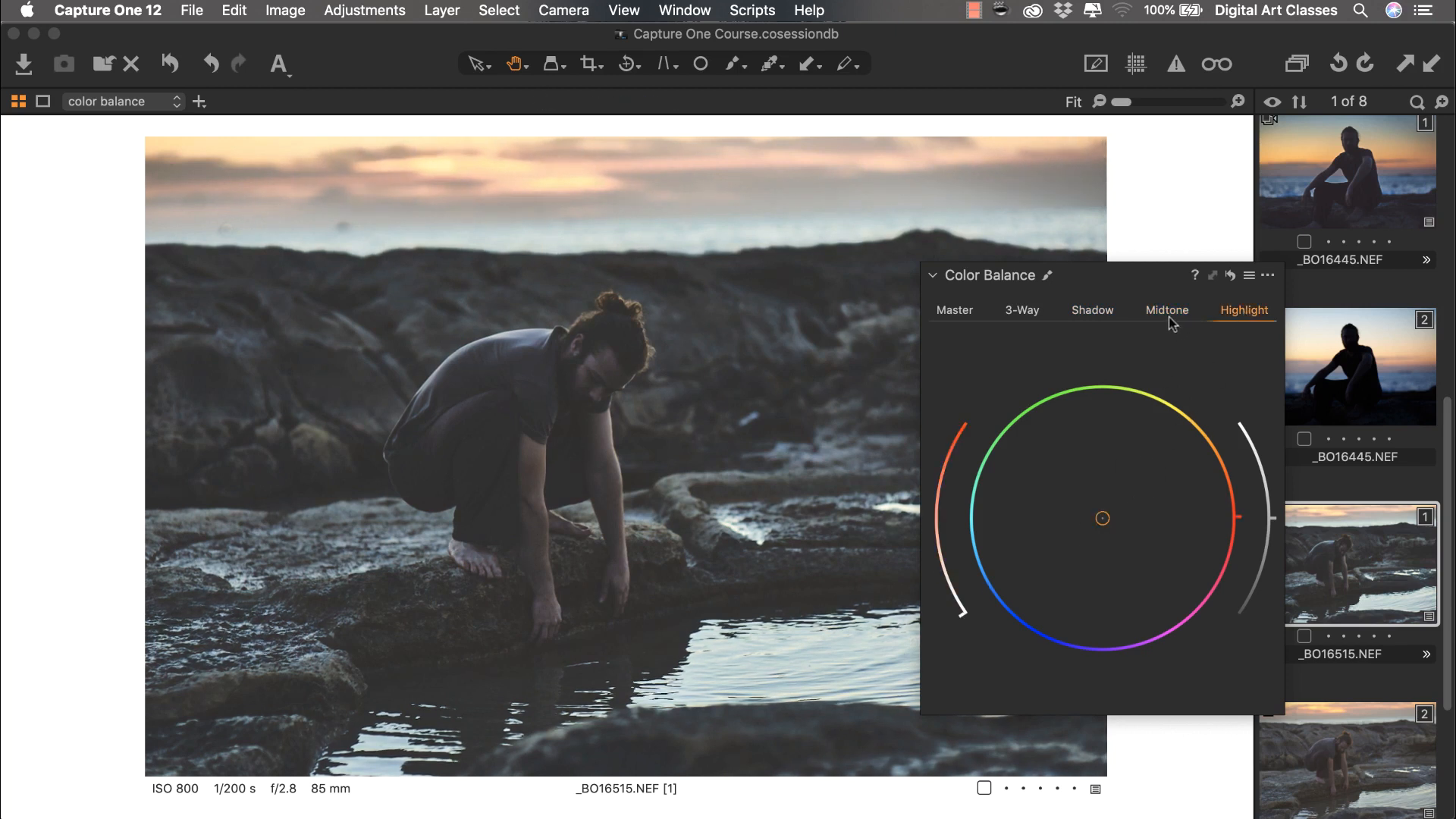
# Step: Fine-tune the Master wheel's hue slightly further toward blue
pyautogui.click(1093, 312)
pyautogui.click(953, 315)
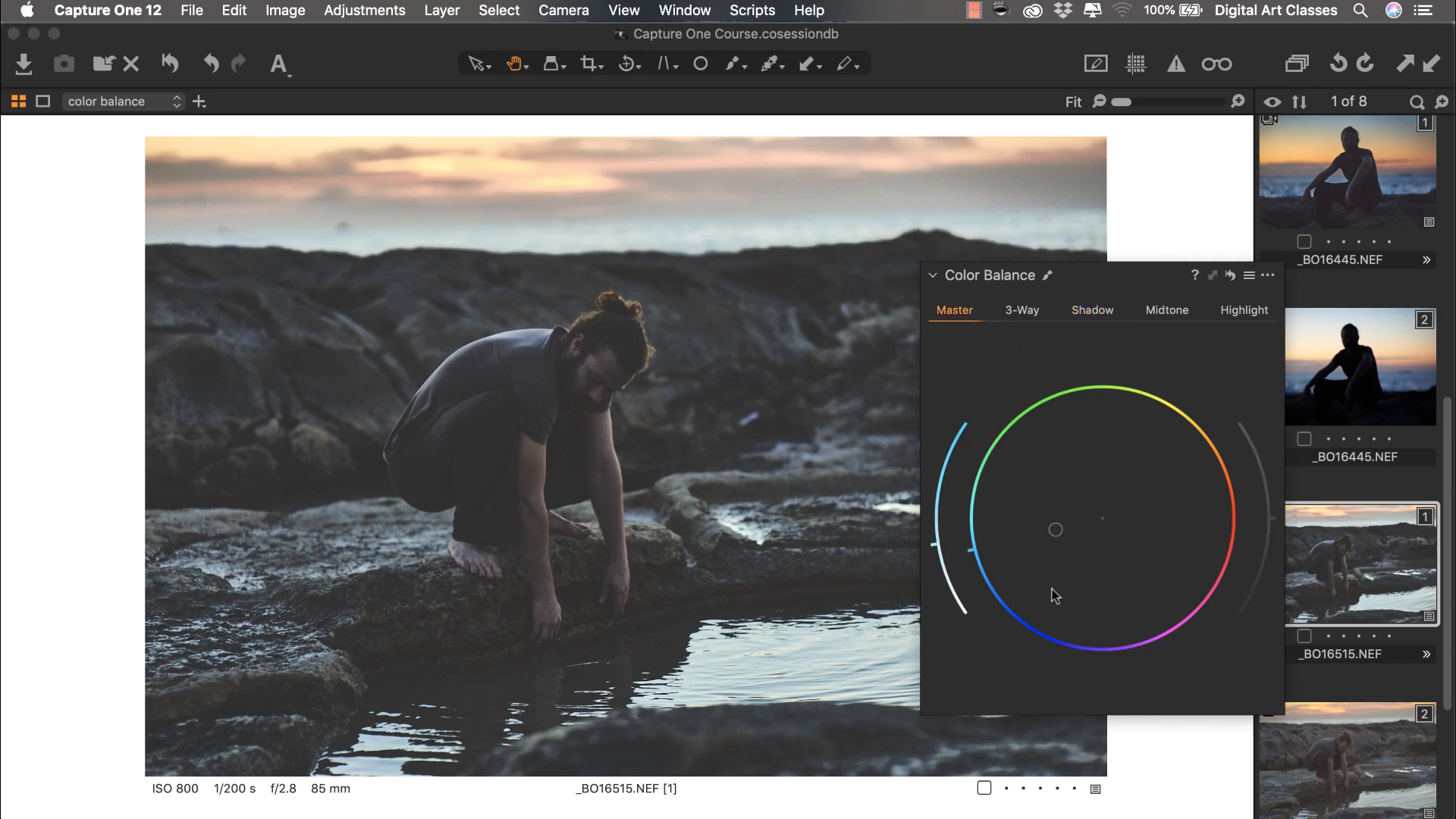
pyautogui.moveTo(970, 552); pyautogui.dragTo(970, 551)
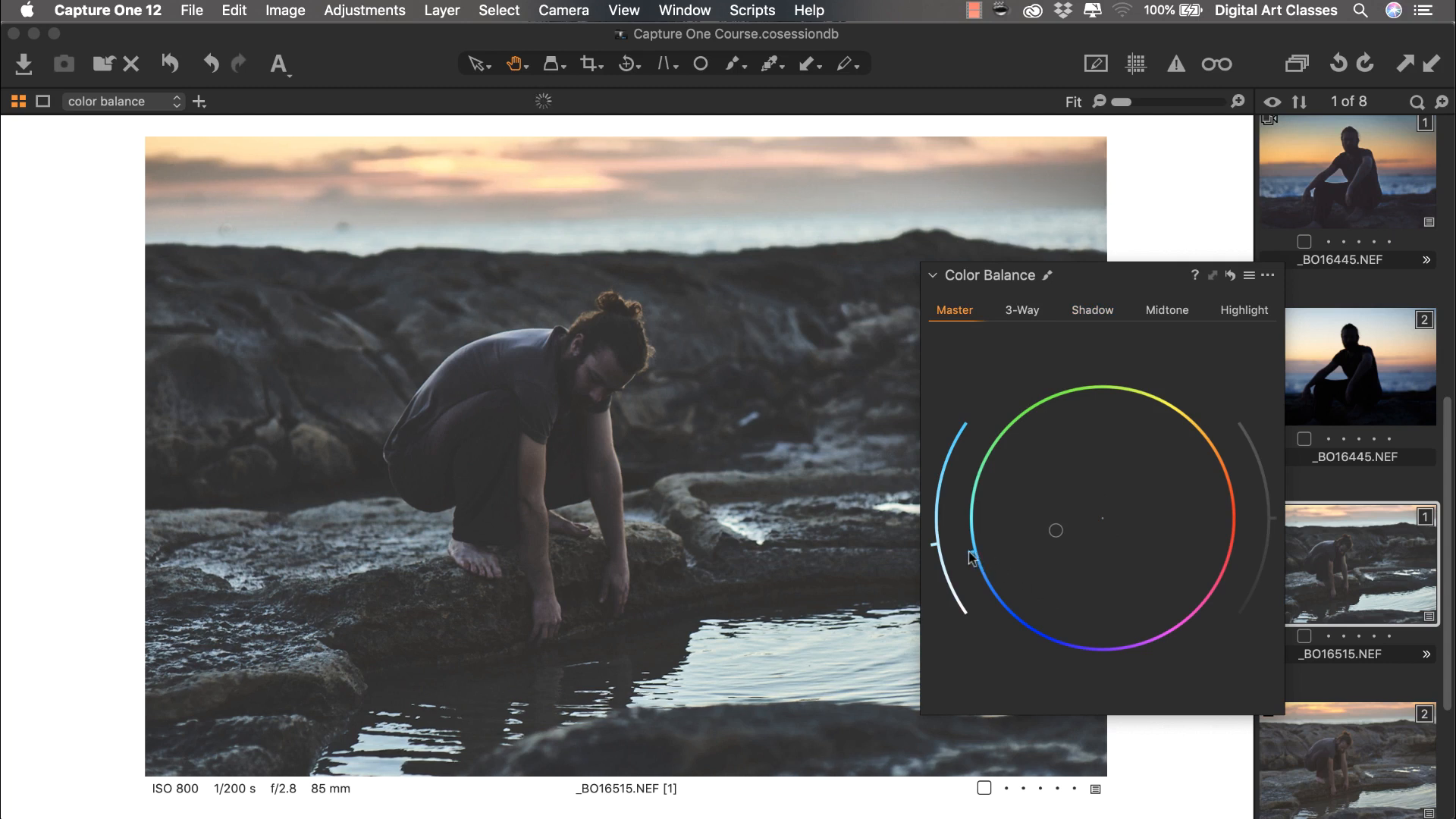
# Step: Tint the midtones blue in Color Balance, then refine their hue and slightly lower their saturation
pyautogui.click(1096, 311)
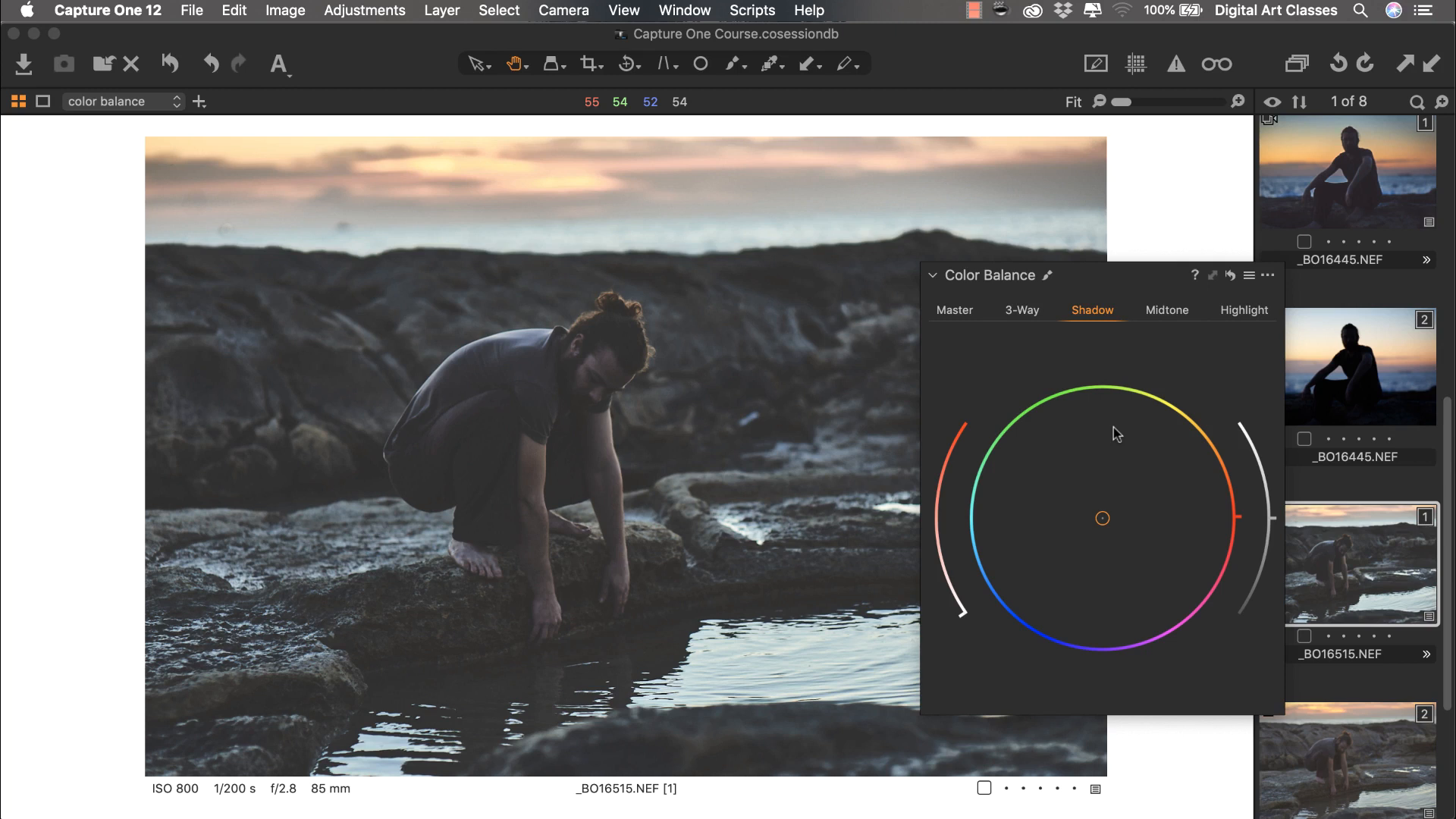
pyautogui.click(1165, 313)
pyautogui.moveTo(1102, 518); pyautogui.dragTo(1048, 539)
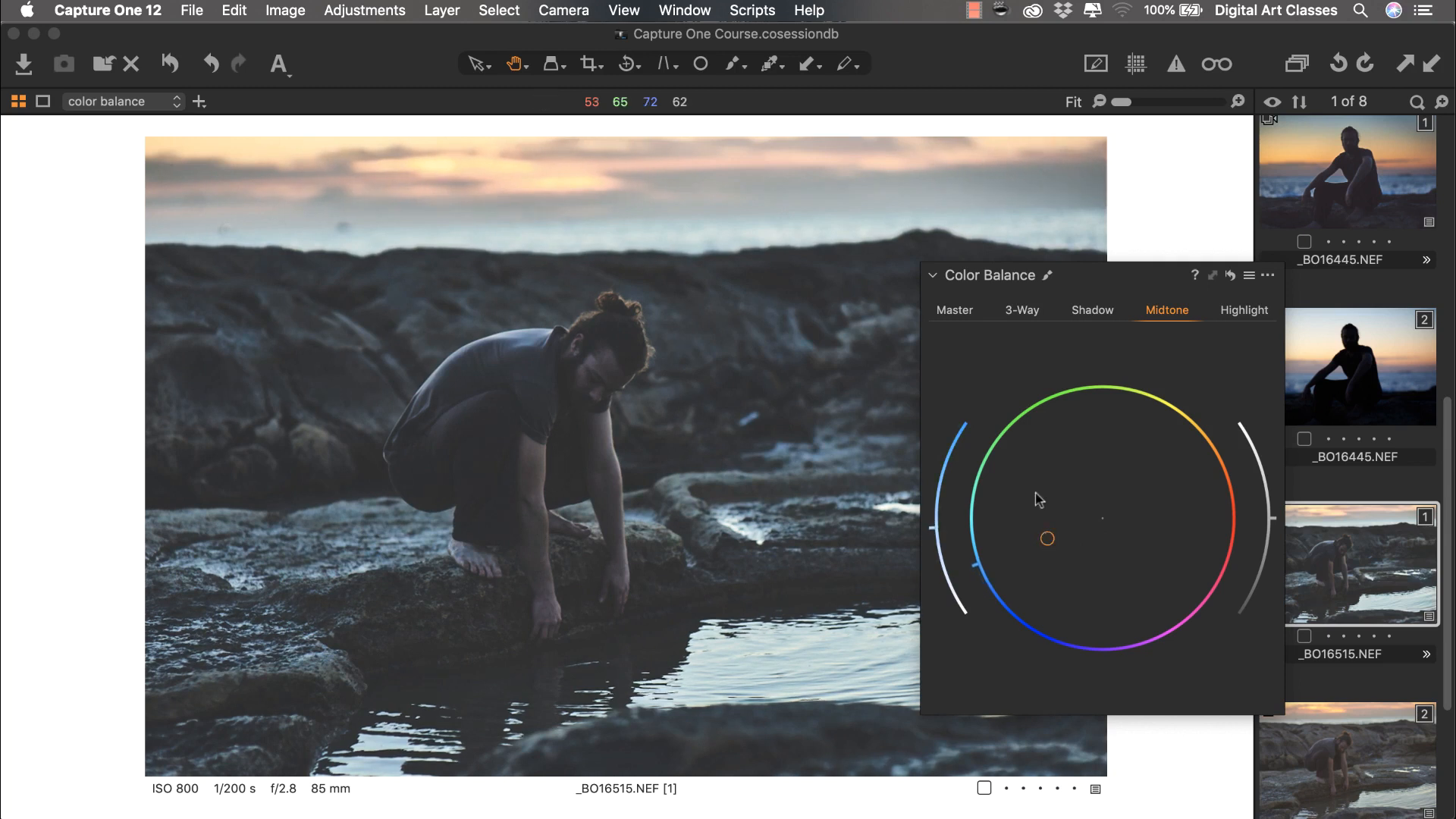
pyautogui.click(966, 313)
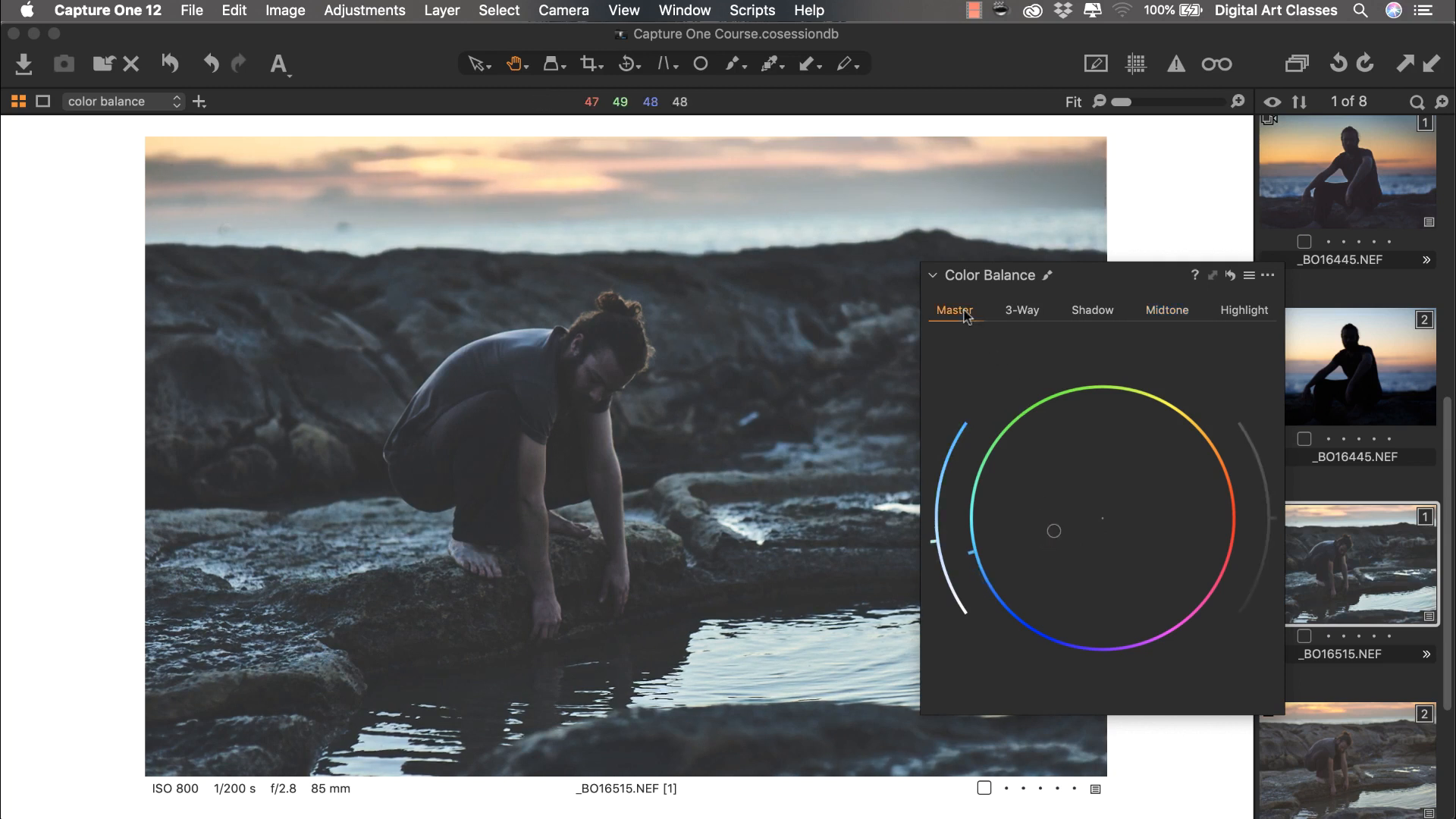
pyautogui.click(1177, 314)
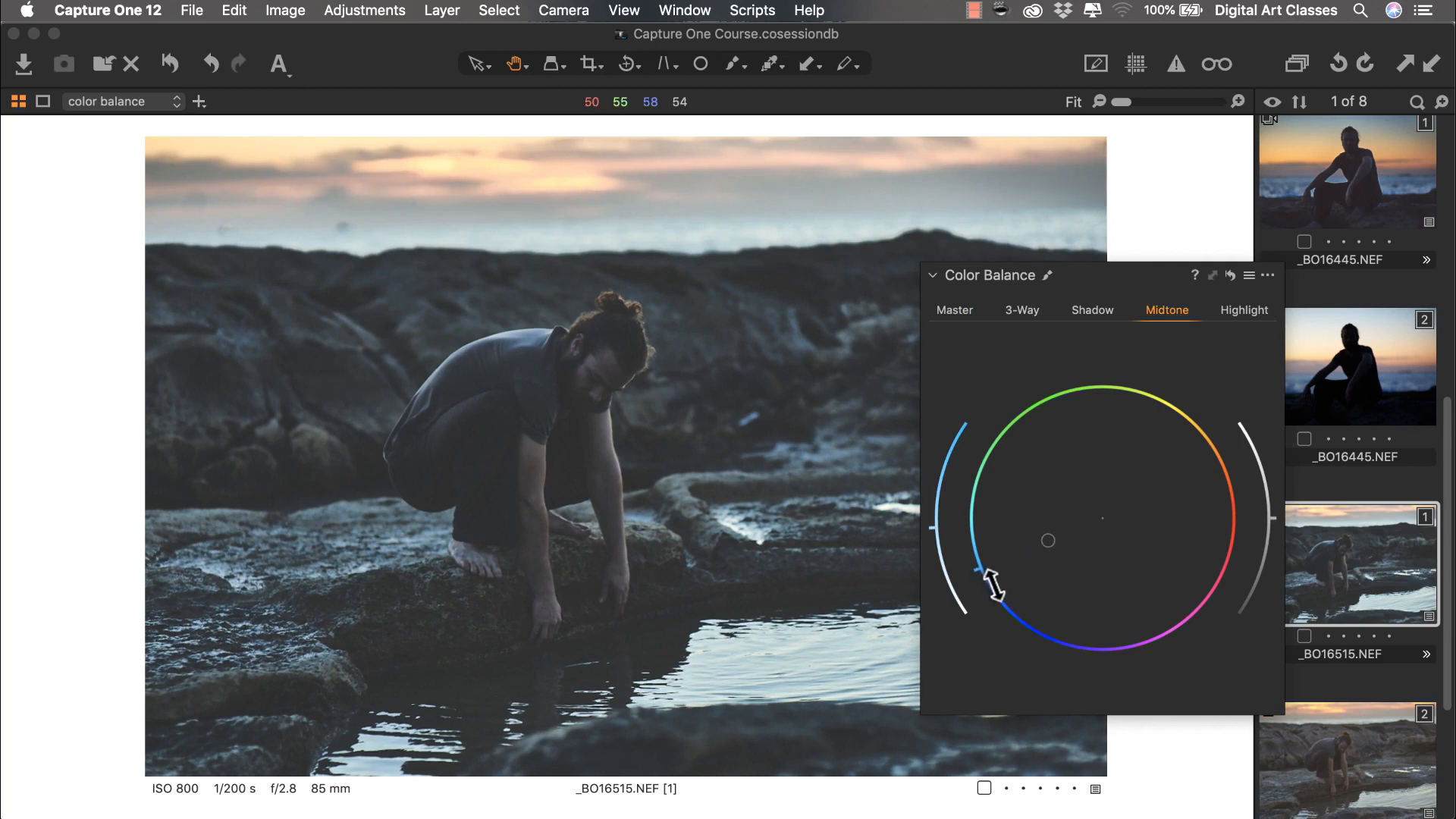
pyautogui.moveTo(994, 586); pyautogui.dragTo(995, 589)
pyautogui.moveTo(949, 543)
pyautogui.mouseDown()
pyautogui.moveTo(950, 529)
pyautogui.moveTo(949, 549)
pyautogui.mouseUp()
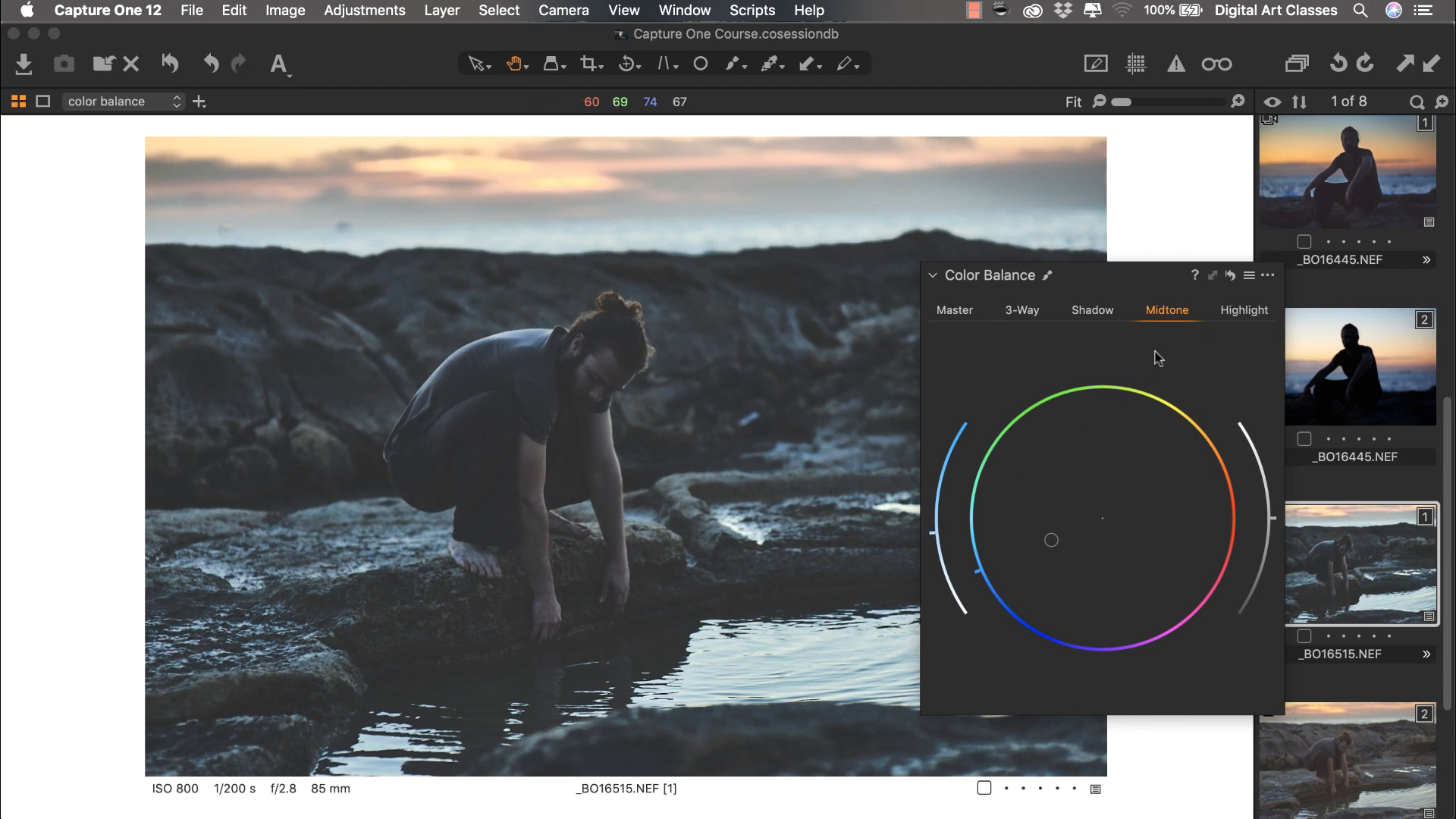
# Step: Give the highlights a light cyan tint in Color Balance and nudge its hue slightly toward blue
pyautogui.click(1249, 314)
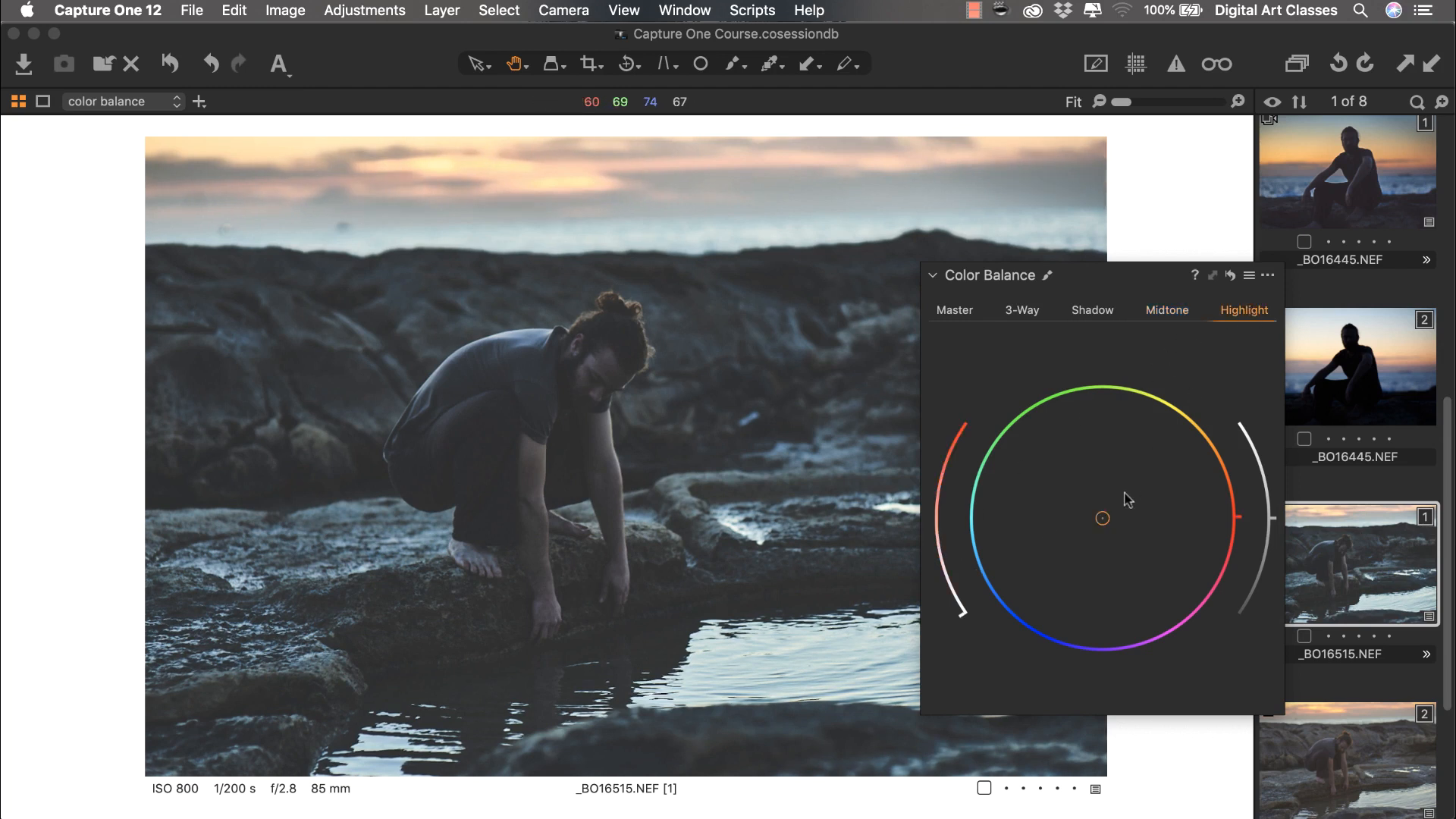
pyautogui.moveTo(1103, 518)
pyautogui.mouseDown()
pyautogui.moveTo(1061, 512)
pyautogui.moveTo(1072, 517)
pyautogui.mouseUp()
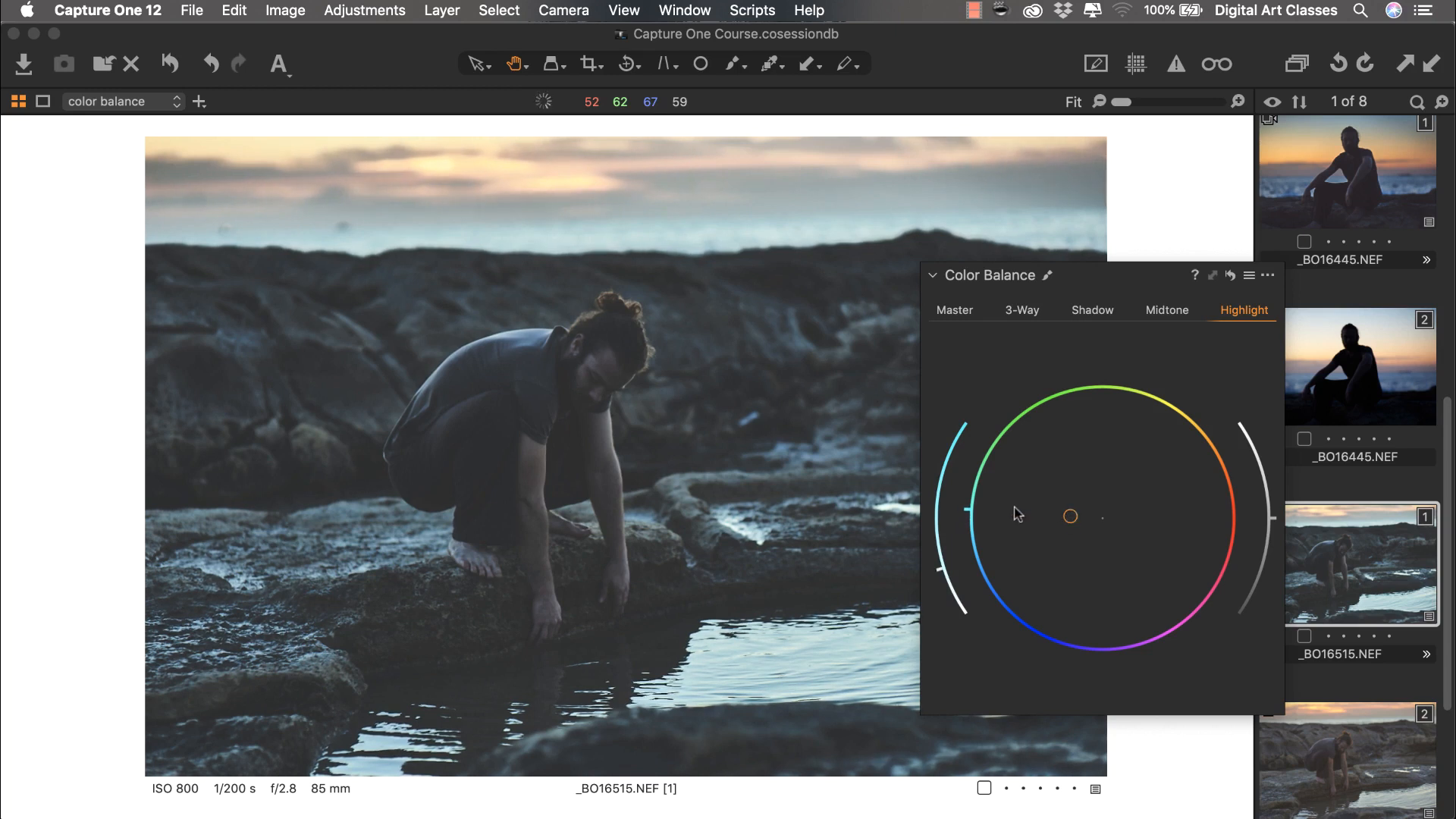
pyautogui.moveTo(987, 532); pyautogui.dragTo(991, 537)
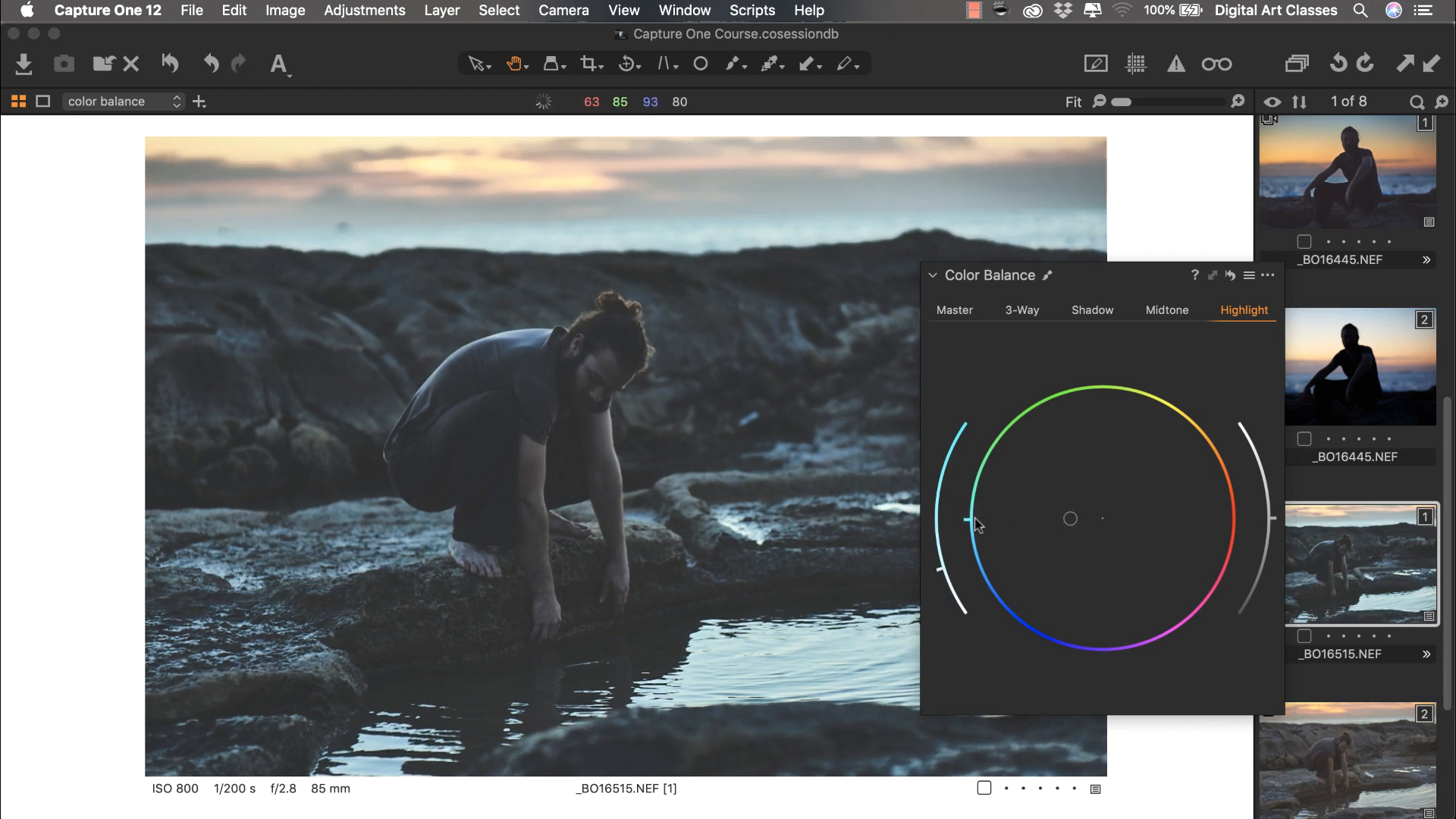
# Step: Review the Color Balance wheels and add a slight magenta tint to the shadows
pyautogui.click(1100, 310)
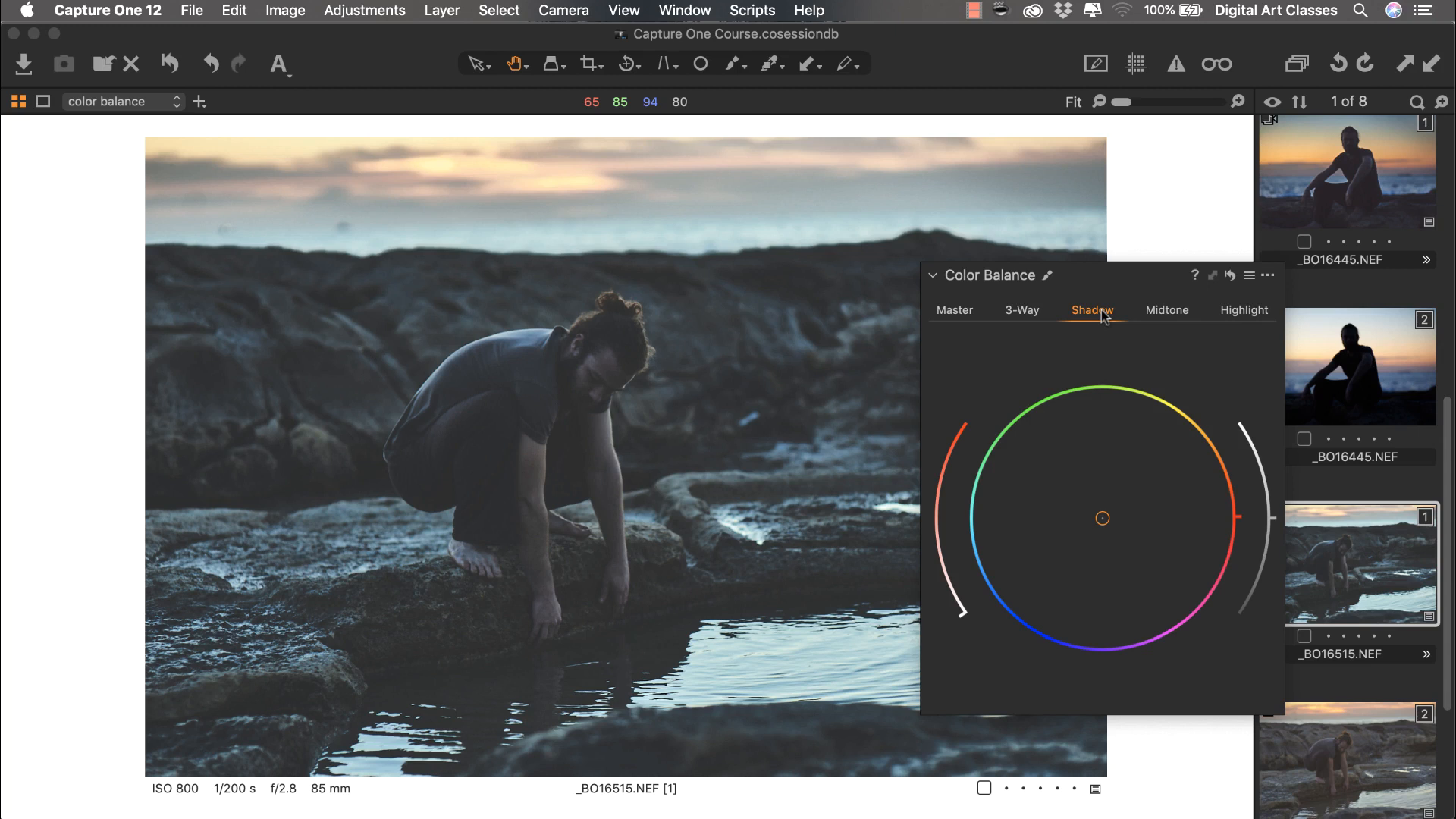
pyautogui.click(954, 311)
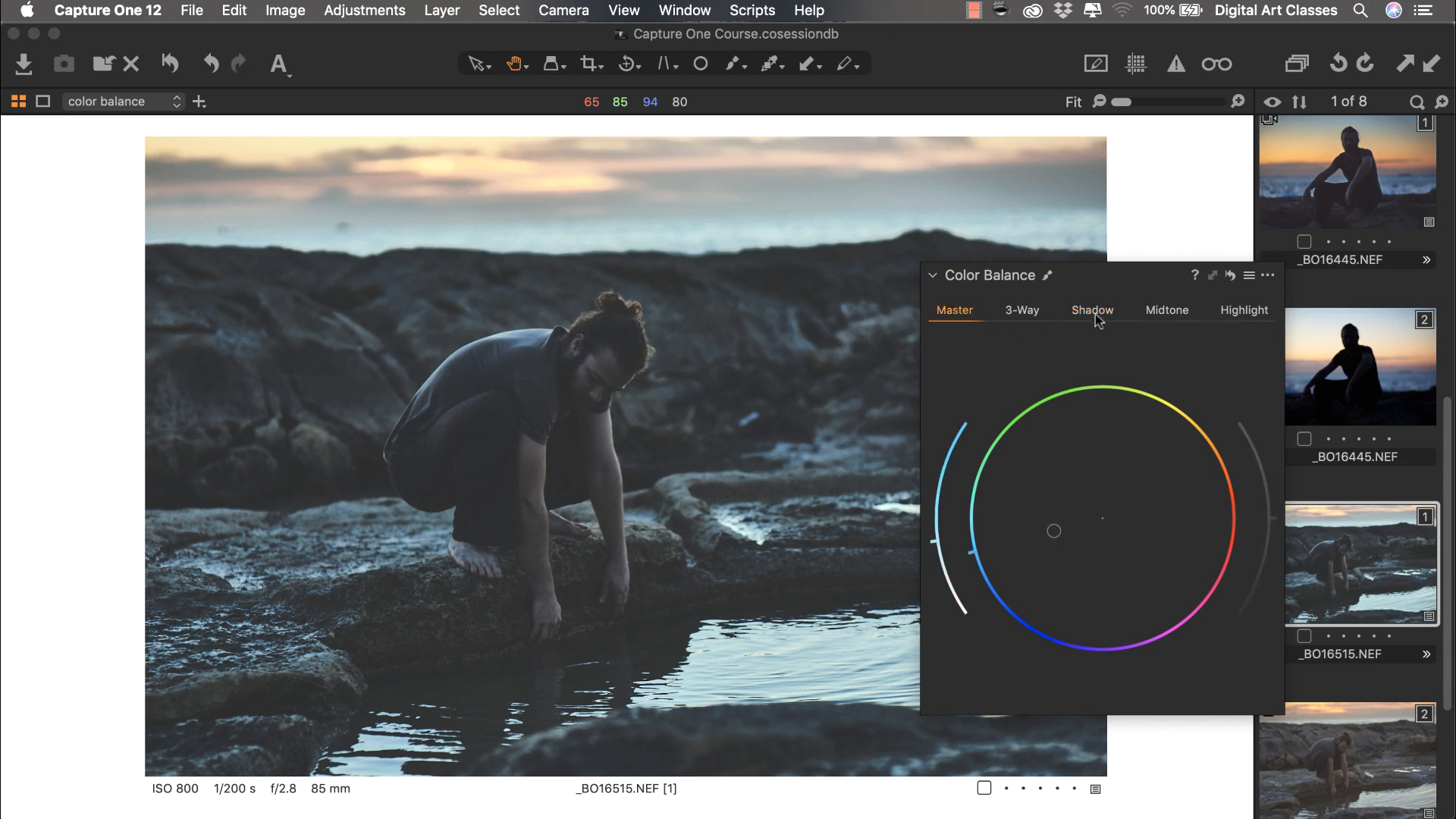
pyautogui.click(1157, 311)
pyautogui.click(1248, 311)
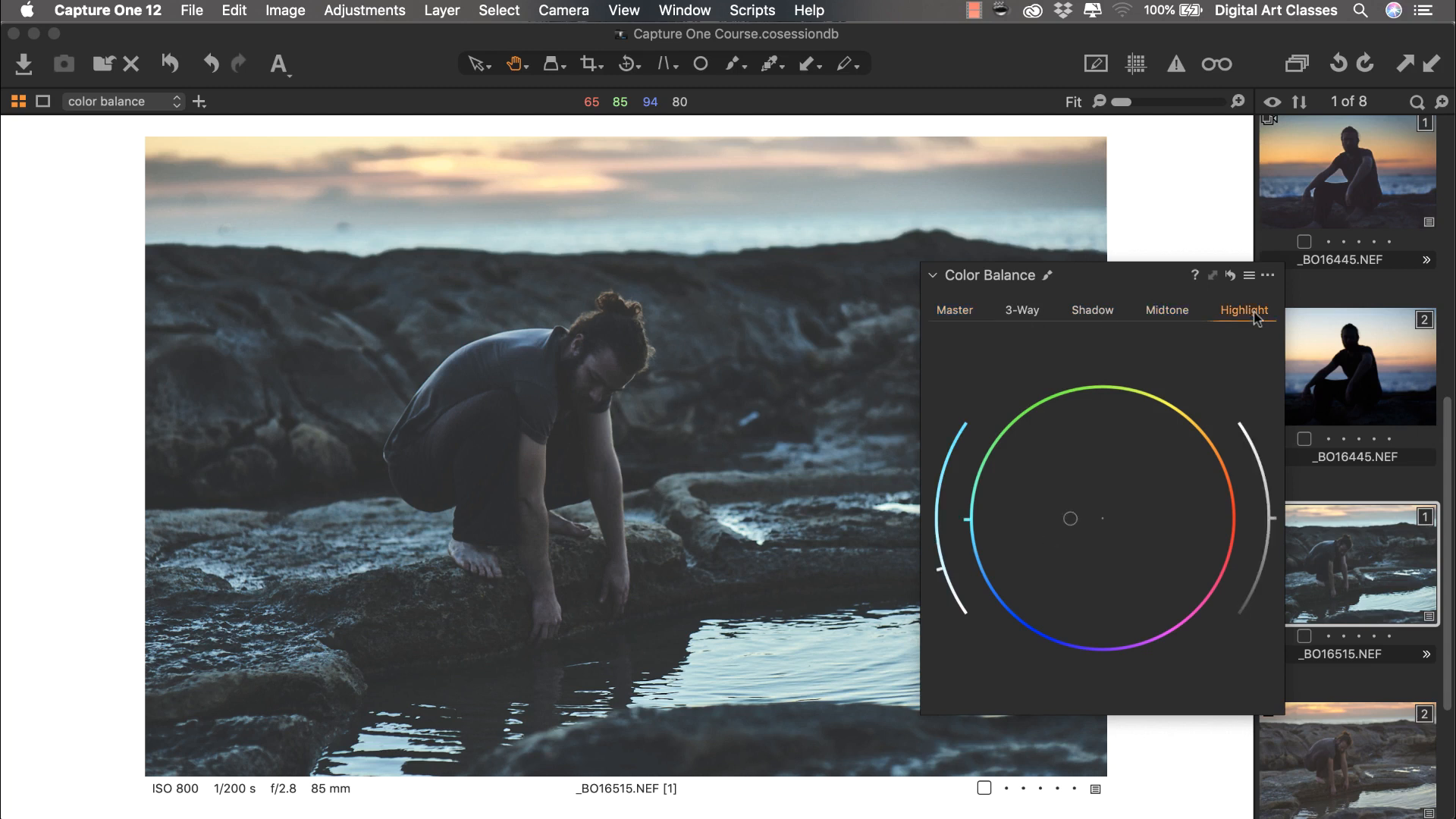
pyautogui.click(1095, 317)
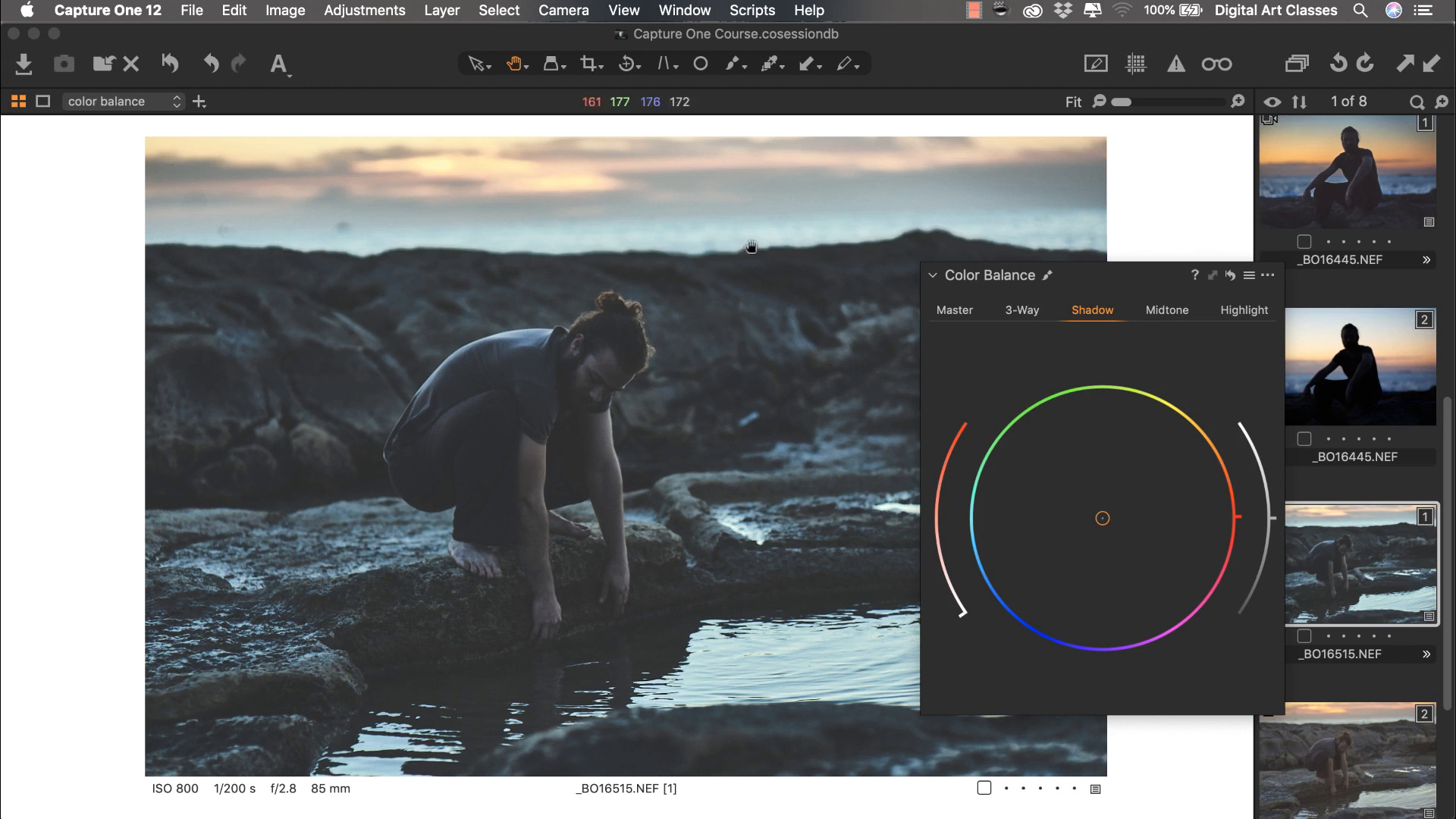
pyautogui.moveTo(1103, 518); pyautogui.dragTo(1115, 536)
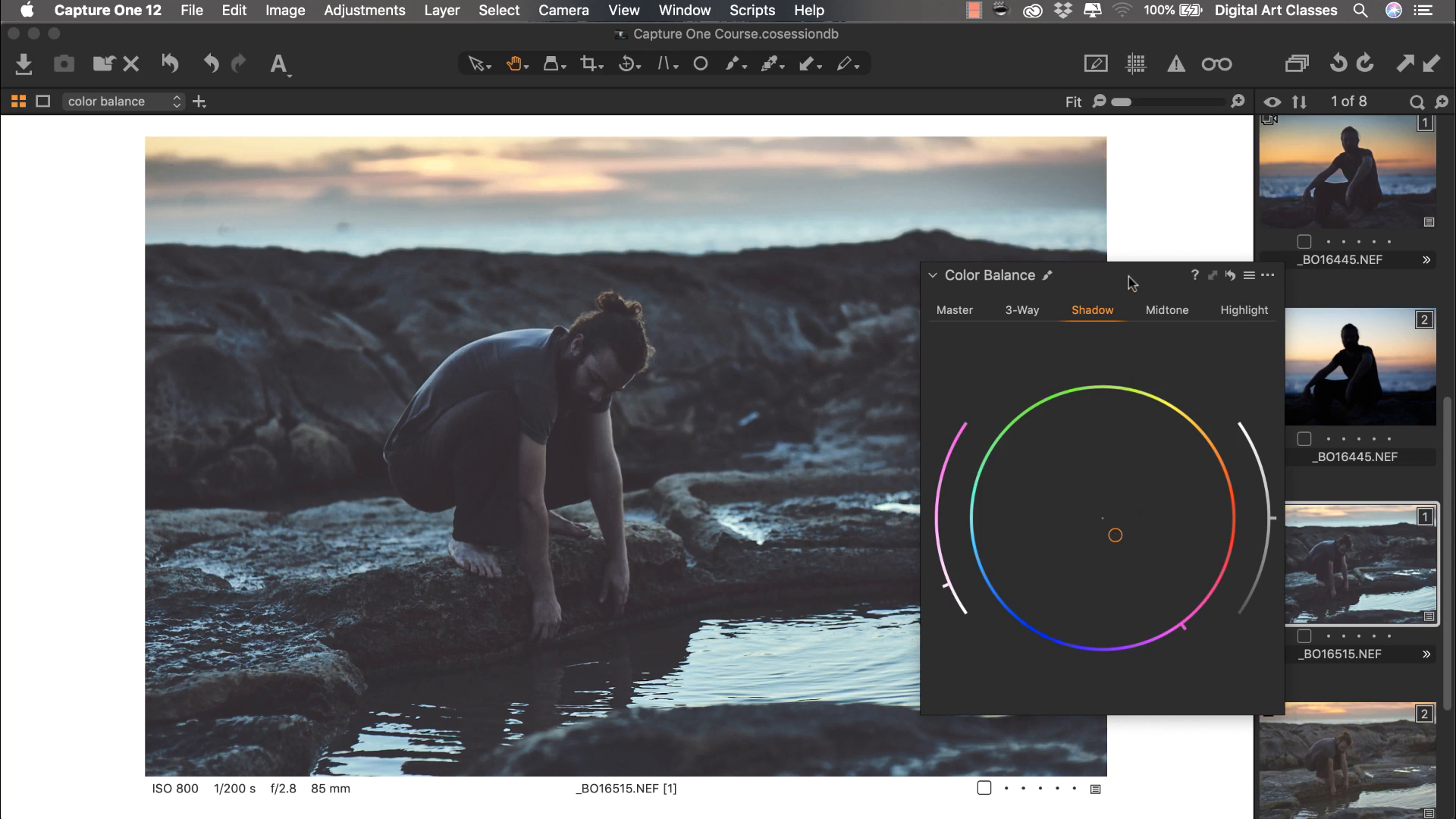
# Step: Show the tool panels again and dock the floating Color Balance tool among the color tools below Normalize
pyautogui.moveTo(1128, 276); pyautogui.dragTo(1097, 276)
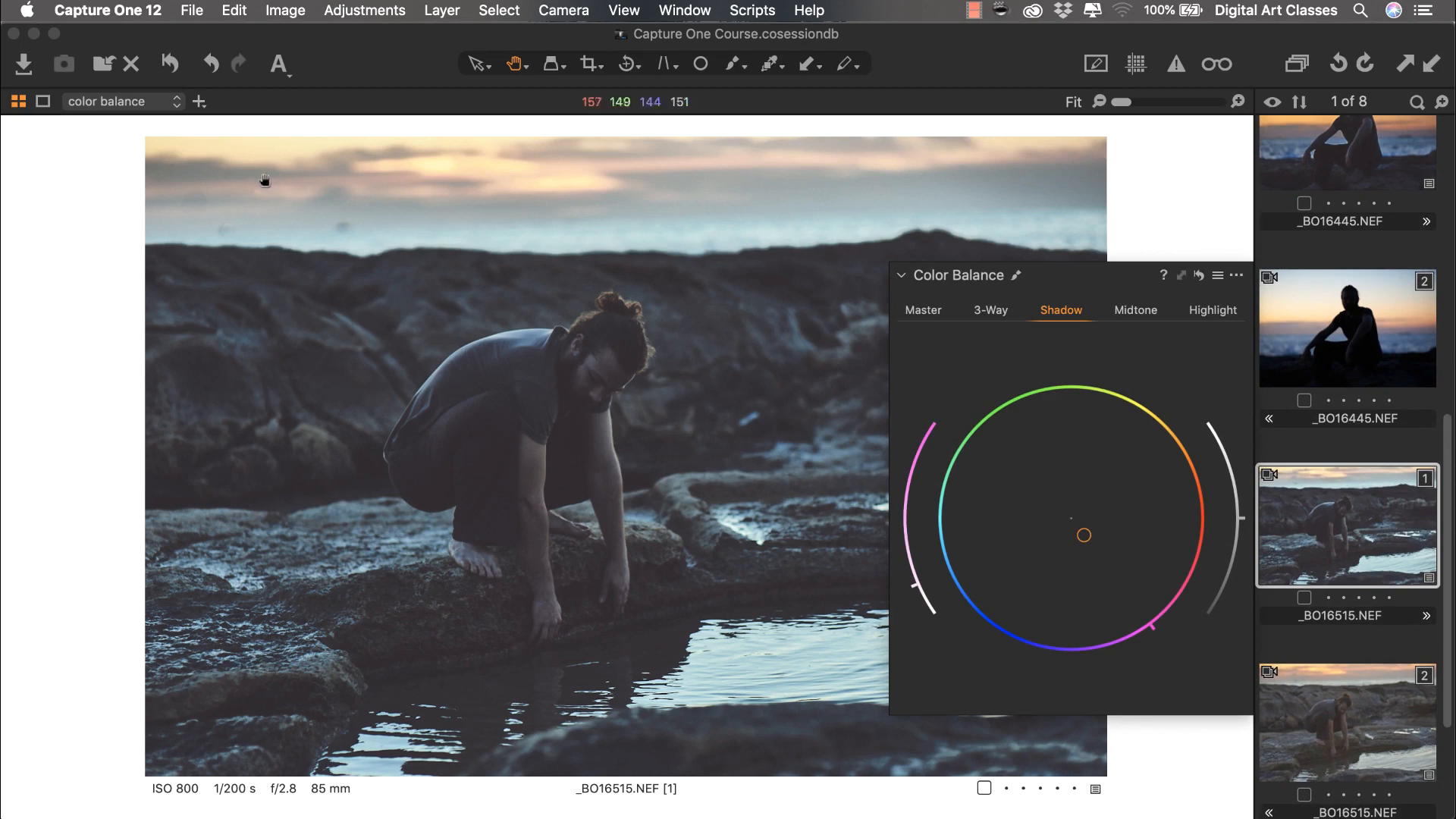
pyautogui.press('super+t')
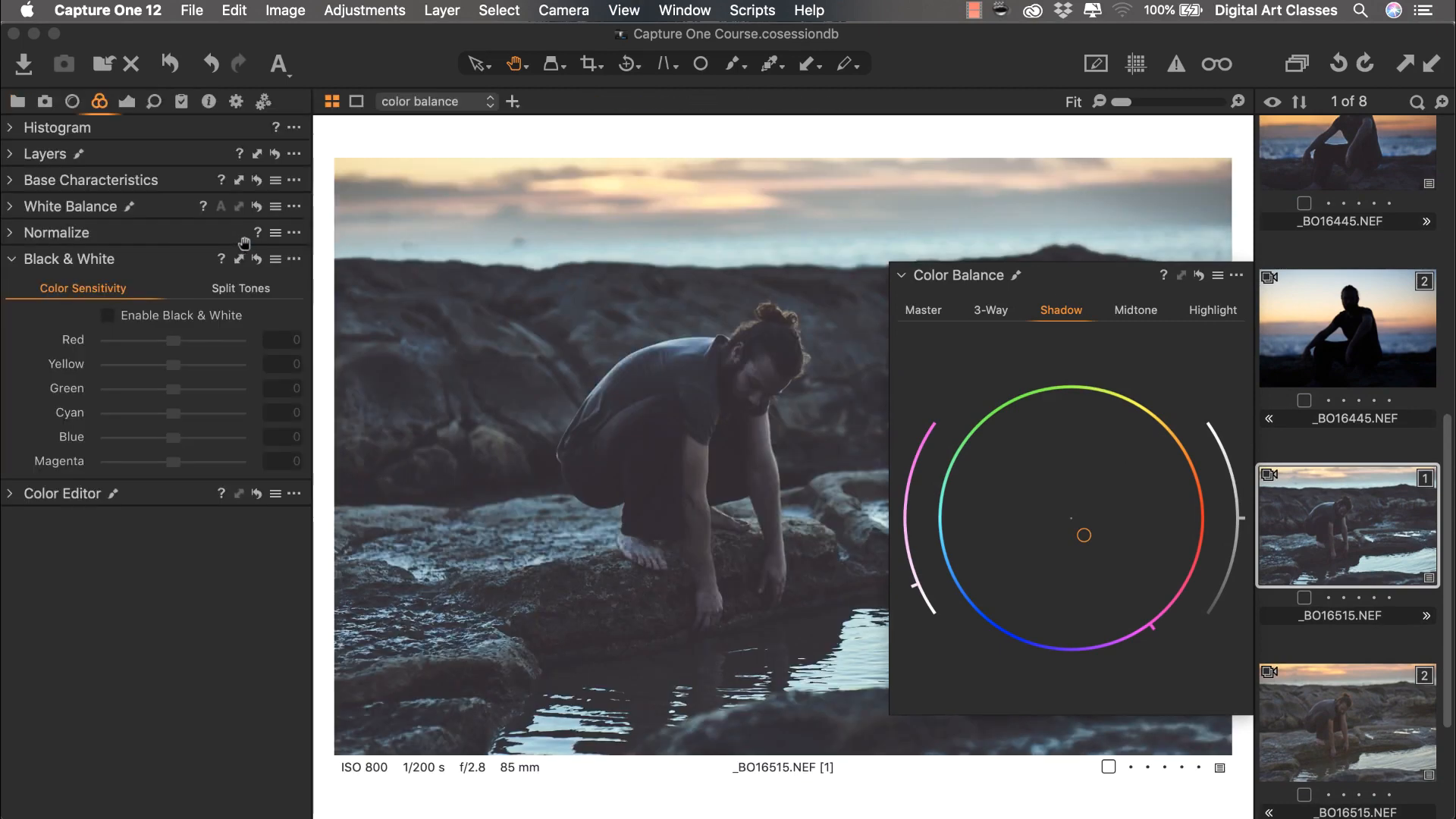
pyautogui.moveTo(1084, 281); pyautogui.dragTo(135, 318)
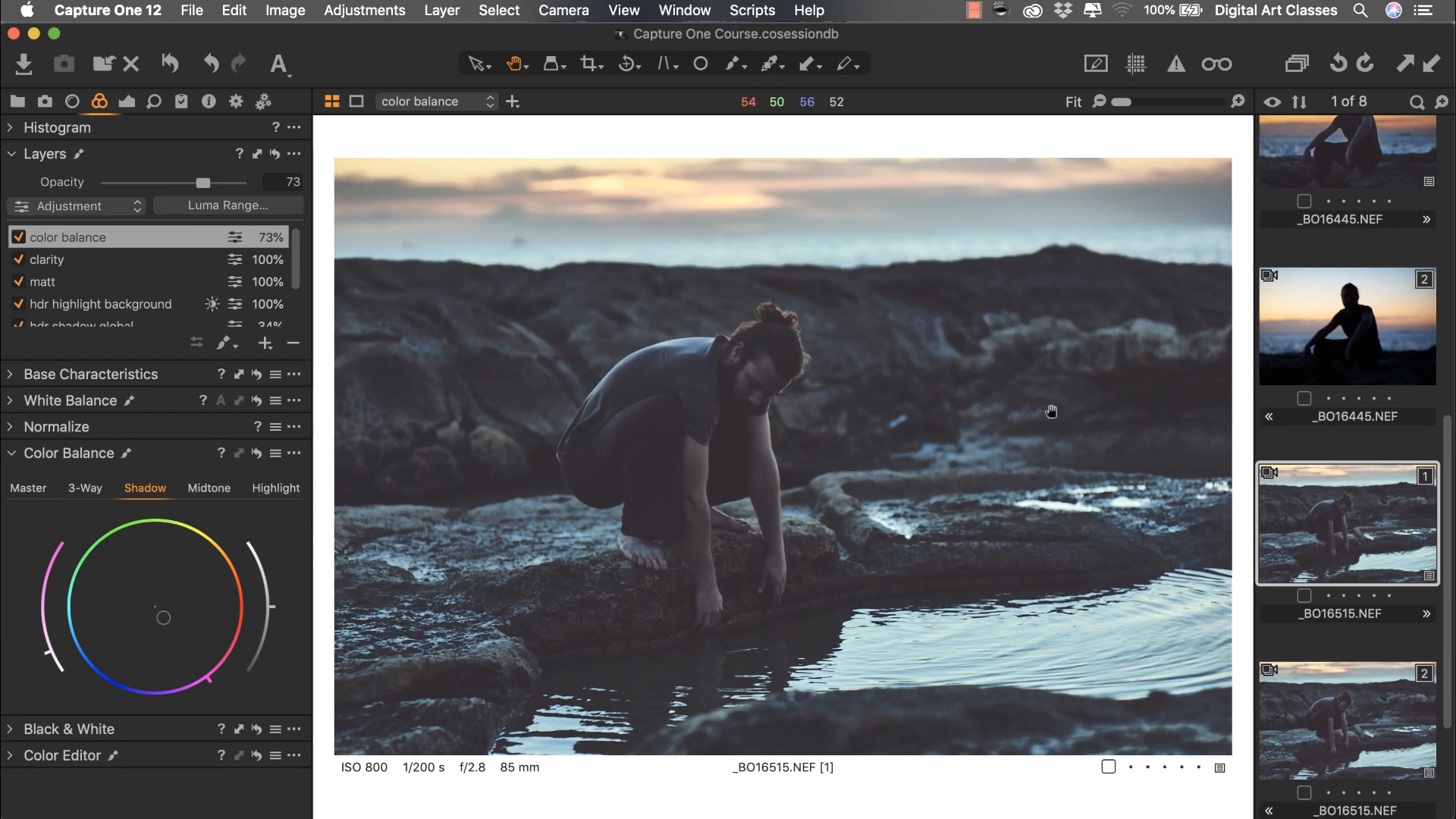
# Step: Create a new ungraded variant of _BO16515.NEF for comparison
pyautogui.rightClick(1321, 524)
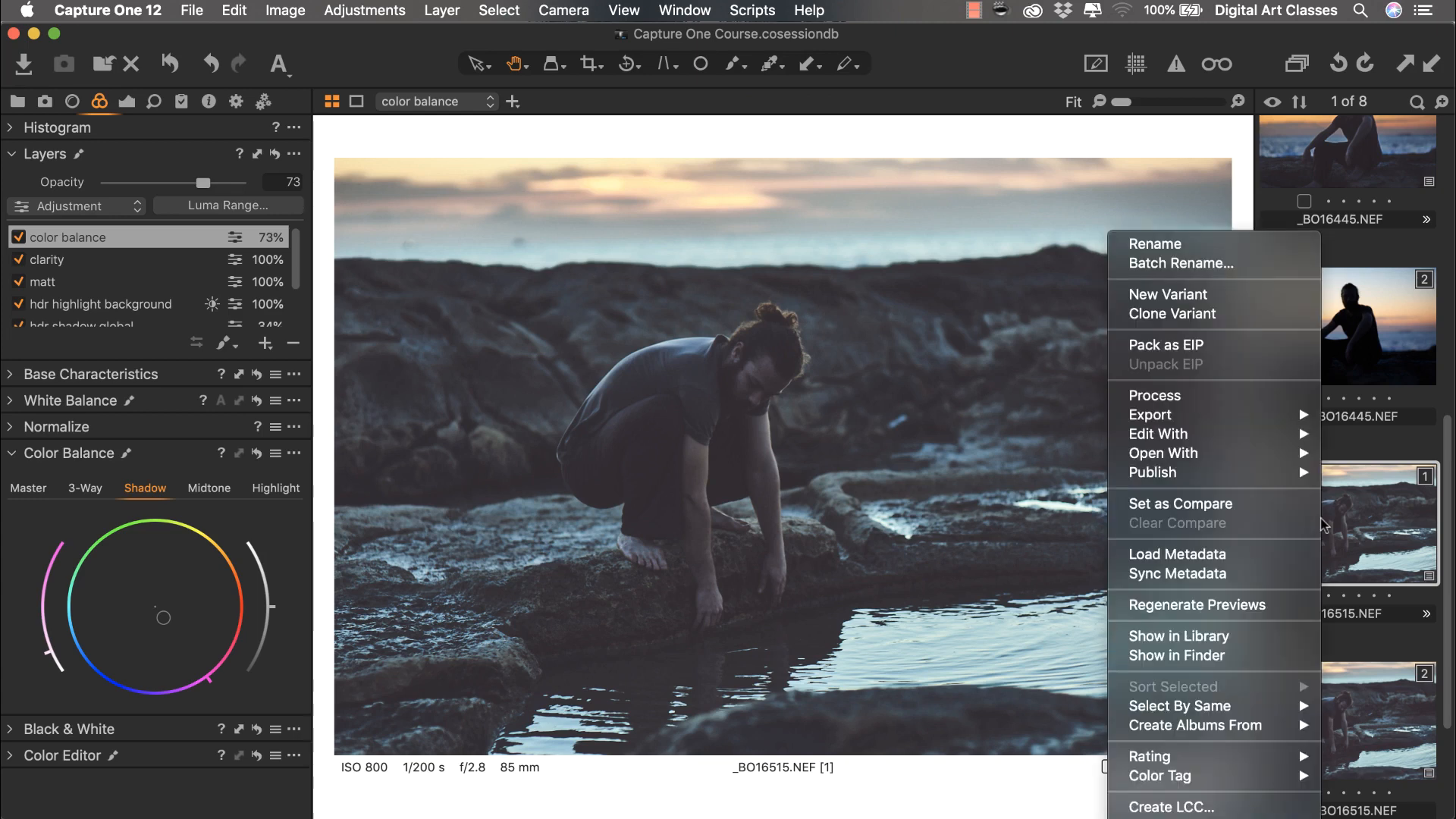
pyautogui.click(1222, 295)
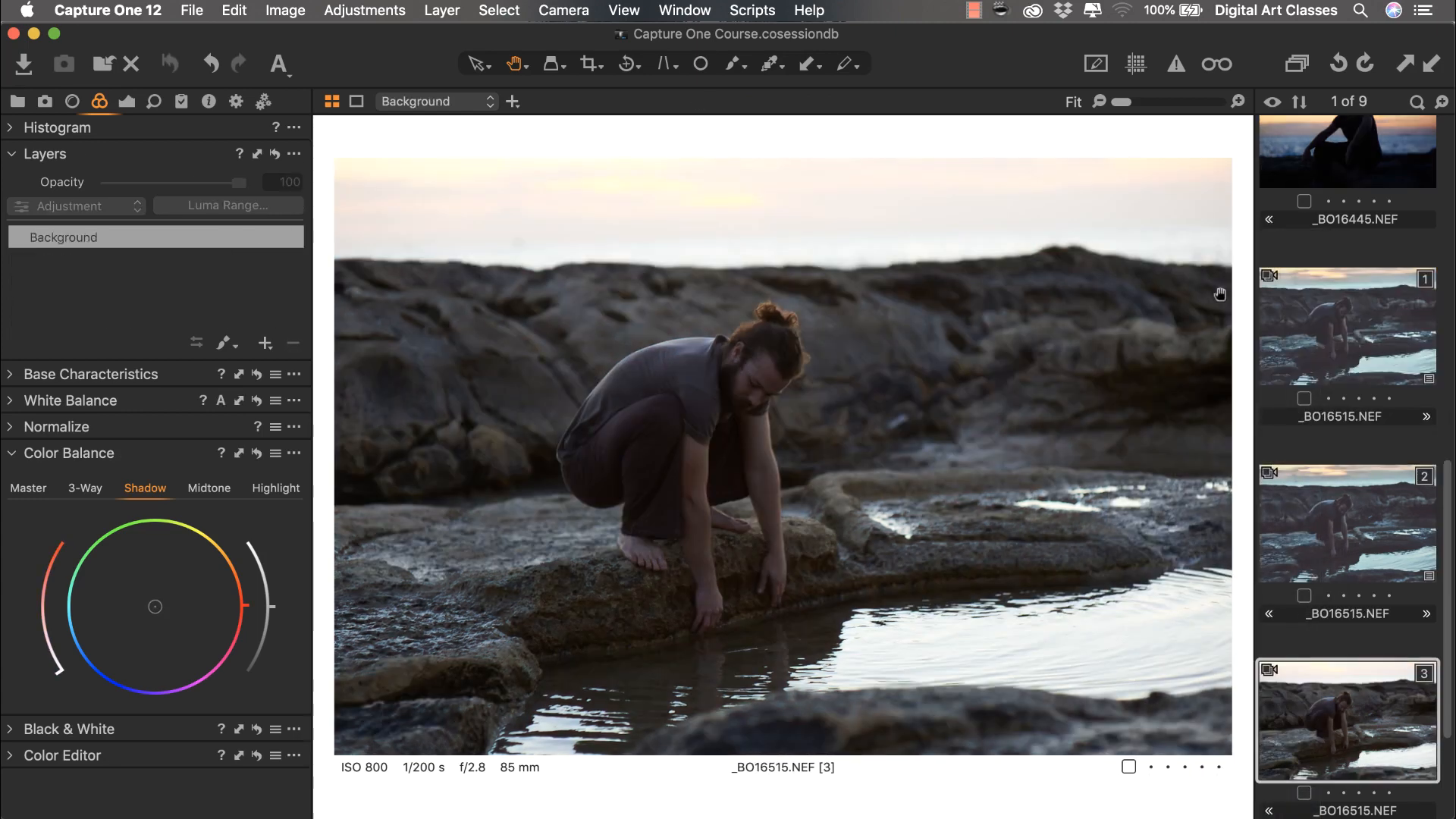
# Step: Delete the second graded variant of _BO16515.NEF, keeping its first graded variant and the ungraded one
pyautogui.click(1369, 543)
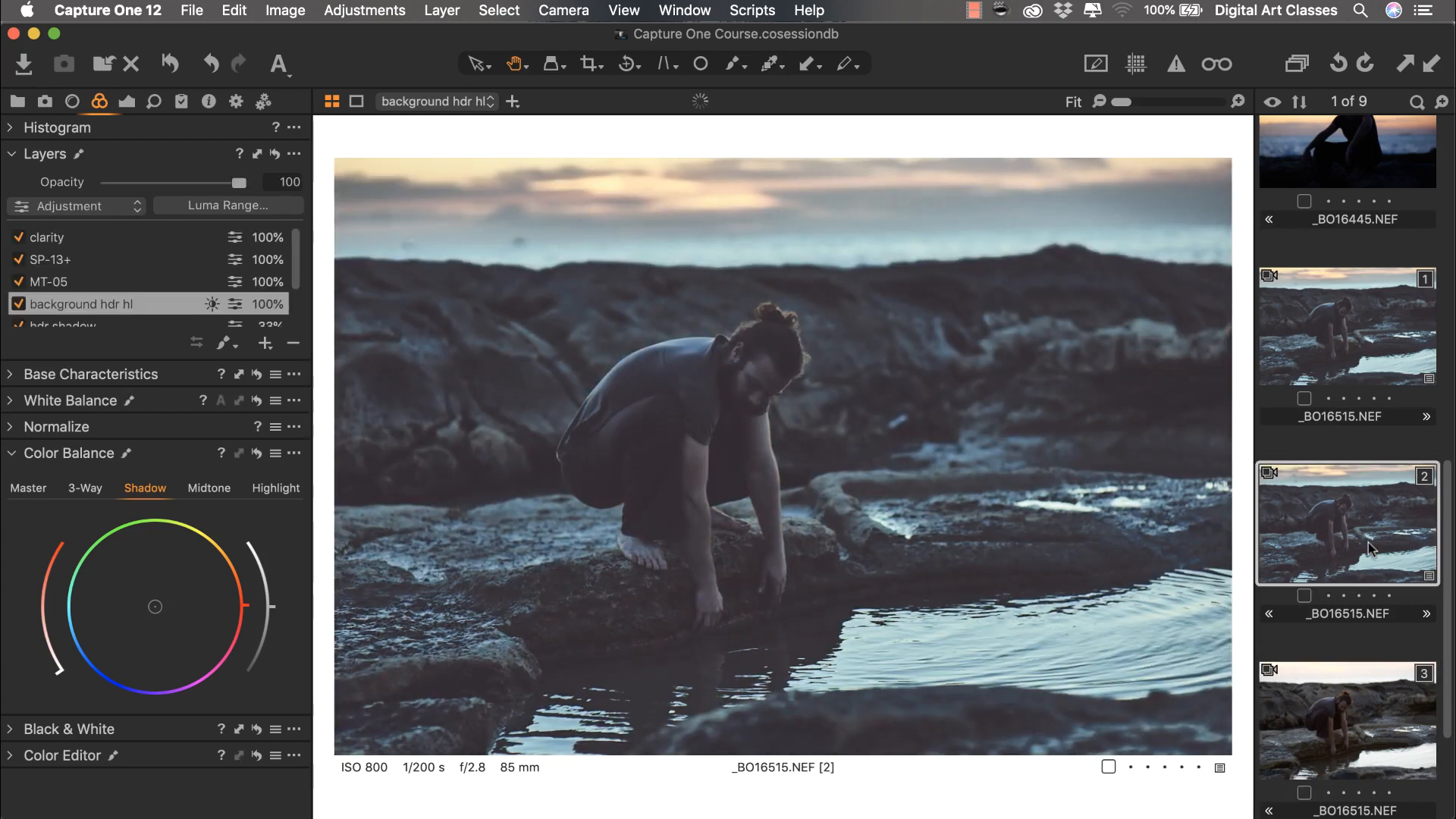
pyautogui.press('Delete')
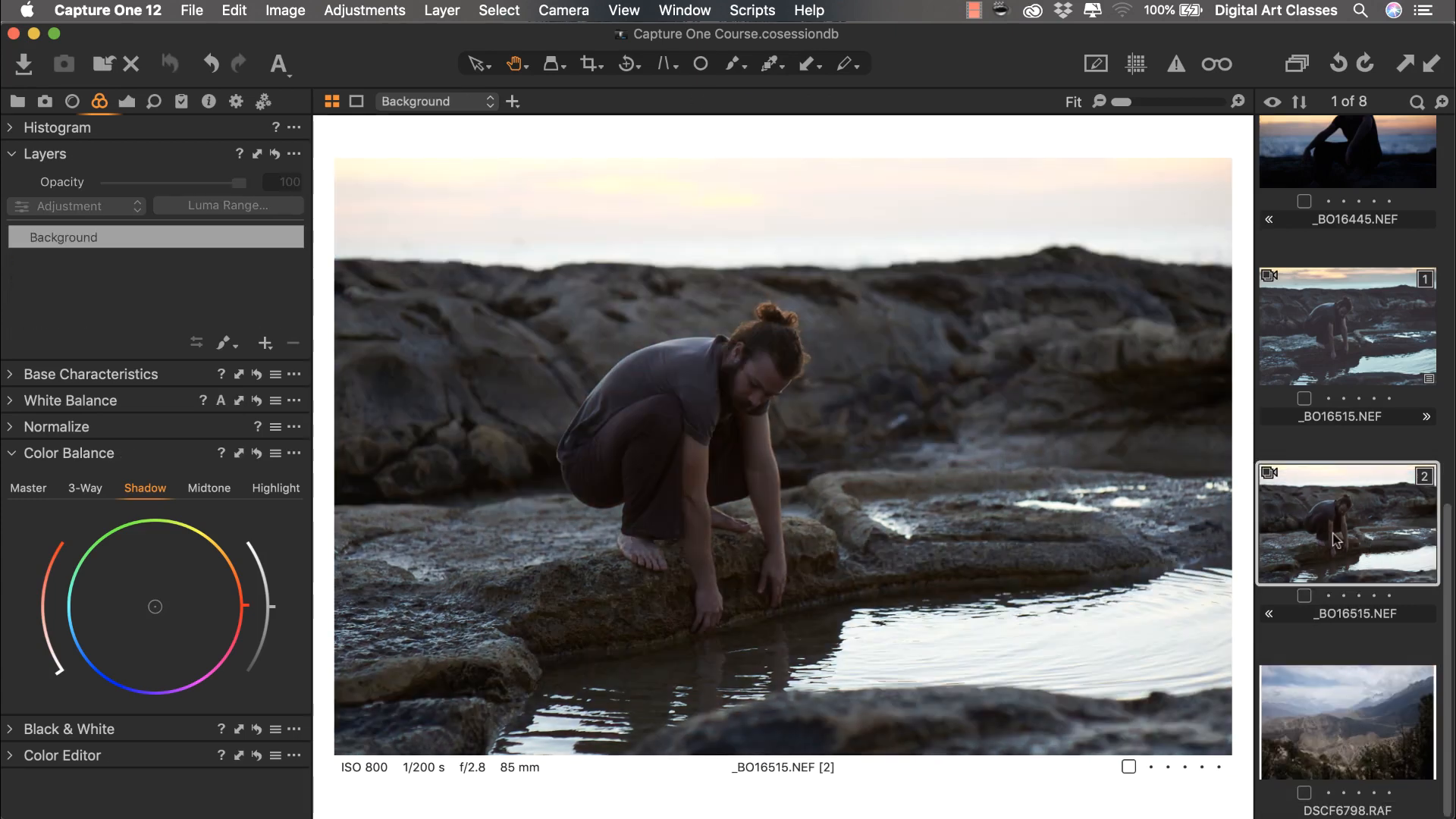
# Step: Copy the adjustments of the graded first variant of _BO16445.NEF and apply them to the ungraded variant of _BO16515.NEF
pyautogui.scroll(10, 1336, 540)
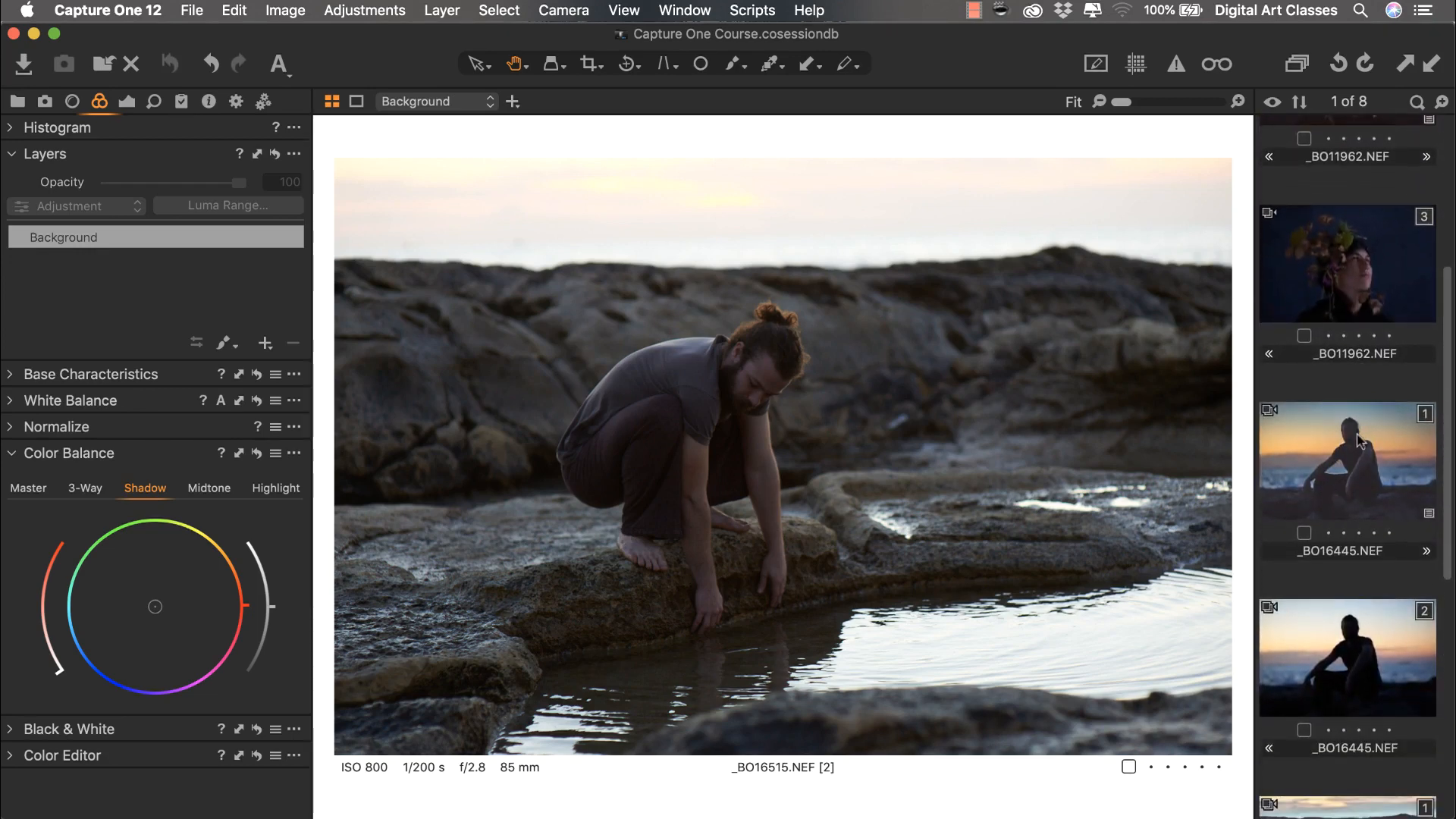
pyautogui.click(1361, 442)
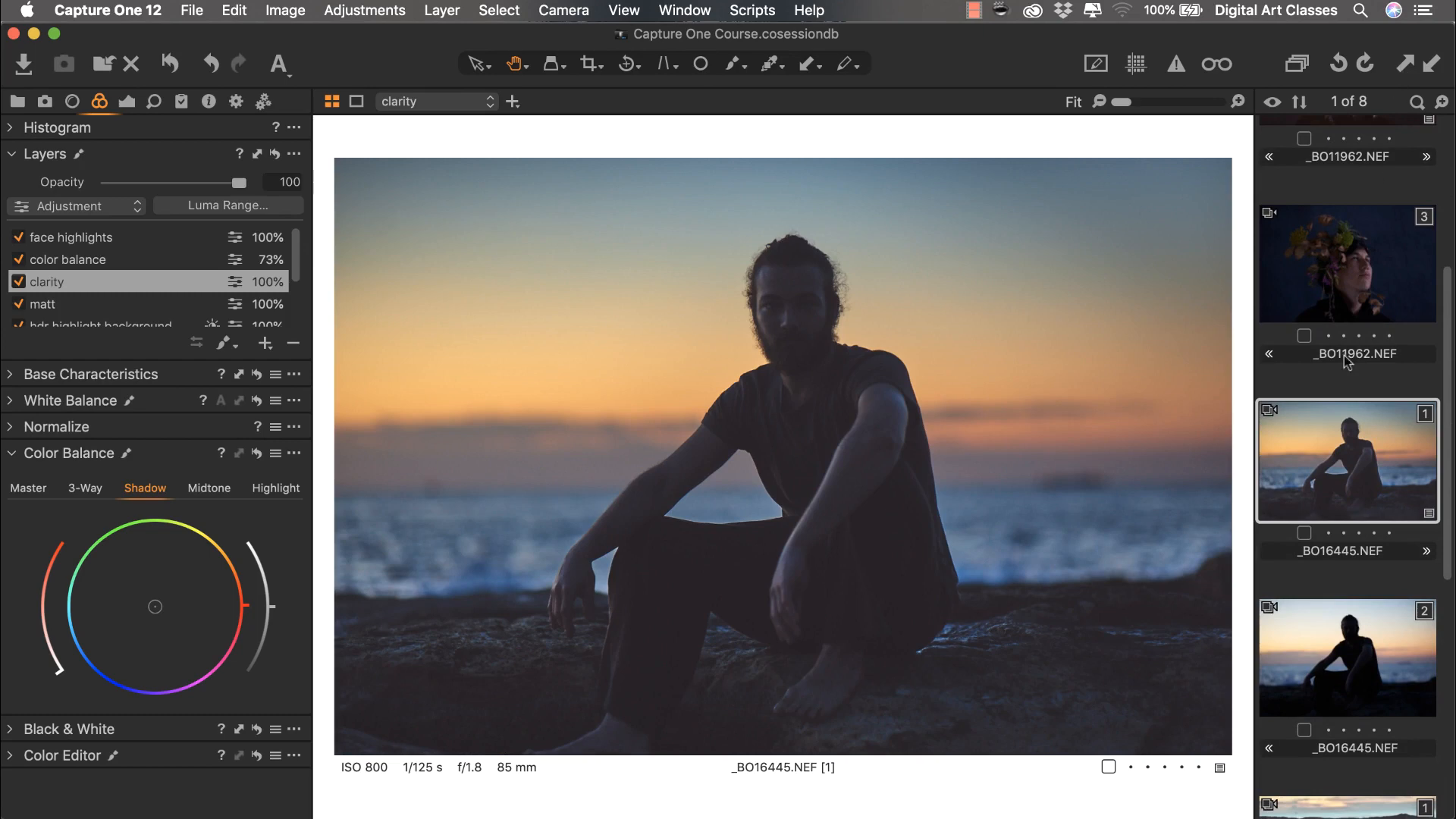
pyautogui.scroll(-8, 1348, 363)
pyautogui.click(1350, 535)
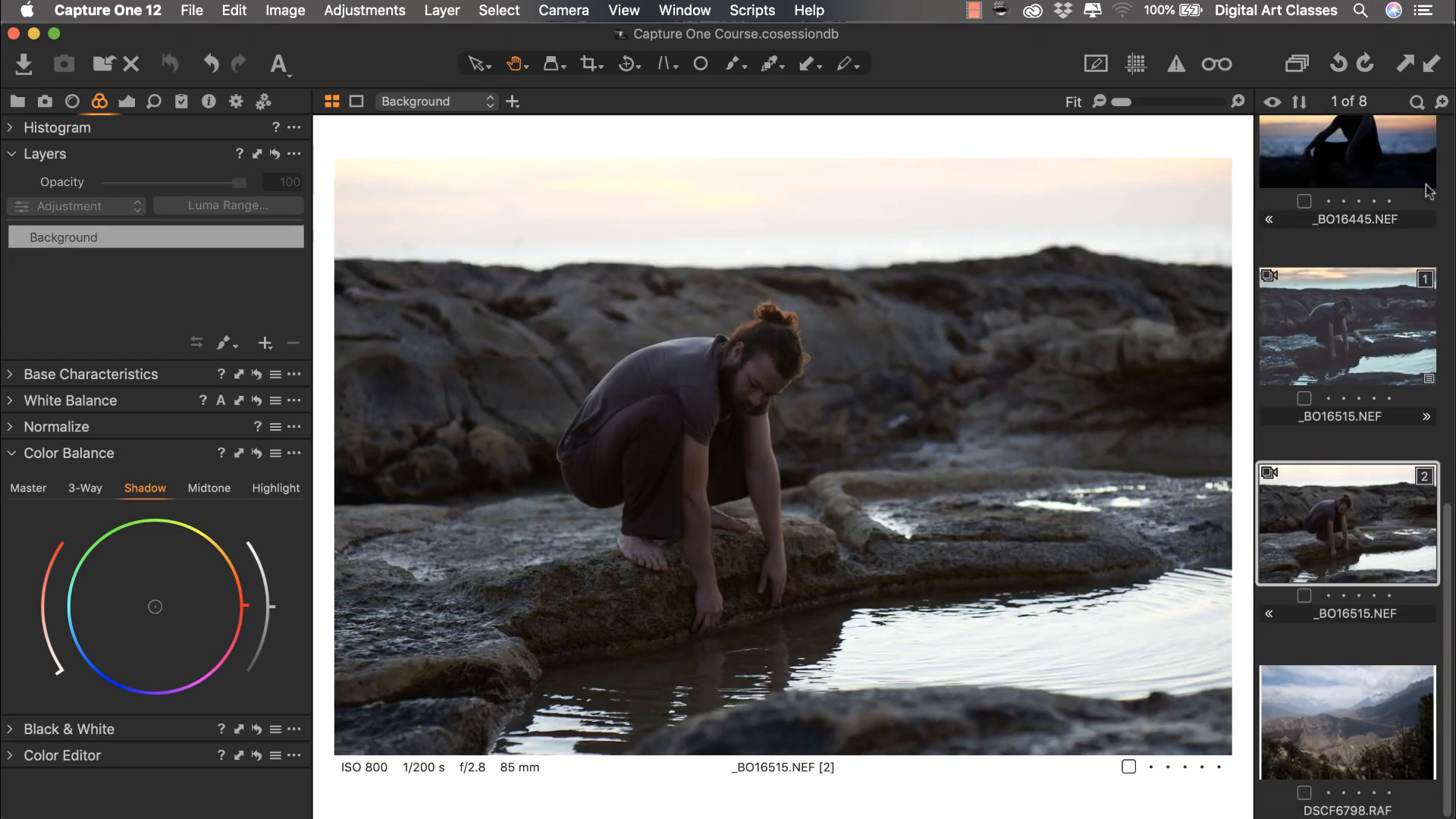
pyautogui.click(1430, 66)
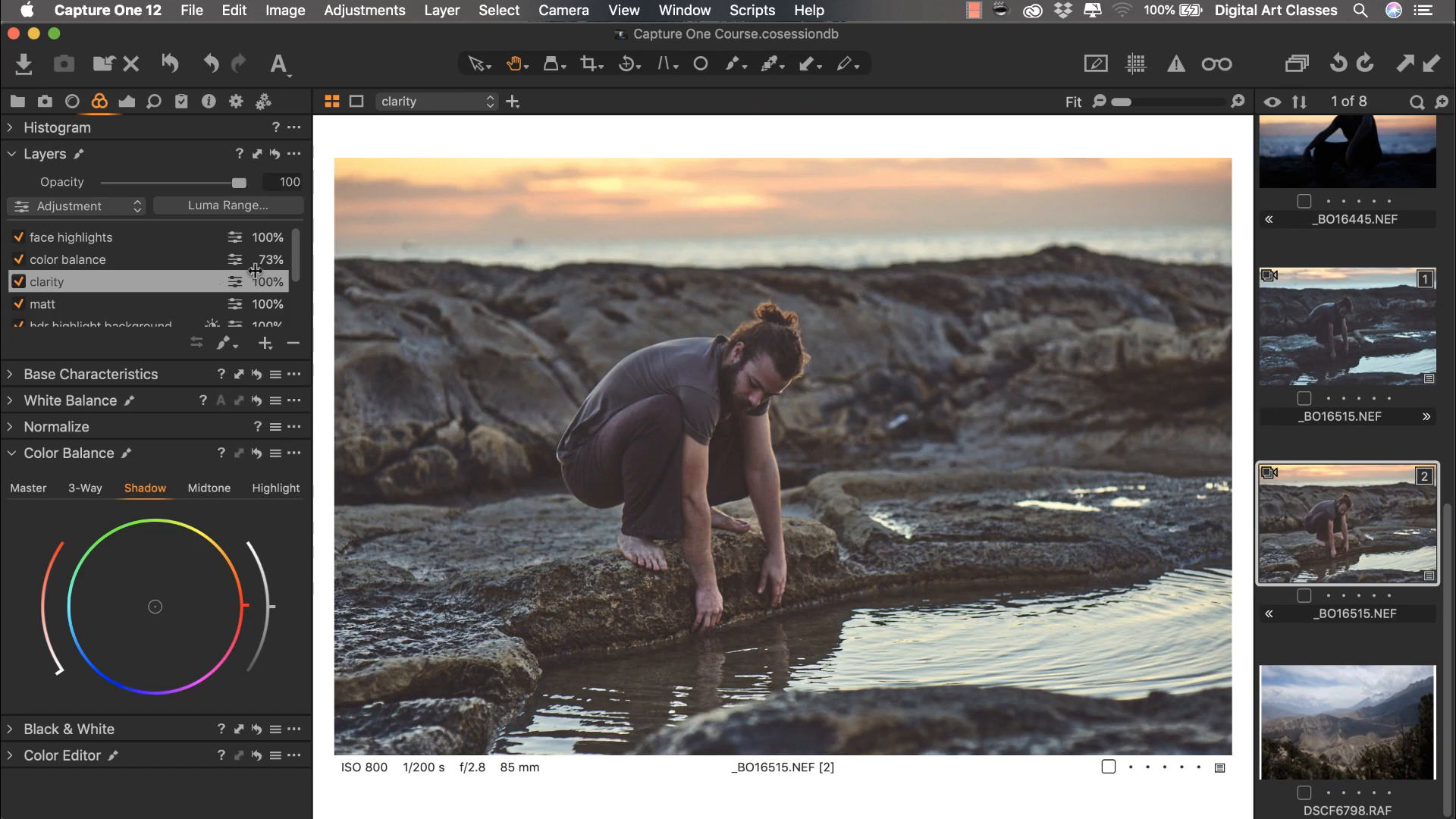
# Step: Select the matt layer in the first variant of _BO16515.NEF and expand only its Curve tool among the exposure tools
pyautogui.click(1379, 353)
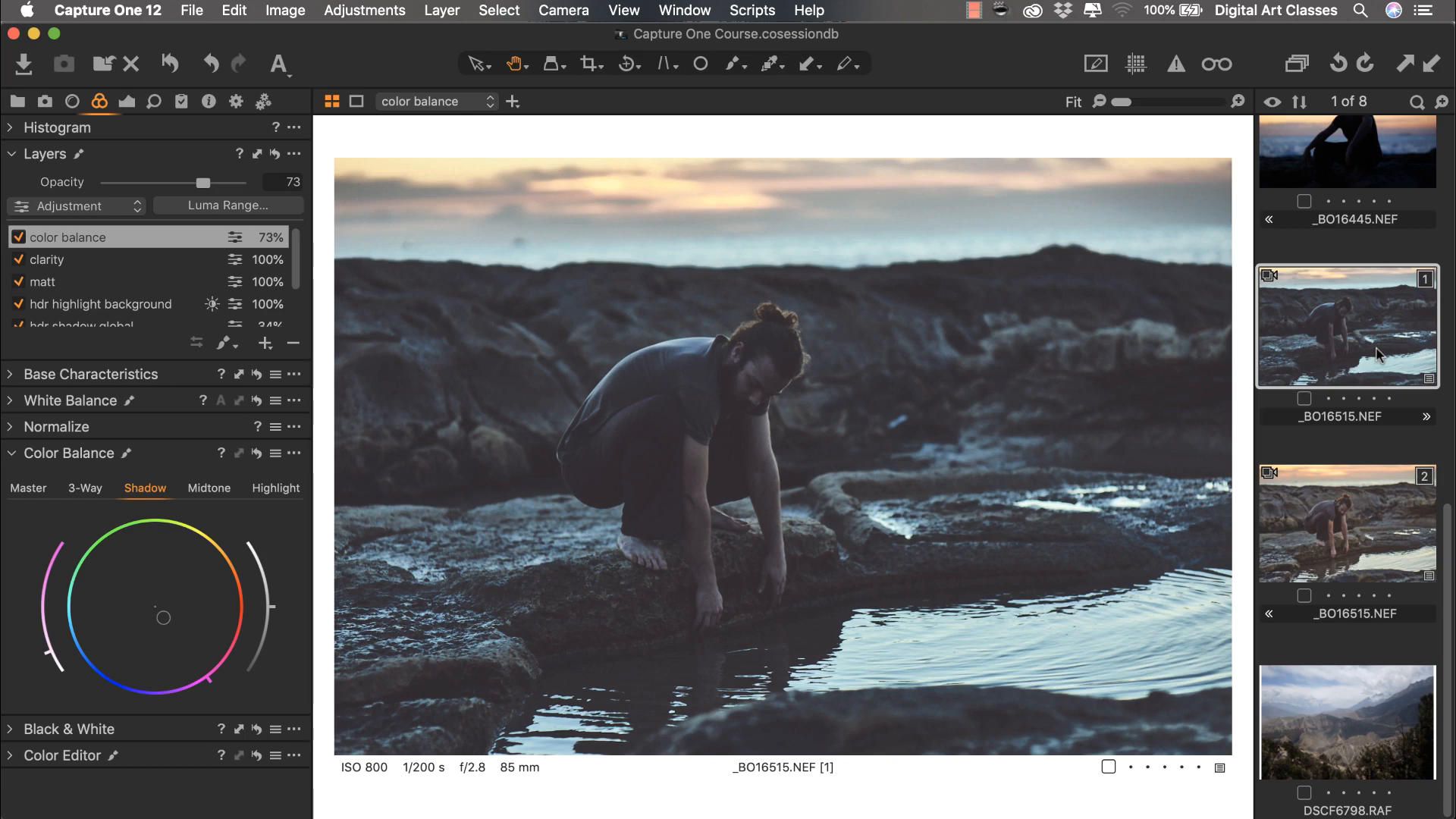
pyautogui.click(58, 271)
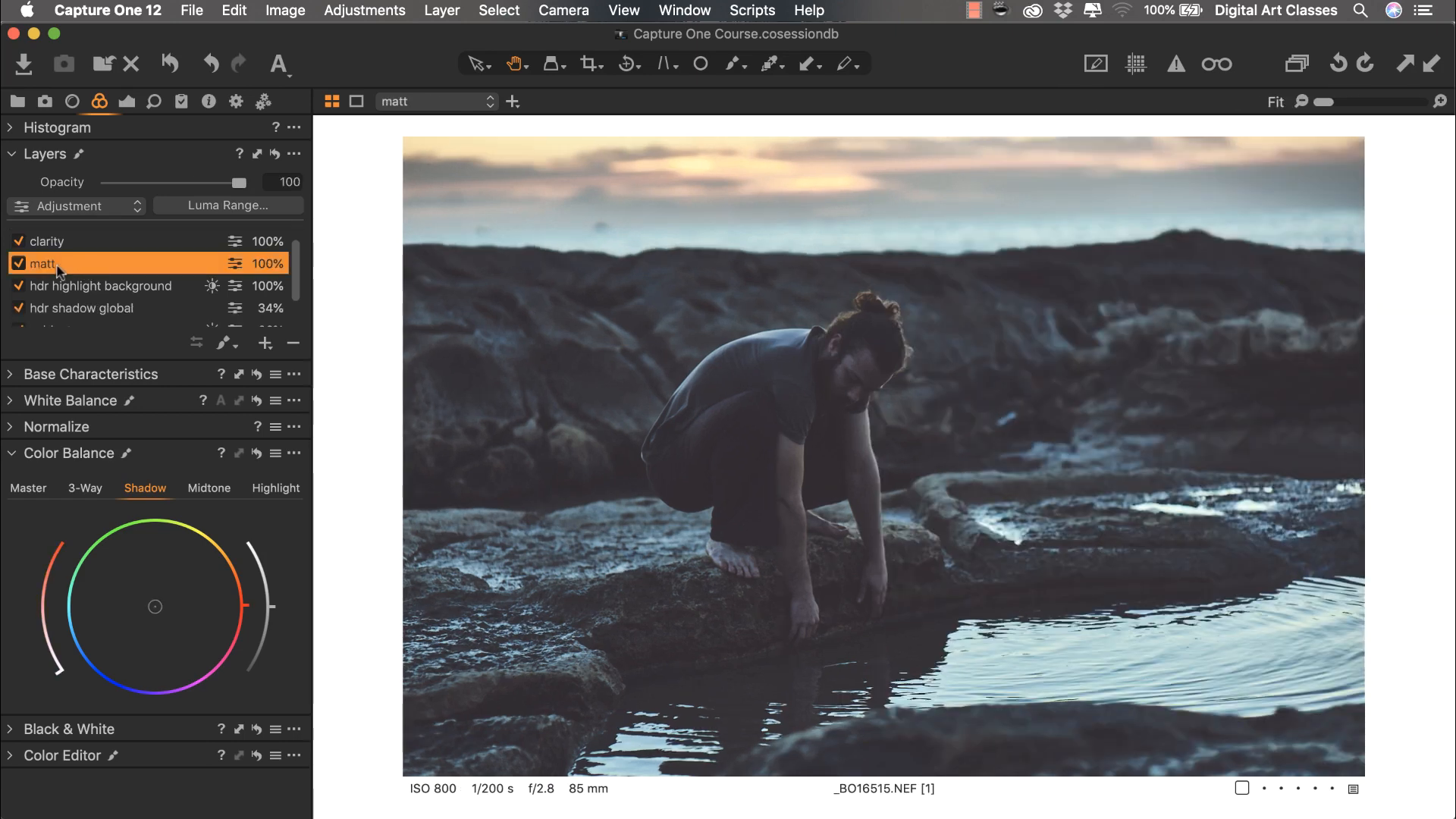
pyautogui.click(127, 100)
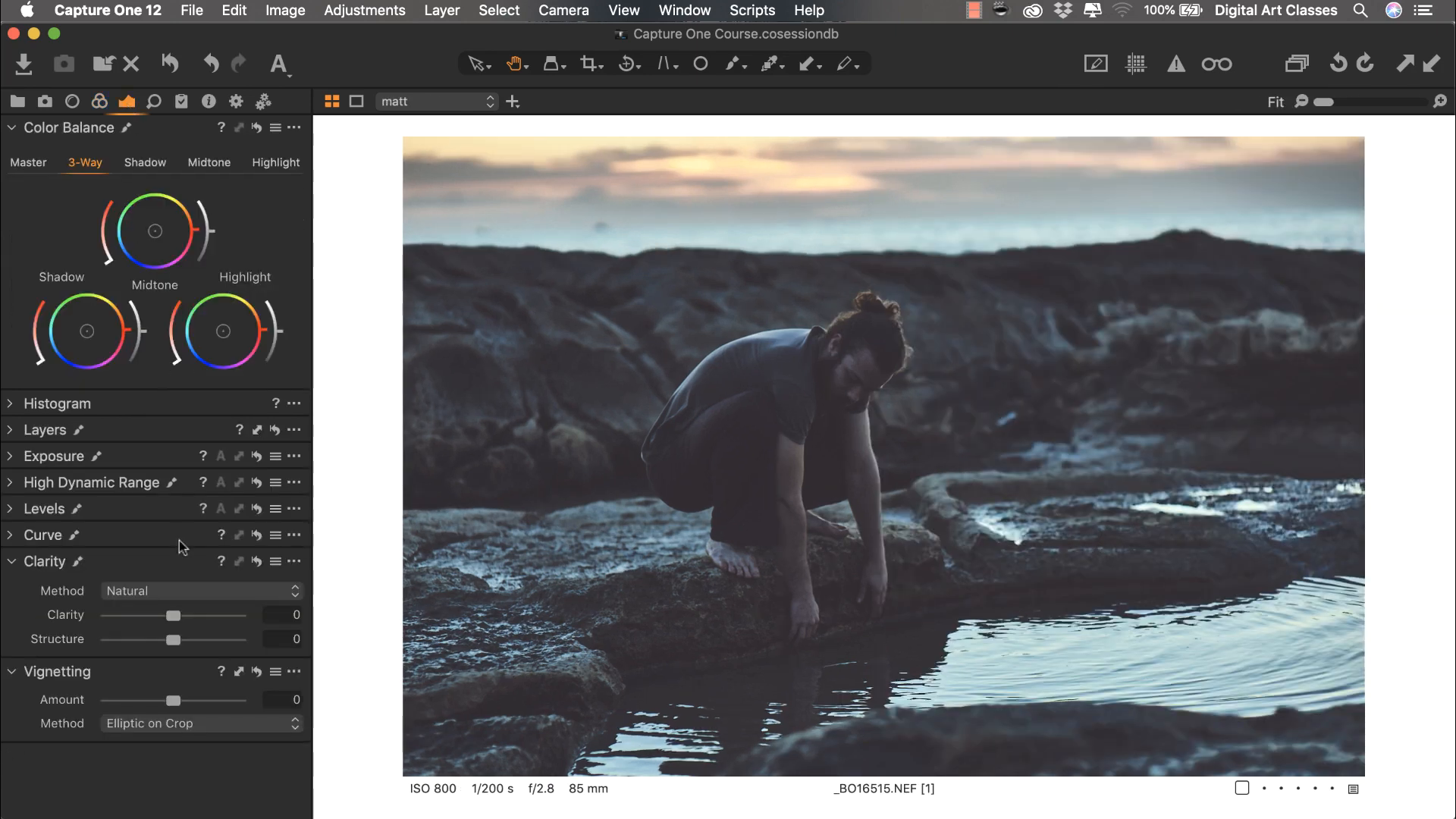
pyautogui.keyDown('alt'); pyautogui.click(50, 540); pyautogui.keyUp('alt')
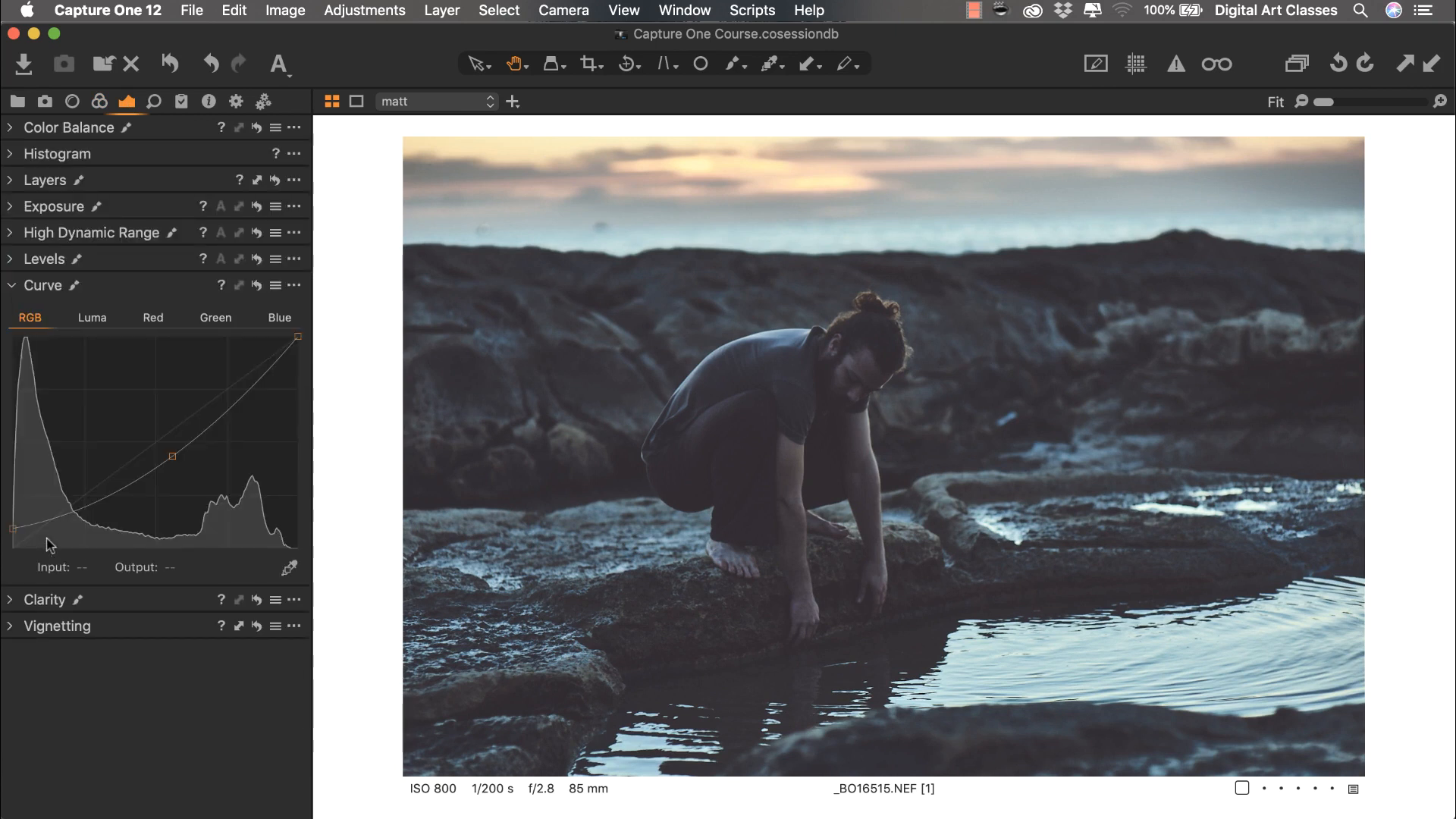
# Step: Try lowering the RGB curve's midtone point on the matt layer to an output of 107, and undo the change
pyautogui.click(173, 455)
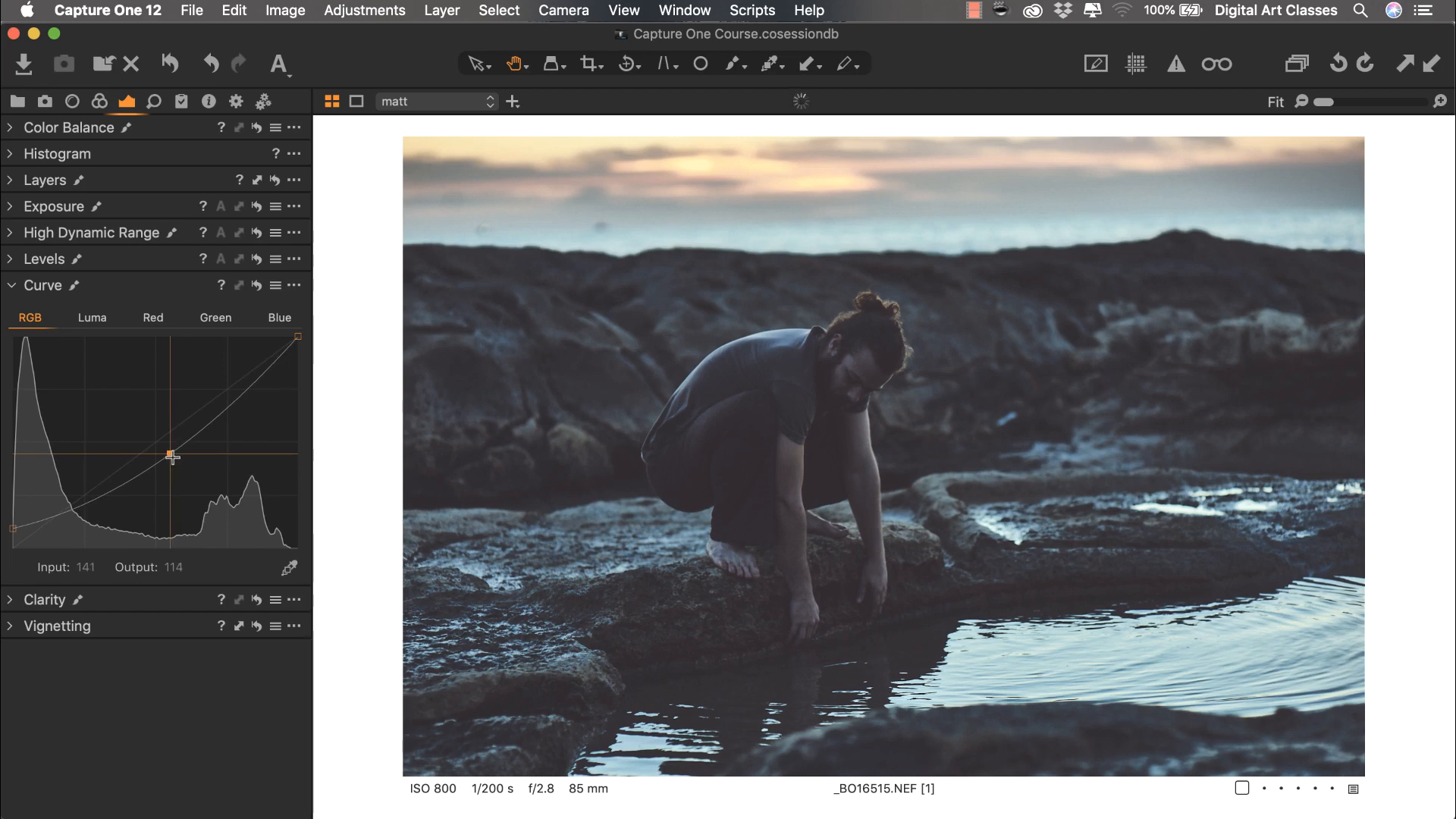
pyautogui.moveTo(173, 457); pyautogui.dragTo(172, 462)
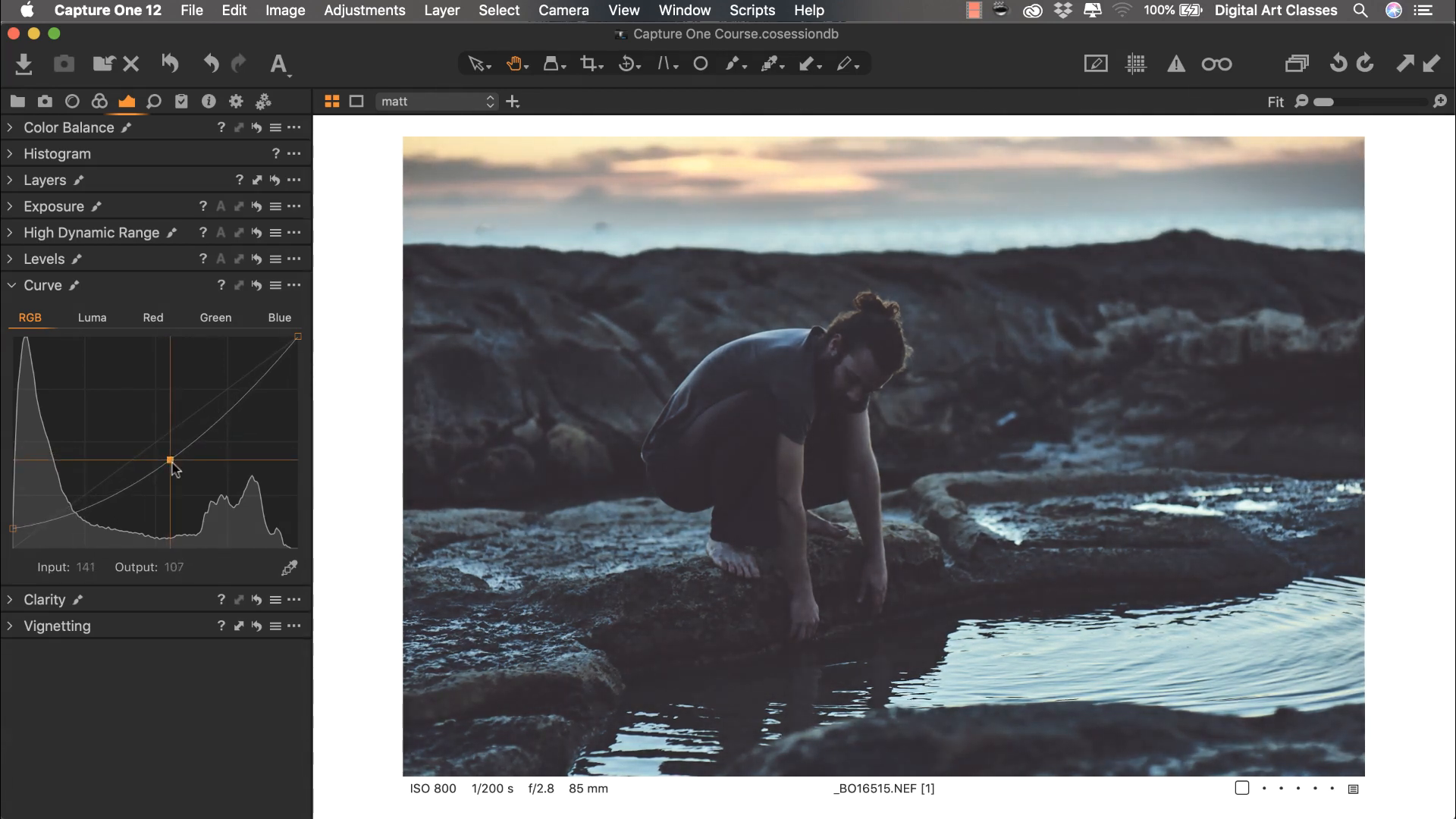
pyautogui.press('super+z')
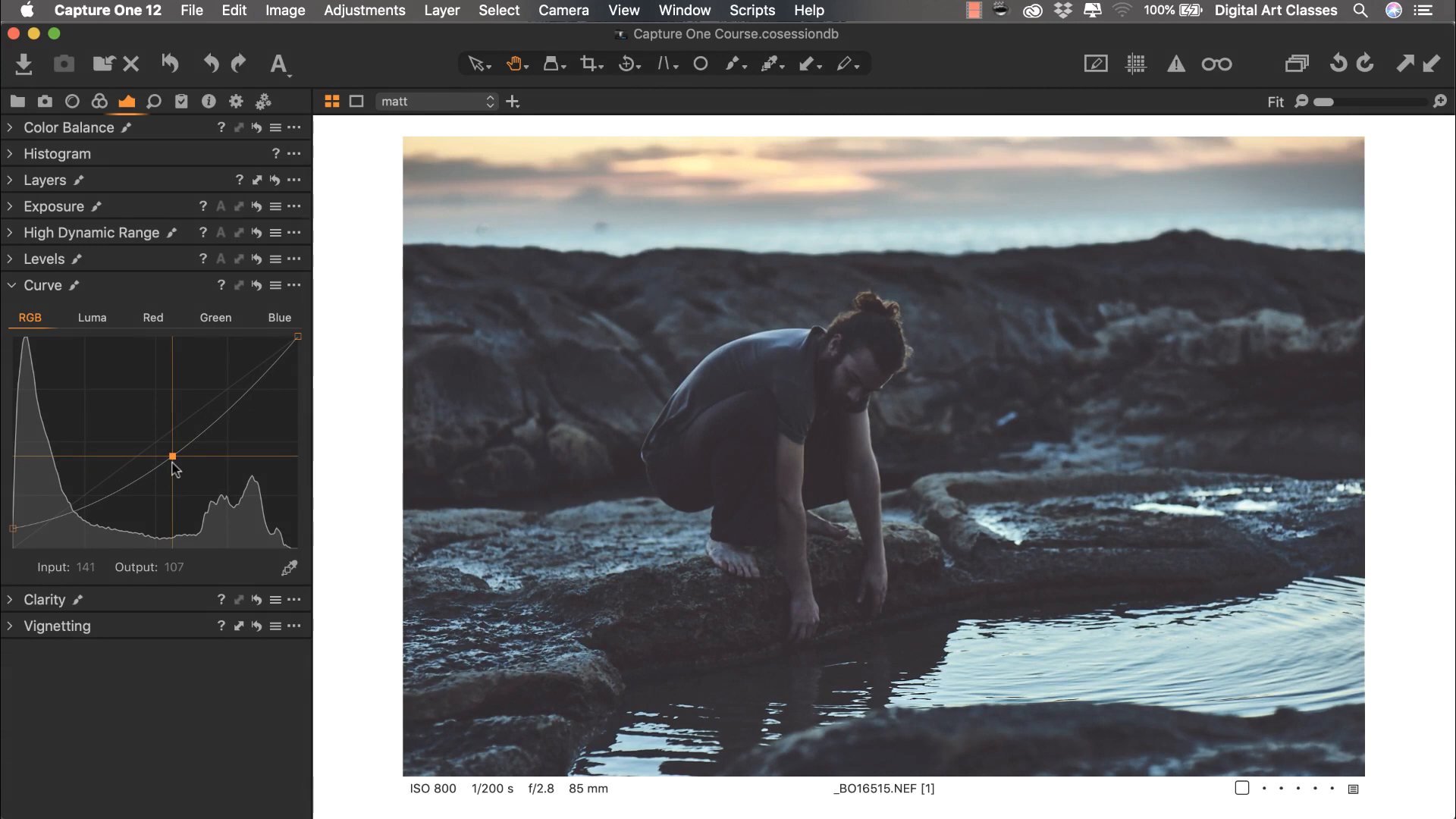
# Step: Show the browser, hide the tool panels and compare the two graded variants of _BO16515.NEF
pyautogui.press('super+b')
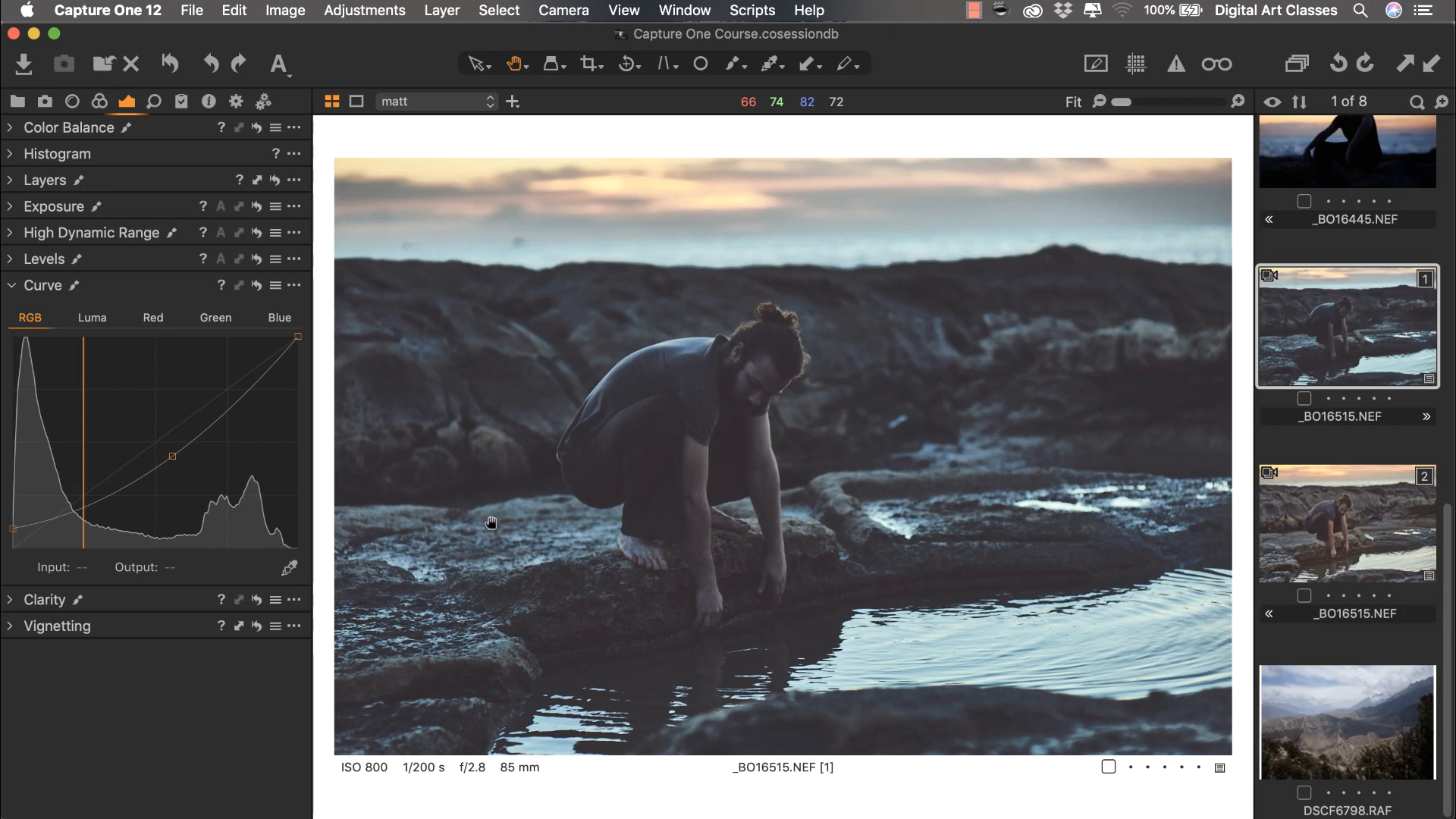
pyautogui.press('super+t')
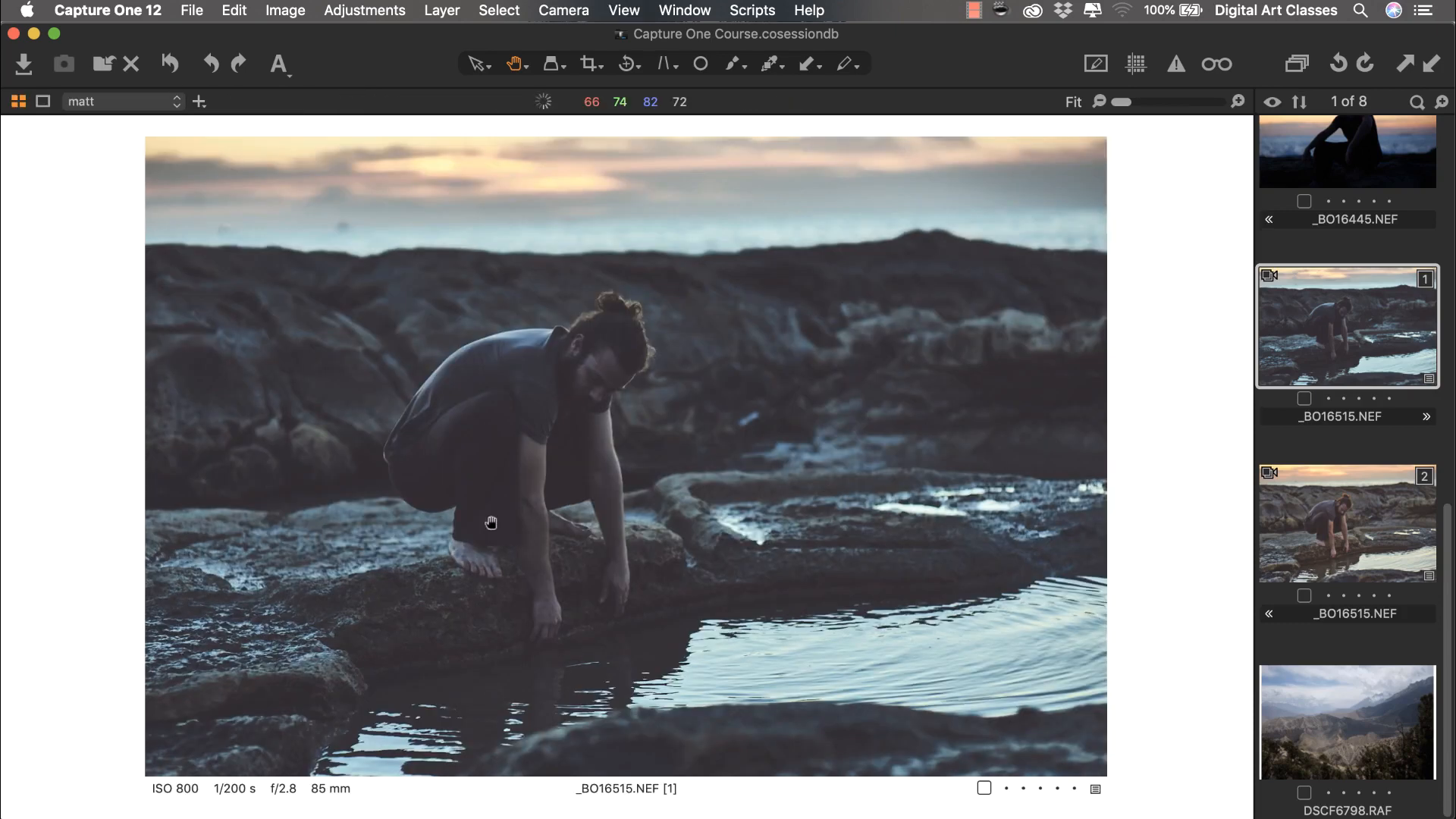
pyautogui.click(1363, 543)
pyautogui.click(1366, 327)
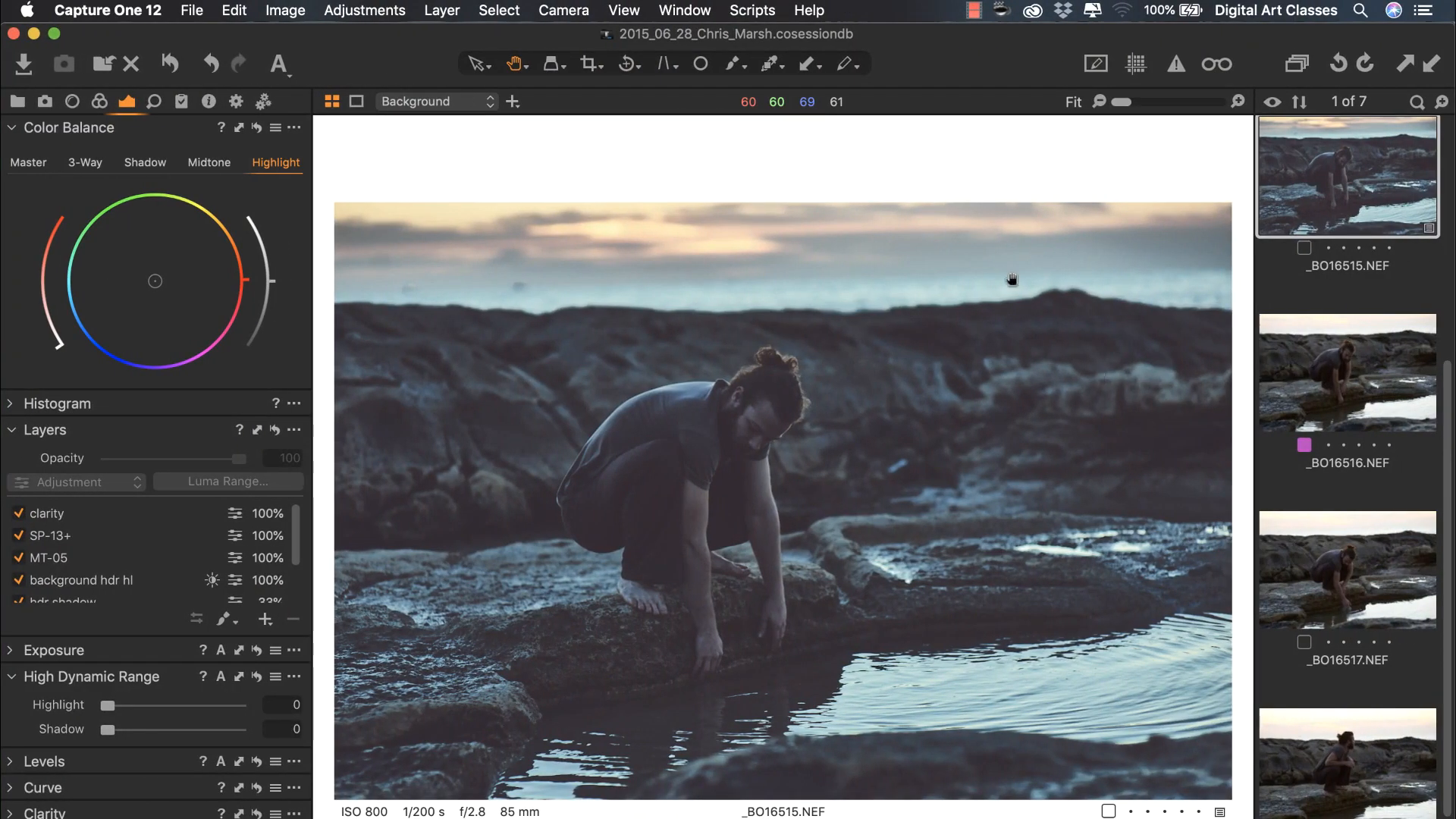
# Step: Hide the tool panels in the 2015_06_28 session and look through the ungraded images _BO16516.NEF, _BO16517.NEF and _BO16518.NEF
pyautogui.press('super+t')
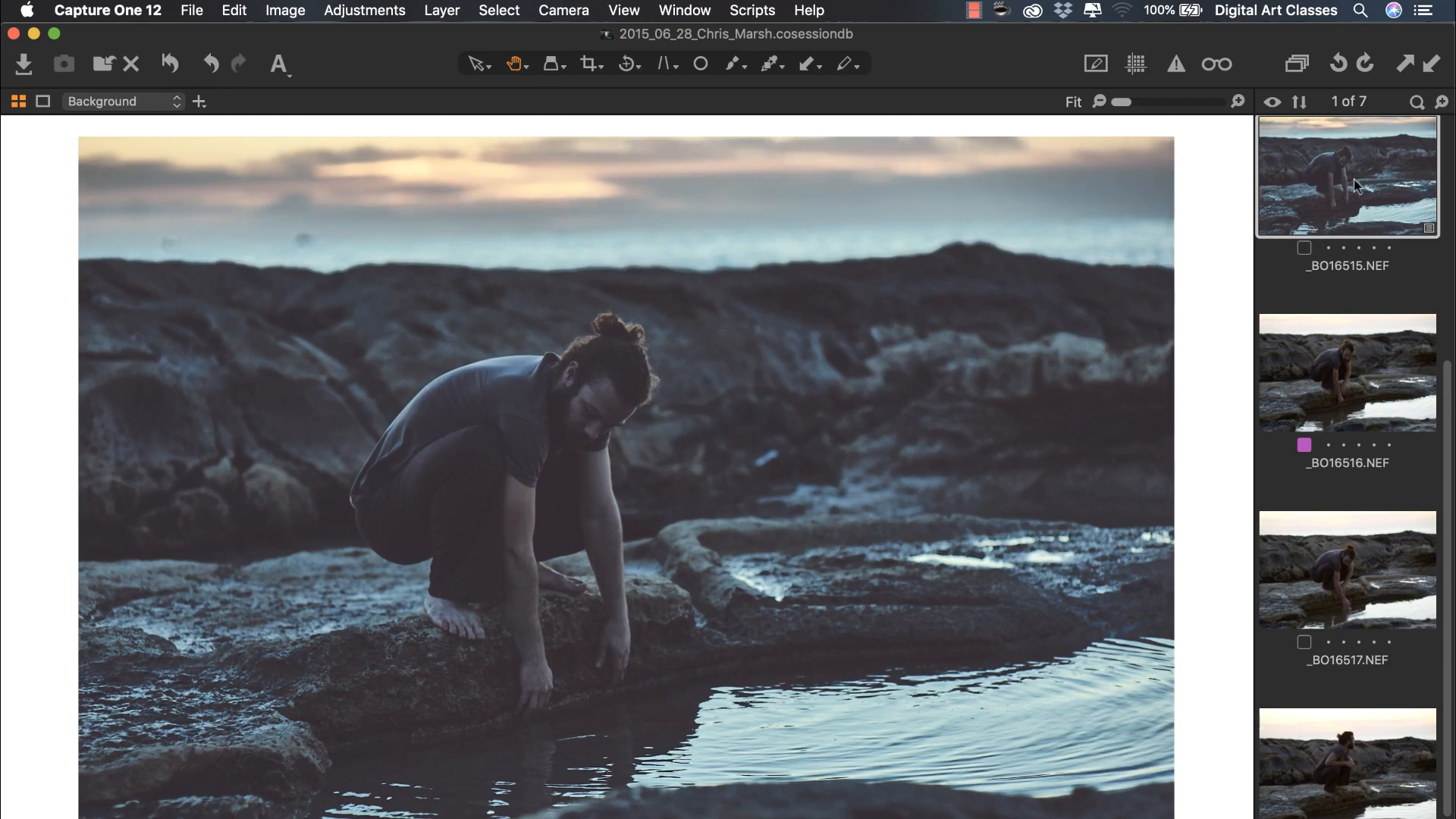
pyautogui.click(1399, 379)
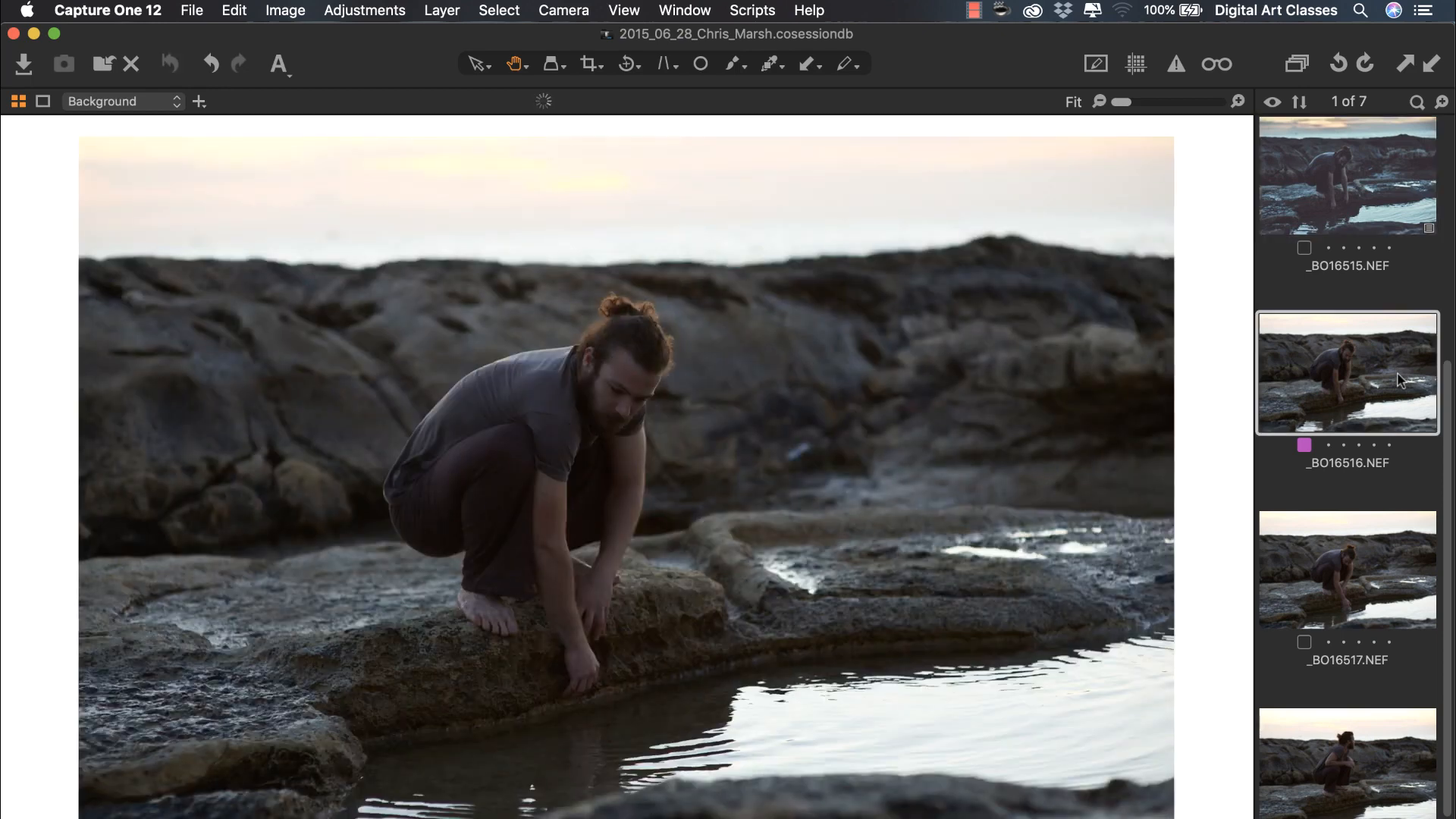
pyautogui.scroll(-2, 1365, 424)
pyautogui.click(1354, 461)
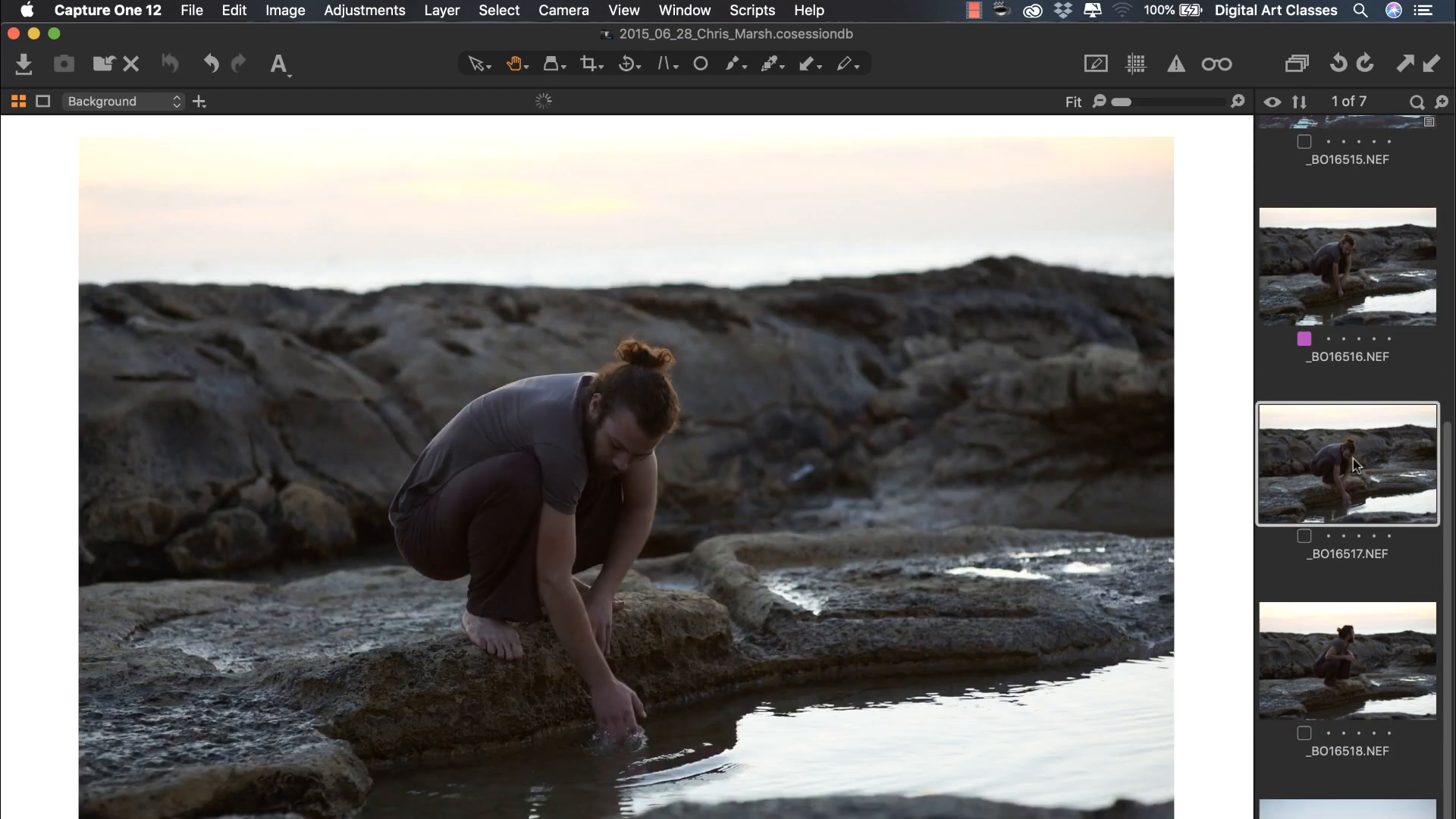
pyautogui.scroll(-1, 1354, 461)
pyautogui.click(1355, 556)
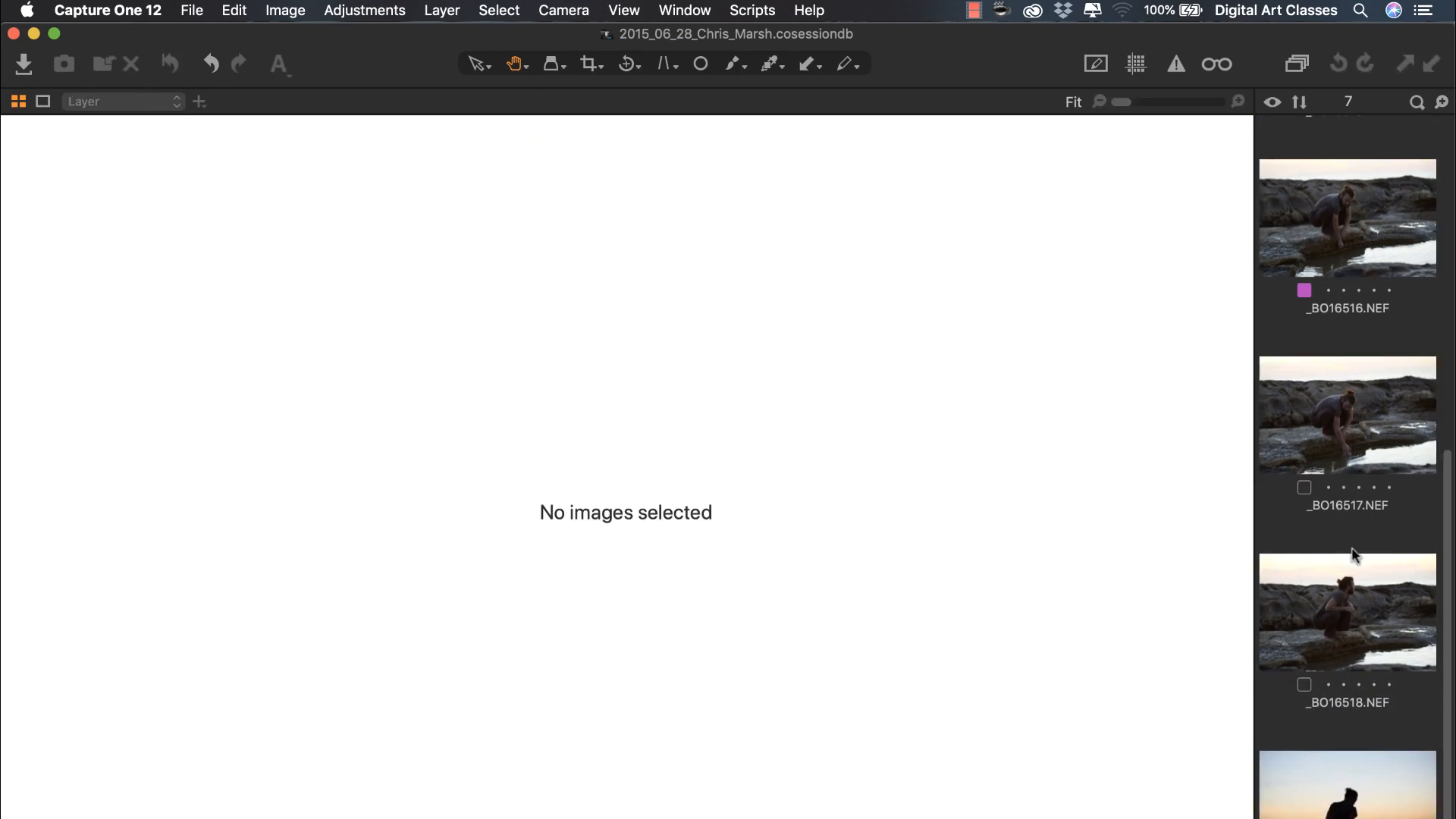
pyautogui.click(1348, 600)
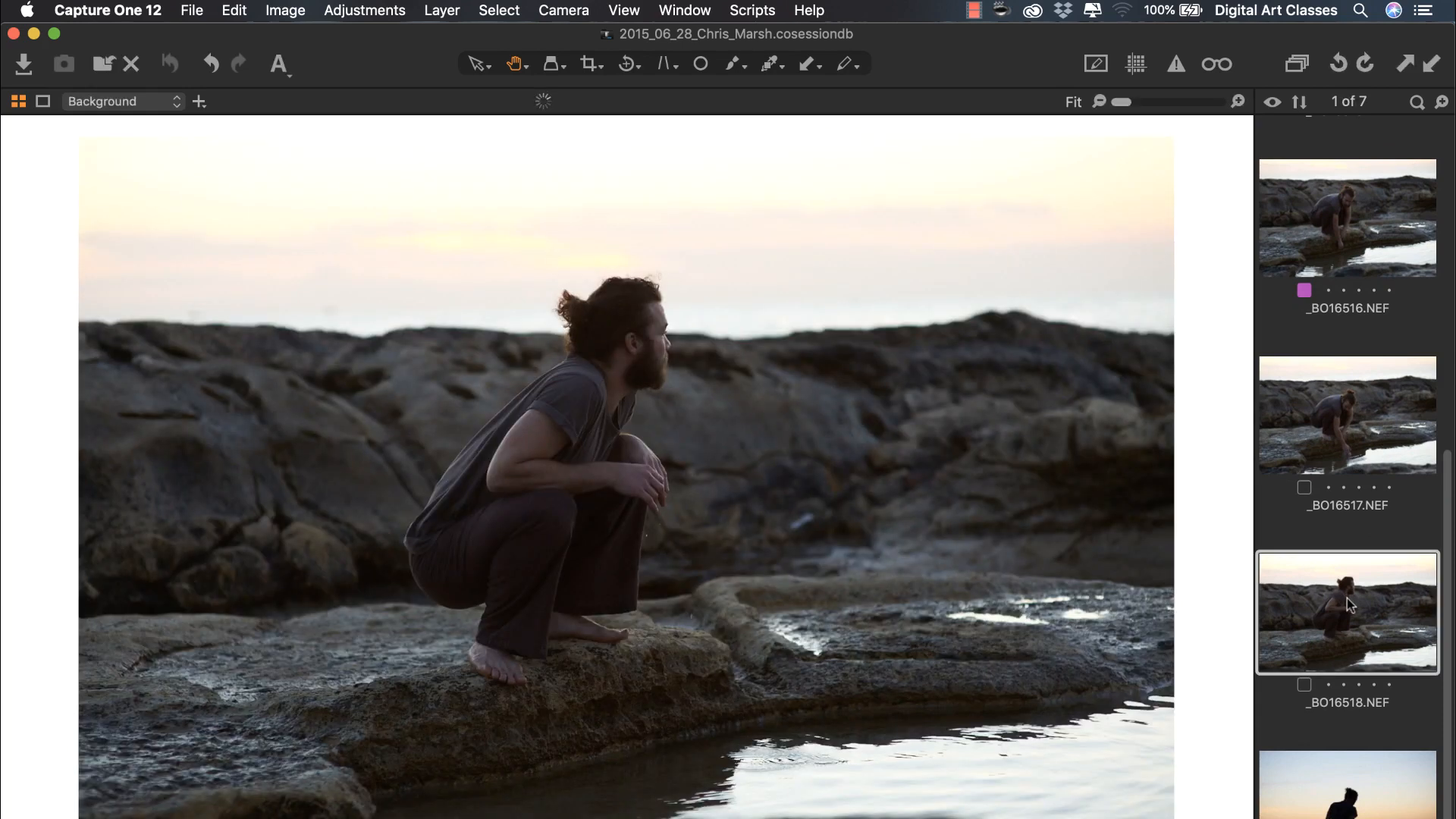
pyautogui.scroll(5, 1347, 599)
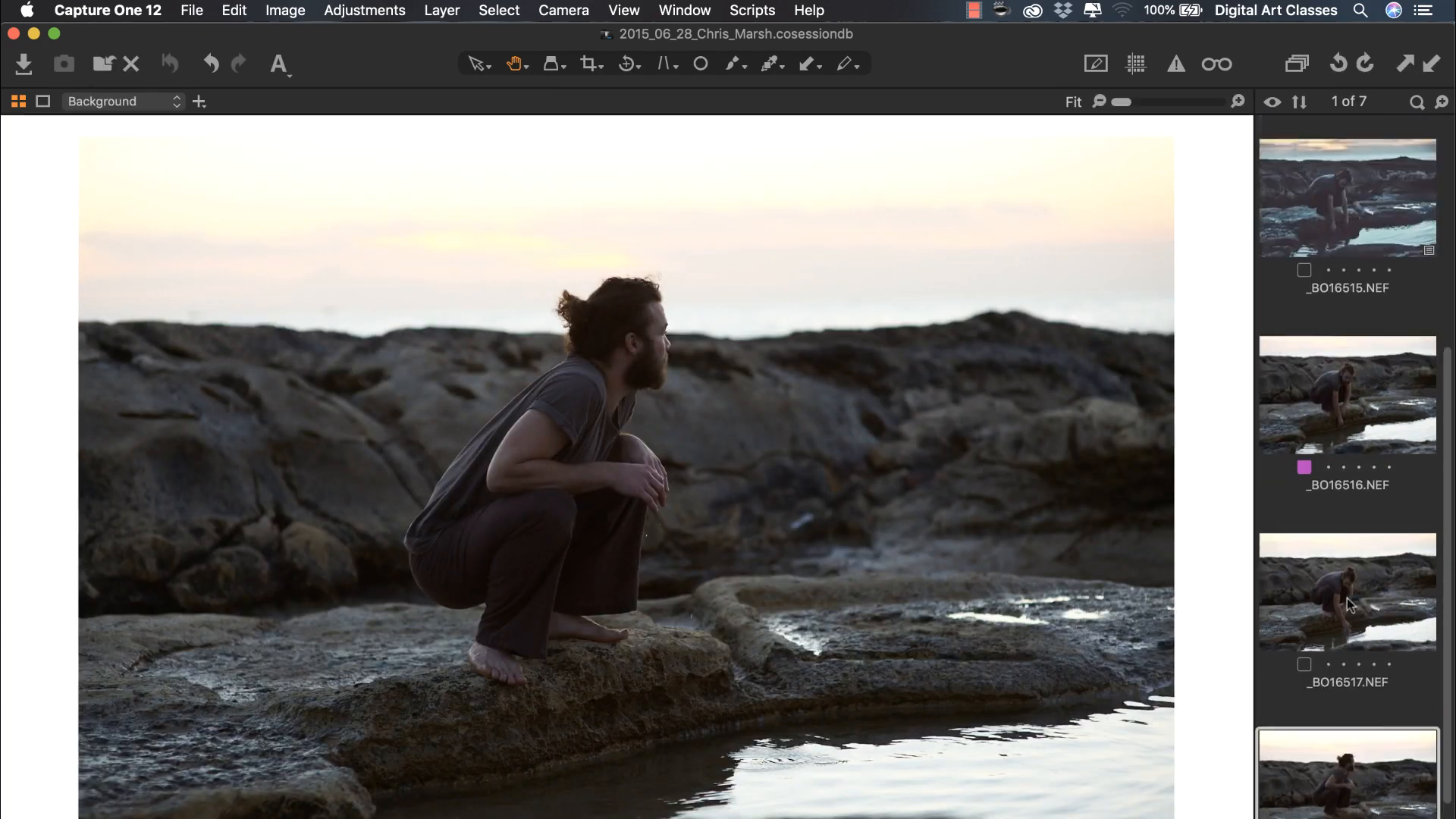
pyautogui.scroll(-2, 1347, 599)
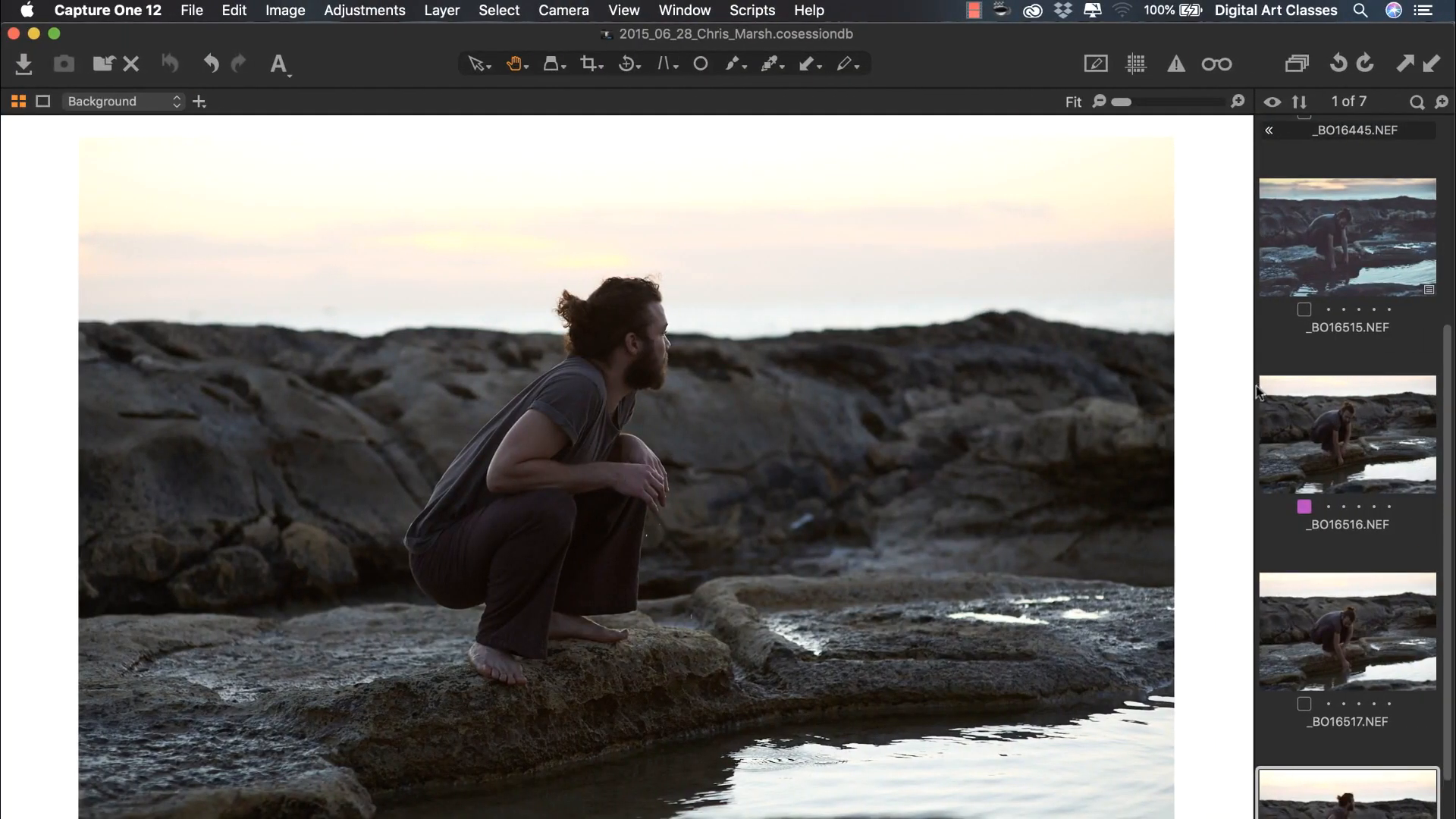
pyautogui.click(1303, 436)
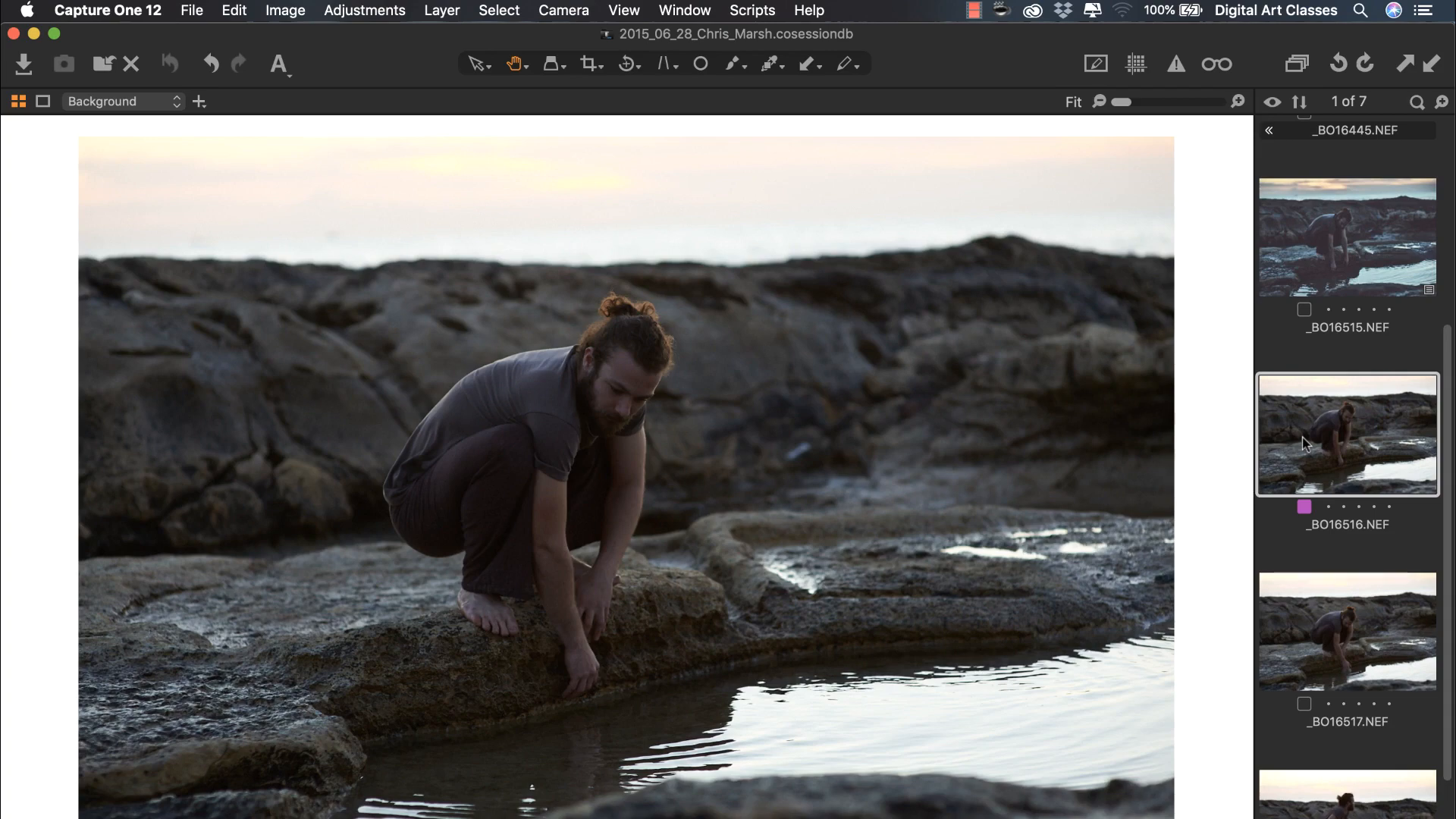
pyautogui.scroll(2, 1304, 437)
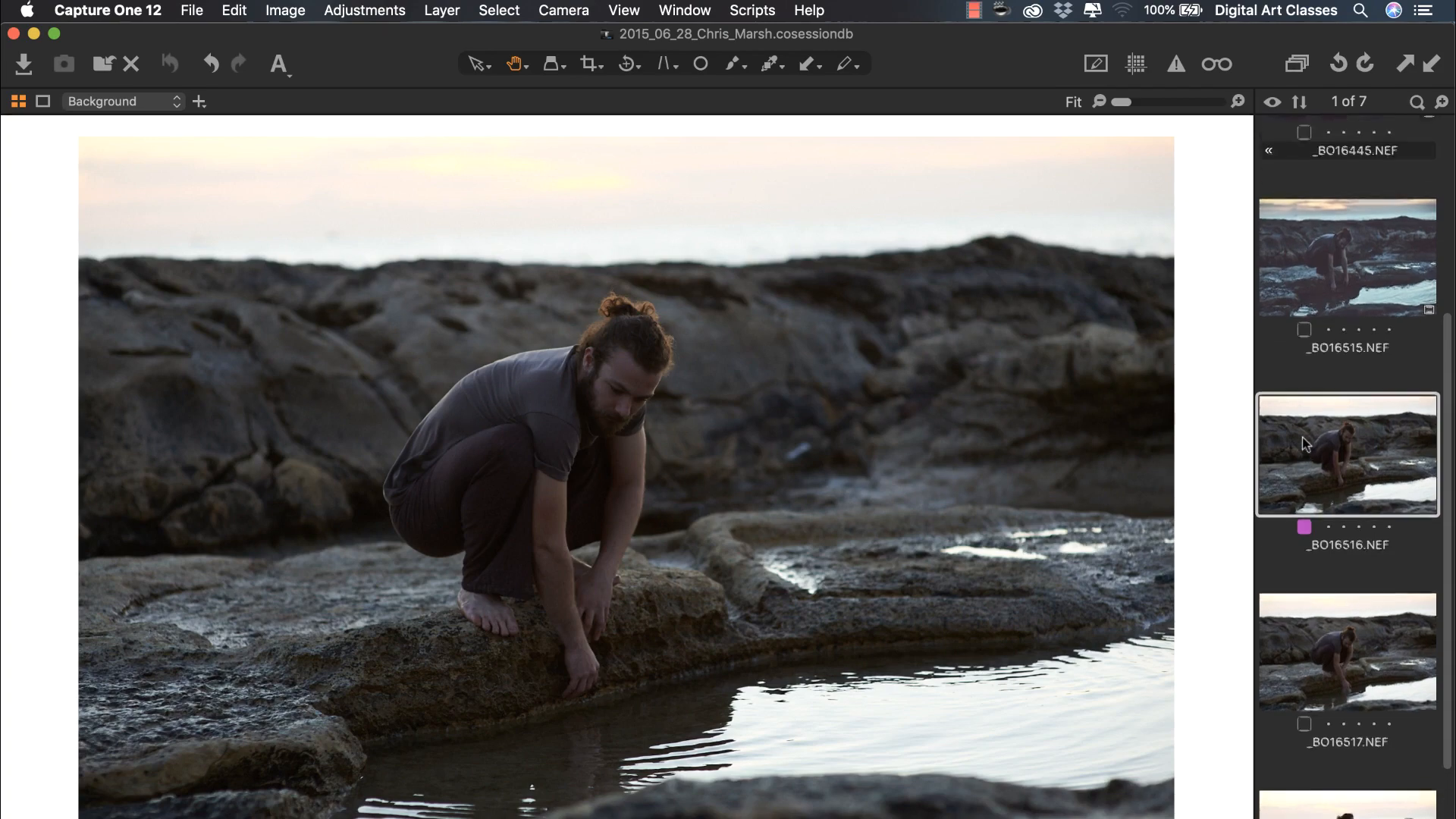
# Step: Copy the adjustments of the first _BO16515.NEF variant in the Capture One Course session and return to the 2015_06_28 session
pyautogui.hotkey('ctrl', 'Up')
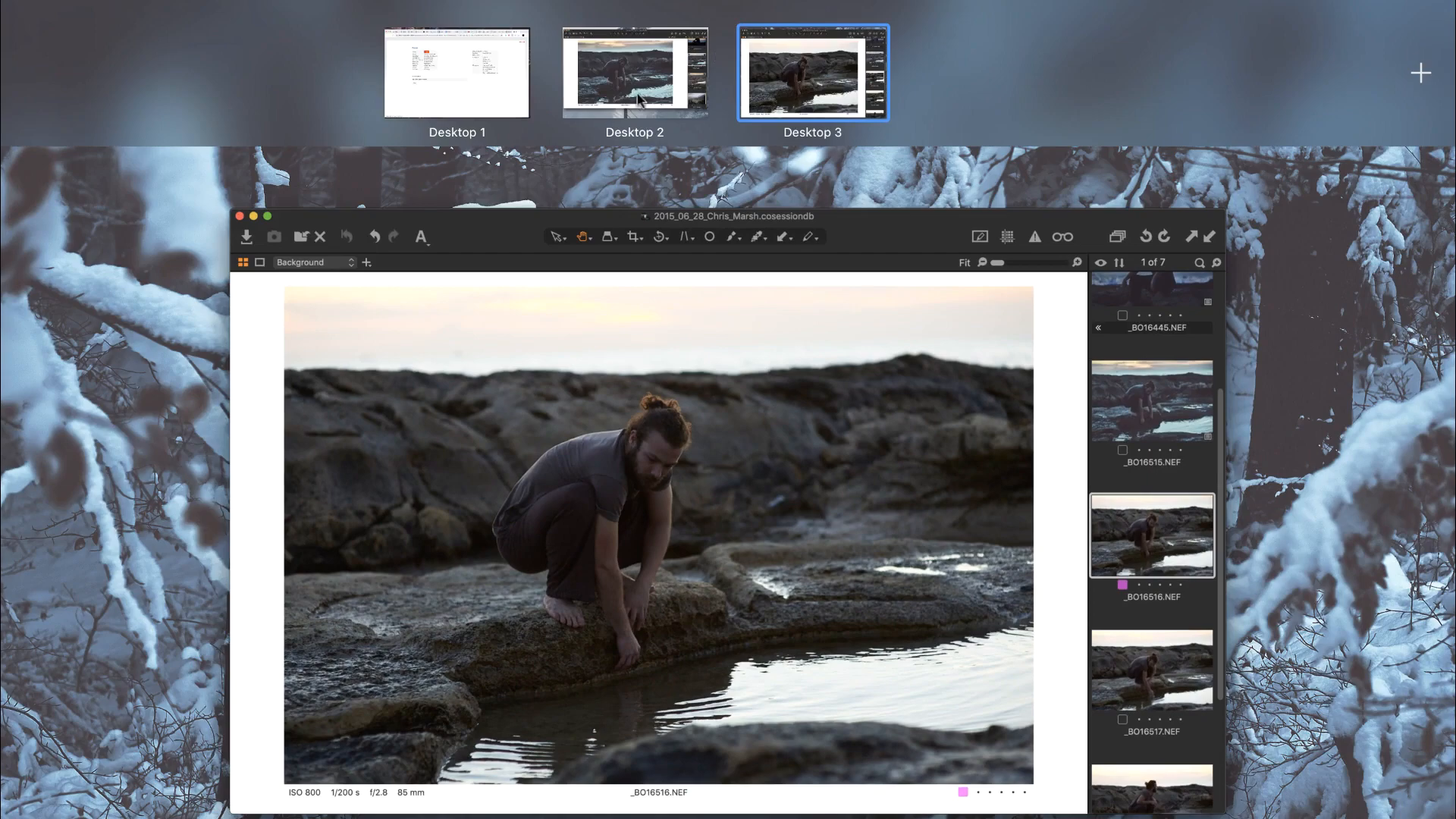
pyautogui.click(638, 93)
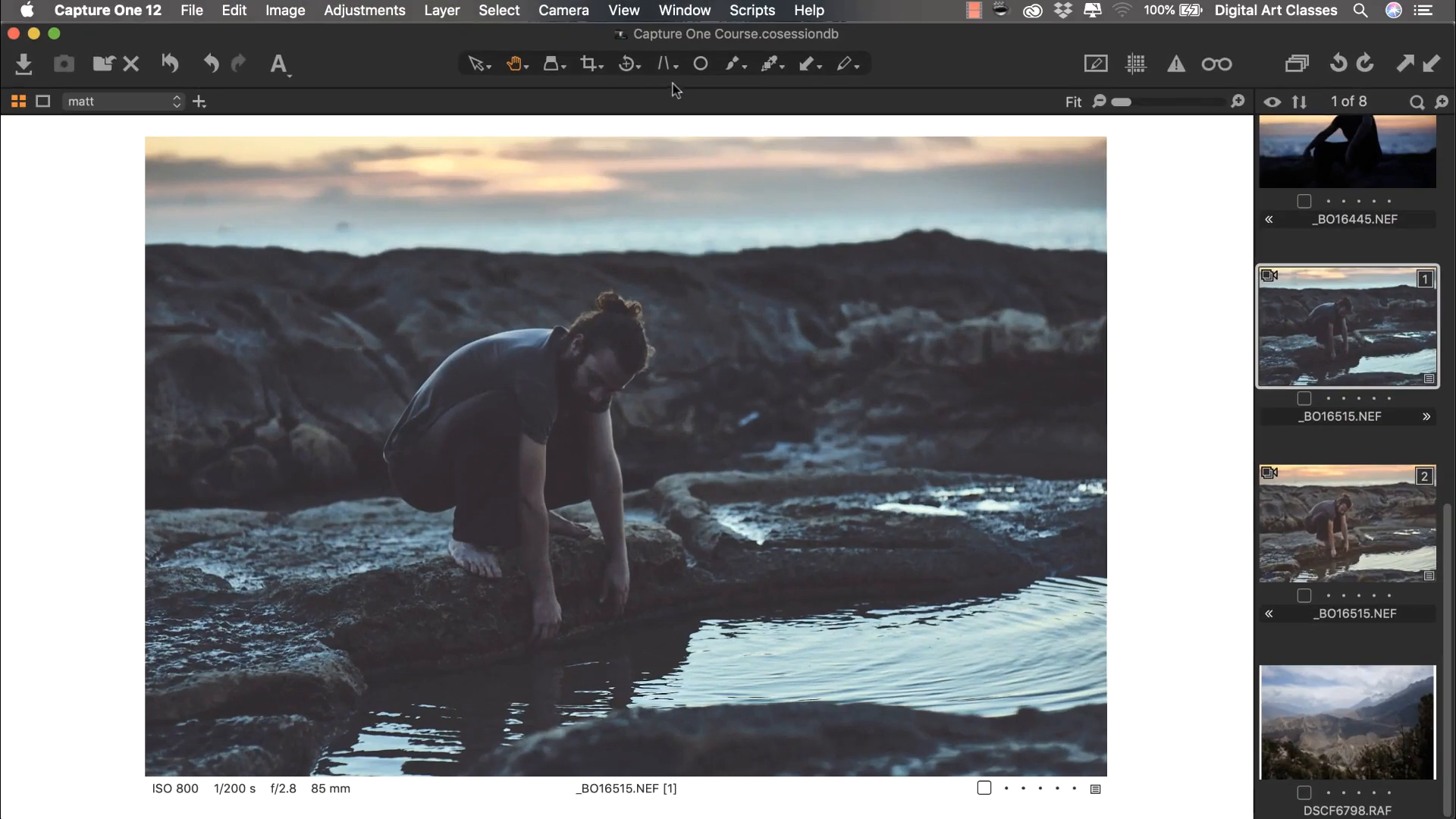
pyautogui.hotkey('ctrl', 'Up')
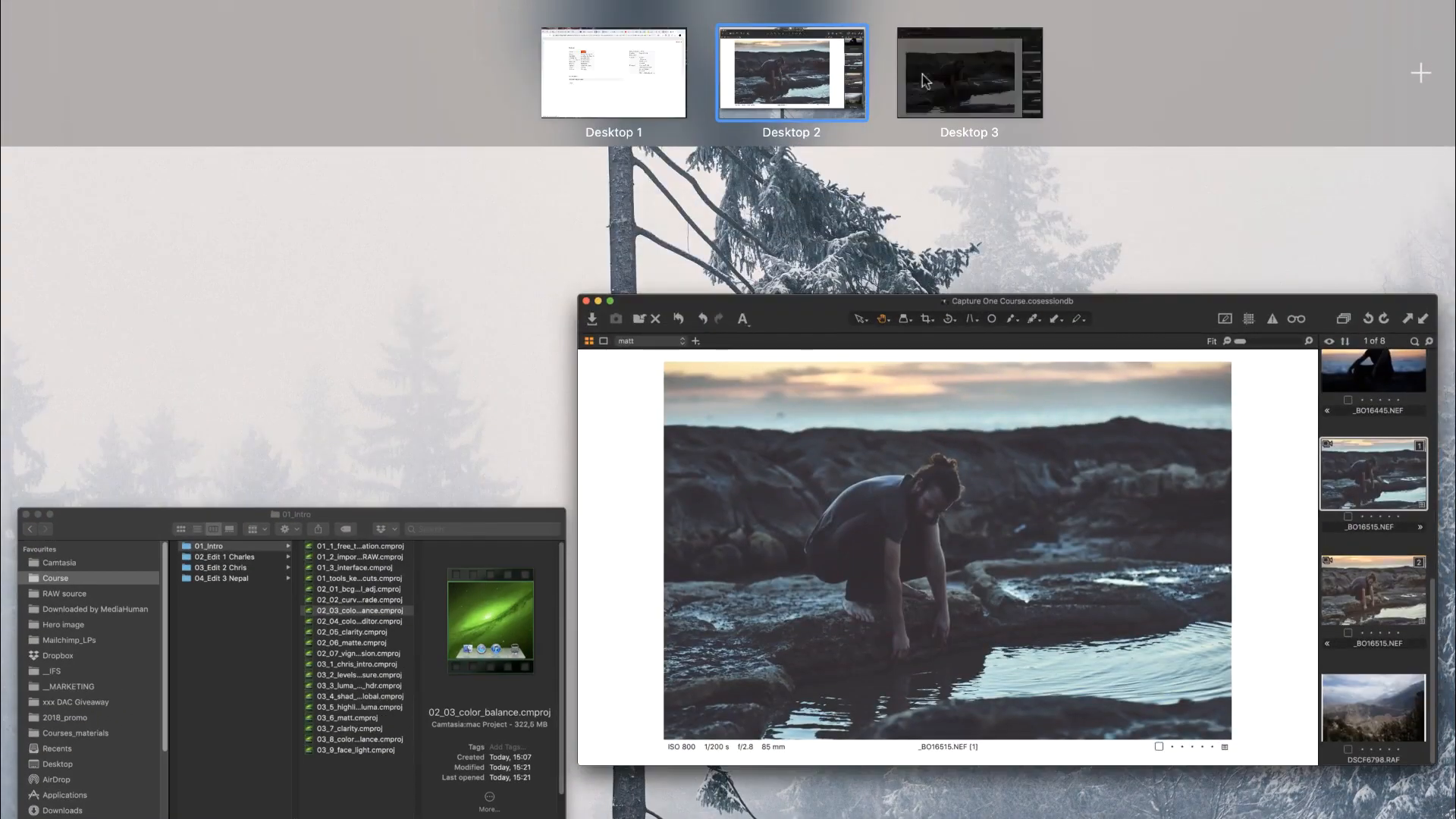
pyautogui.click(922, 74)
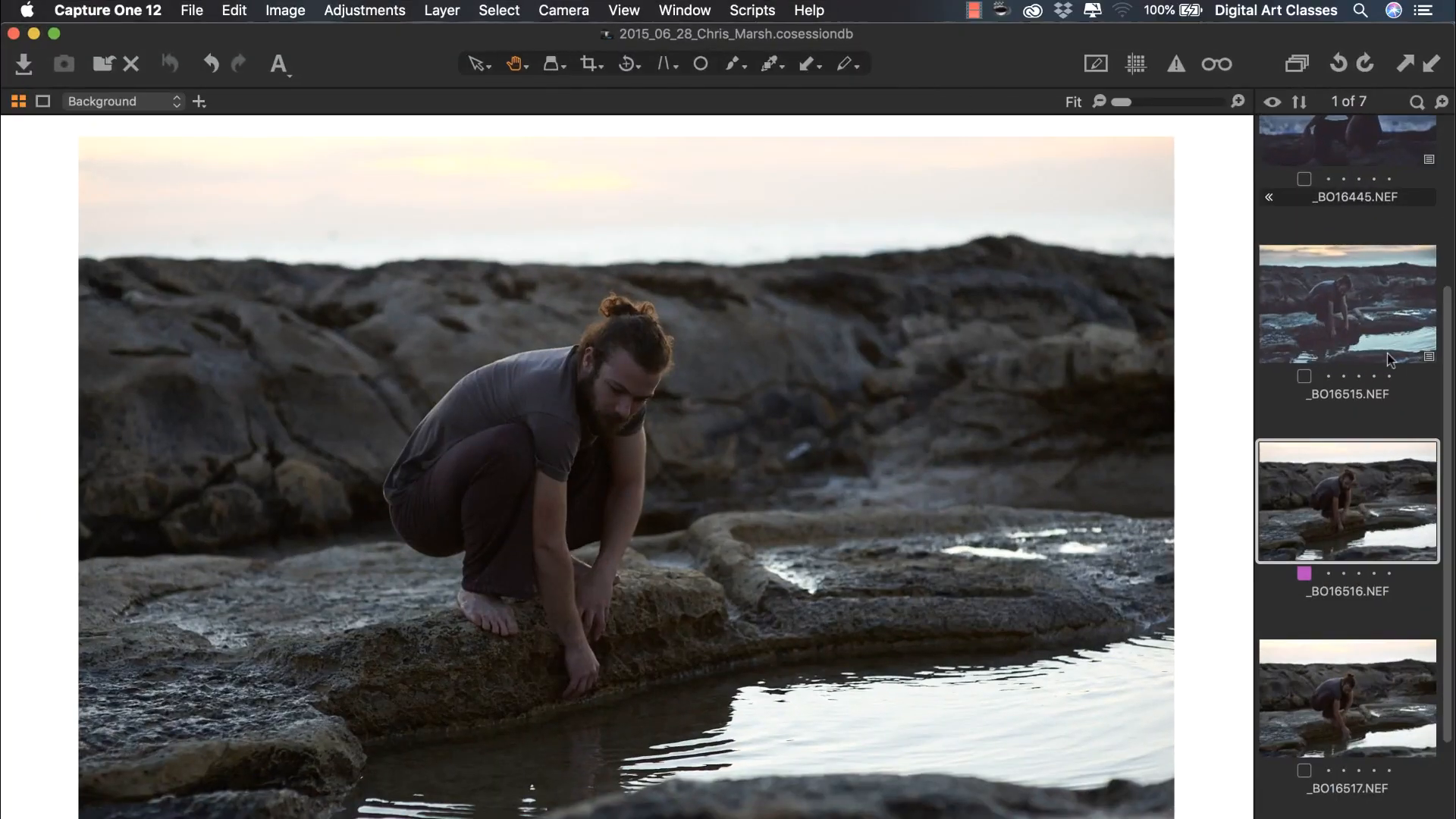
# Step: Select the four images from _BO16516.NEF through the silhouette after _BO16518.NEF, enable editing of all selected variants, and apply the copied adjustments
pyautogui.scroll(-4, 1343, 471)
pyautogui.scroll(-2, 1338, 498)
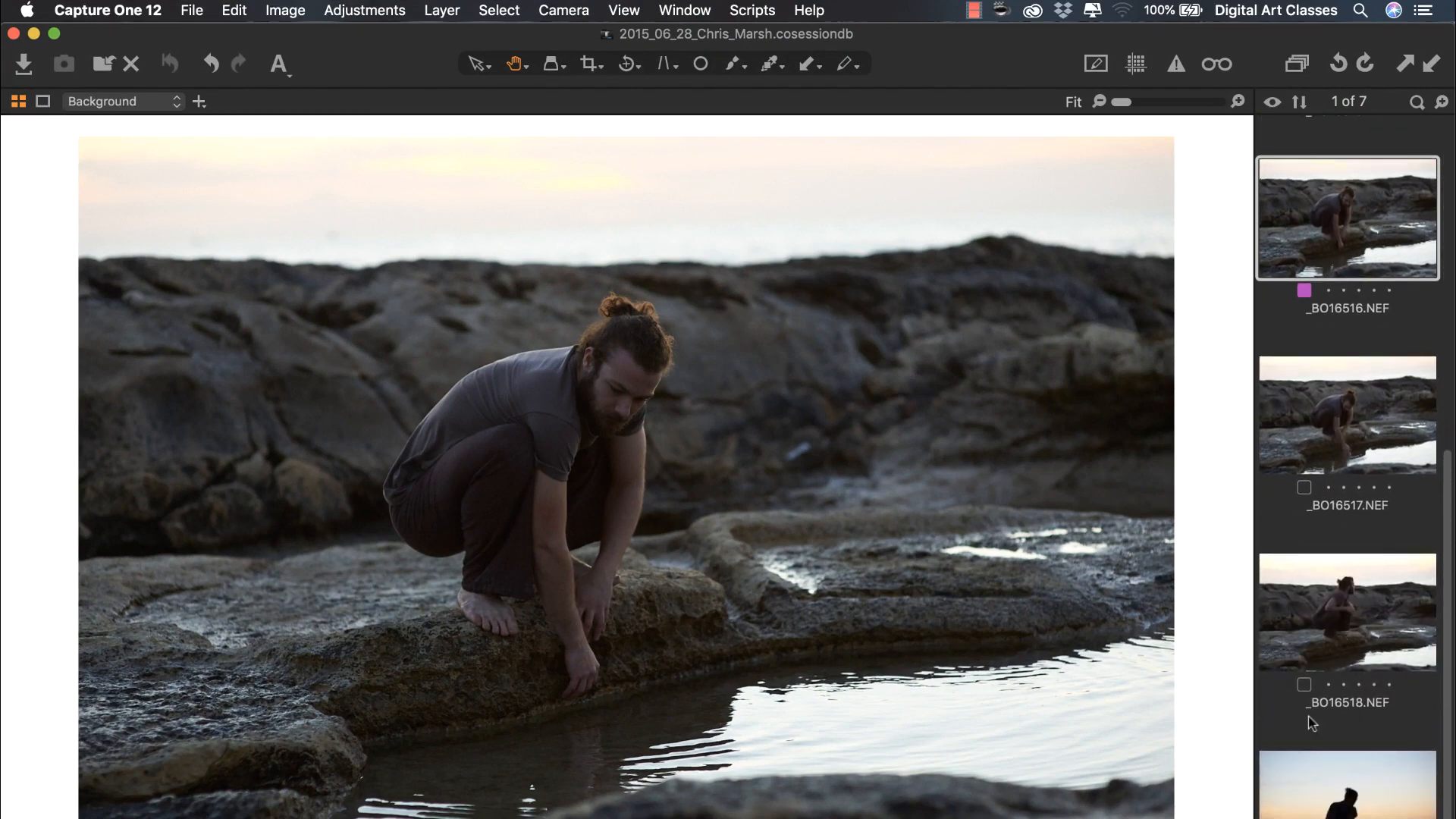
pyautogui.keyDown('shift'); pyautogui.click(1310, 784); pyautogui.keyUp('shift')
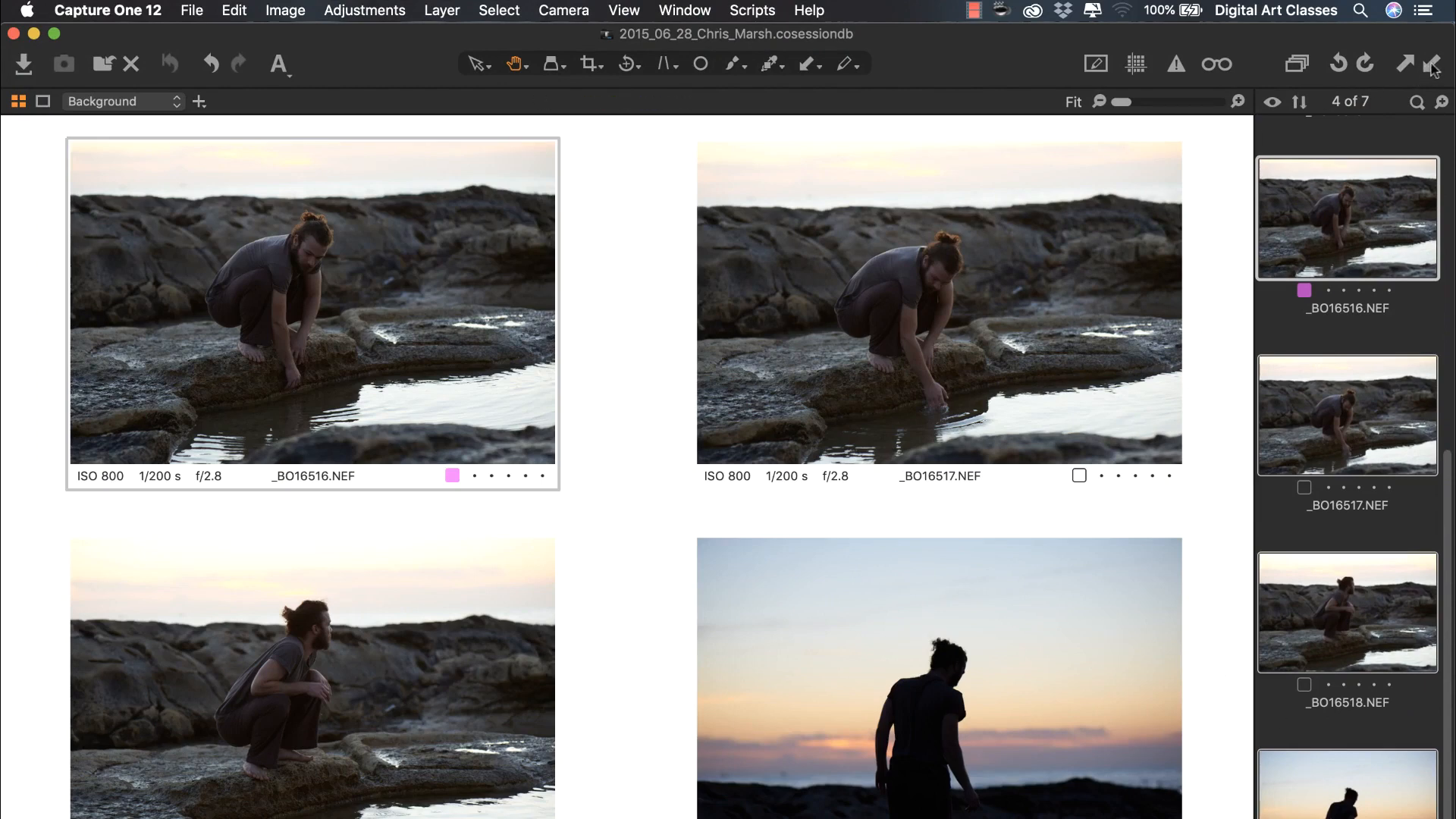
pyautogui.click(1296, 66)
pyautogui.click(1299, 68)
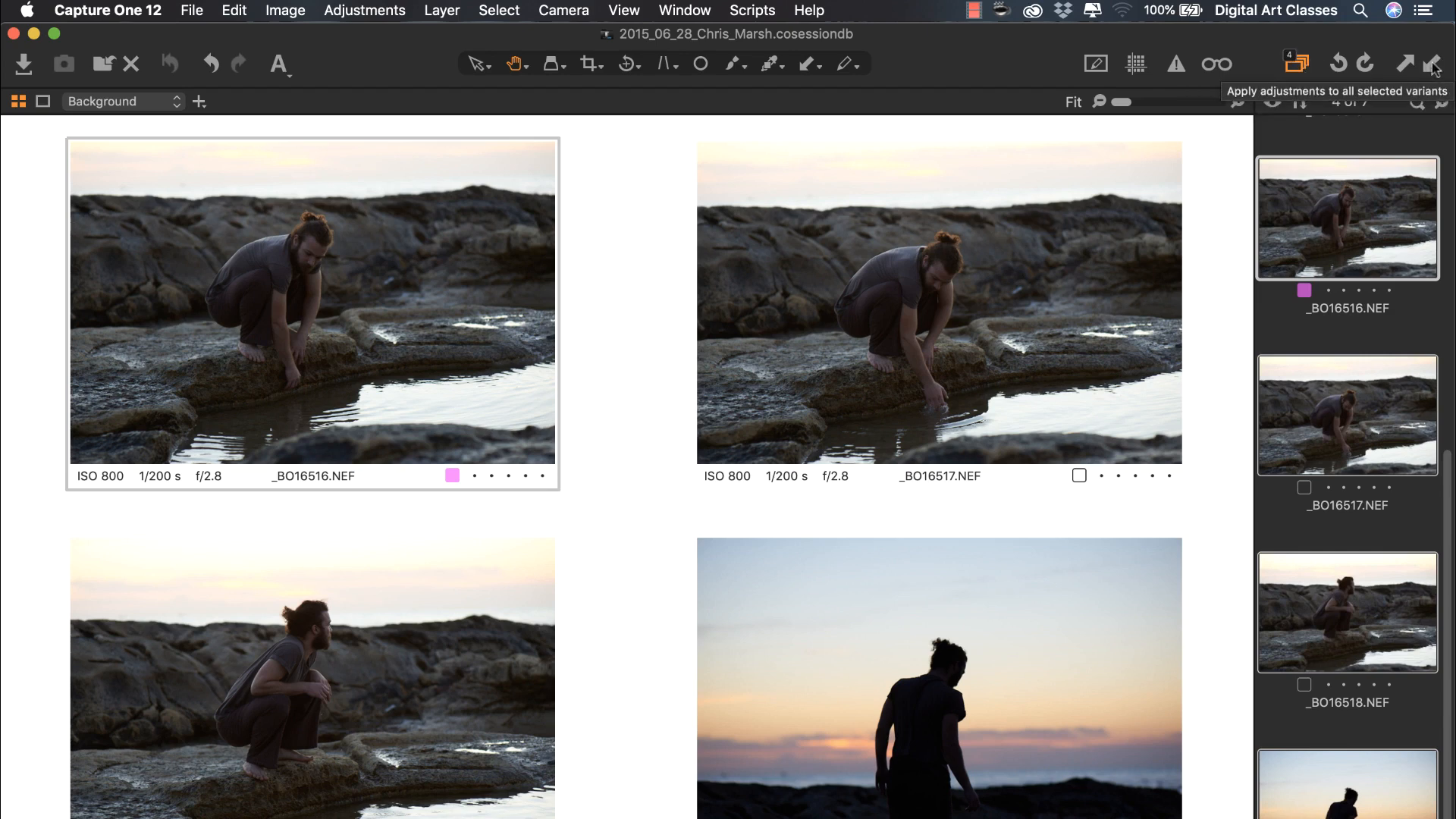
pyautogui.click(1433, 67)
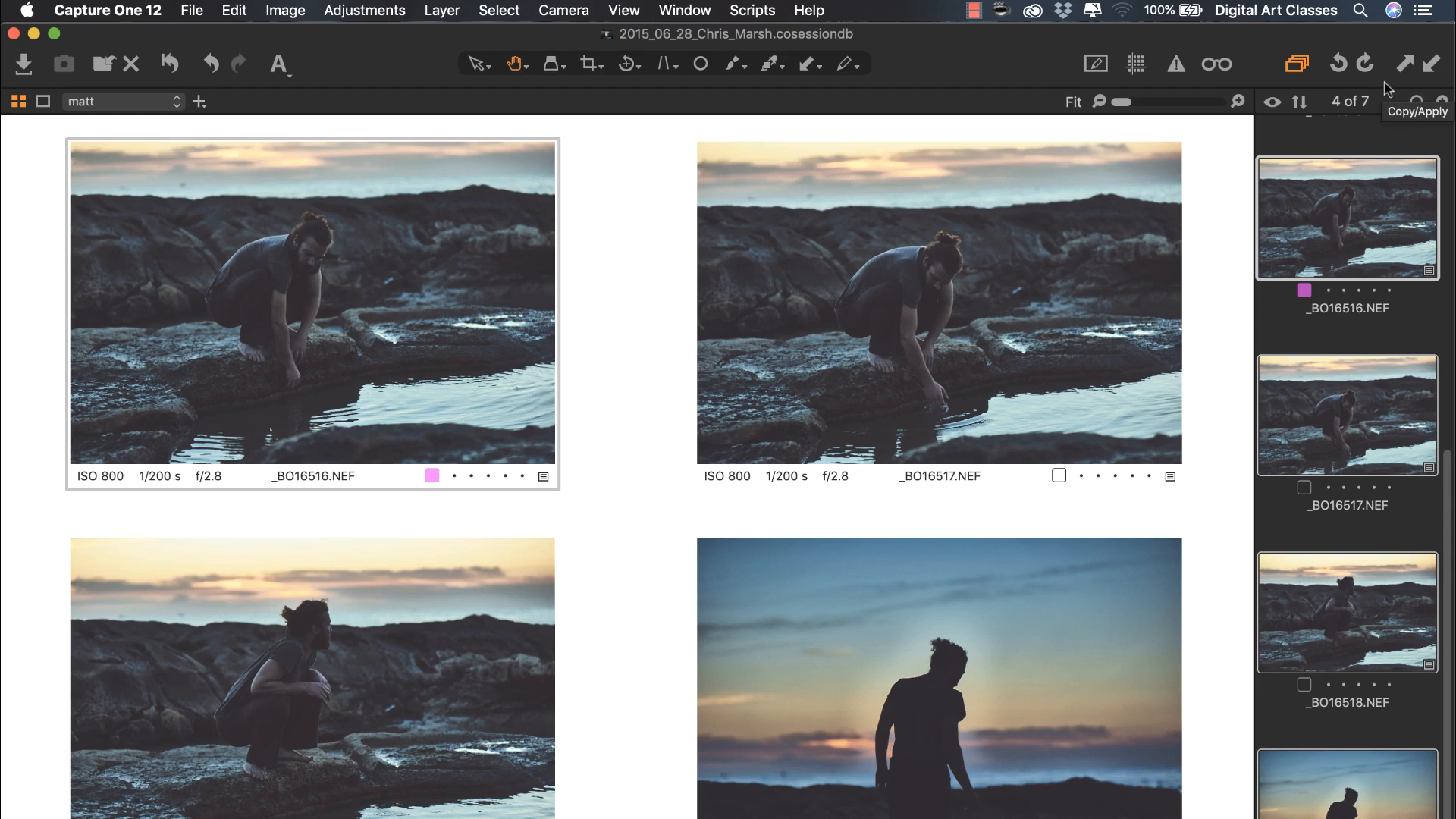
pyautogui.click(1320, 432)
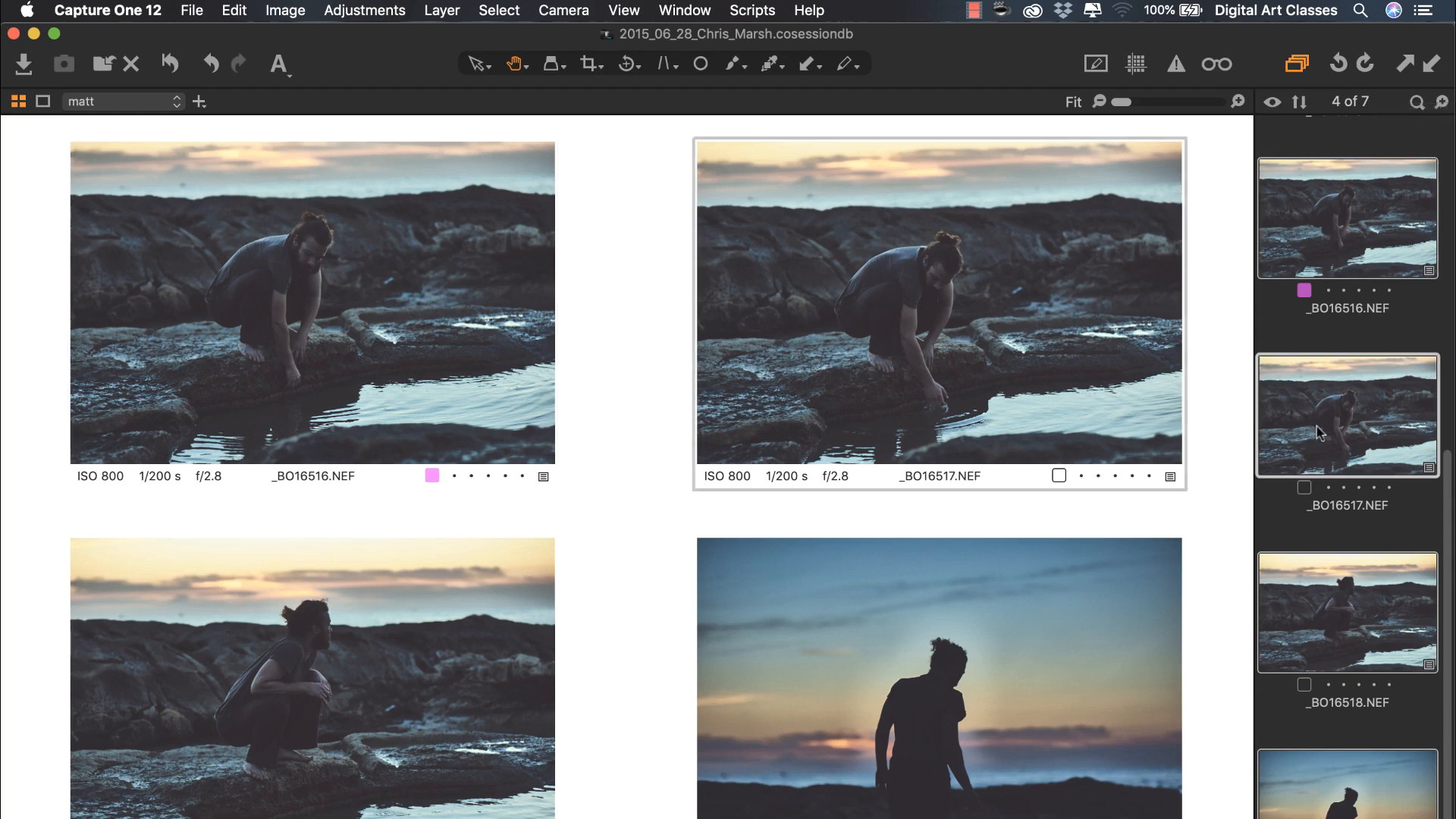
pyautogui.click(1317, 331)
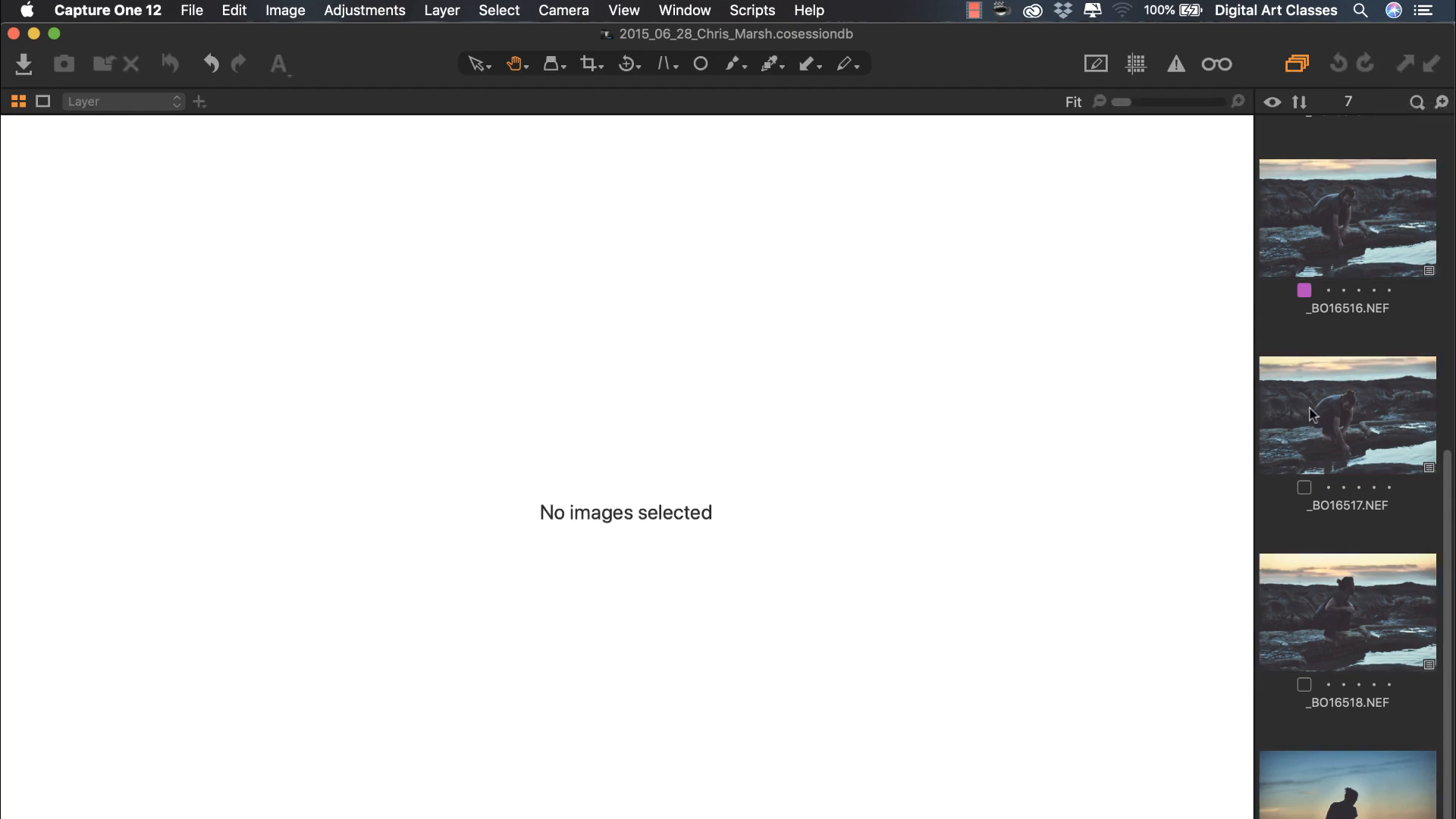
# Step: Open the graded _BO16517.NEF and inspect the crouching man at 100%
pyautogui.click(1310, 408)
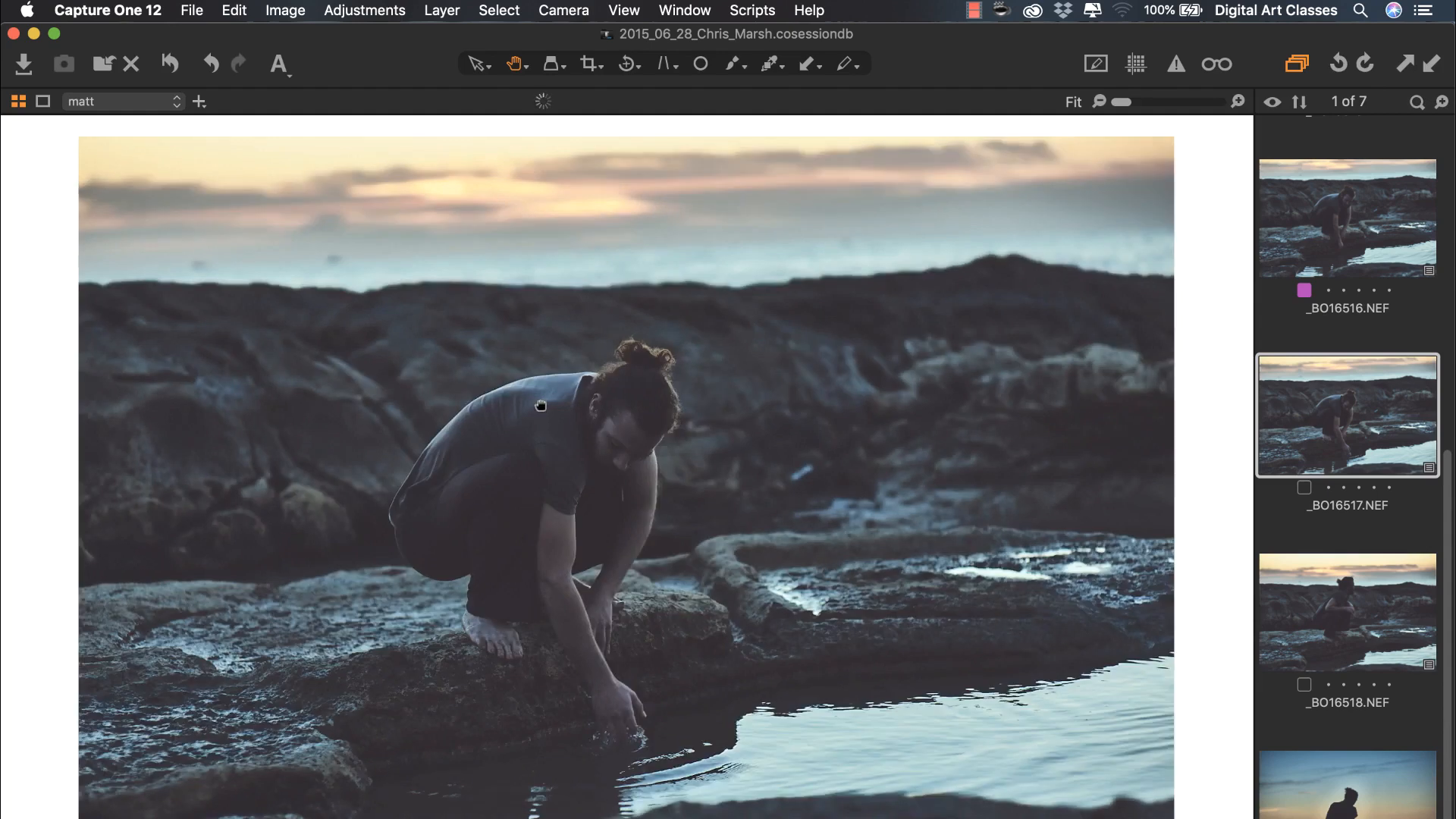
pyautogui.click(541, 404)
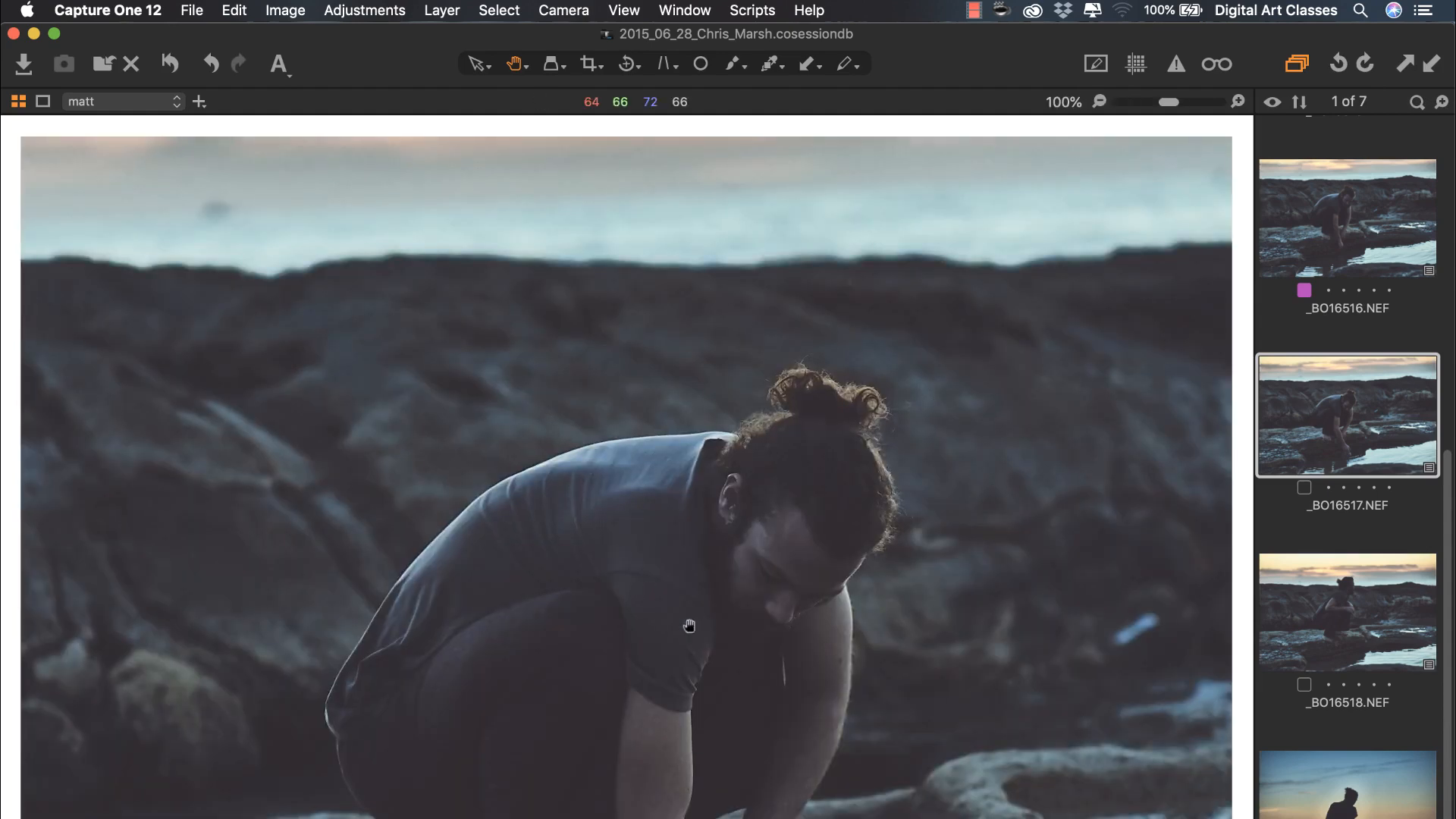
pyautogui.moveTo(742, 634); pyautogui.dragTo(731, 494)
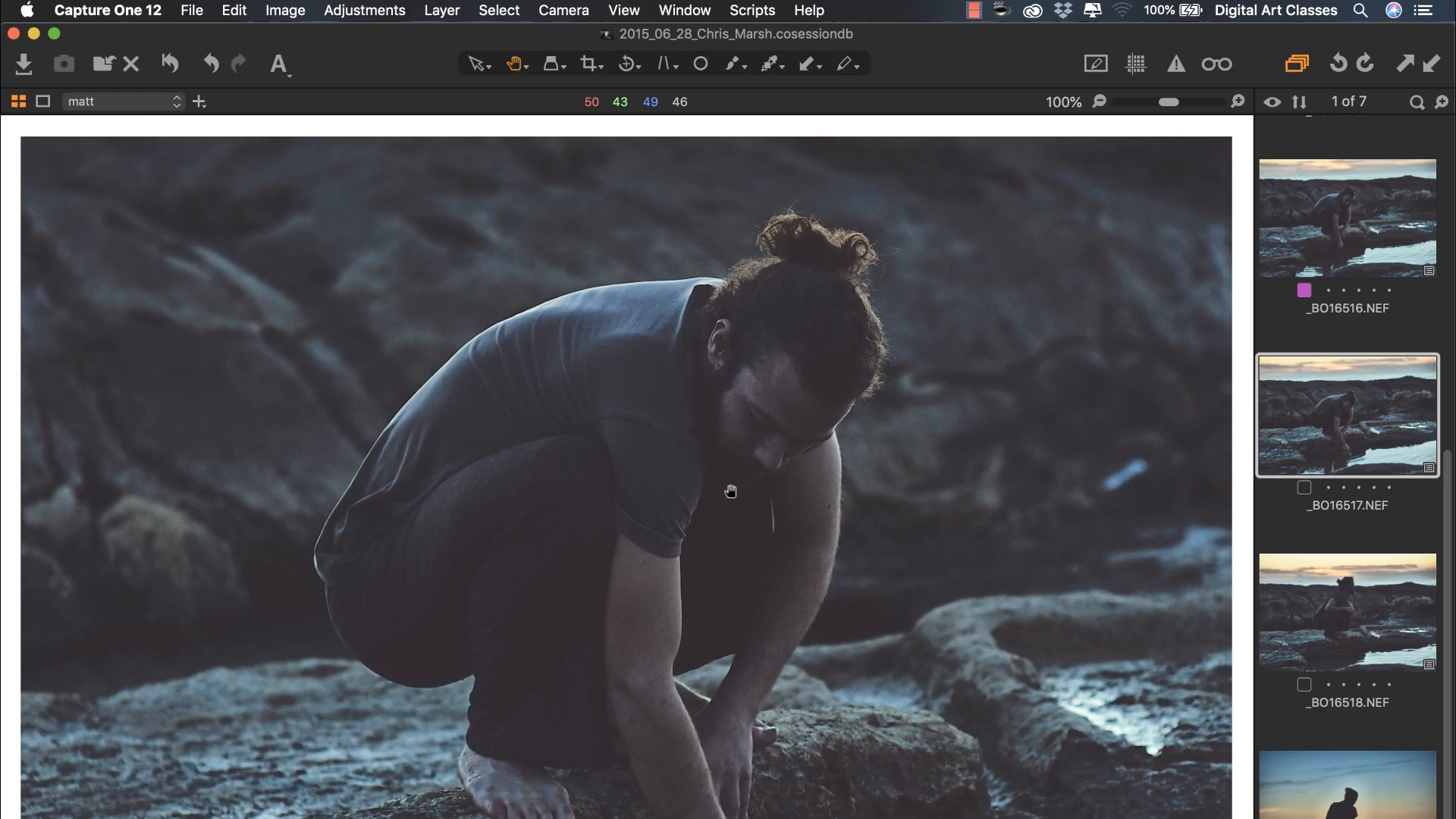
# Step: Show the tool panels and examine the masks of the subject and hdr highlight background layers on _BO16517.NEF
pyautogui.press('super+alt+t')
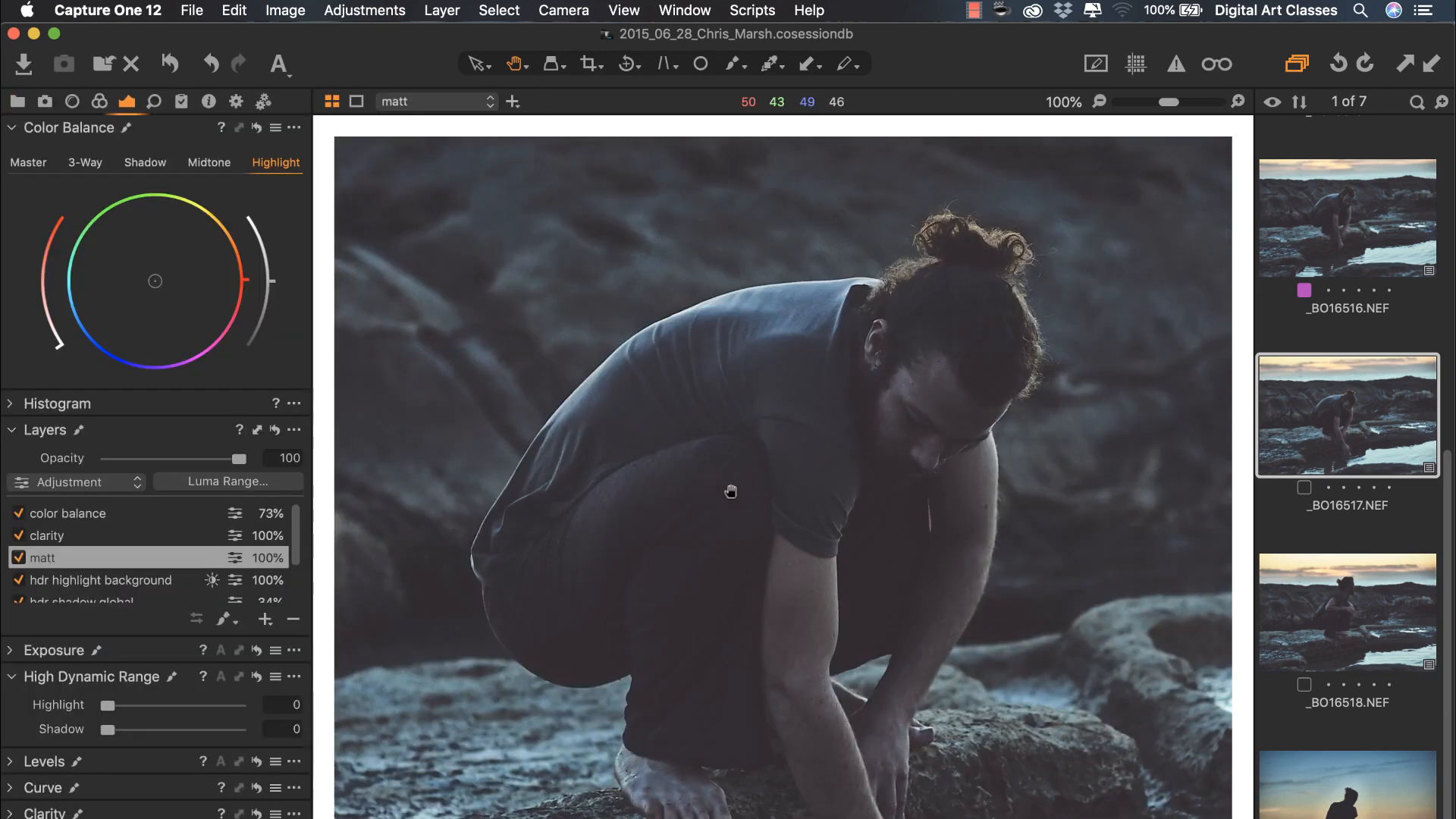
pyautogui.scroll(-3, 97, 536)
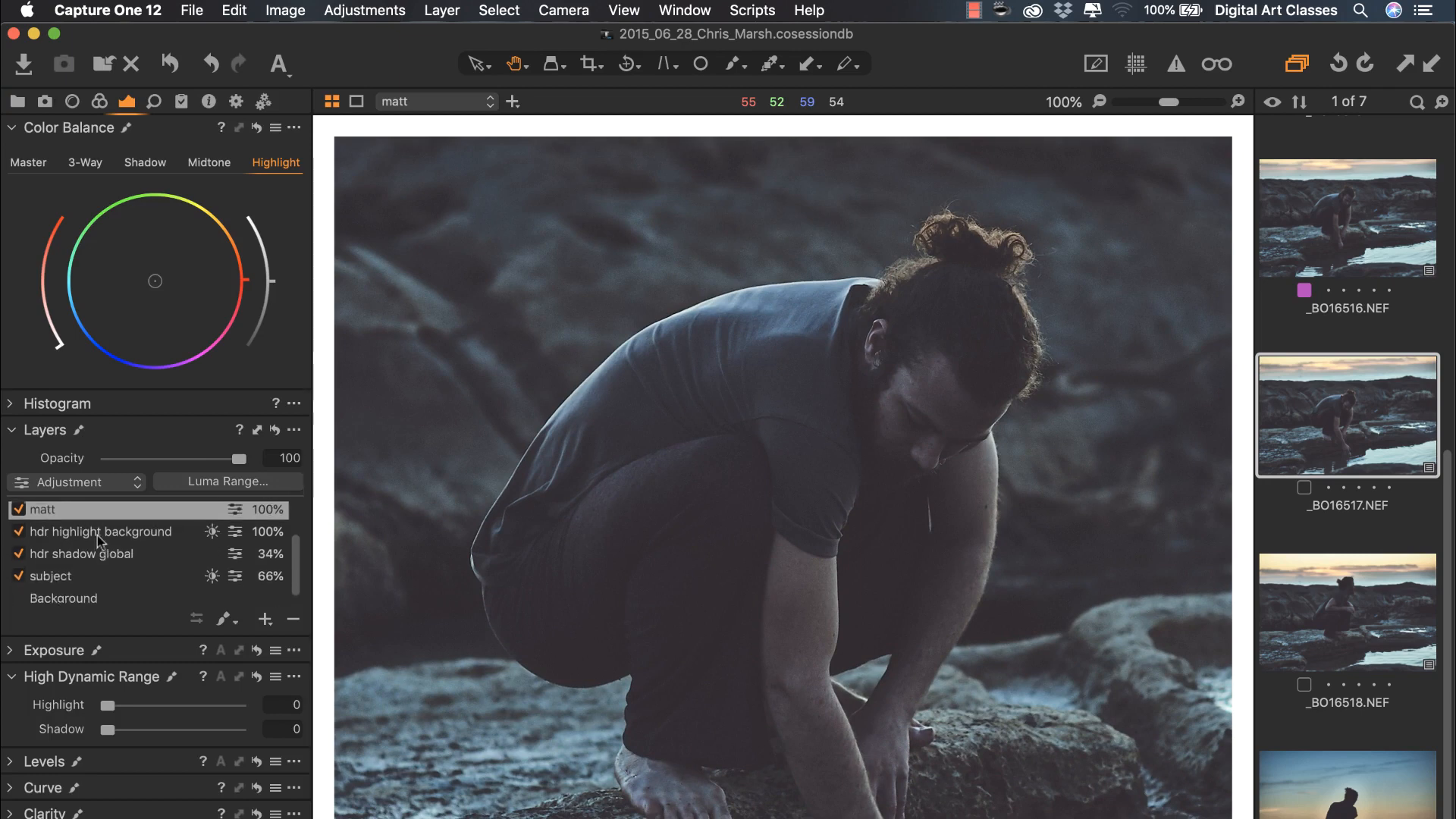
pyautogui.click(89, 555)
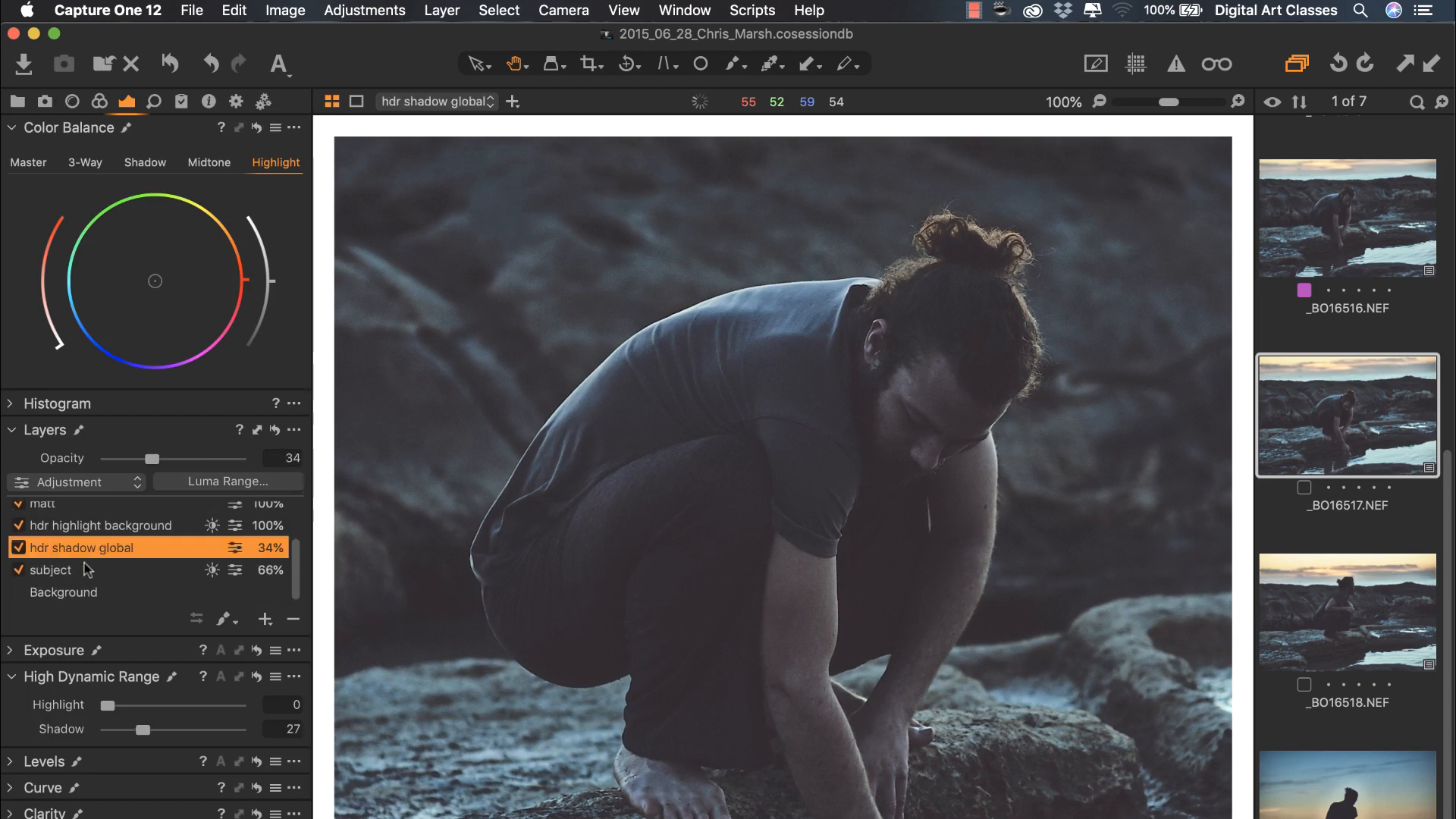
pyautogui.click(83, 574)
pyautogui.press('m')
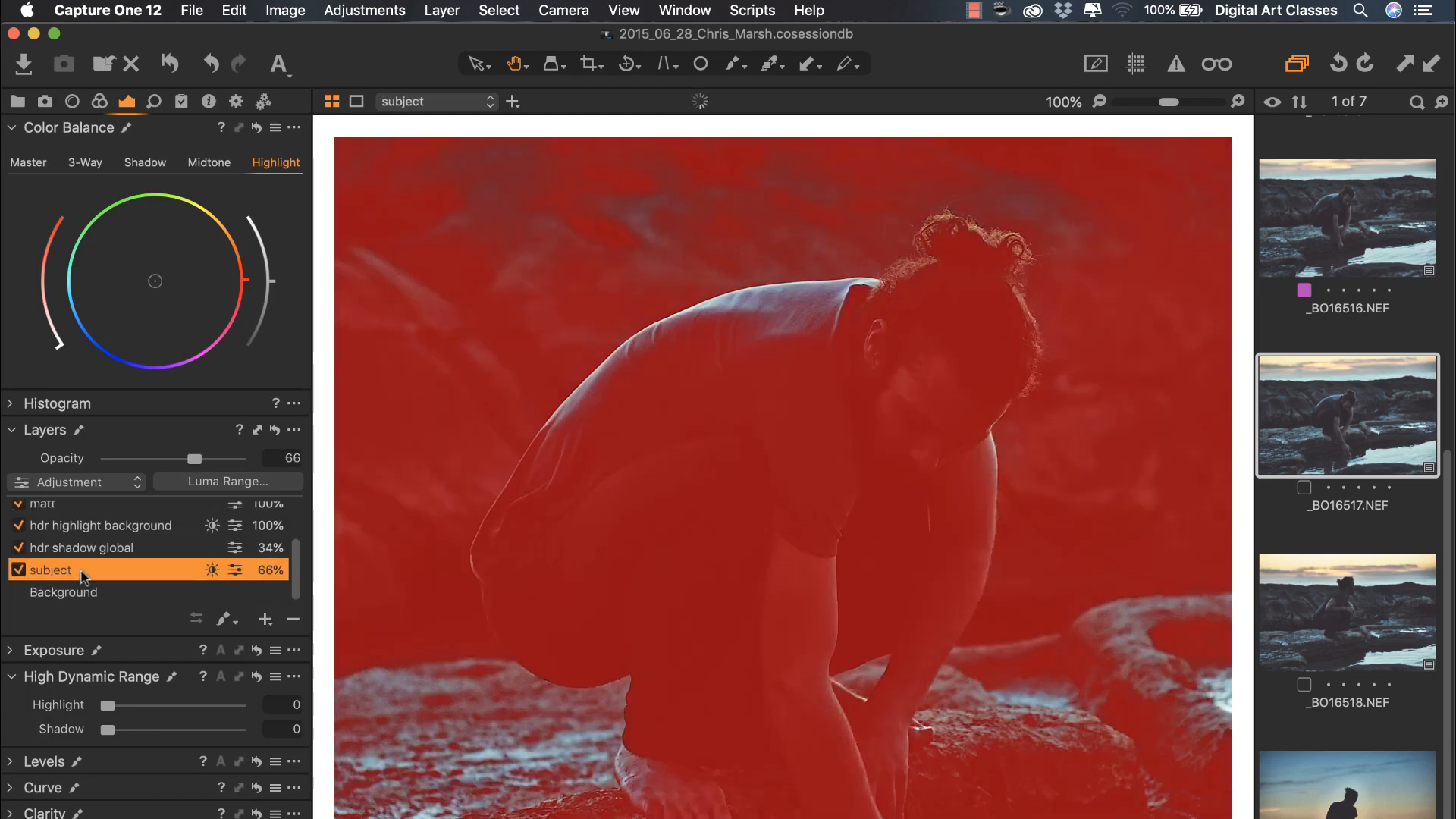
pyautogui.press('super+minus')
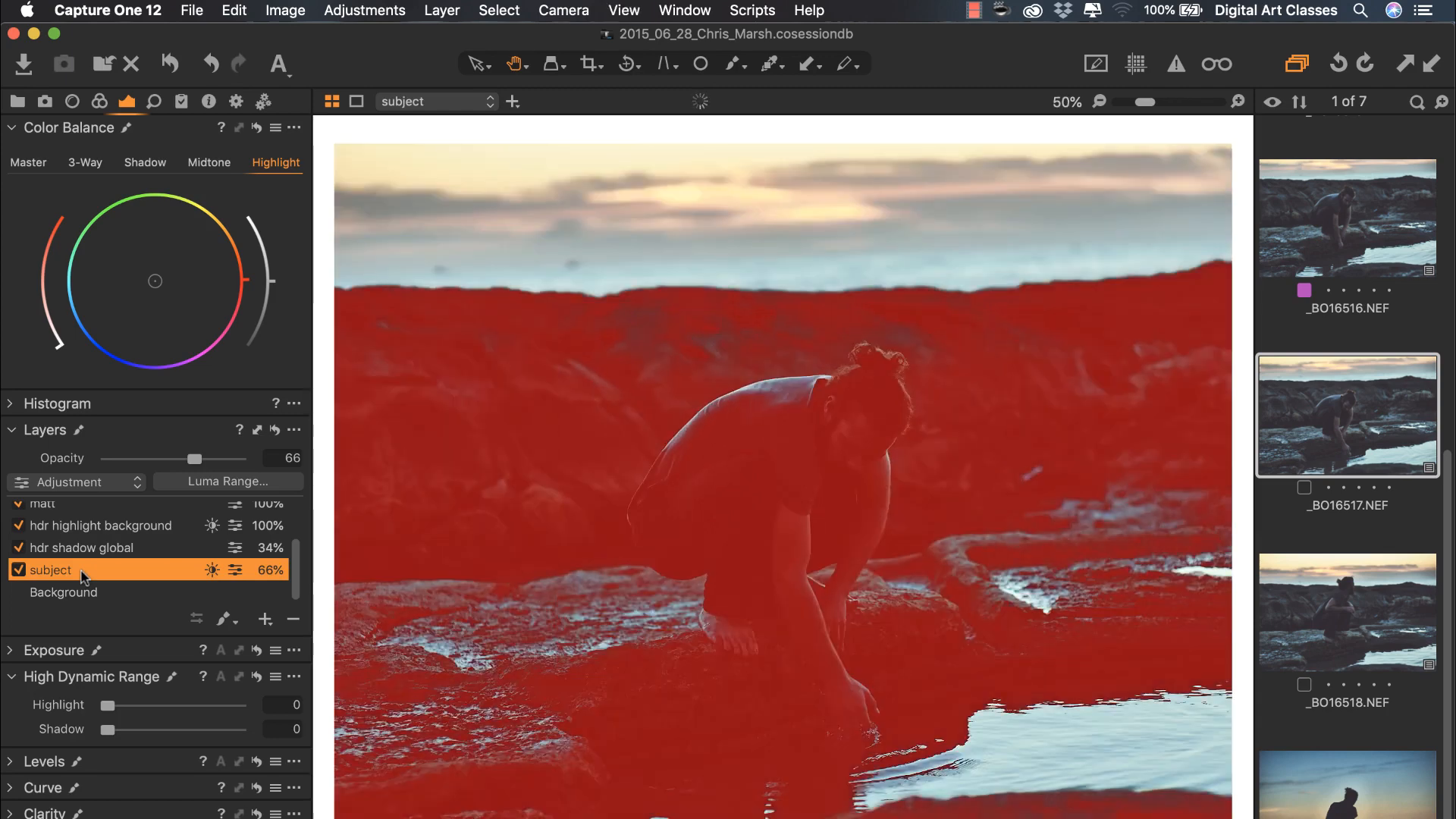
pyautogui.click(124, 530)
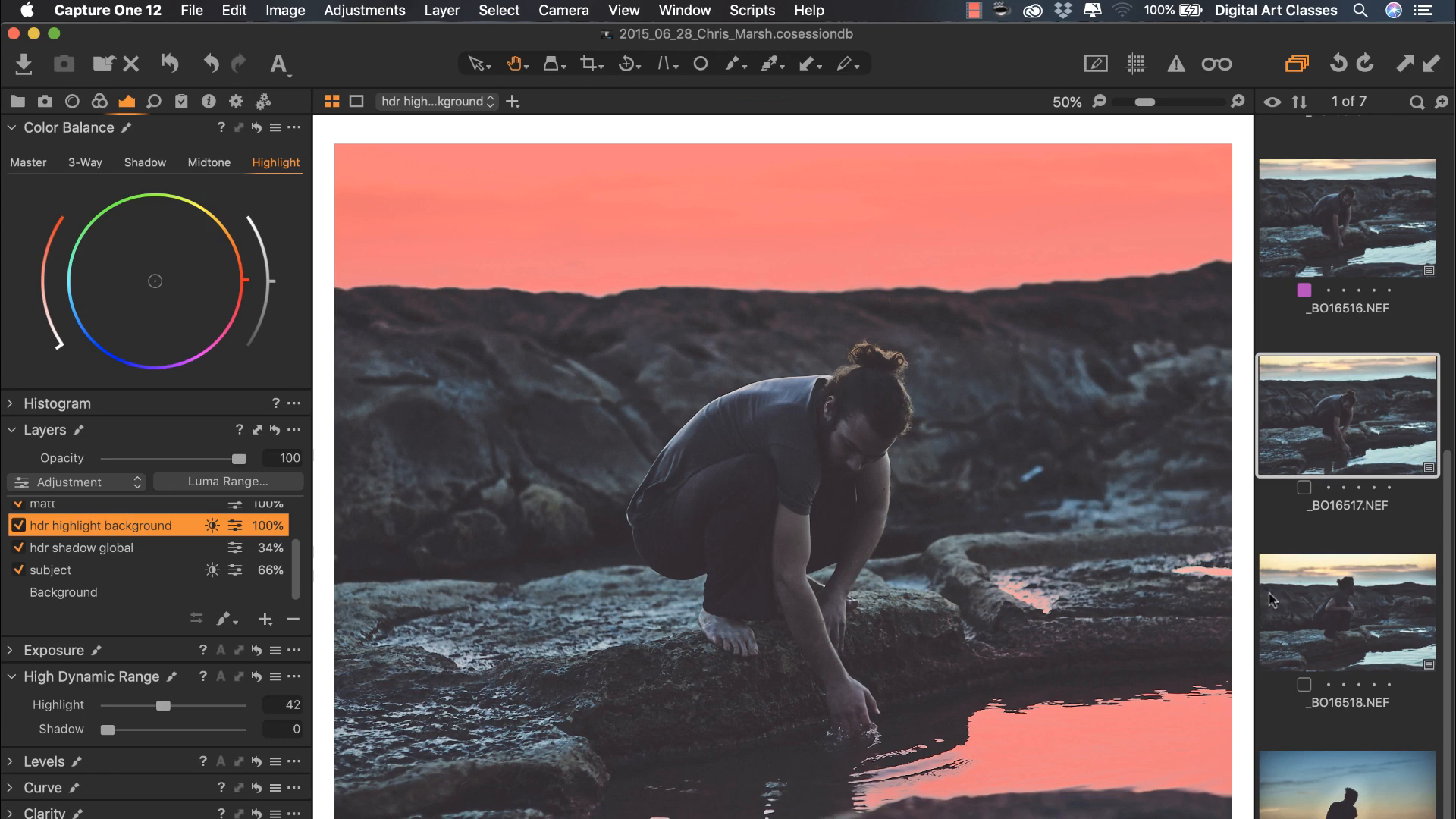
# Step: Open _BO16518.NEF and examine its hdr highlight background and subject layer masks with the whole image in view
pyautogui.click(1321, 616)
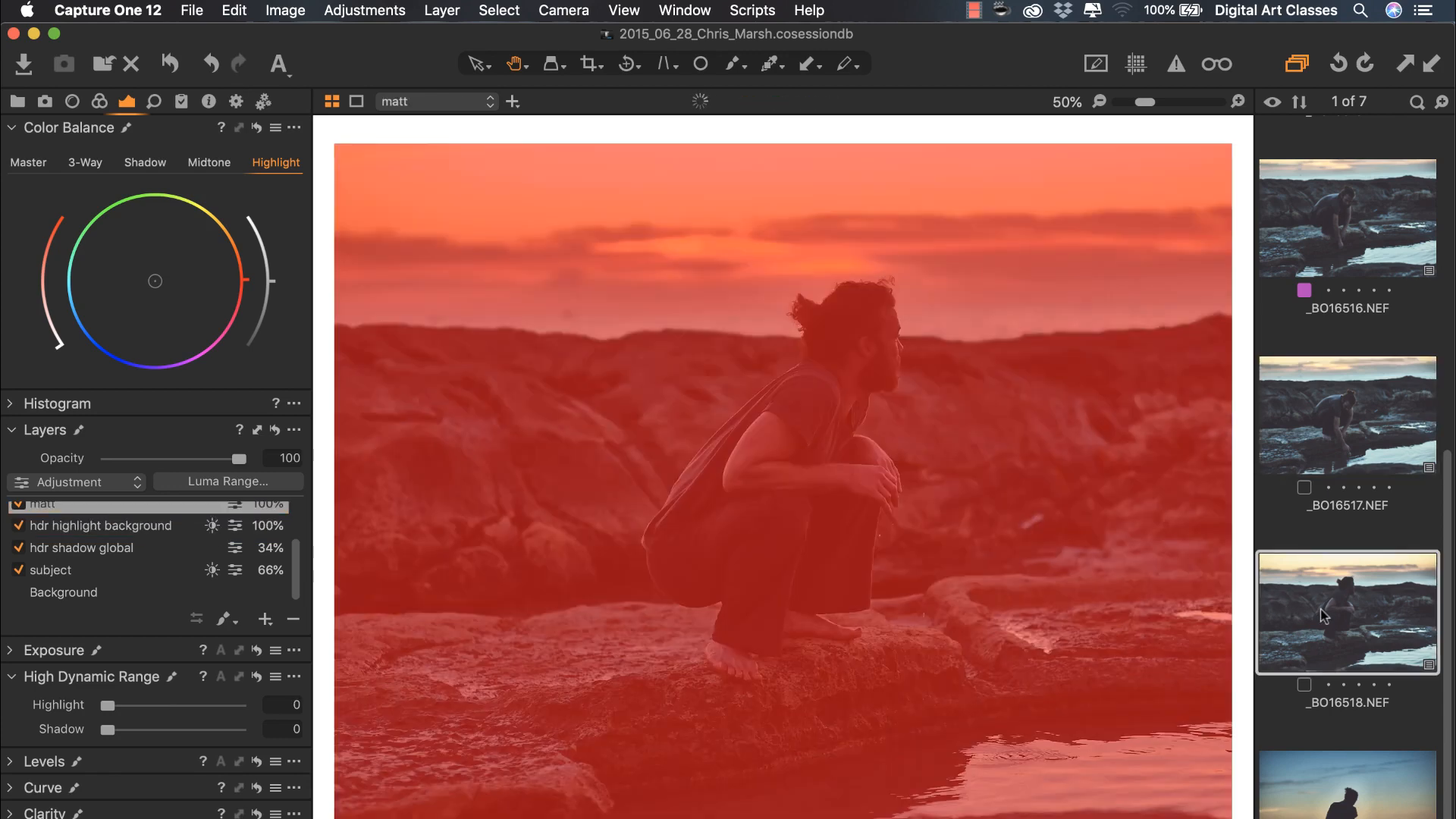
pyautogui.click(132, 531)
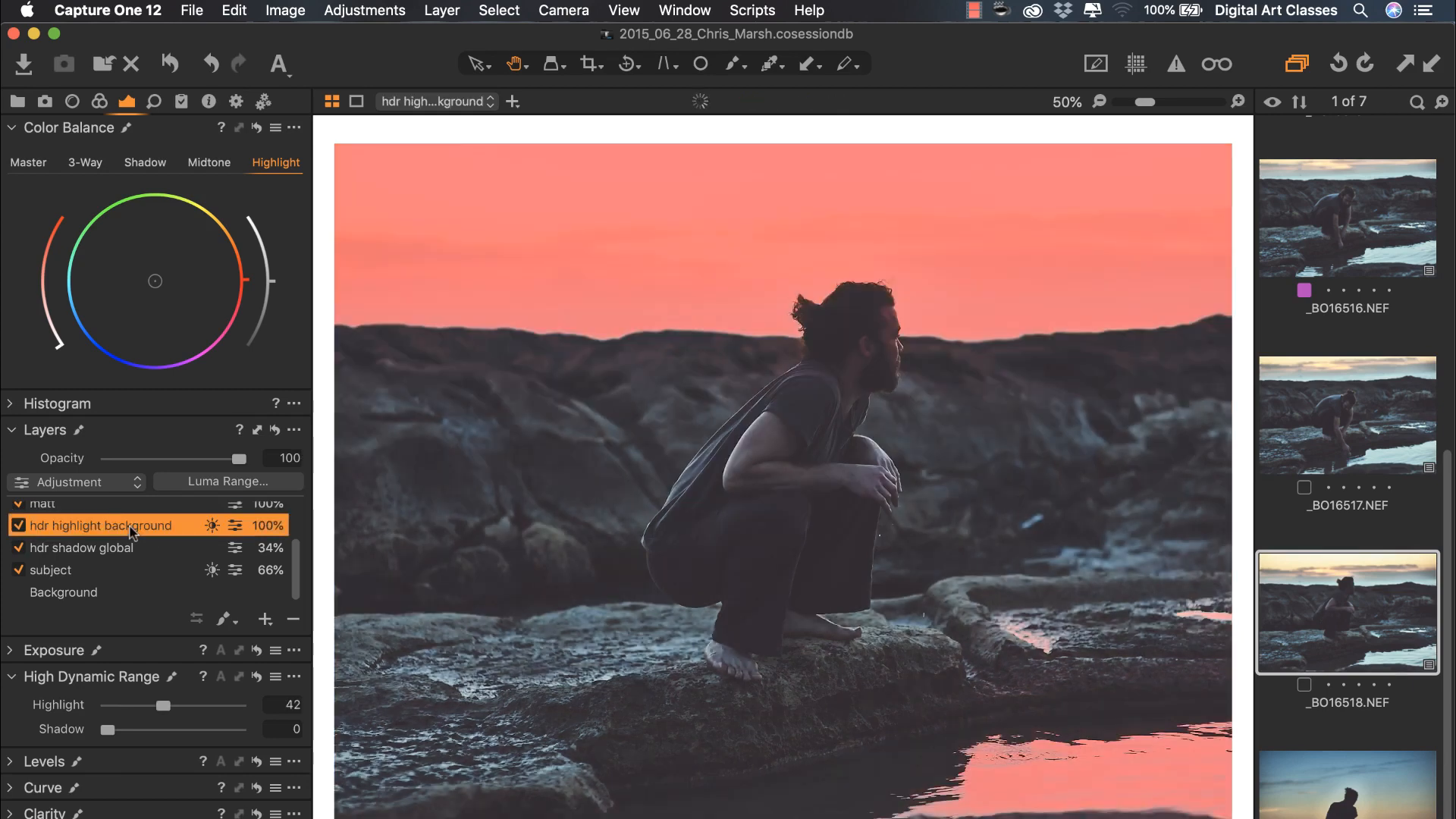
pyautogui.doubleClick(767, 595)
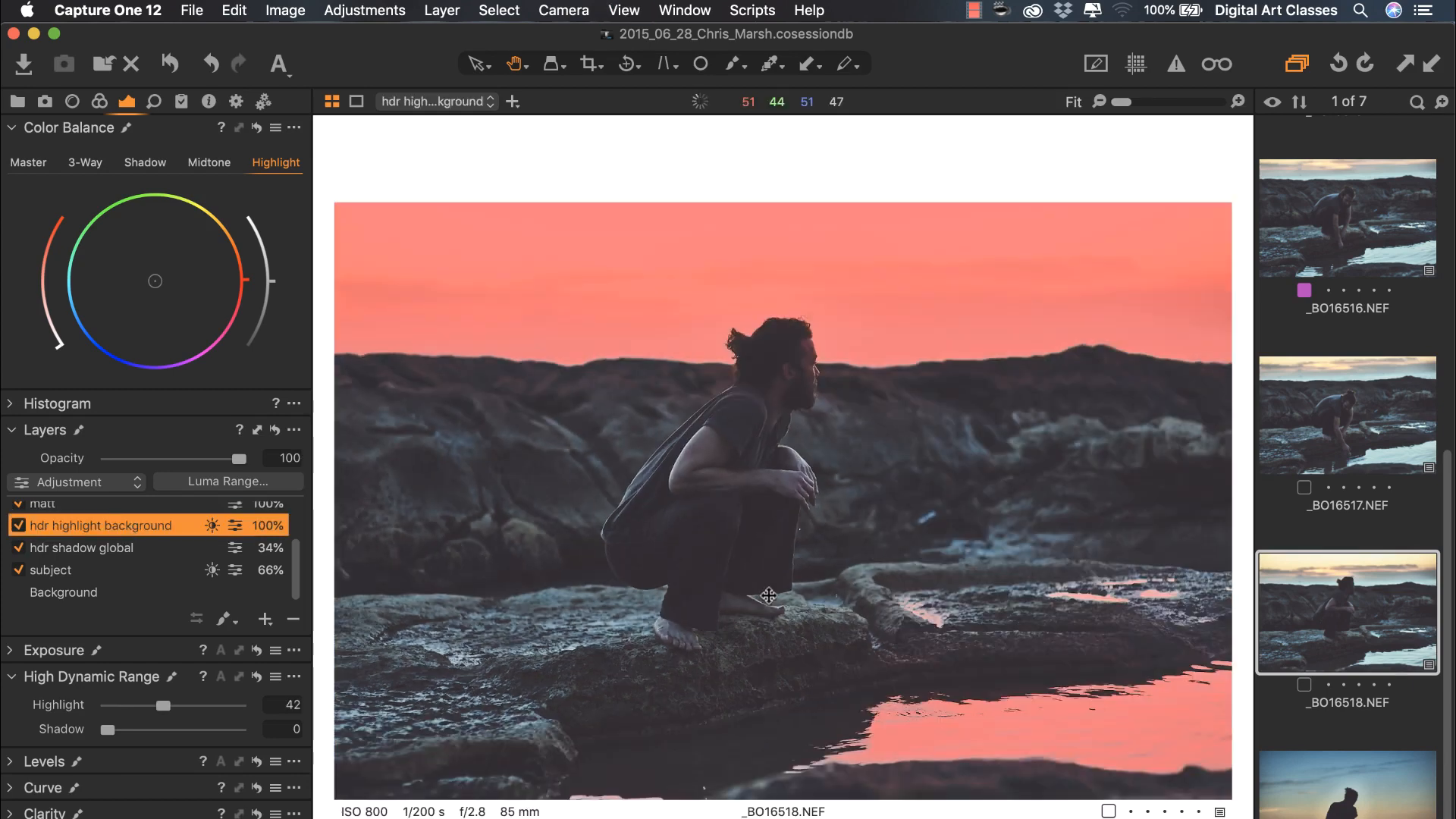
pyautogui.click(132, 573)
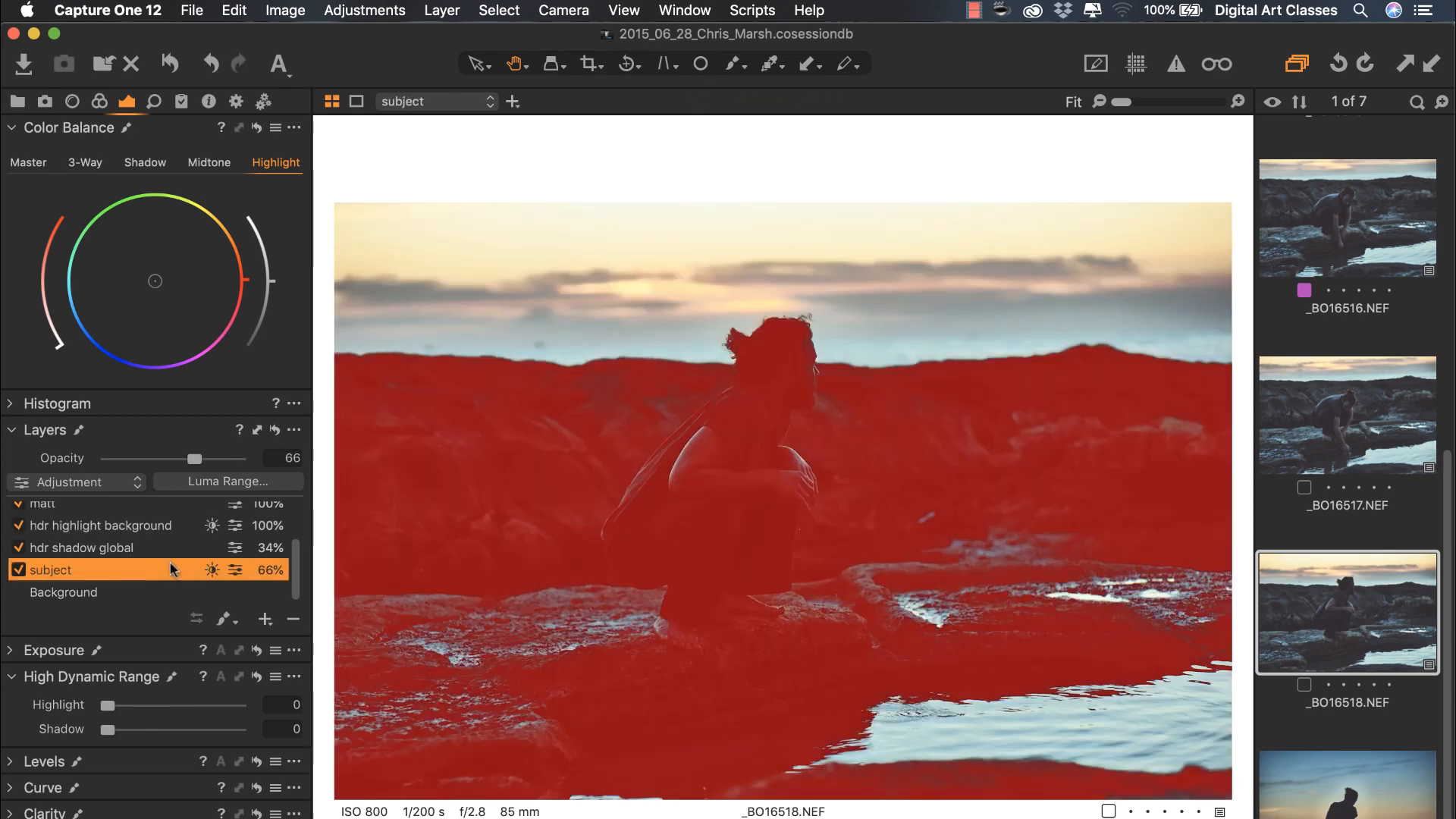
# Step: Open _BO16519.NEF and check its subject mask at 100%, with and without the overlay, and its hdr highlight background layer
pyautogui.scroll(-1, 1377, 483)
pyautogui.click(1358, 790)
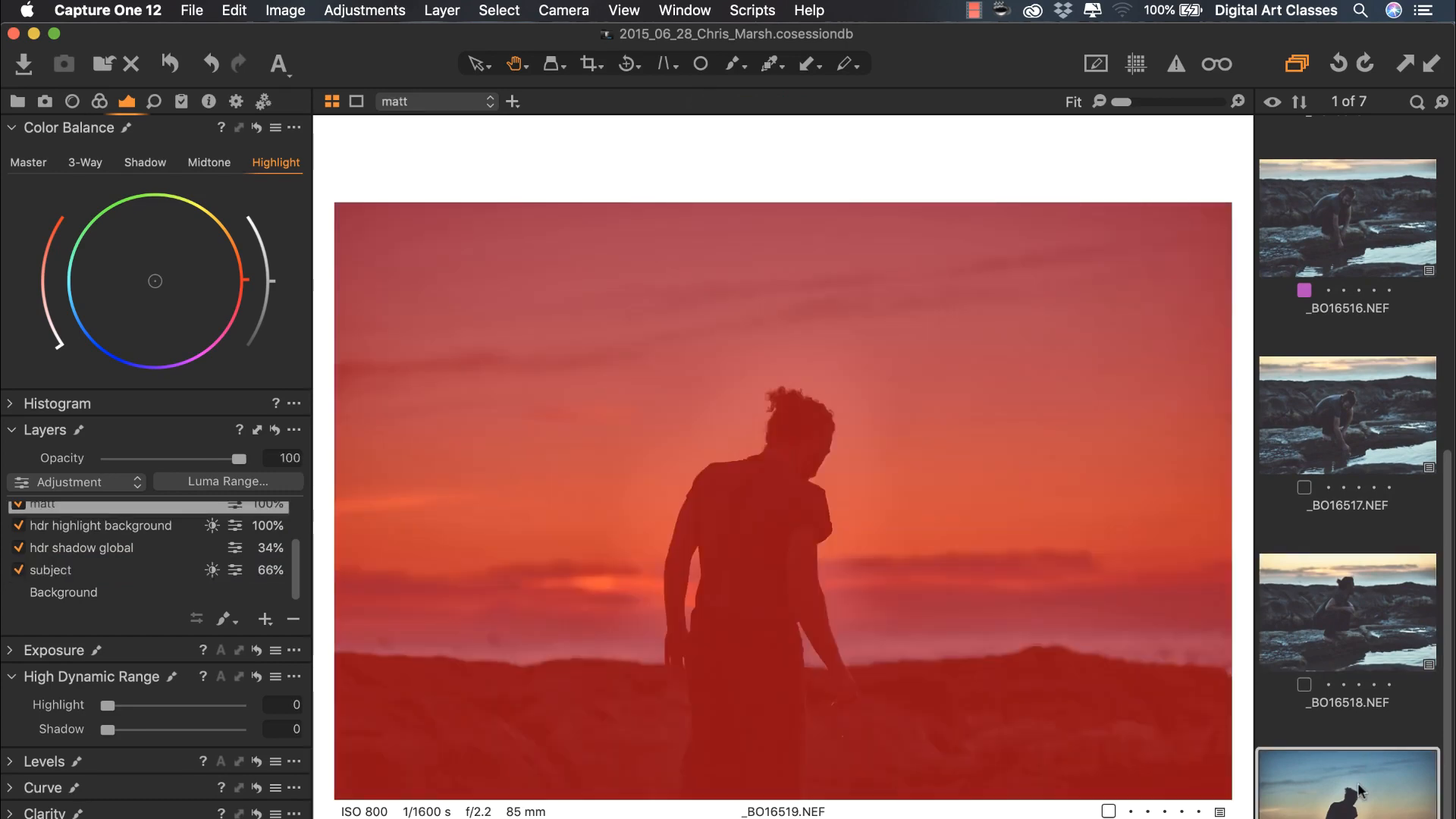
pyautogui.click(60, 575)
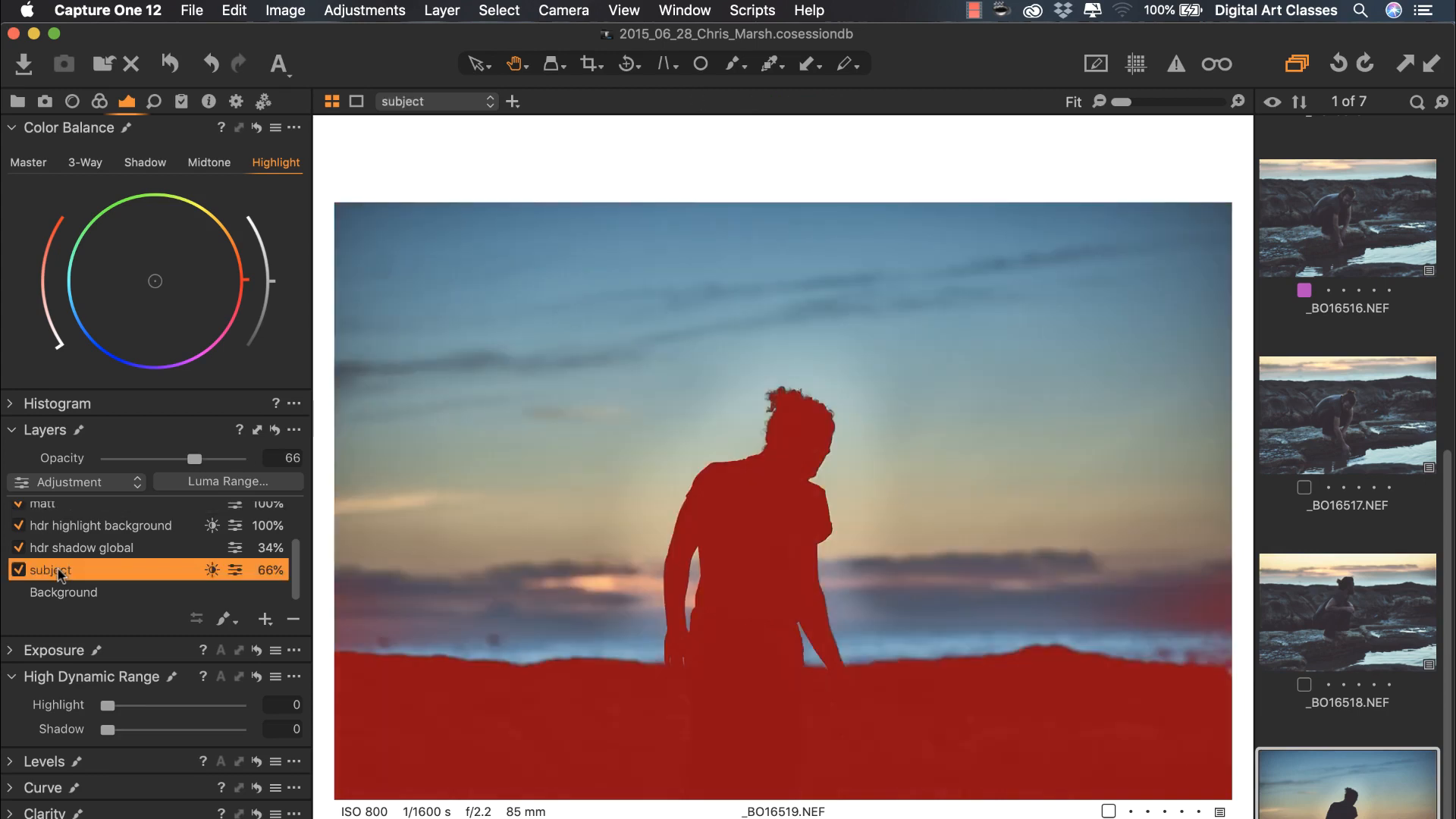
pyautogui.click(788, 456)
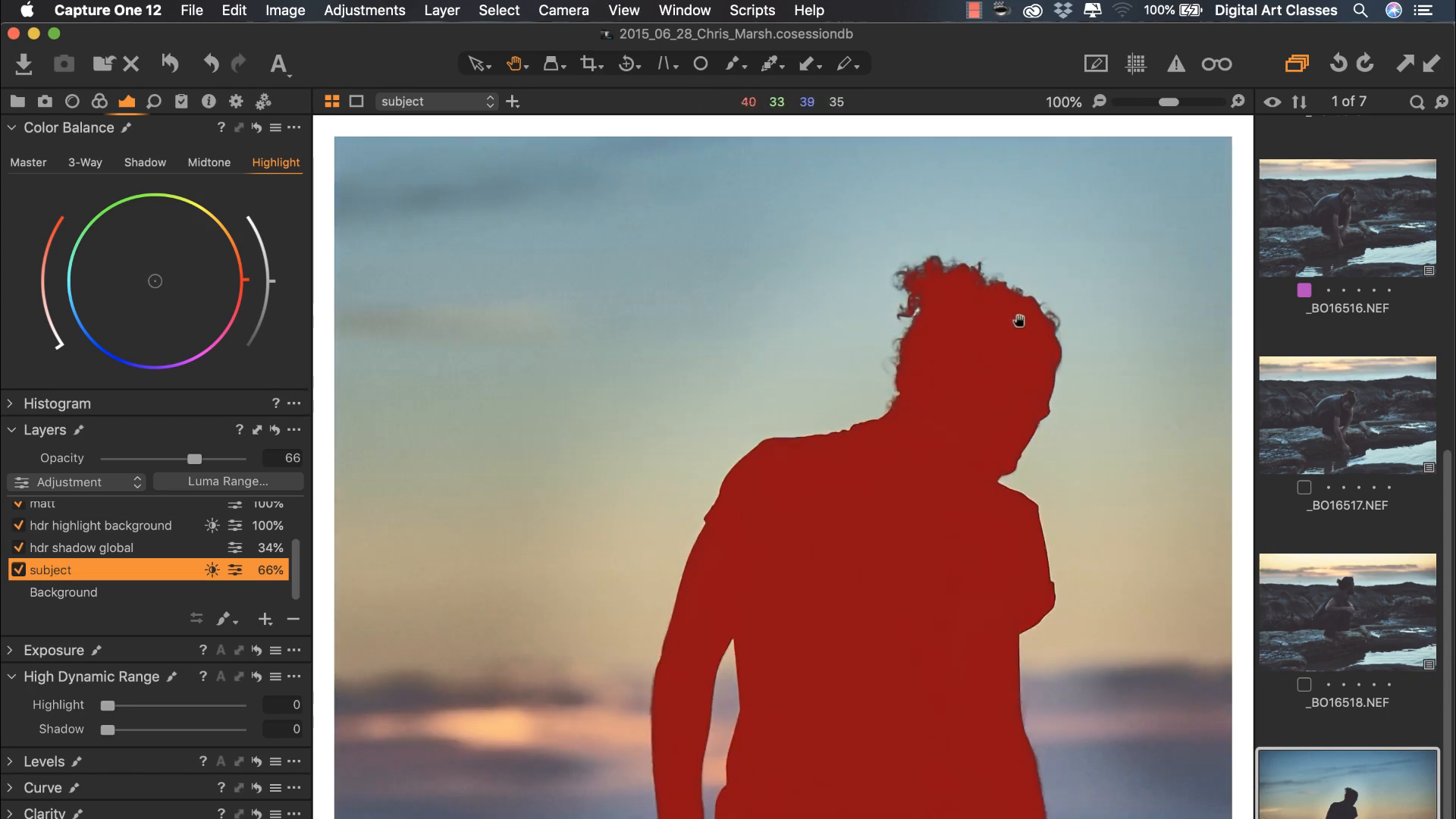
pyautogui.press('m')
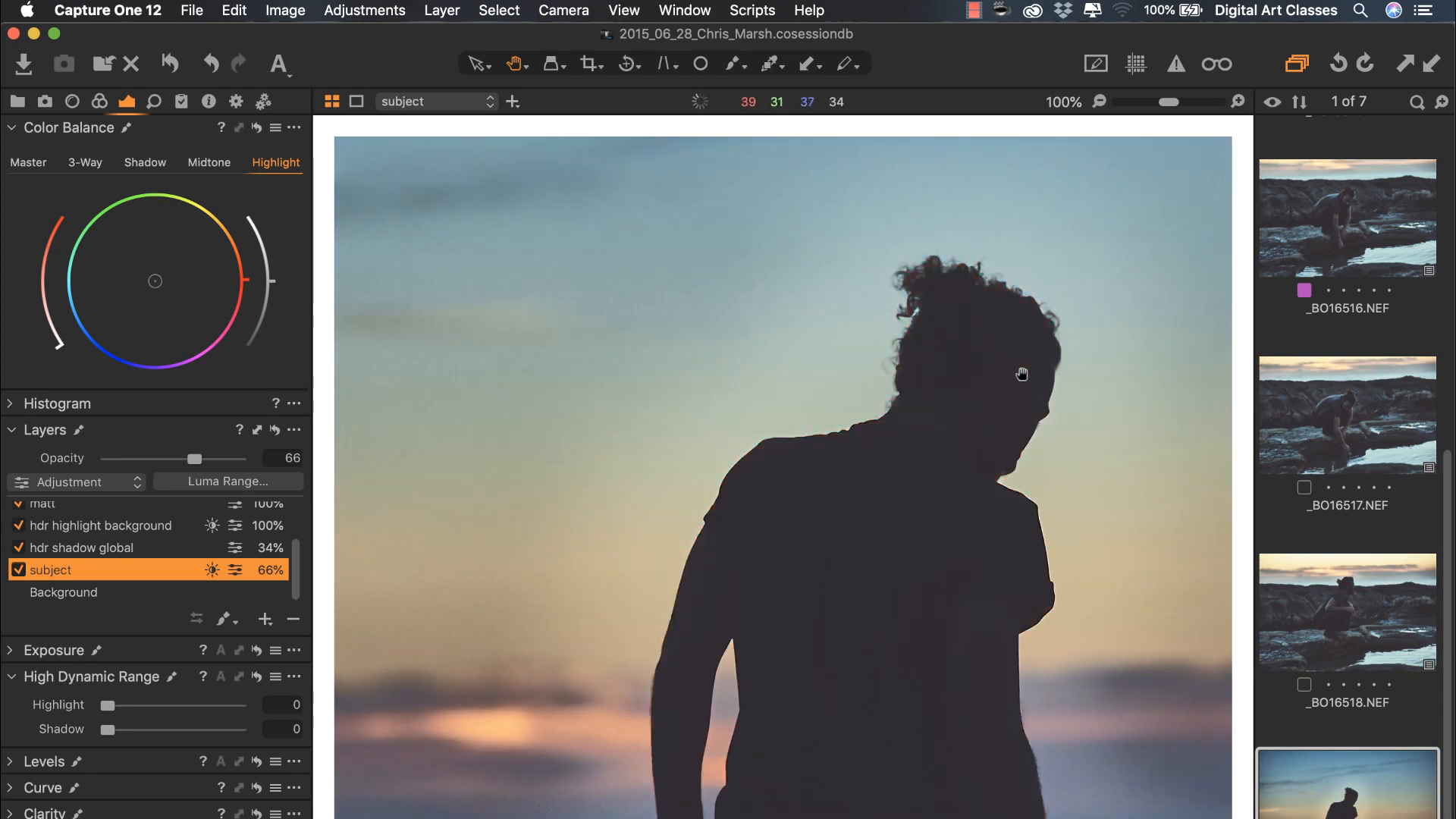
pyautogui.click(1024, 375)
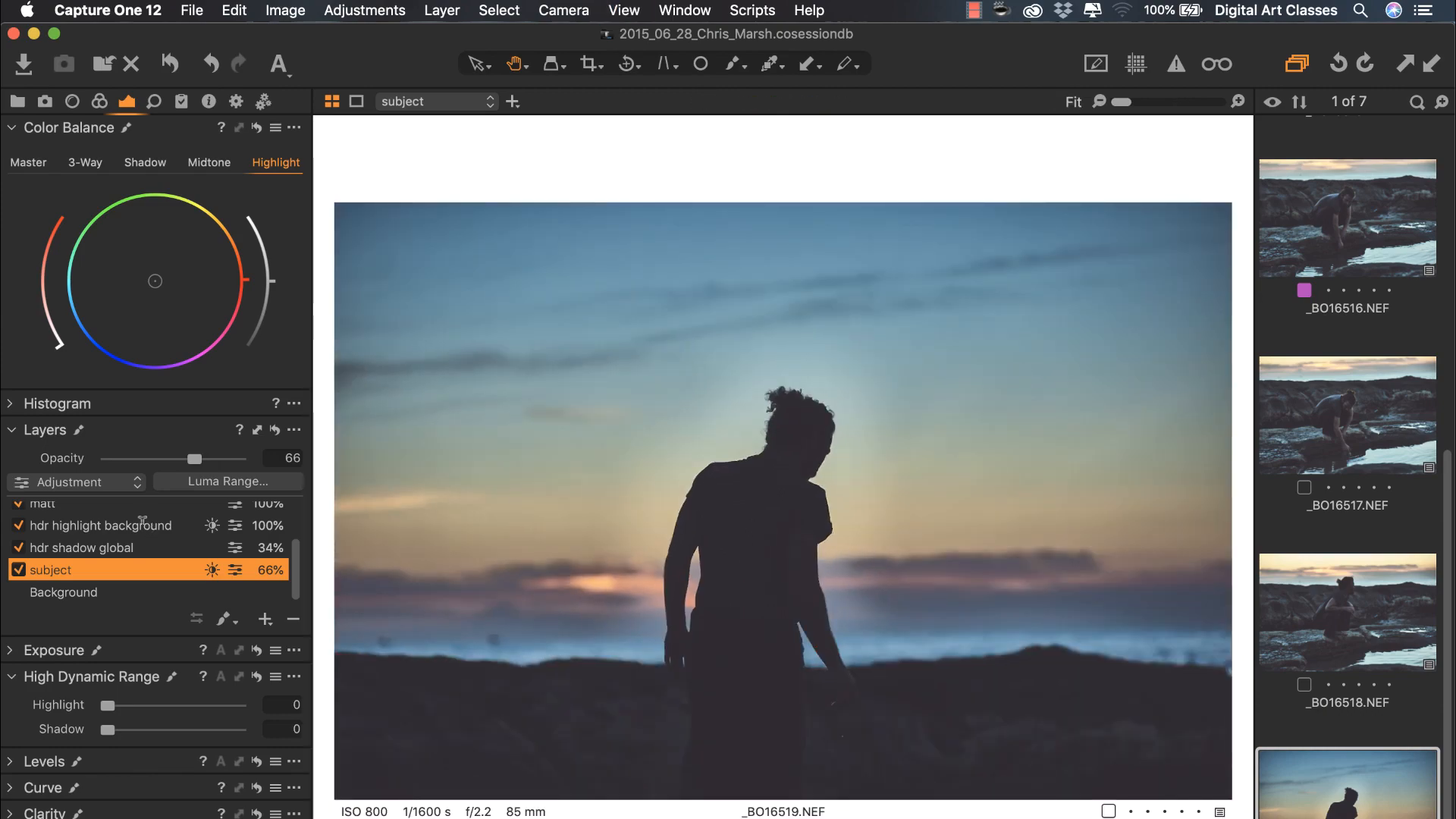
pyautogui.click(145, 526)
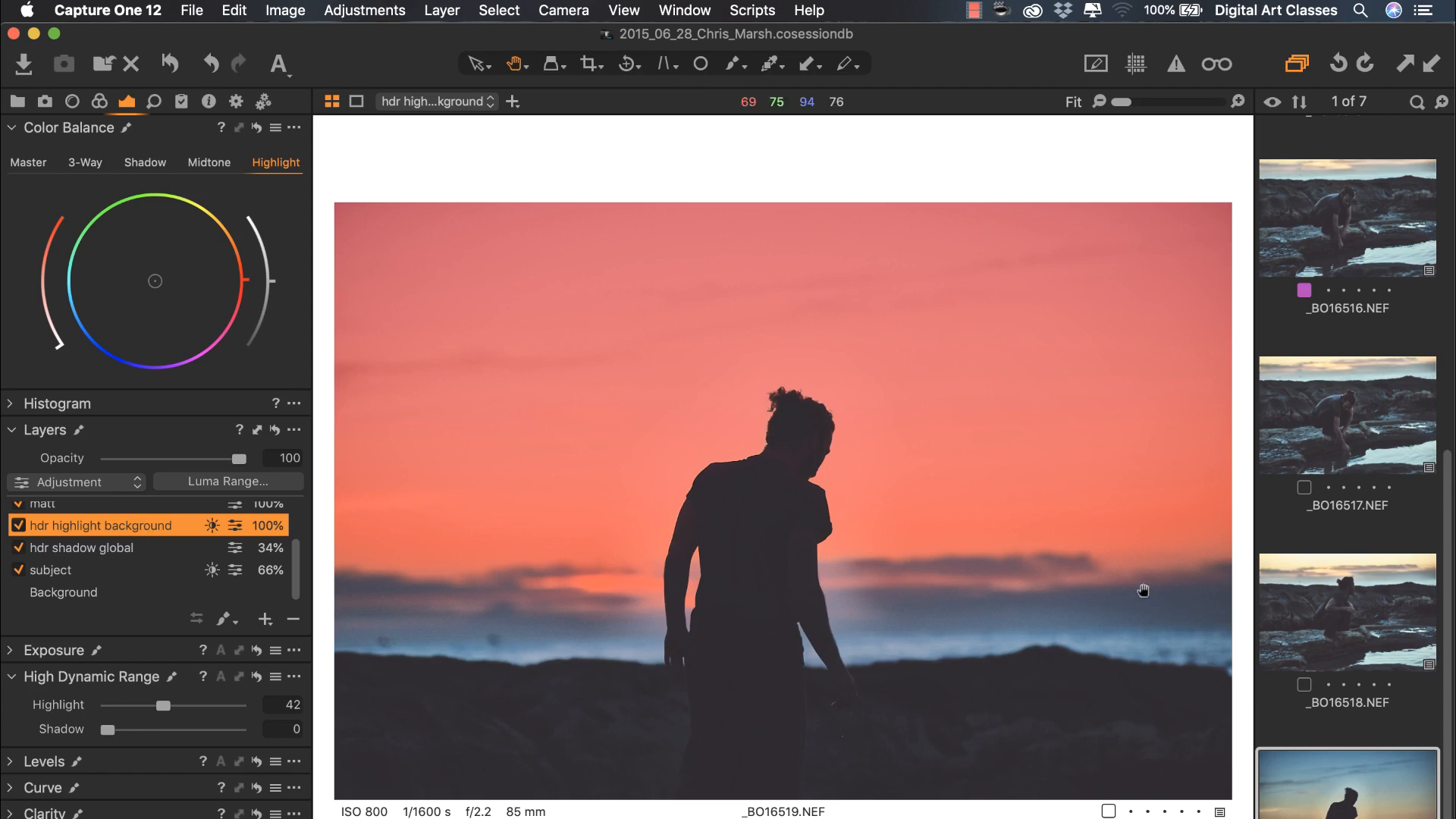
# Step: Look through the graded images _BO16518.NEF, _BO16519.NEF and _BO16517.NEF once more to compare the batch-applied grade
pyautogui.click(1370, 626)
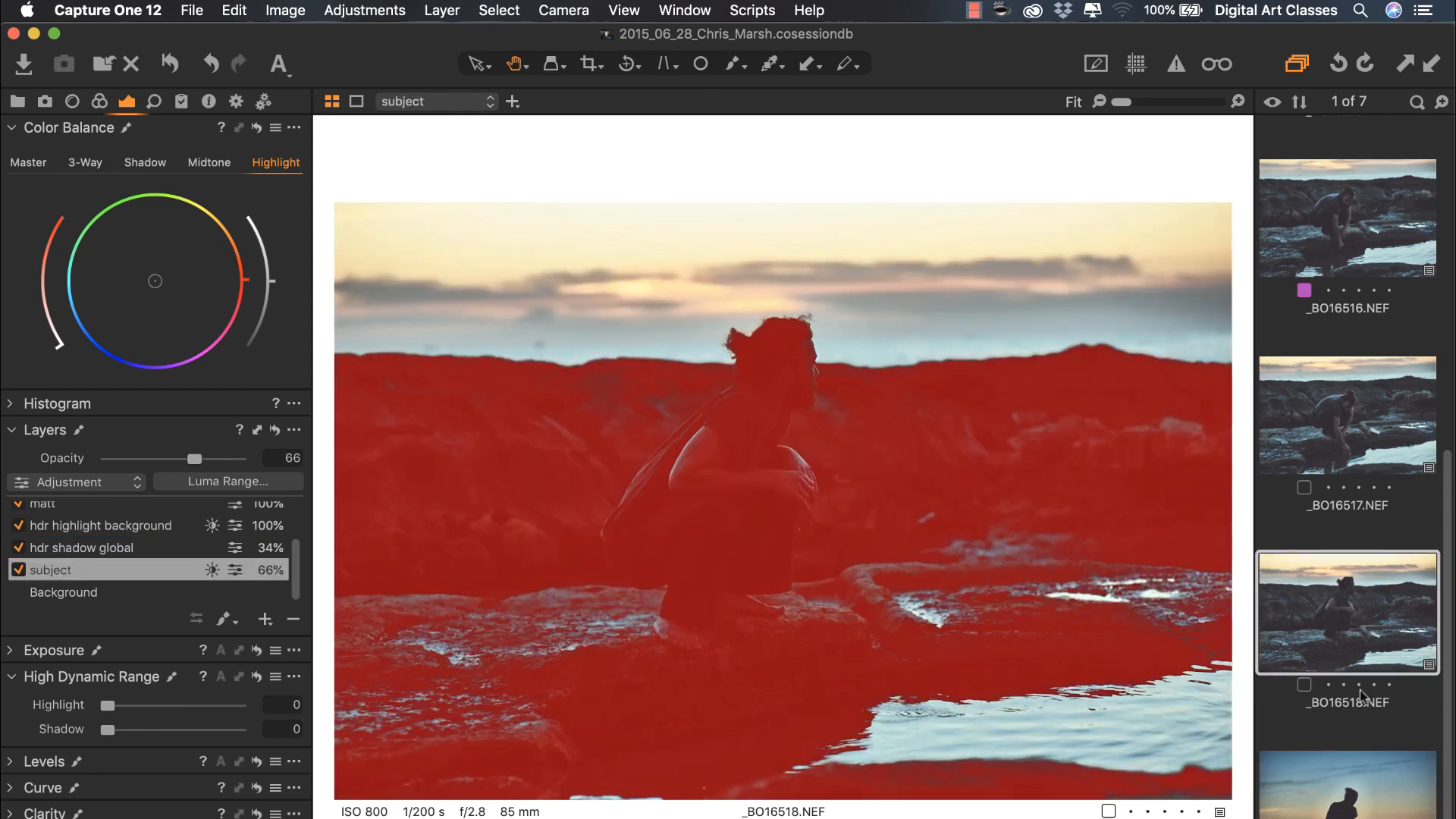
pyautogui.click(1363, 801)
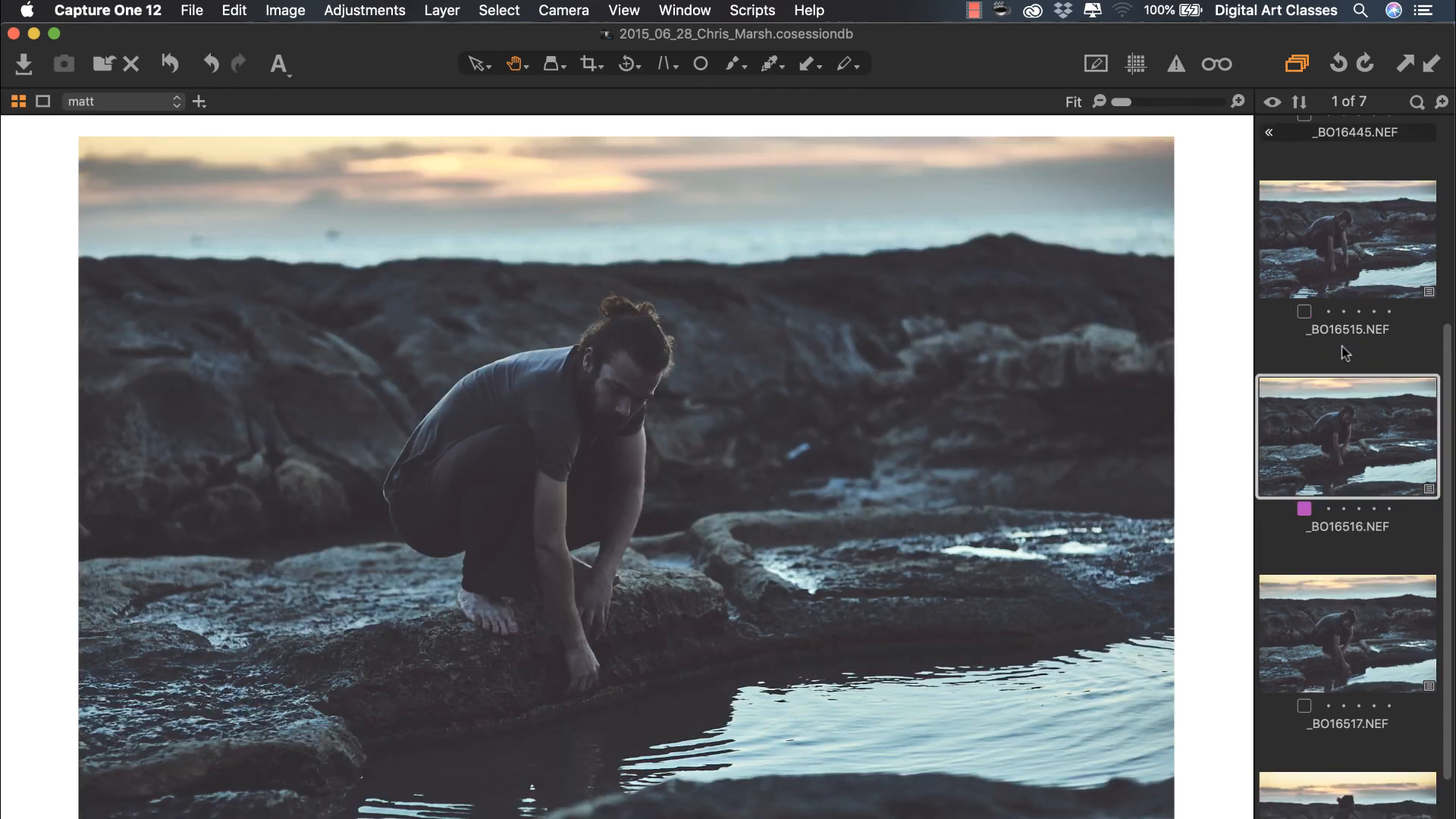
pyautogui.scroll(-3, 1342, 380)
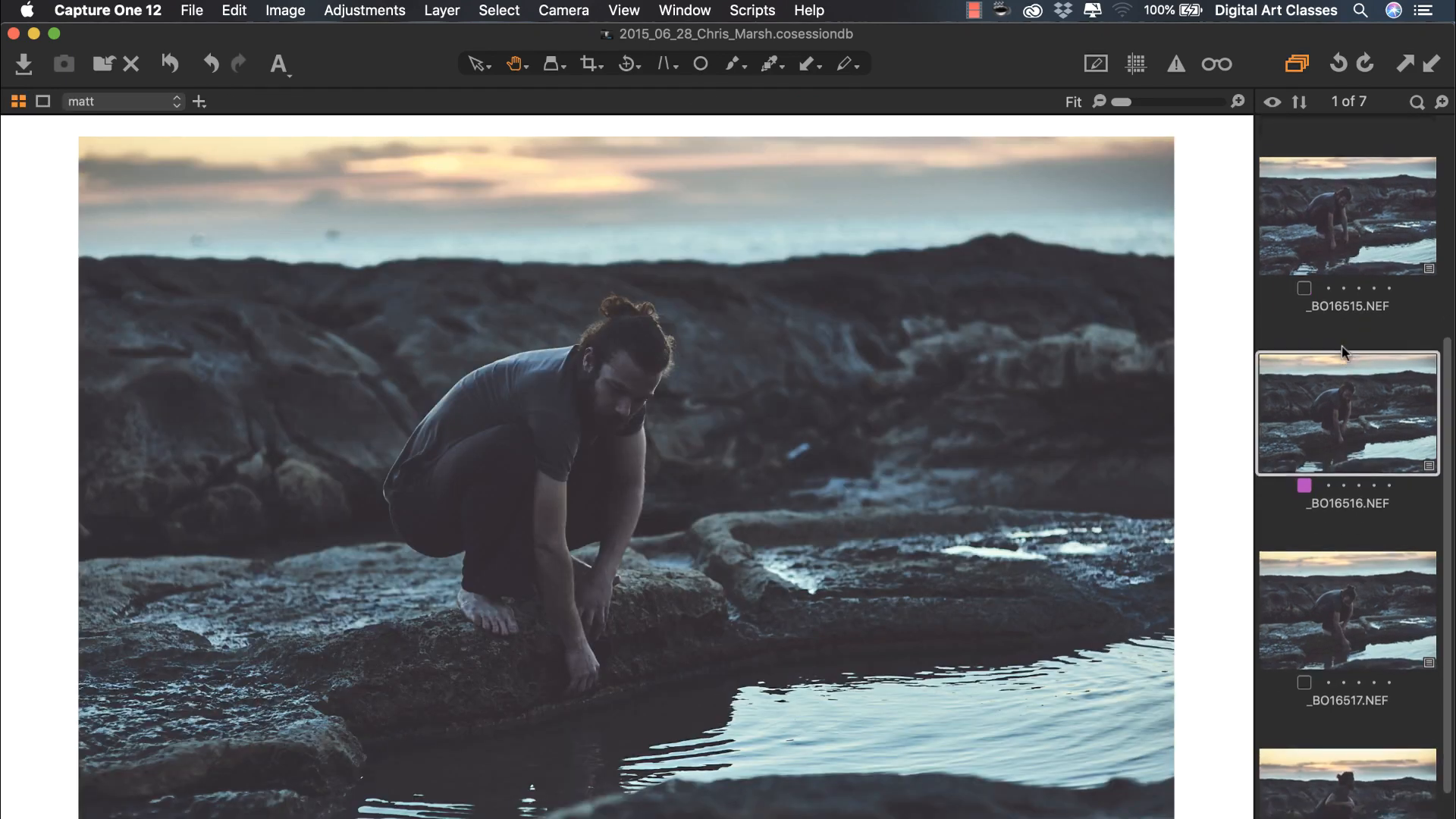
pyautogui.click(1341, 513)
pyautogui.scroll(-3, 1339, 510)
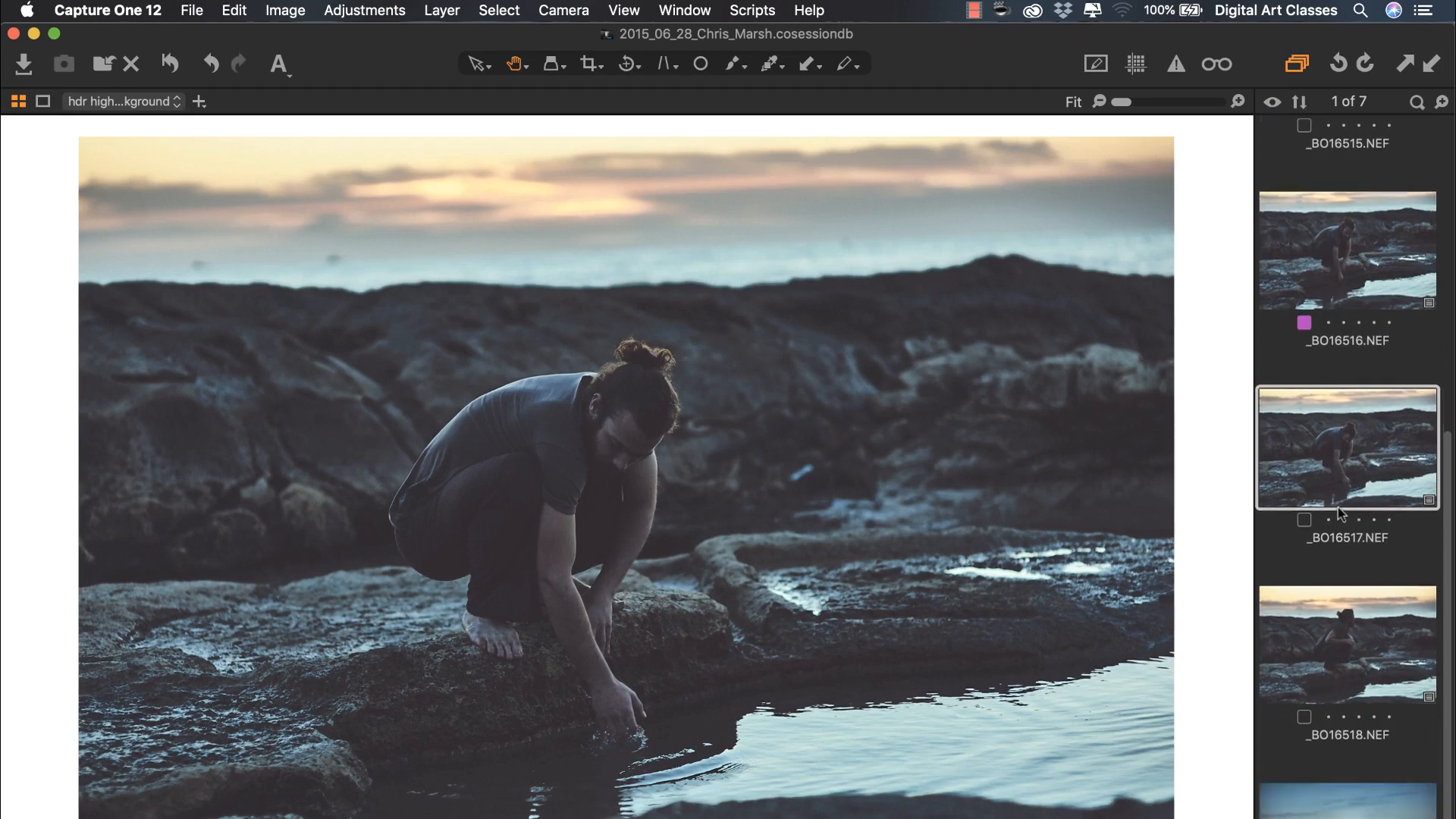
pyautogui.click(1317, 596)
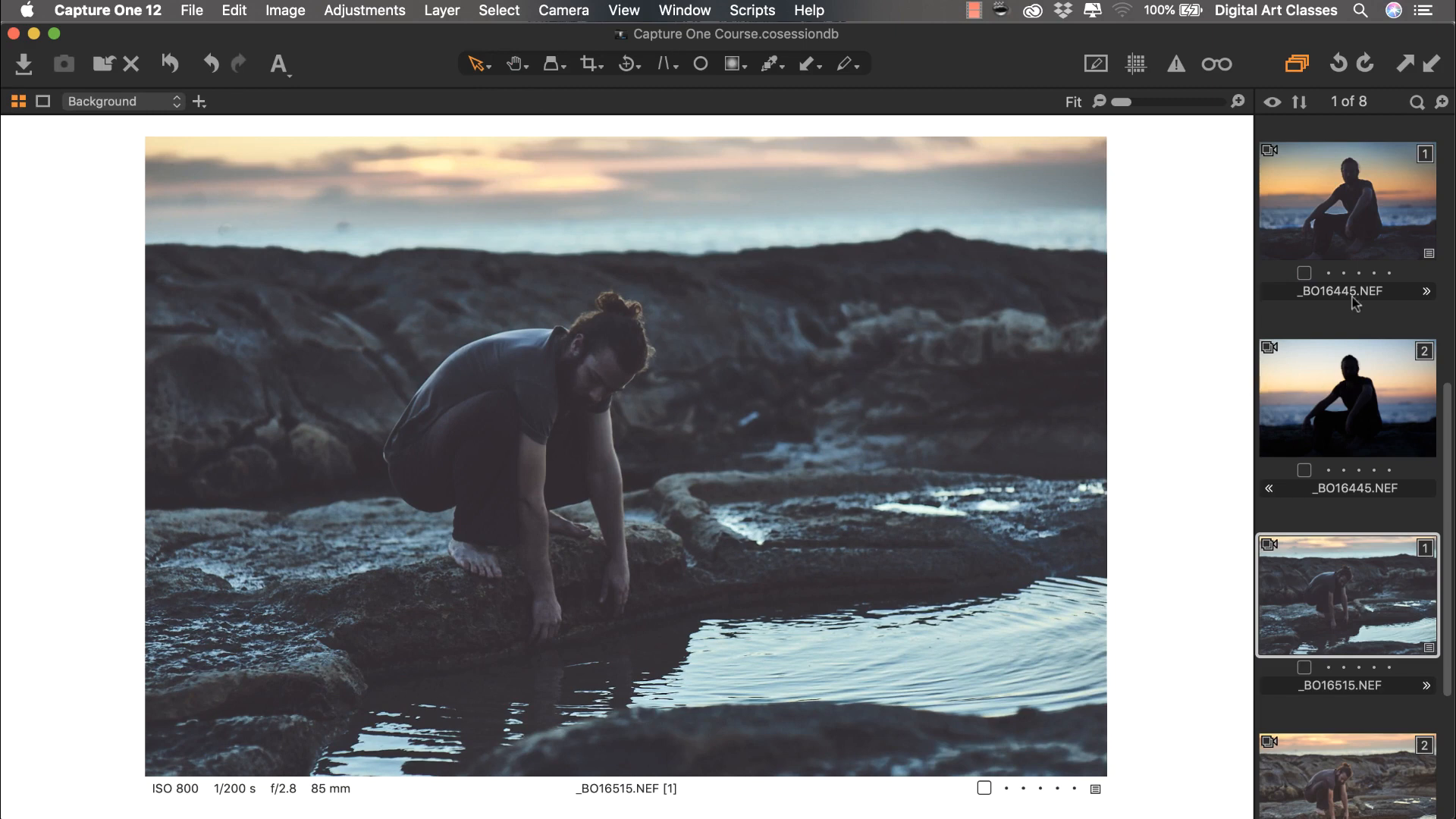
# Step: Compare the first _BO16445.NEF variant with the first _BO16515.NEF variant in the Capture One Course session
pyautogui.click(1354, 192)
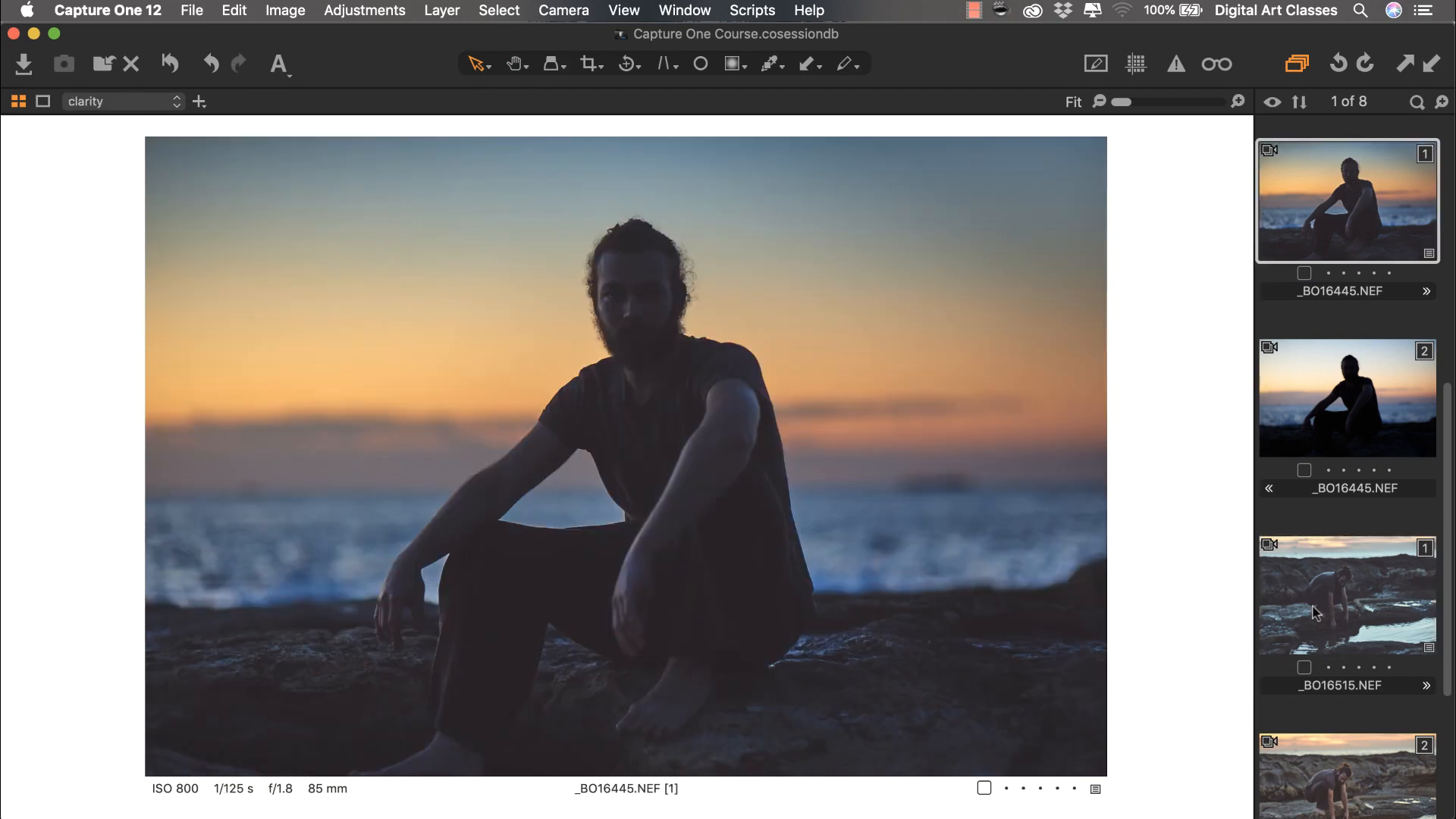
pyautogui.click(1350, 610)
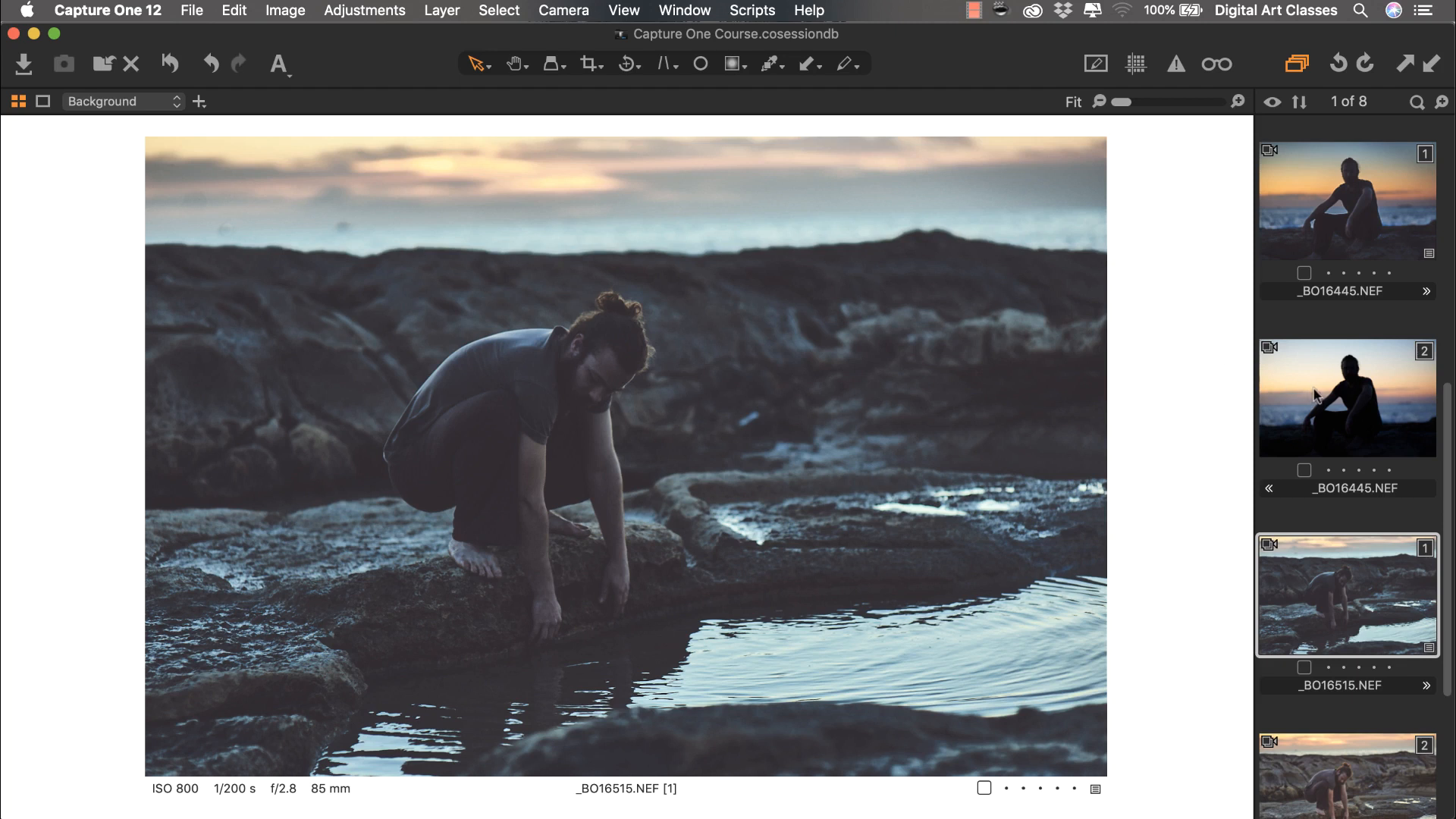
# Step: Open the mountain landscape DSCF6798.RAF and hide the browser
pyautogui.scroll(-5, 1314, 394)
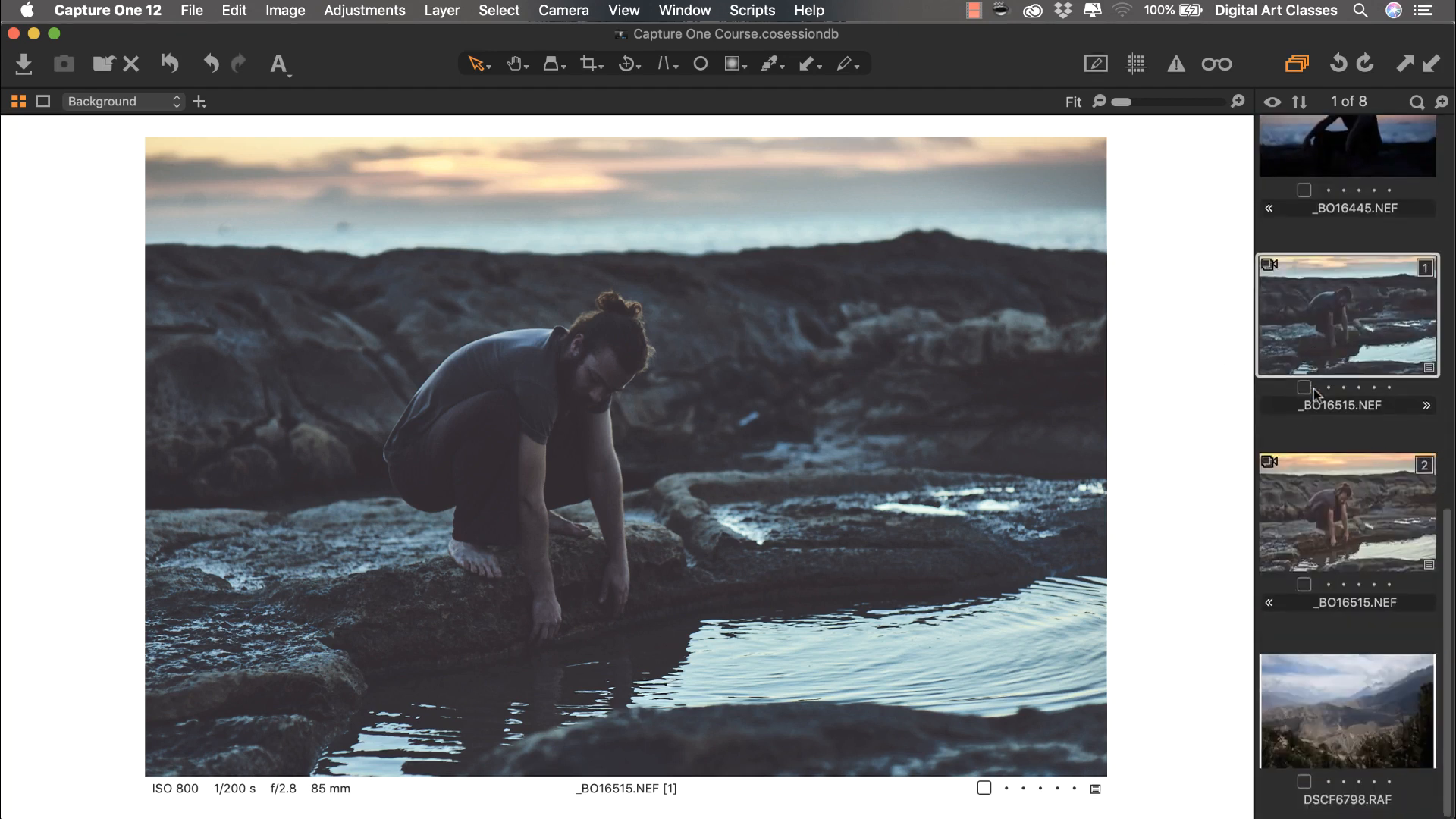
pyautogui.click(1335, 731)
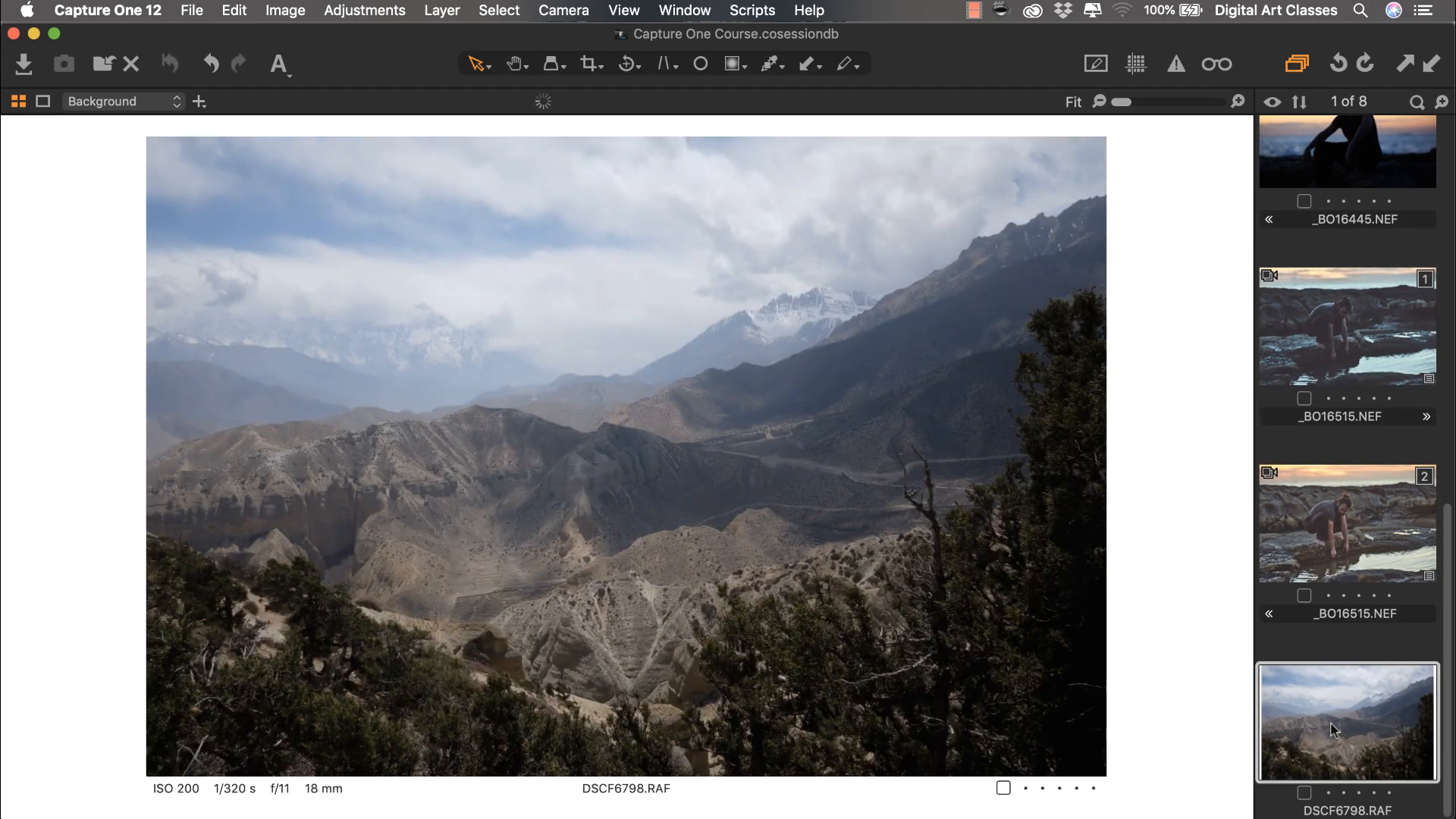
pyautogui.press('super+b')
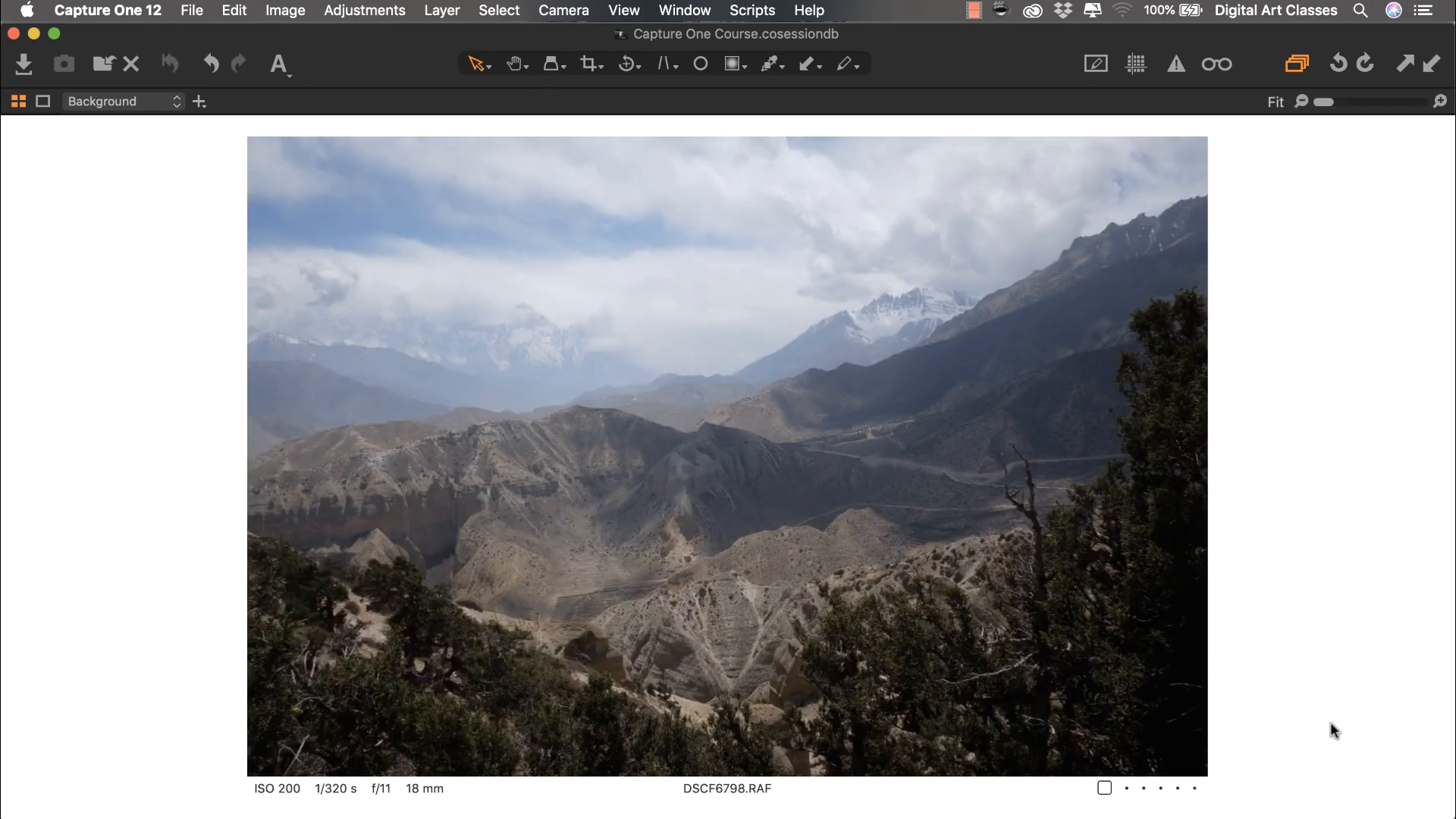